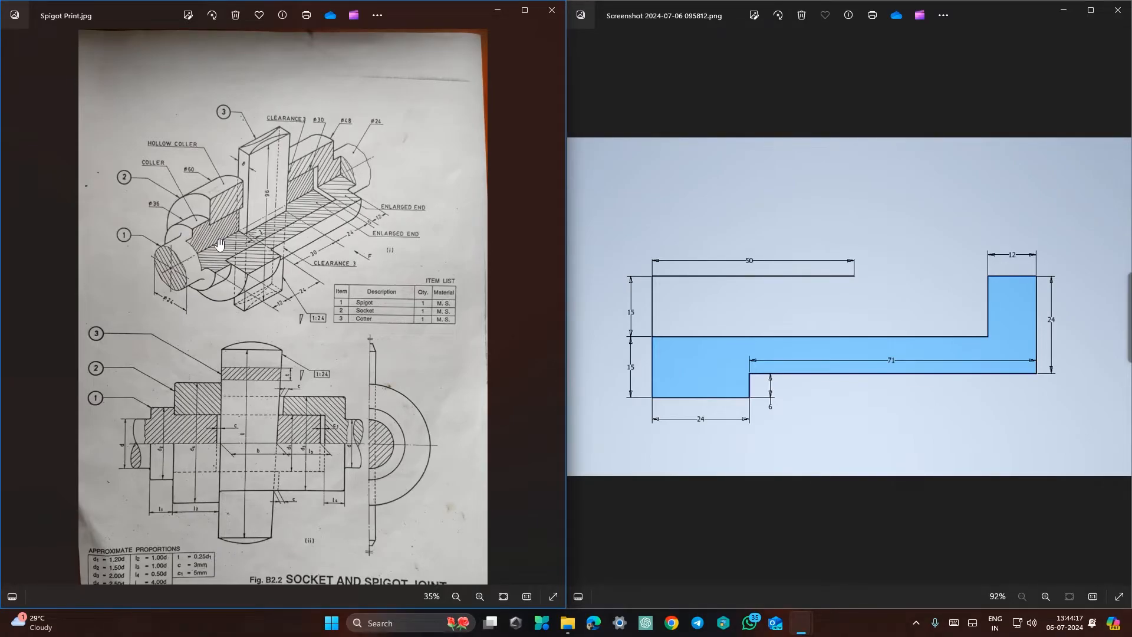
- Examine the finished socket, spigot and cotter part models and compare them with the Spigot Print reference drawing
{"action": "key", "text": "ctrl+super+Right"}
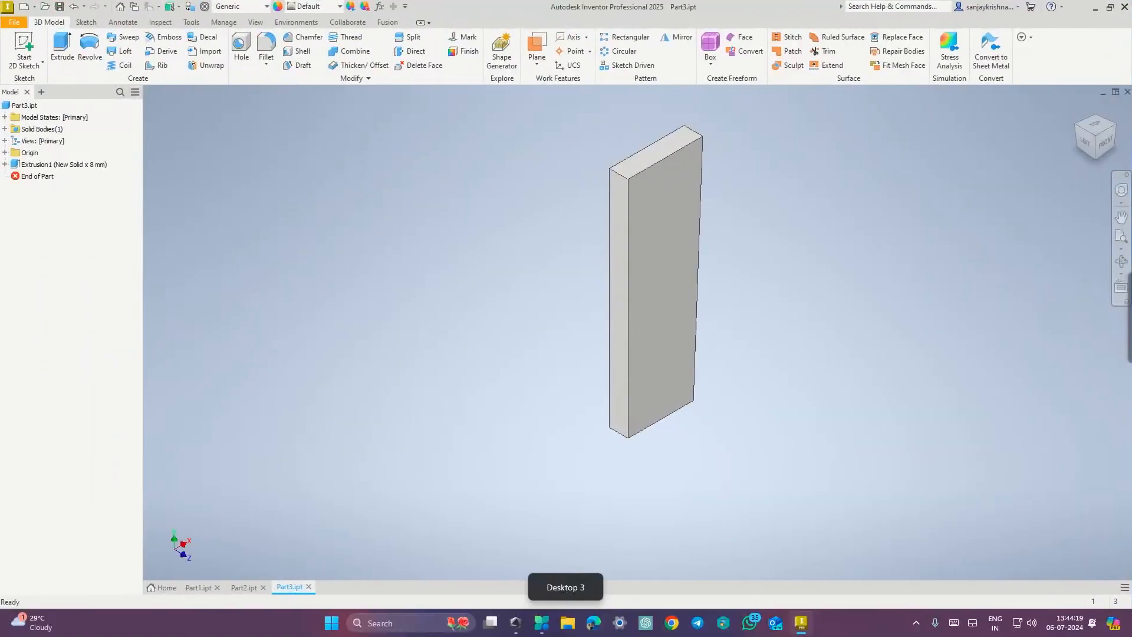
{"action": "left_click", "coordinate": [244, 587]}
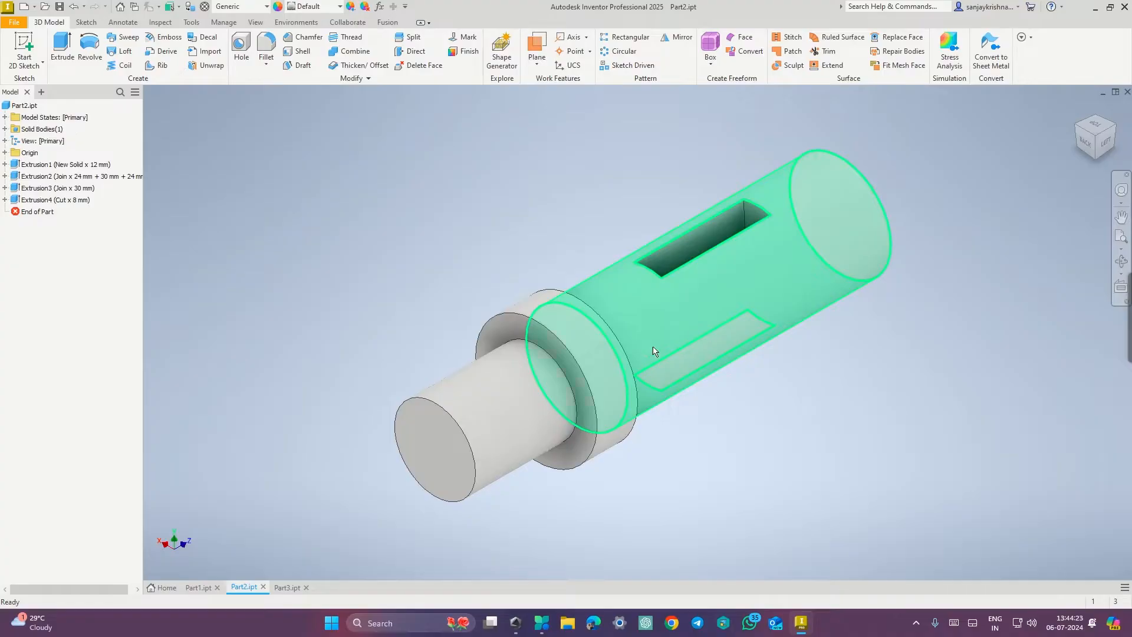
{"action": "key", "text": "ctrl+super+Right"}
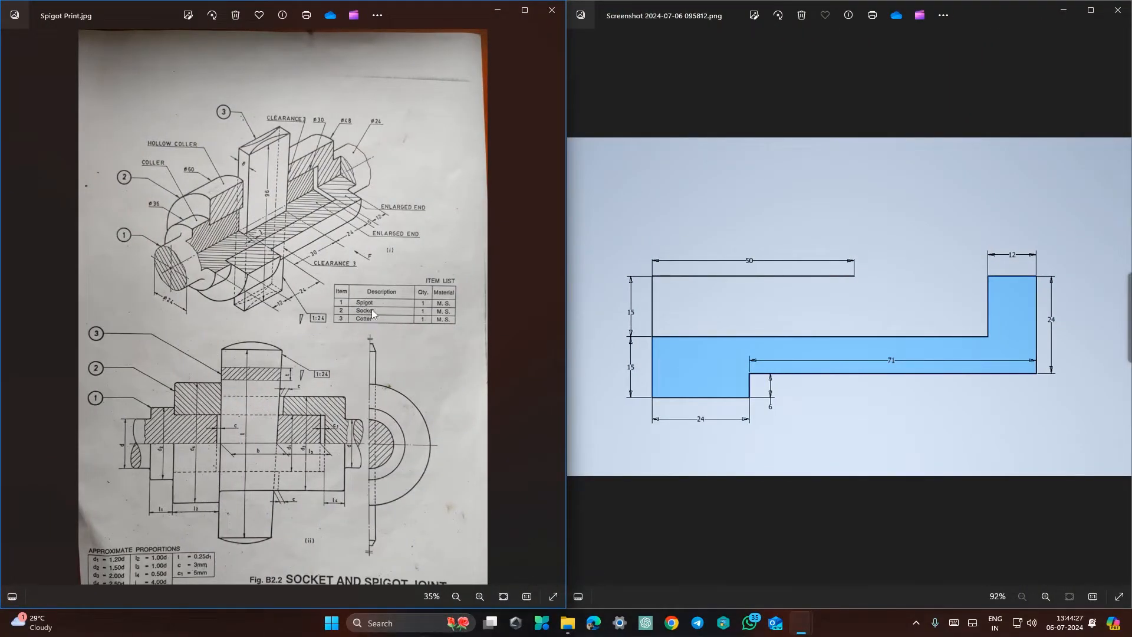
{"action": "key", "text": "ctrl+super+Left"}
{"action": "left_click", "coordinate": [198, 587]}
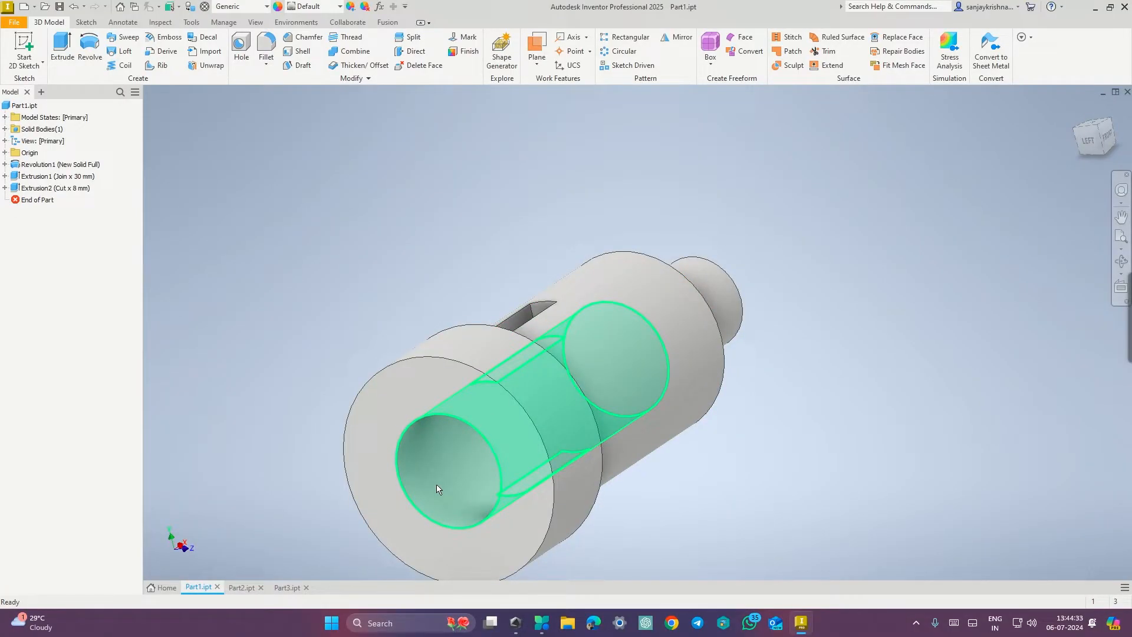
{"action": "middle_click_drag", "start_coordinate": [780, 462], "coordinate": [843, 447], "text": "shift"}
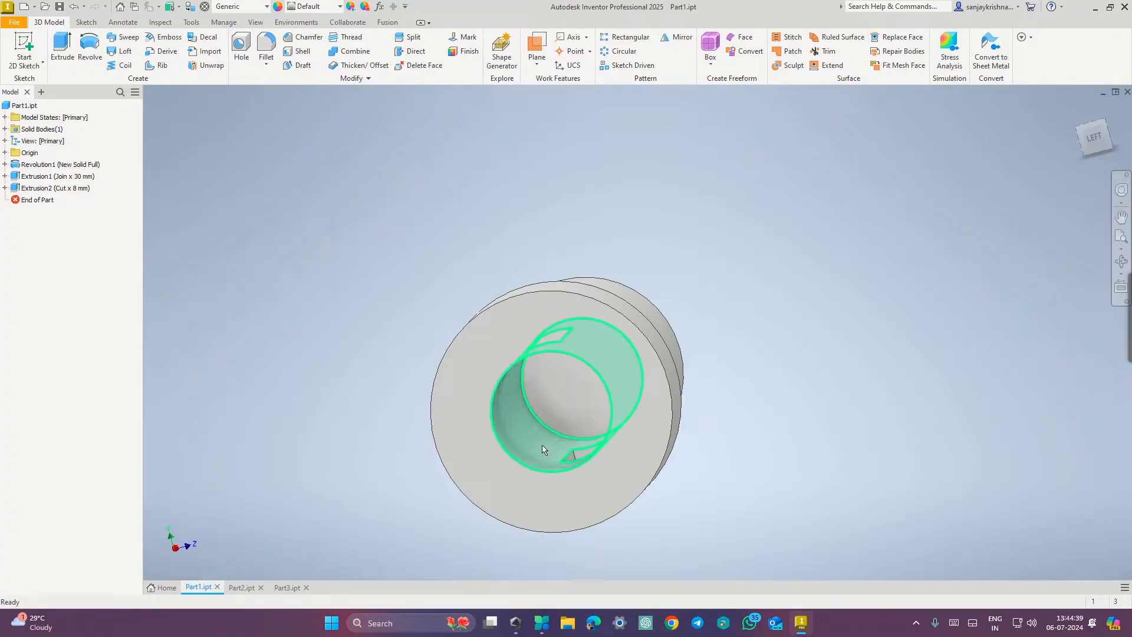
{"action": "middle_click_drag", "start_coordinate": [805, 409], "coordinate": [737, 437], "text": "shift"}
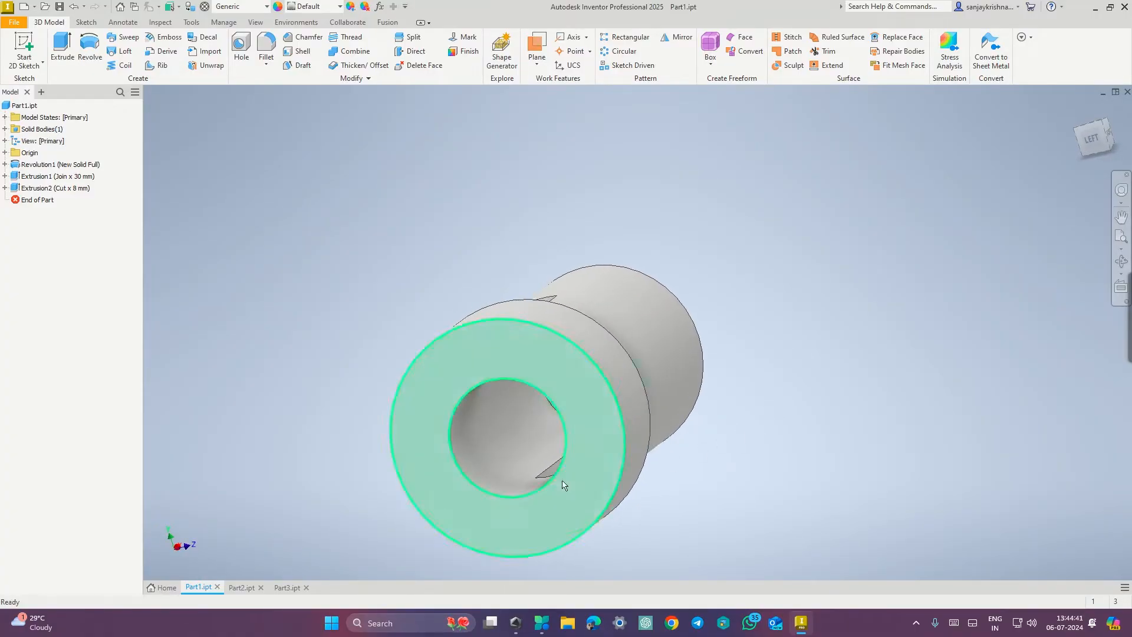
{"action": "left_click", "coordinate": [241, 587]}
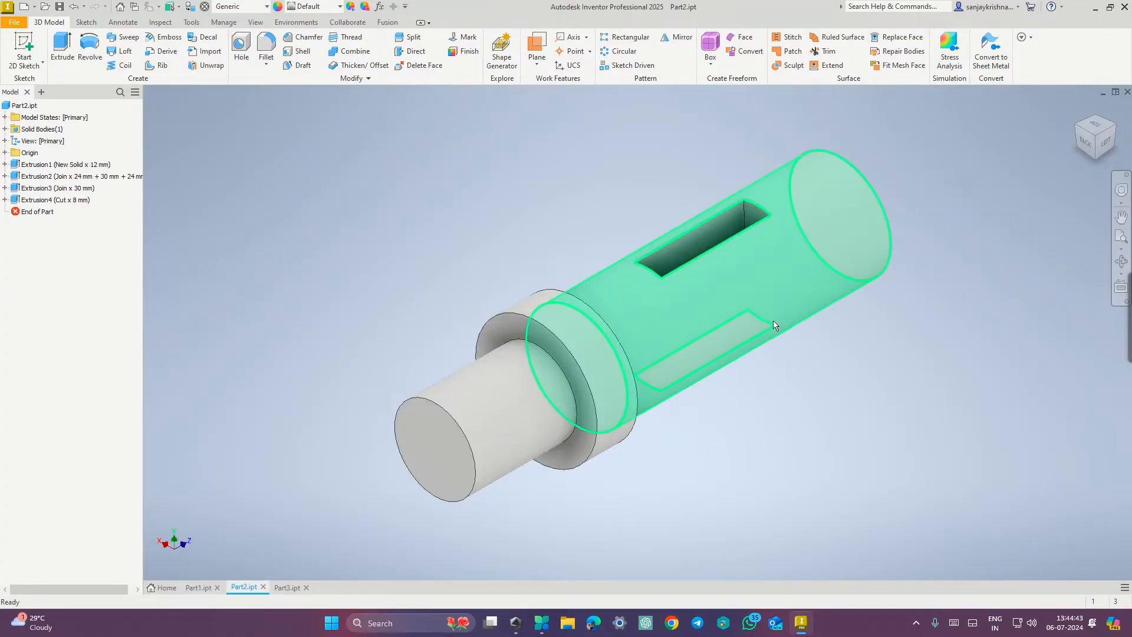
{"action": "left_click", "coordinate": [199, 588]}
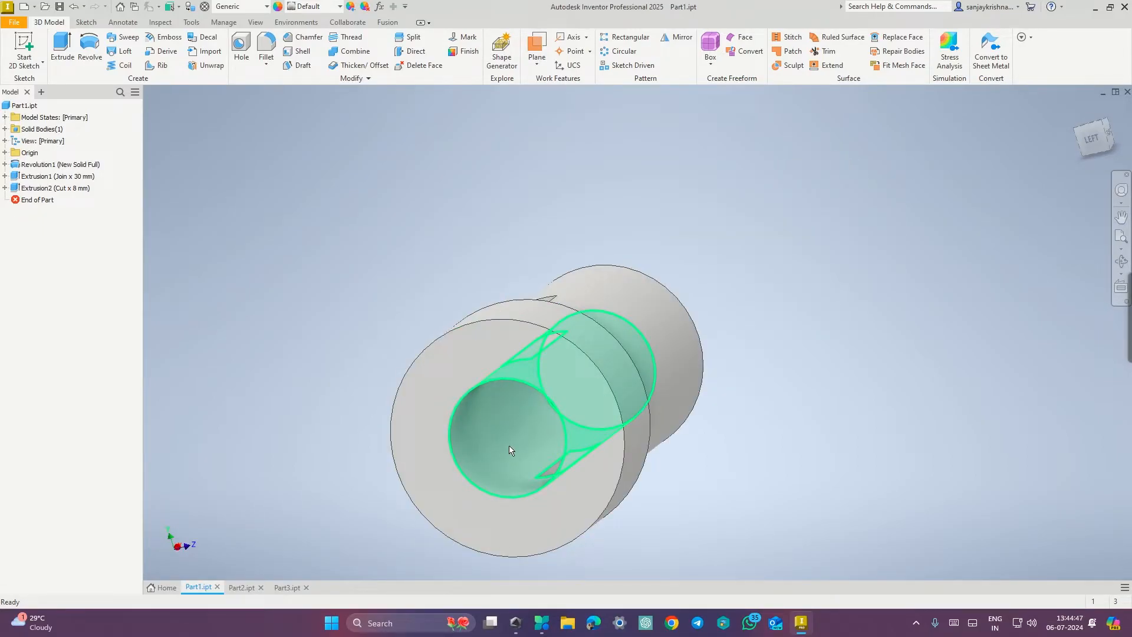
{"action": "mouse_move", "coordinate": [831, 410]}
{"action": "middle_mouse_down", "text": "shift"}
{"action": "mouse_move", "coordinate": [846, 402]}
{"action": "mouse_move", "coordinate": [873, 418]}
{"action": "mouse_move", "coordinate": [871, 404]}
{"action": "mouse_move", "coordinate": [882, 407]}
{"action": "middle_mouse_up", "text": "shift"}
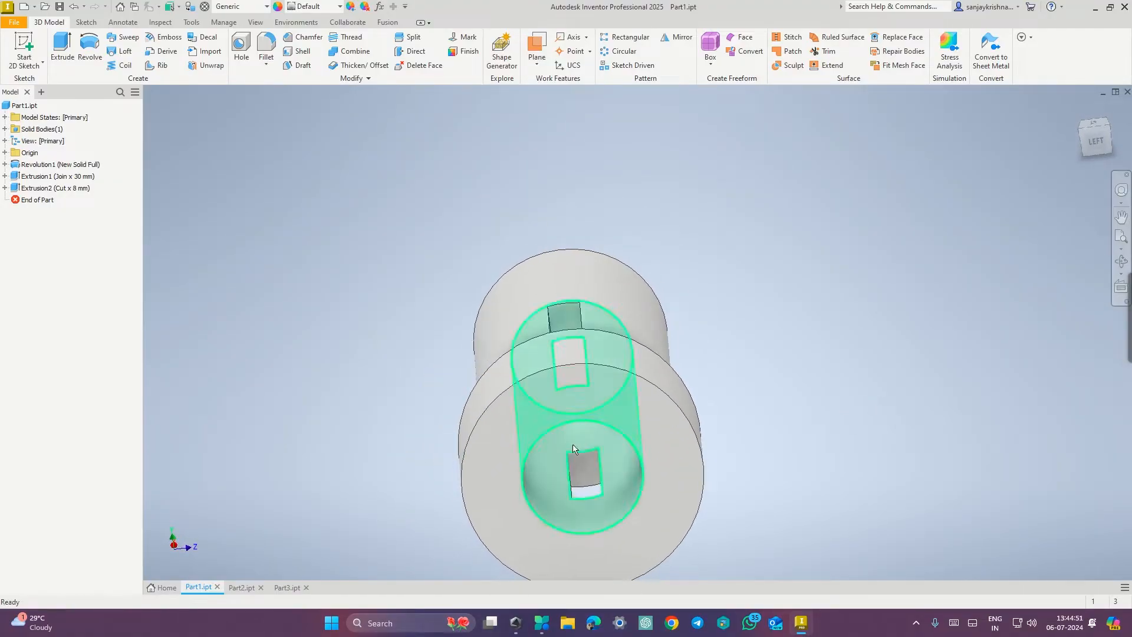
{"action": "left_click", "coordinate": [287, 587]}
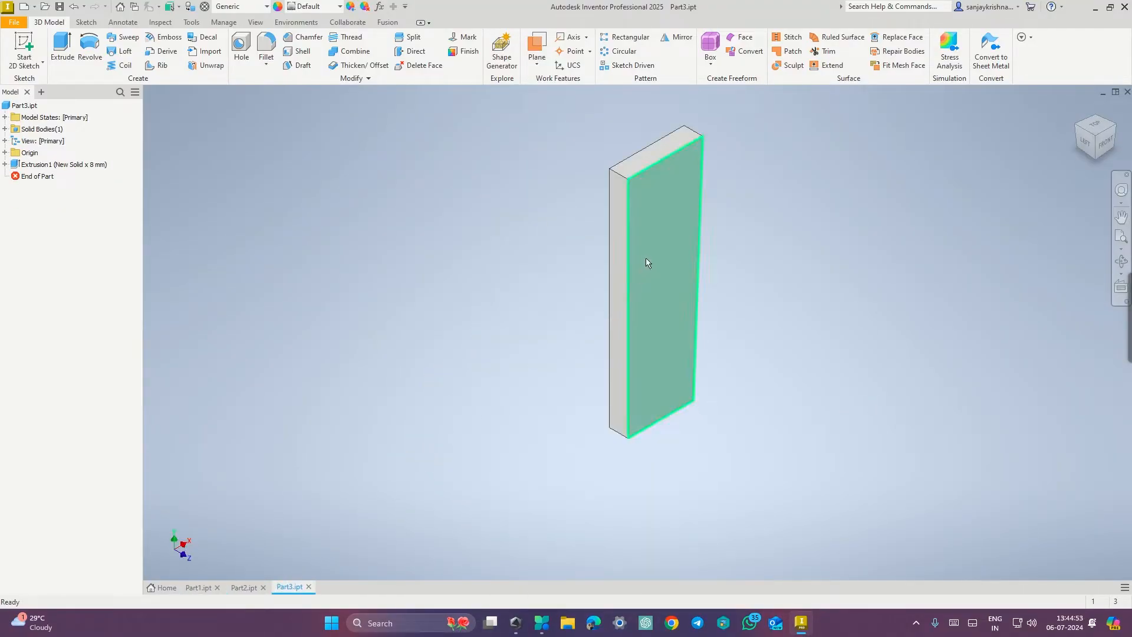
{"action": "left_click", "coordinate": [242, 587]}
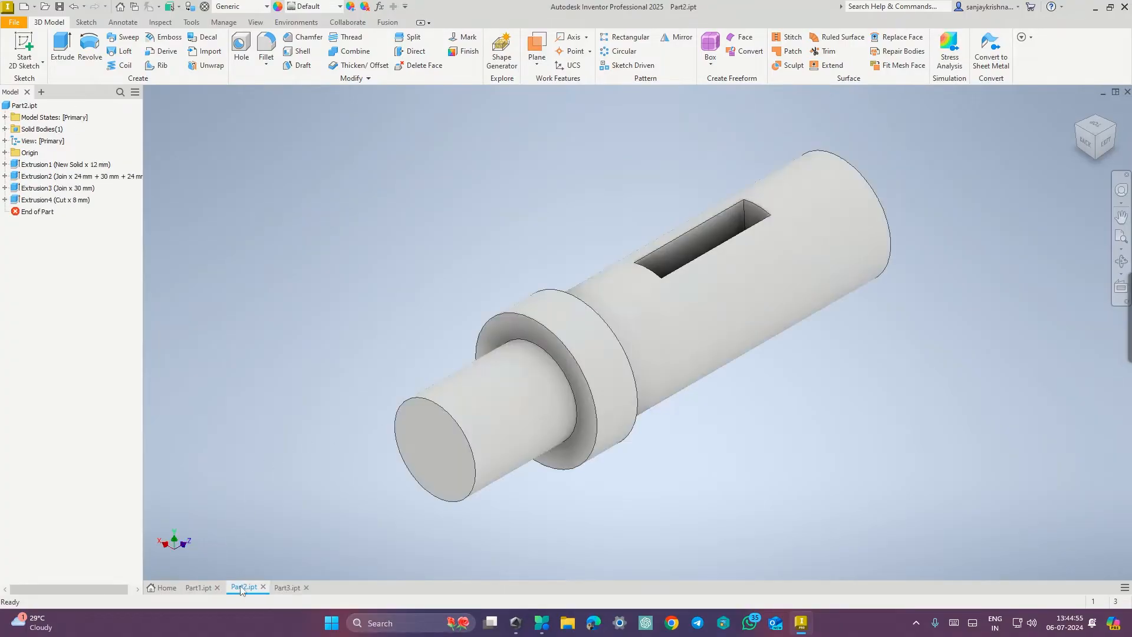
{"action": "left_click", "coordinate": [199, 587]}
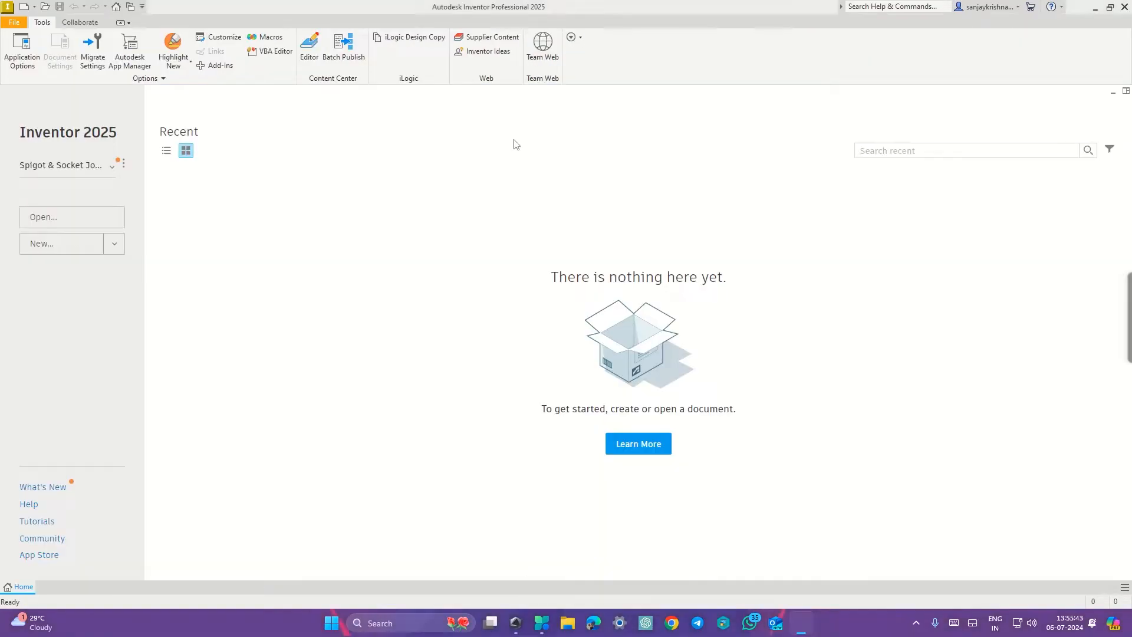
- Create a new part from the Standard (mm).ipt template and start a 2D sketch on the YZ plane
{"action": "key", "text": "super+ctrl+Right"}
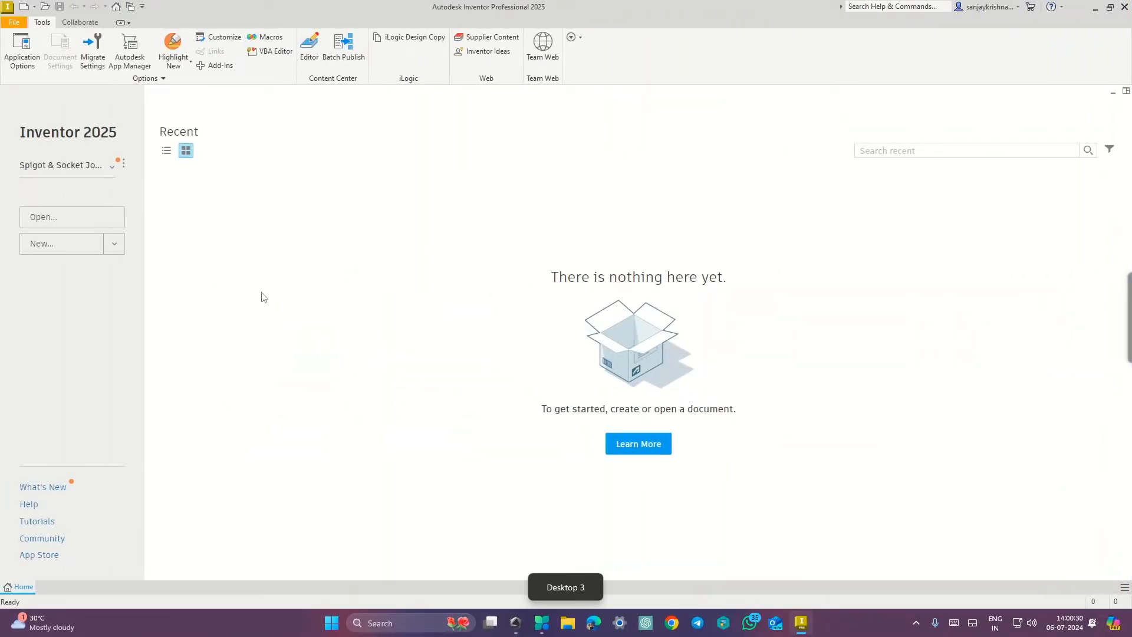
{"action": "left_click", "coordinate": [80, 254]}
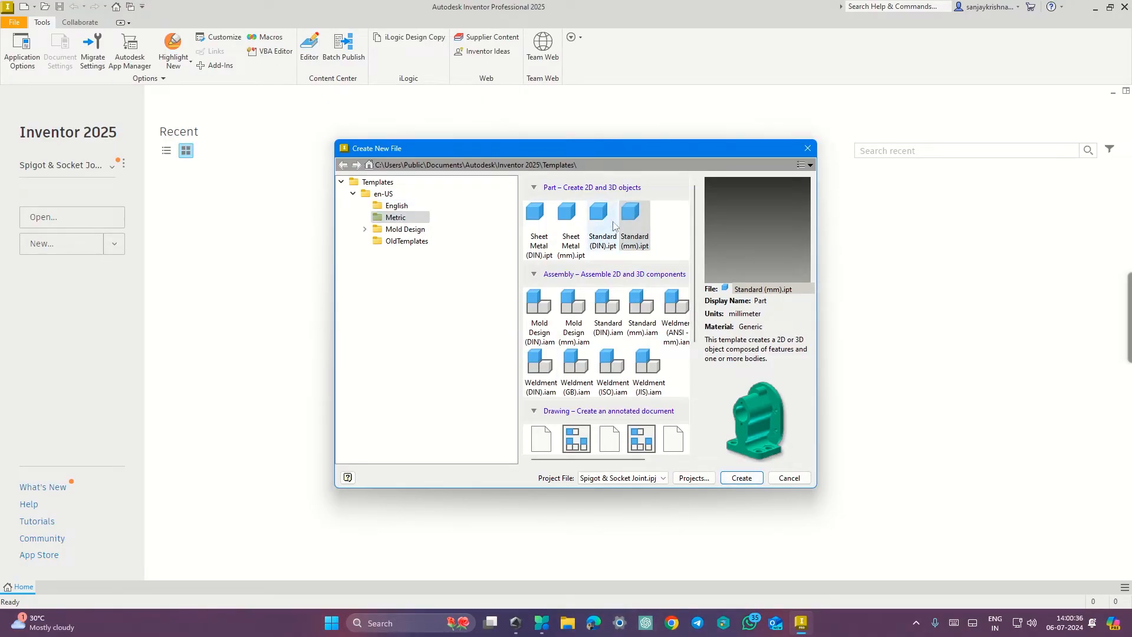
{"action": "left_click", "coordinate": [741, 478]}
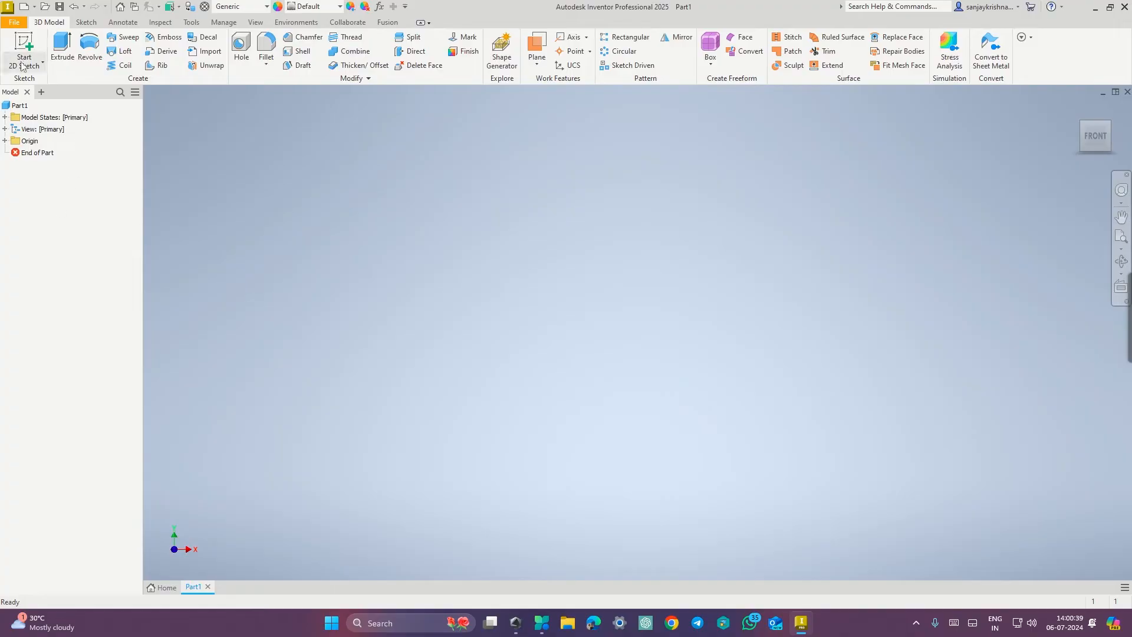
{"action": "left_click", "coordinate": [24, 54]}
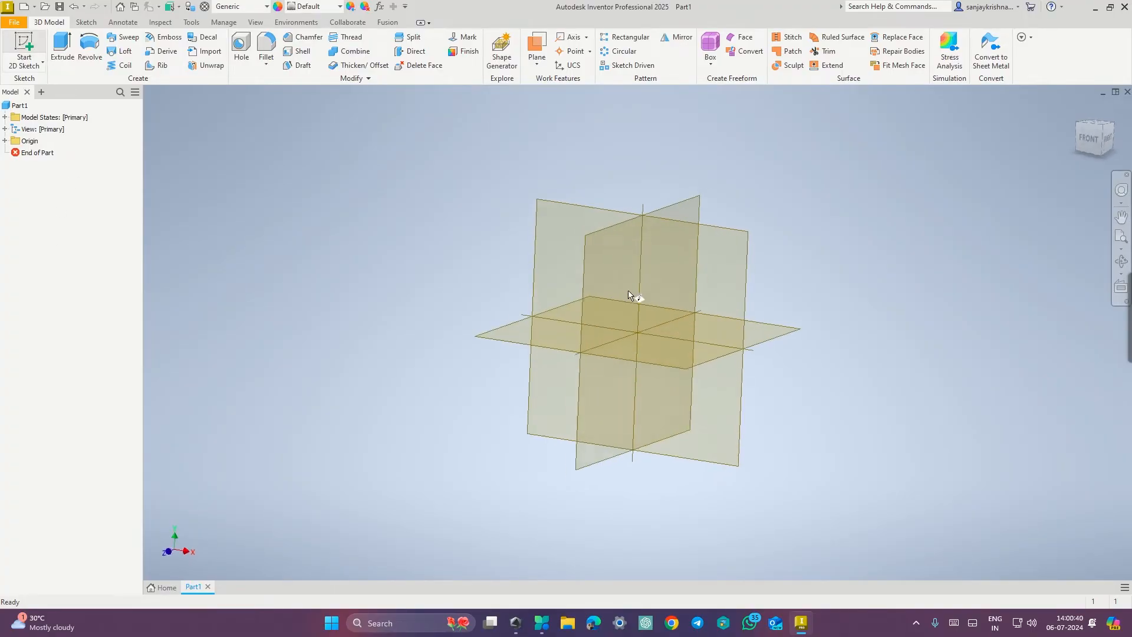
{"action": "left_click", "coordinate": [537, 257]}
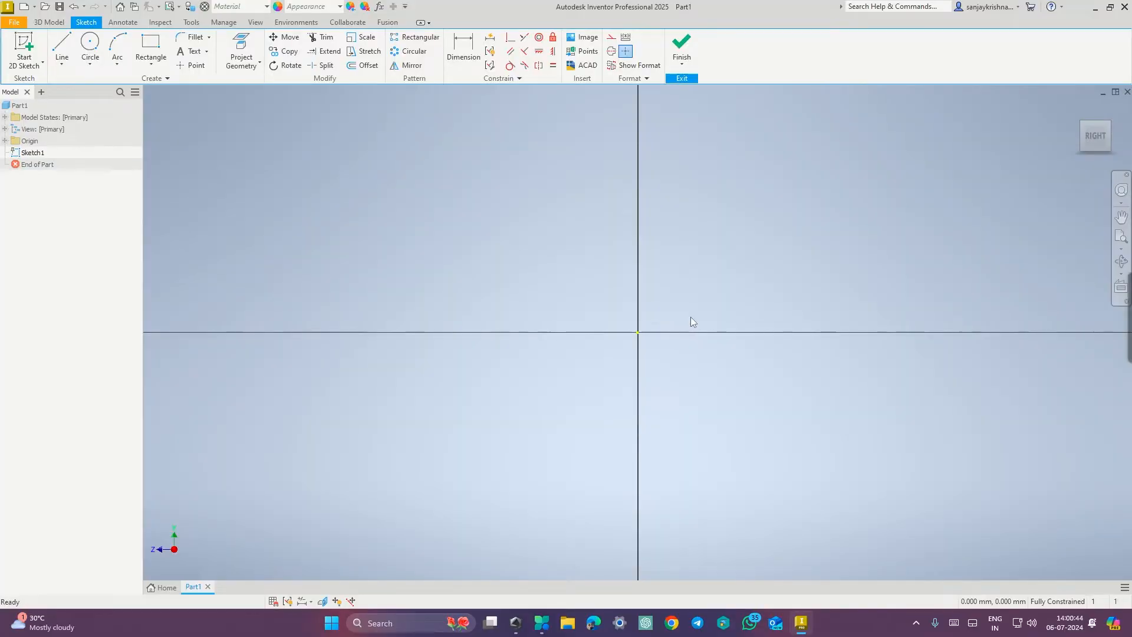
- Sketch a horizontal line about 17 mm long, starting at the origin and running right along the horizontal axis
{"action": "key", "text": "ctrl+super+Right"}
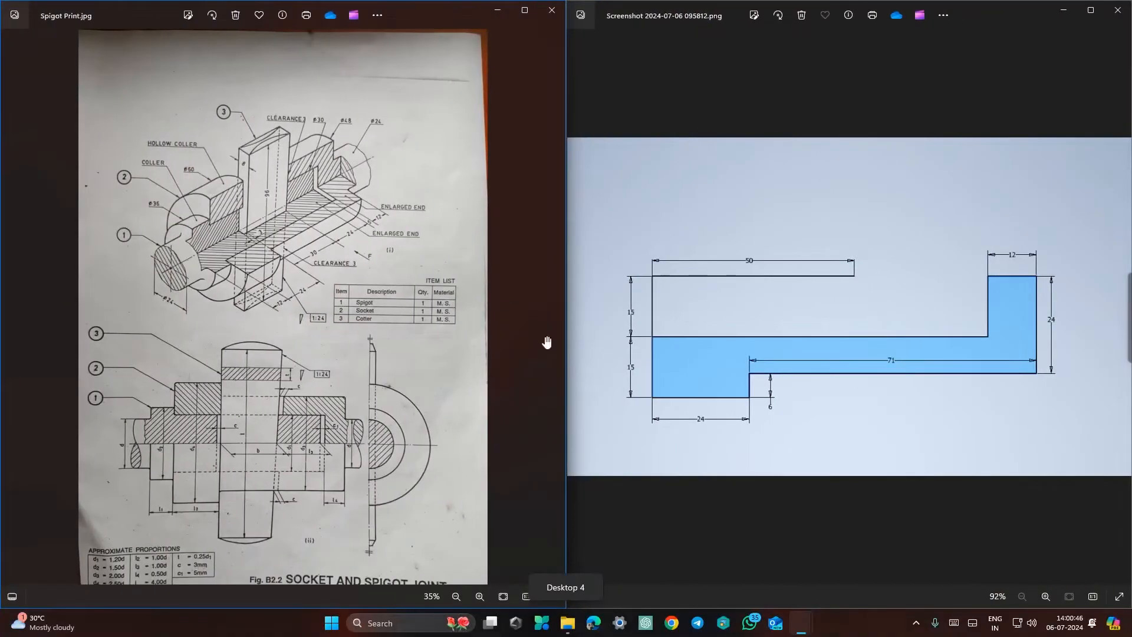
{"action": "key", "text": "ctrl+super+Left"}
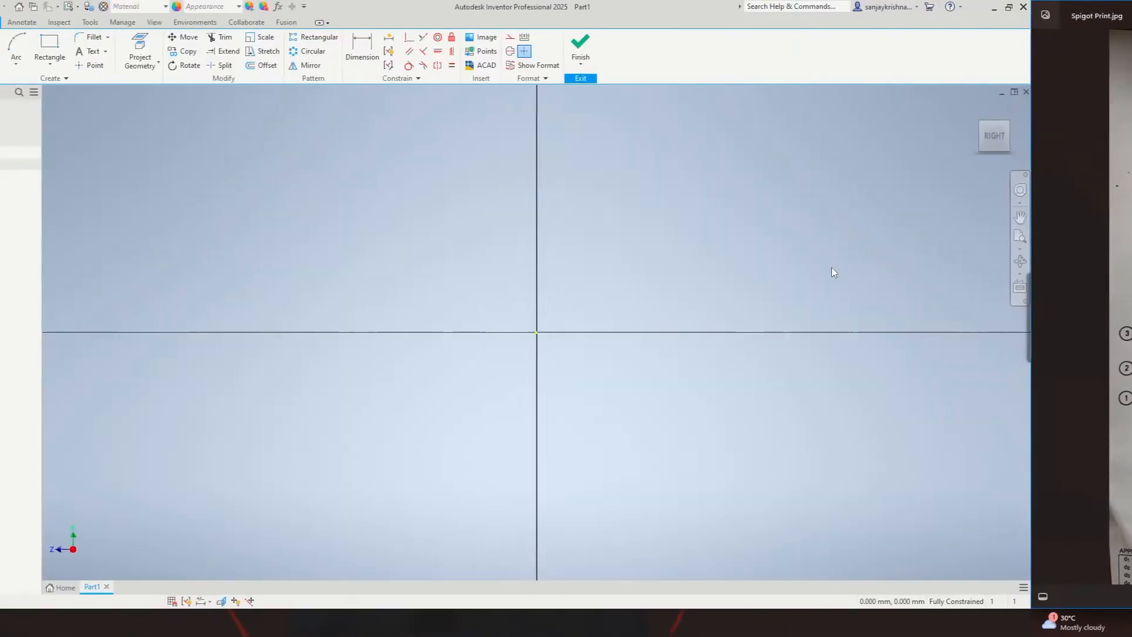
{"action": "key", "text": "l"}
{"action": "left_click", "coordinate": [637, 332]}
{"action": "left_click", "coordinate": [874, 329]}
{"action": "key", "text": "Escape"}
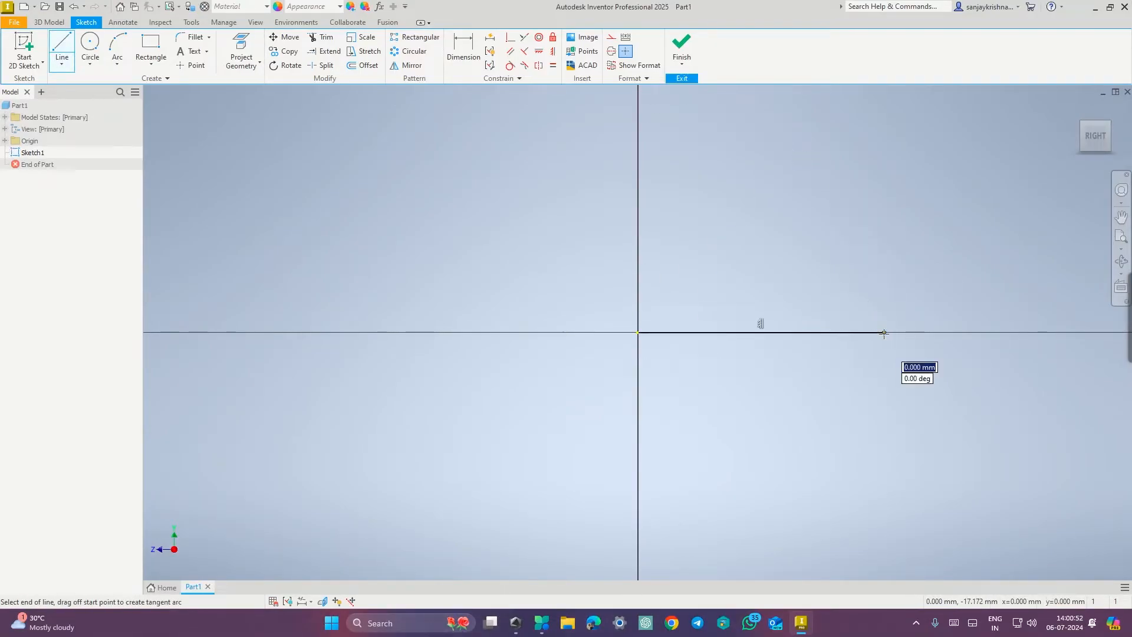
{"action": "scroll", "coordinate": [806, 390], "scroll_direction": "down", "scroll_amount": 2}
{"action": "mouse_move", "coordinate": [806, 390]}
{"action": "middle_mouse_down"}
{"action": "mouse_move", "coordinate": [798, 369]}
{"action": "mouse_move", "coordinate": [617, 301]}
{"action": "middle_mouse_up"}
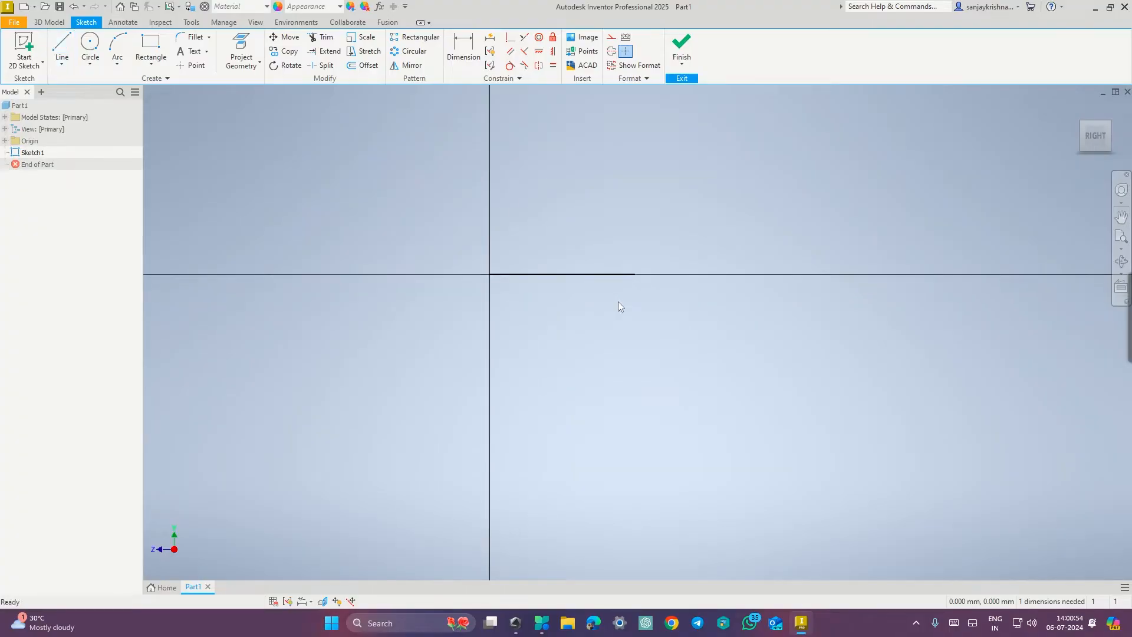
- Draw two consecutive 15 mm vertical lines straight down from the origin, following the reference drawing
{"action": "key", "text": "ctrl+super+Right"}
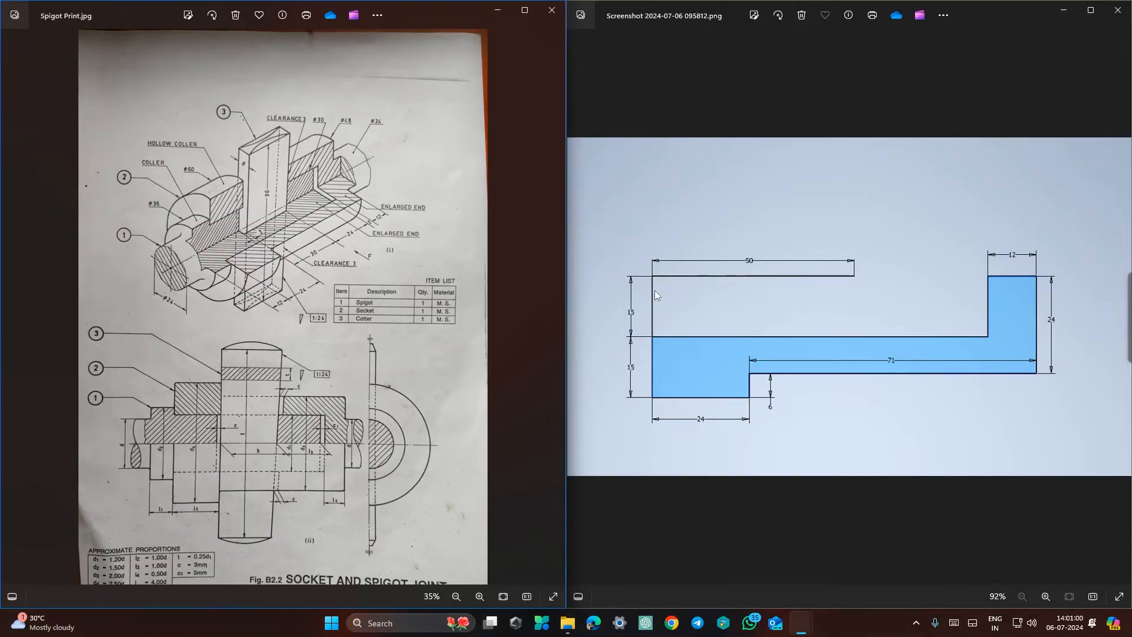
{"action": "key", "text": "ctrl+super+Left"}
{"action": "key", "text": "l"}
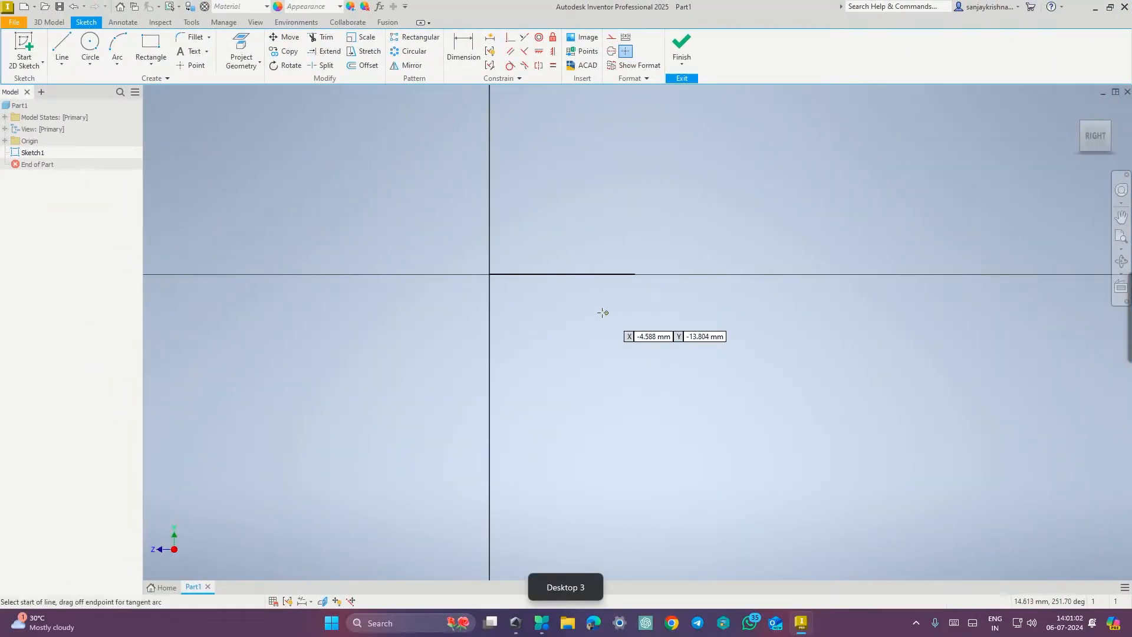
{"action": "left_click", "coordinate": [490, 274]}
{"action": "type", "text": "15"}
{"action": "key", "text": "Return"}
{"action": "scroll", "coordinate": [504, 337], "scroll_direction": "up", "scroll_amount": 2}
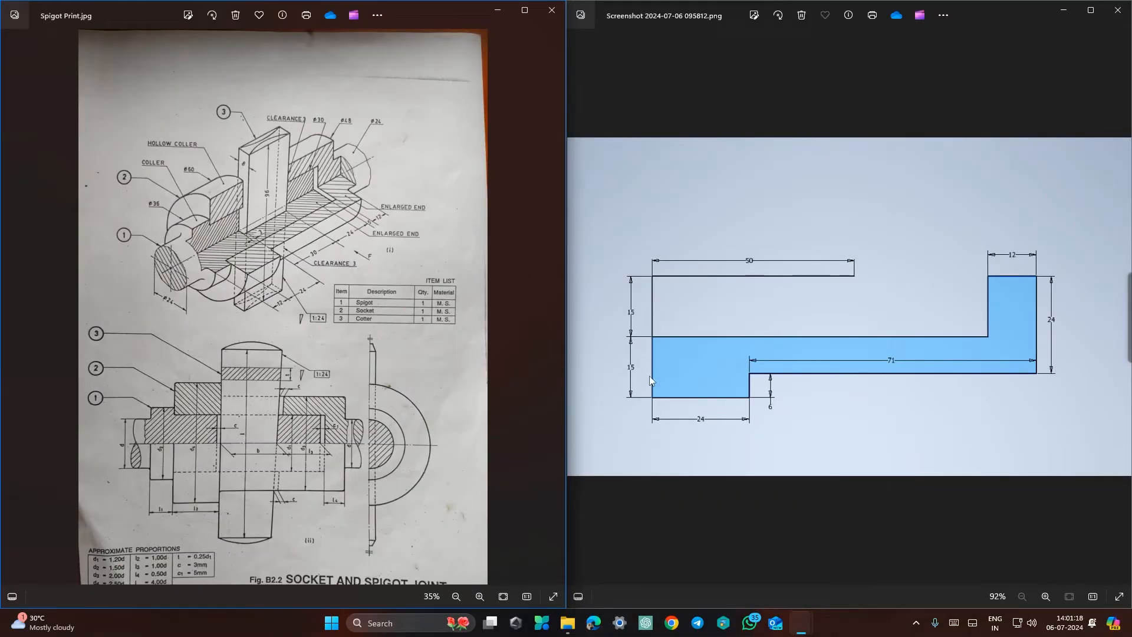
{"action": "key", "text": "ctrl+super+Right"}
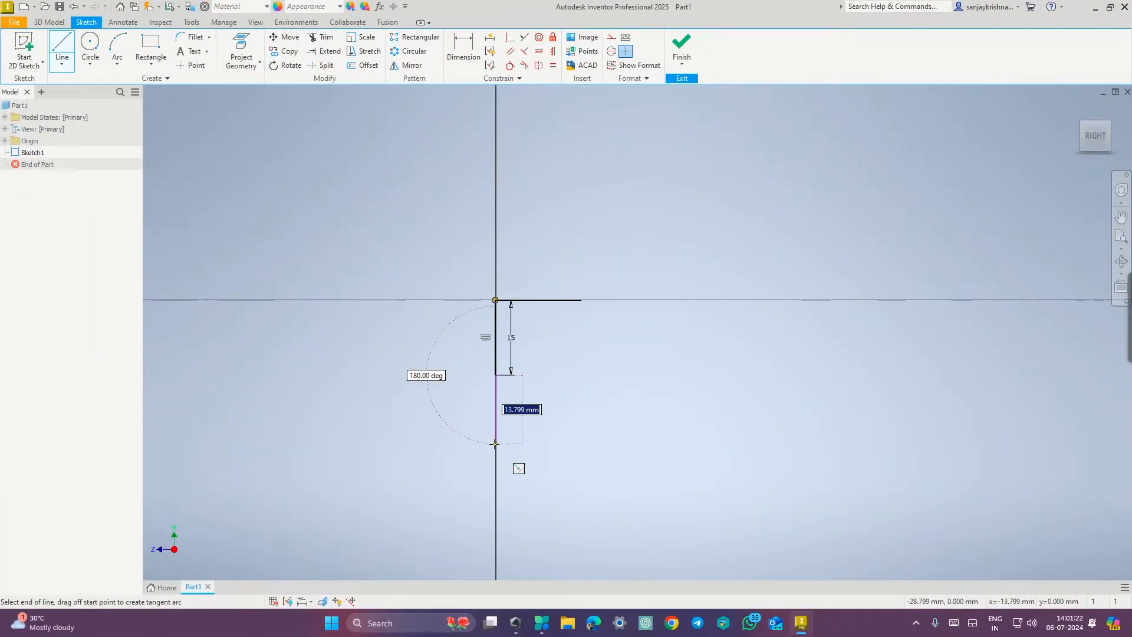
{"action": "type", "text": "15"}
{"action": "key", "text": "Return"}
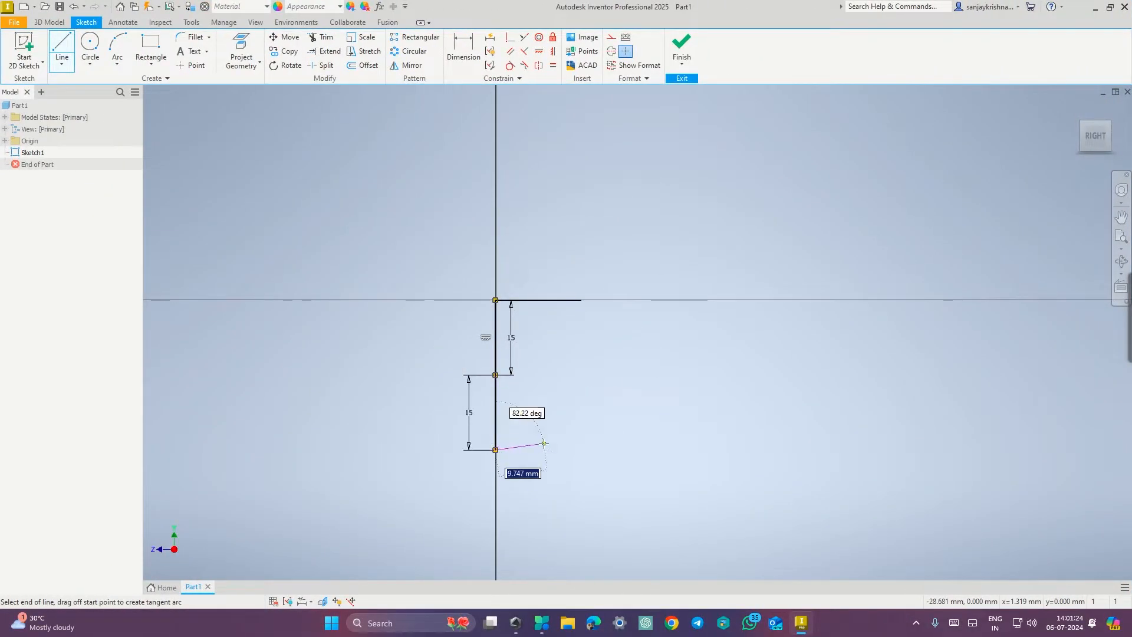
- Continue the profile with a 24 mm horizontal line to the right and a 6 mm vertical line upward
{"action": "key", "text": "ctrl+super+Right"}
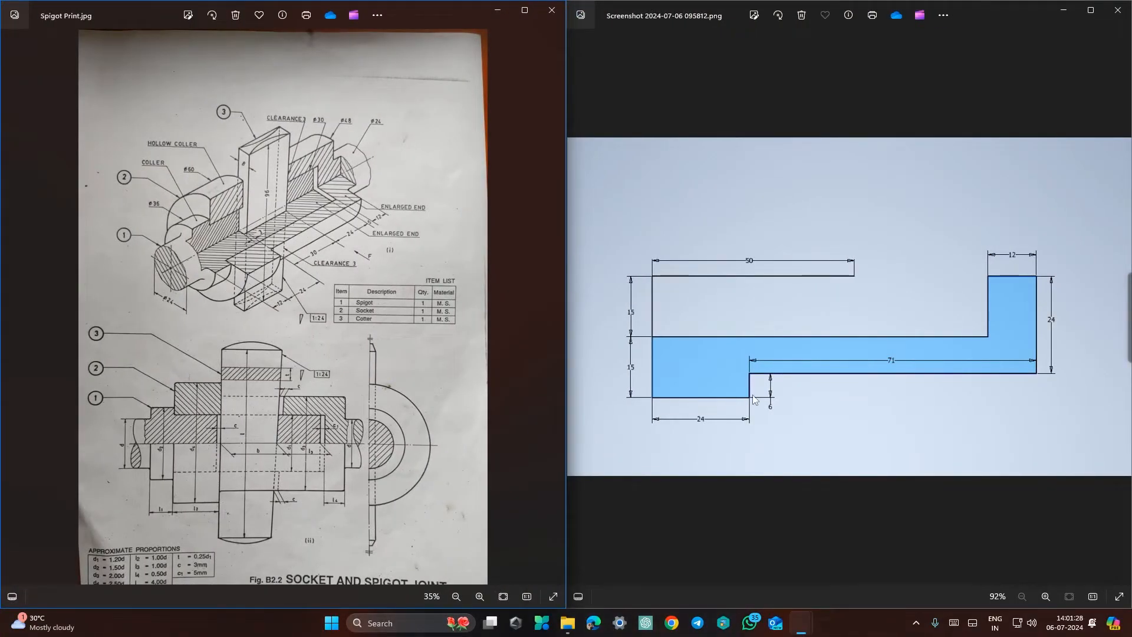
{"action": "key", "text": "ctrl+super+Left"}
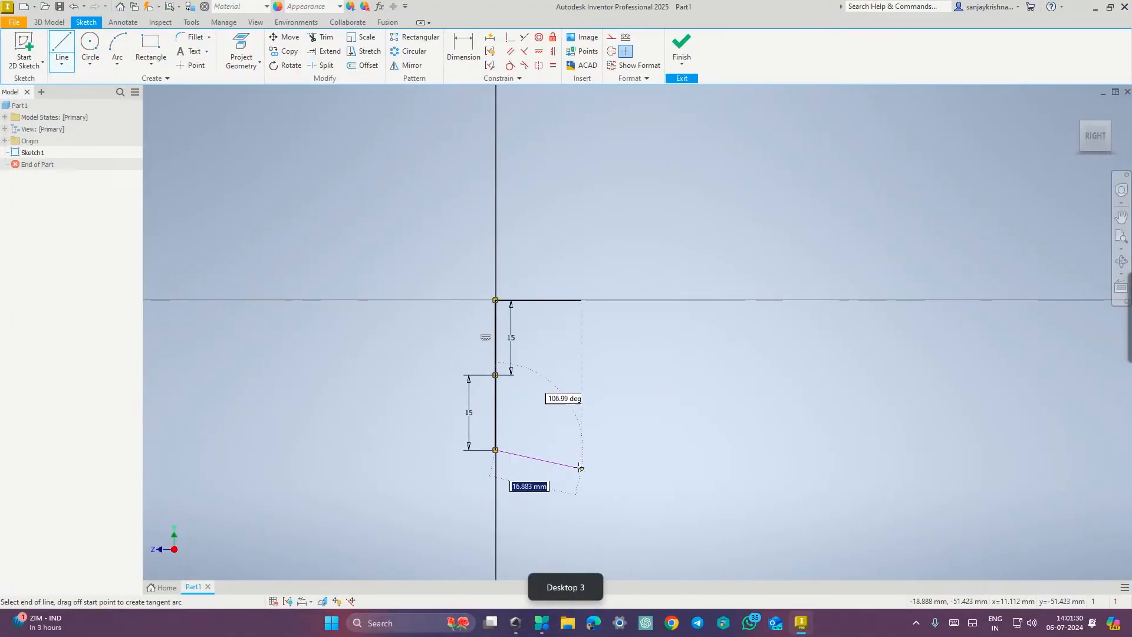
{"action": "type", "text": "24"}
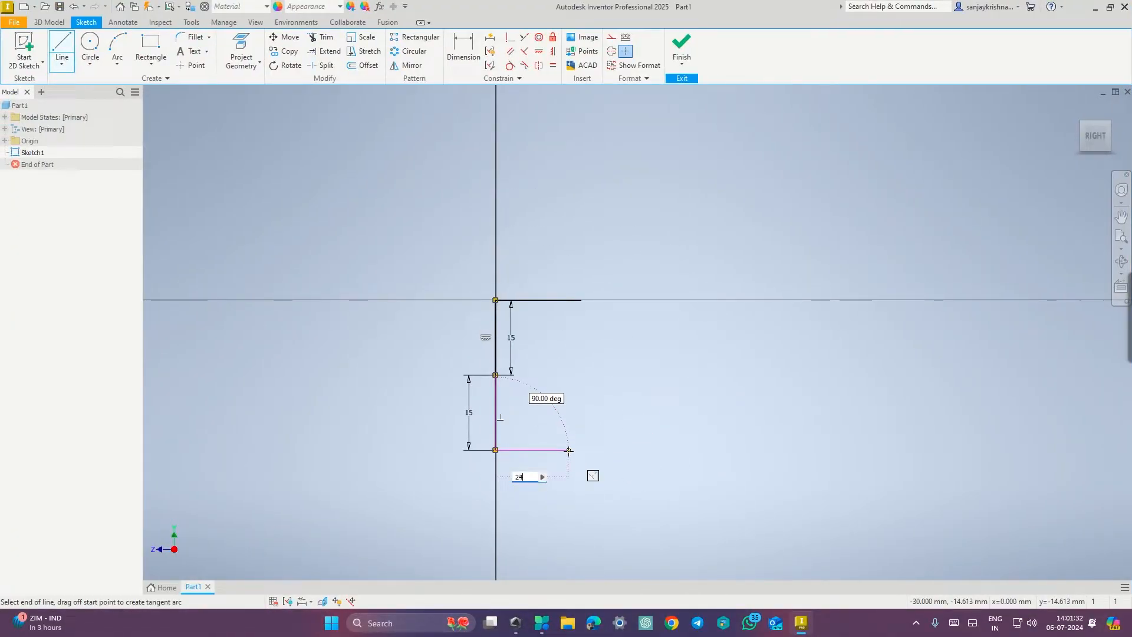
{"action": "key", "text": "Tab"}
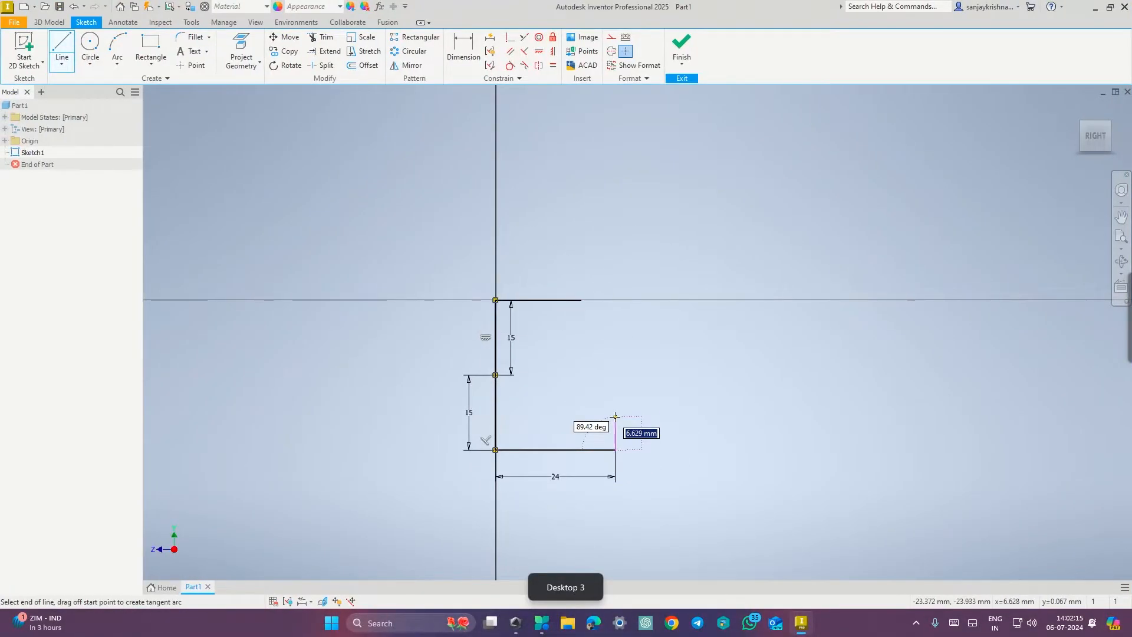
{"action": "key", "text": "ctrl+super+Right"}
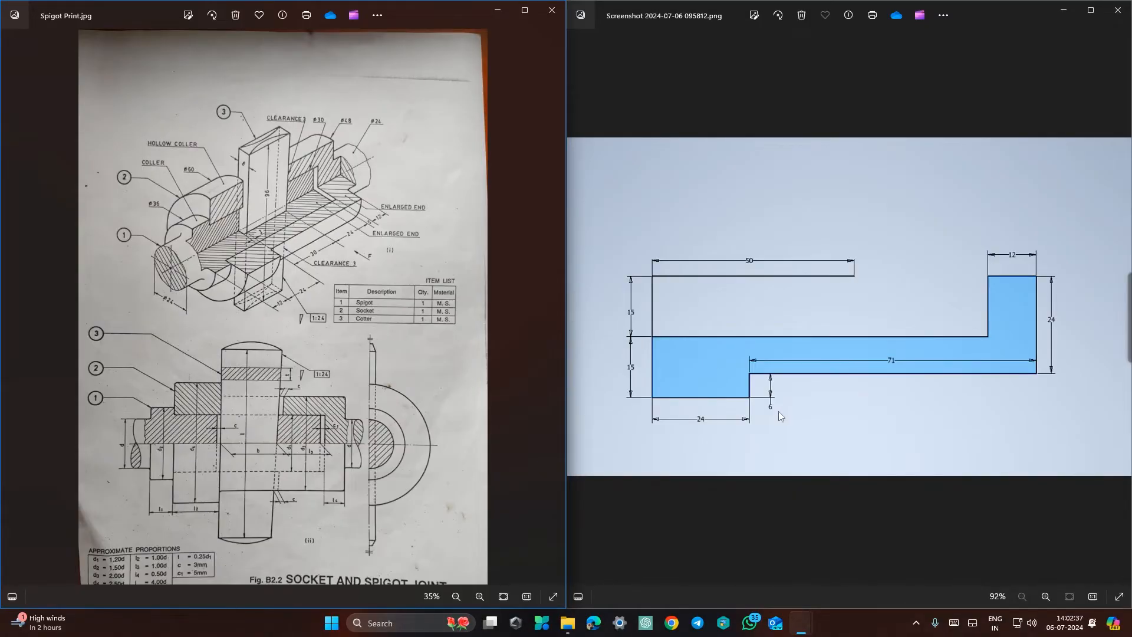
{"action": "key", "text": "ctrl+super+Right"}
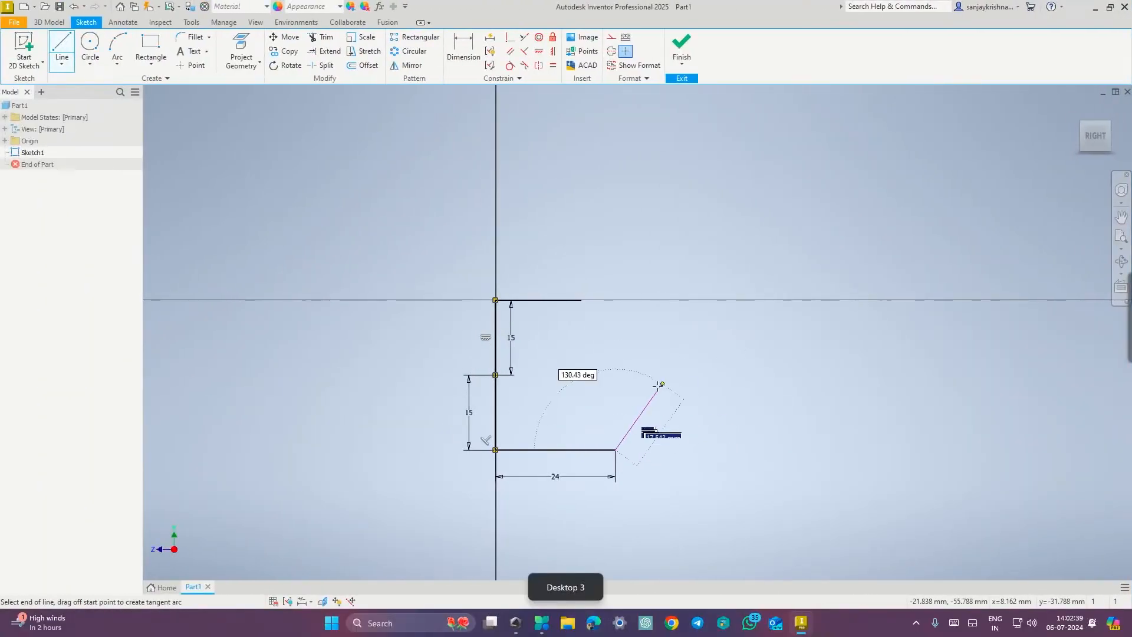
{"action": "left_click", "coordinate": [616, 420]}
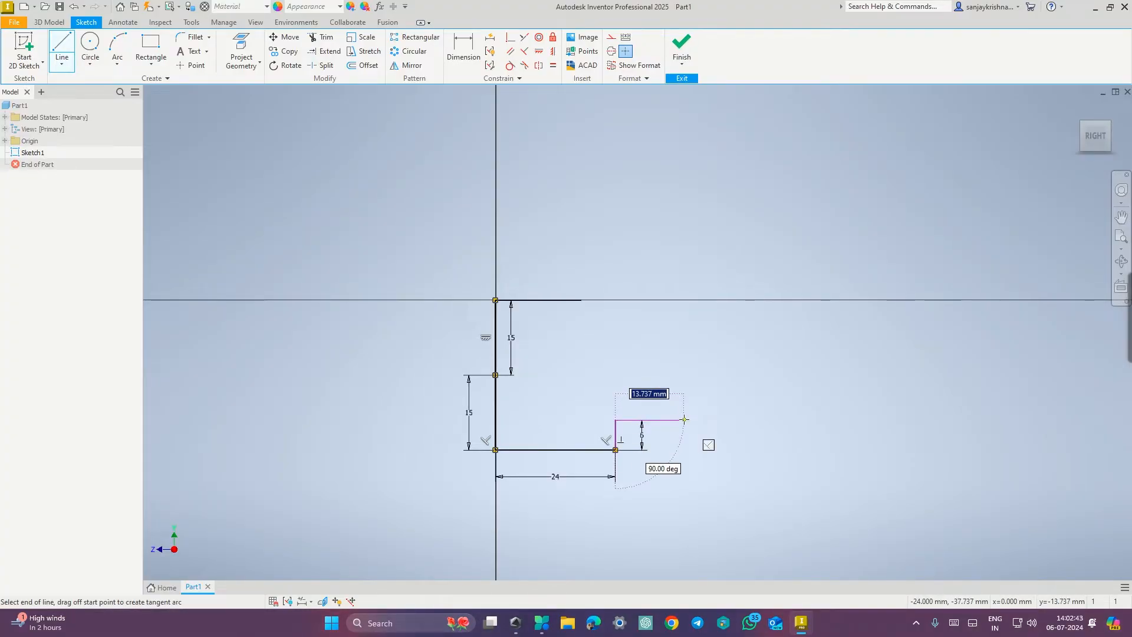
- Continue the profile with a 71 mm horizontal line to the right from the 6 mm step, checking the reference drawing
{"action": "key", "text": "ctrl+super+Right"}
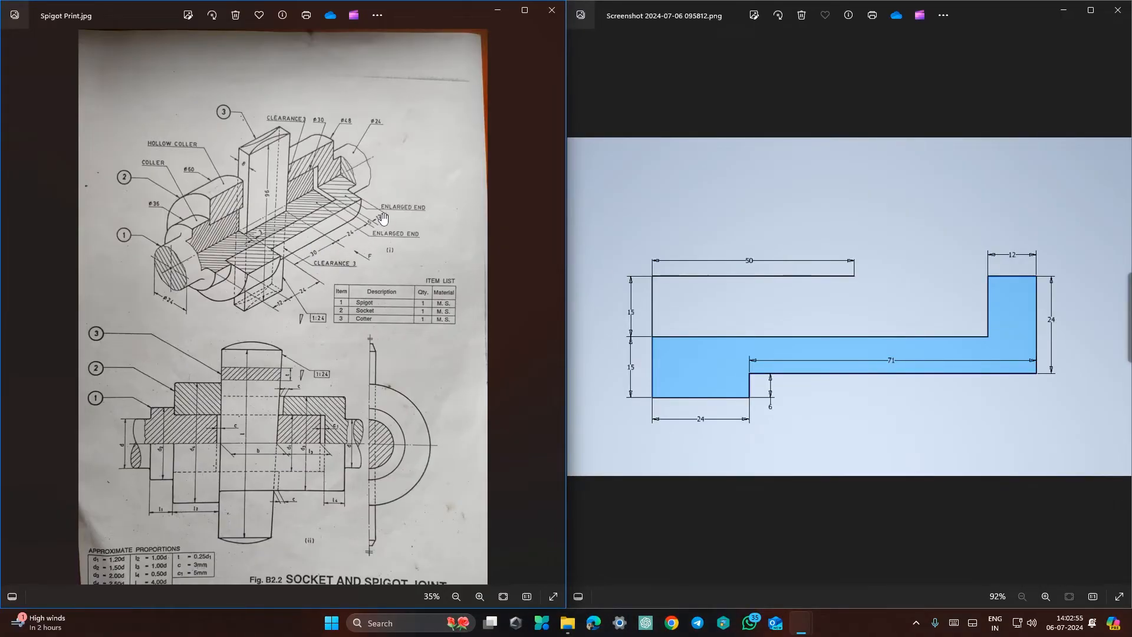
{"action": "key", "text": "ctrl+super+Right"}
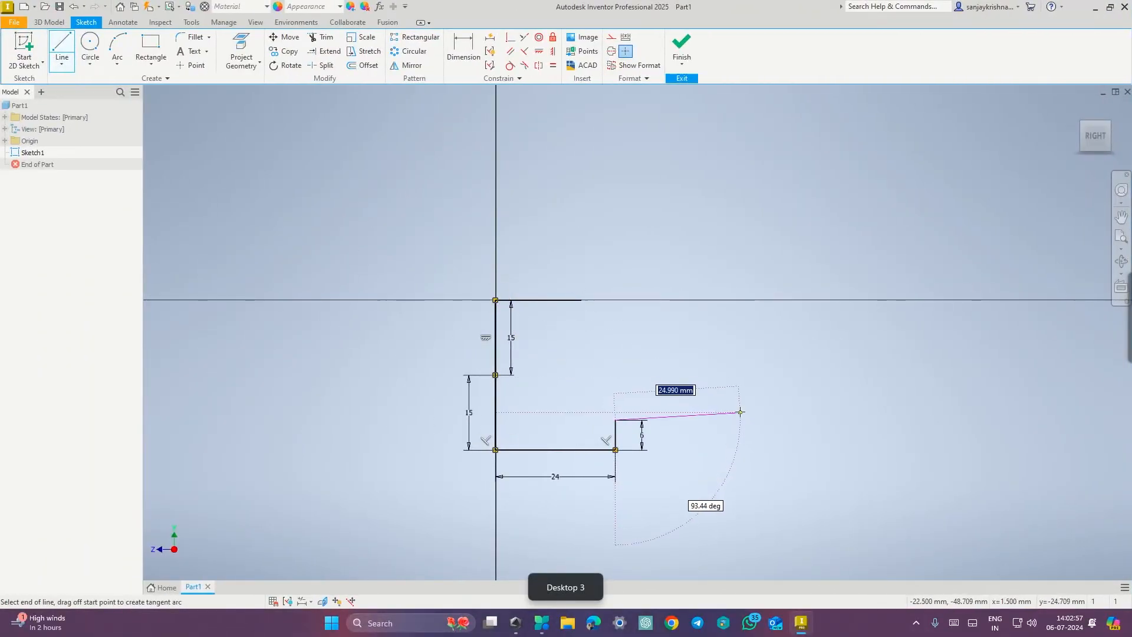
{"action": "type", "text": "30"}
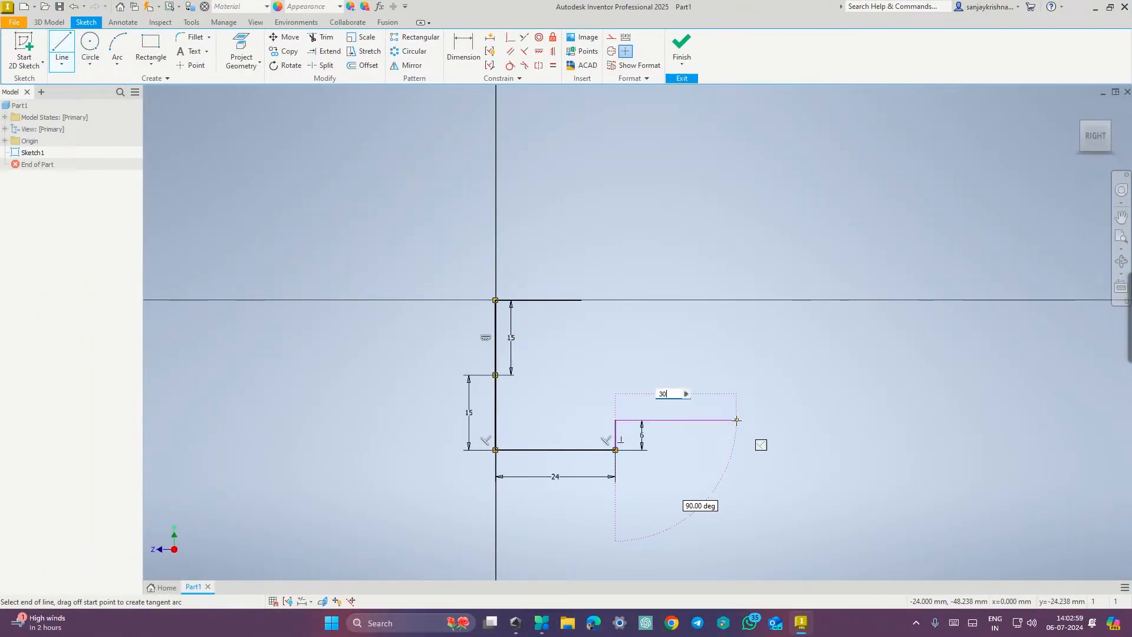
{"action": "type", "text": "+24+5"}
{"action": "key", "text": "Return"}
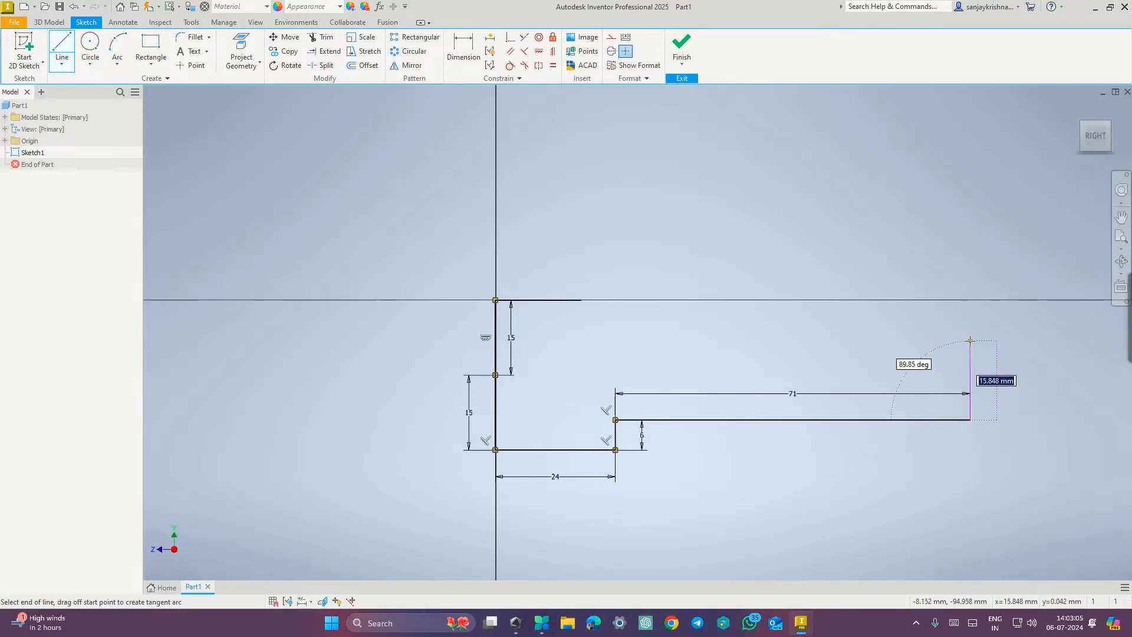
- Add a 24 mm vertical line up to the horizontal axis and a 12 mm horizontal line back to the left
{"action": "key", "text": "ctrl+super+Right"}
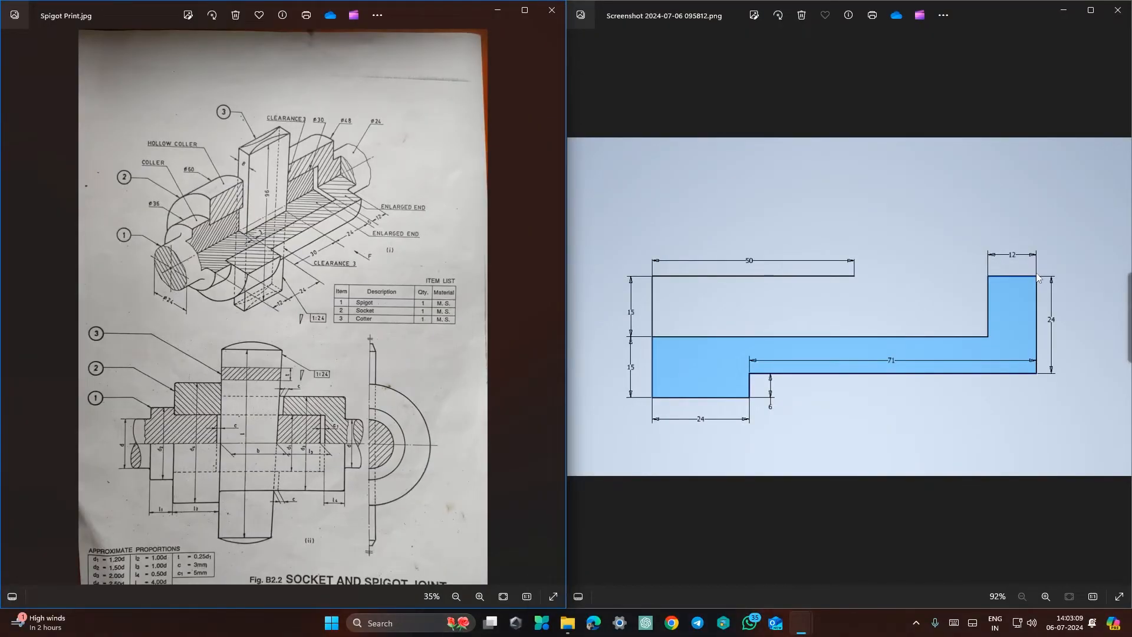
{"action": "key", "text": "ctrl+super+Left"}
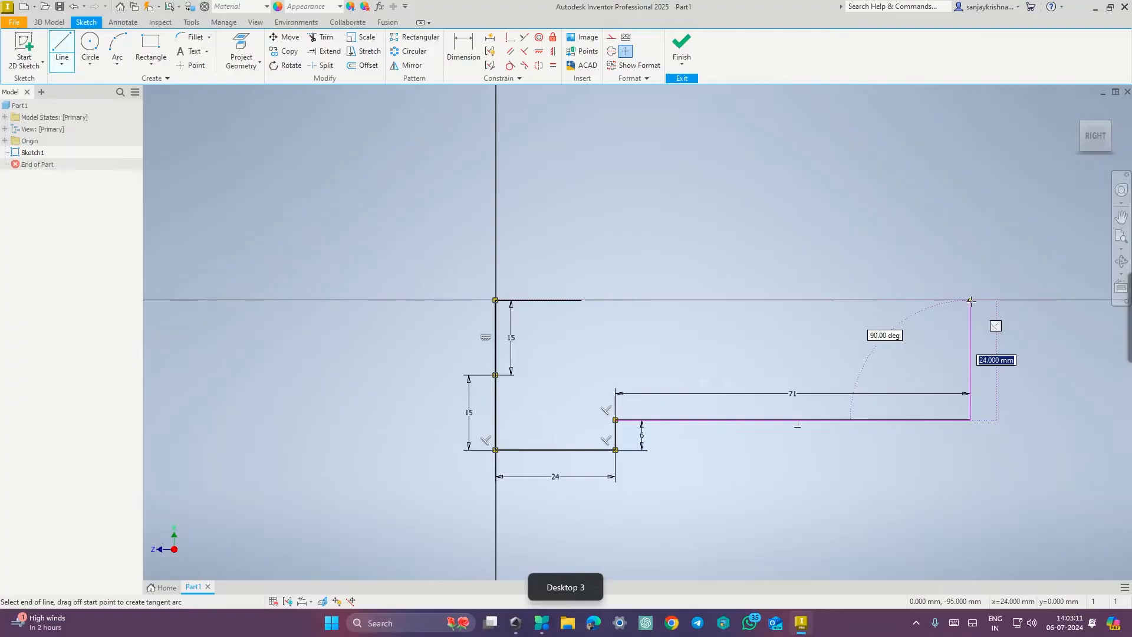
{"action": "left_click", "coordinate": [970, 300]}
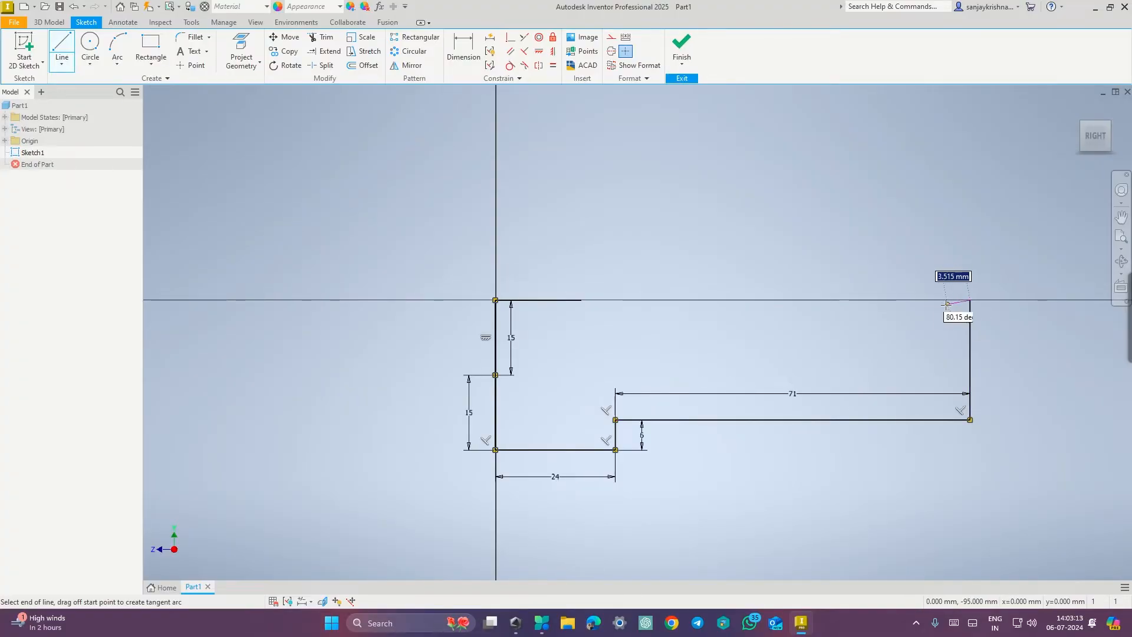
{"action": "key", "text": "ctrl+super+Right"}
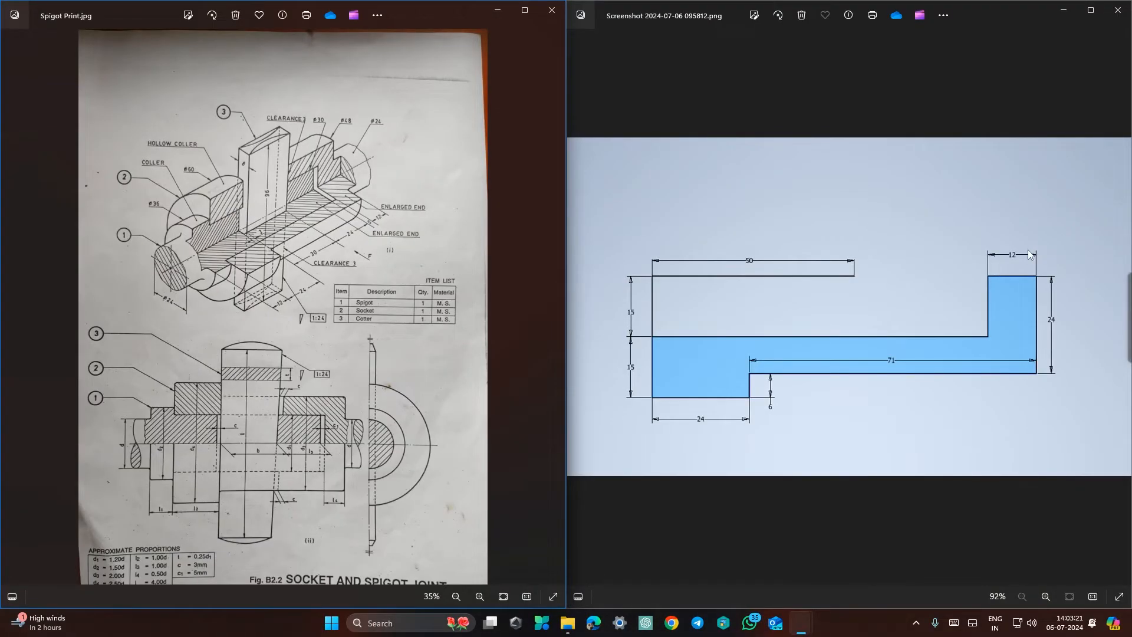
{"action": "key", "text": "ctrl+super+Left"}
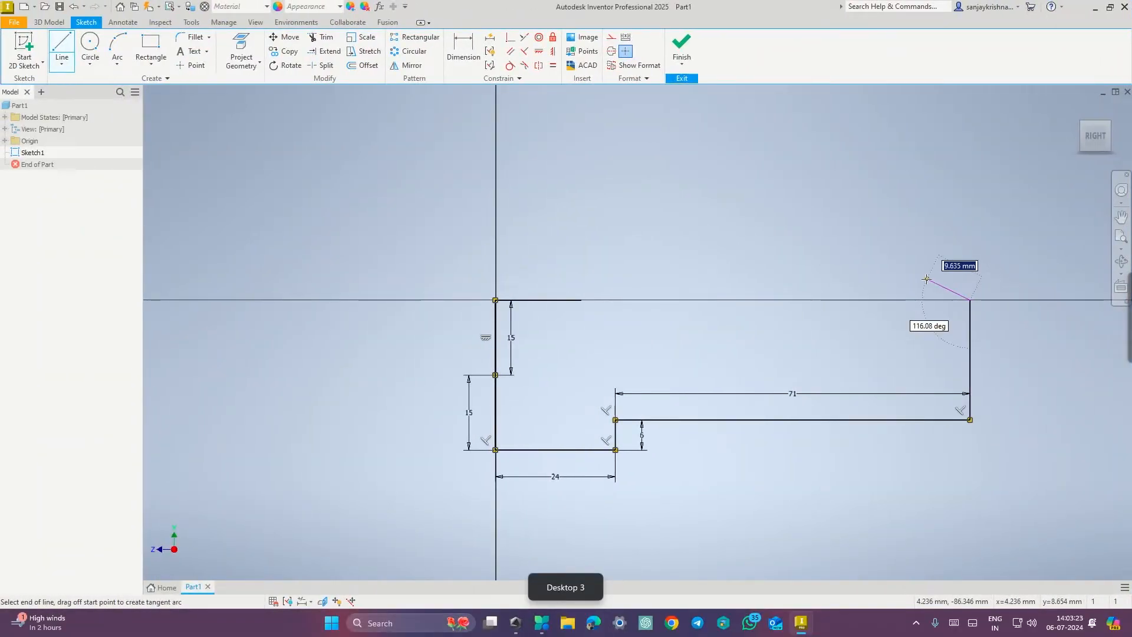
{"action": "type", "text": "1"}
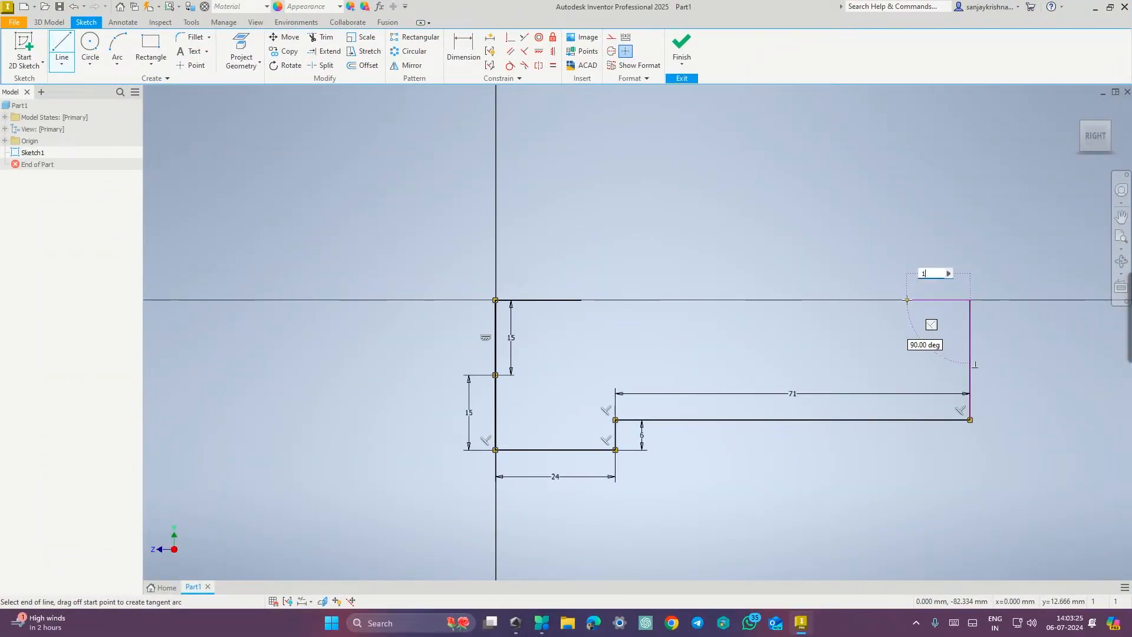
{"action": "type", "text": "2"}
{"action": "key", "text": "Return"}
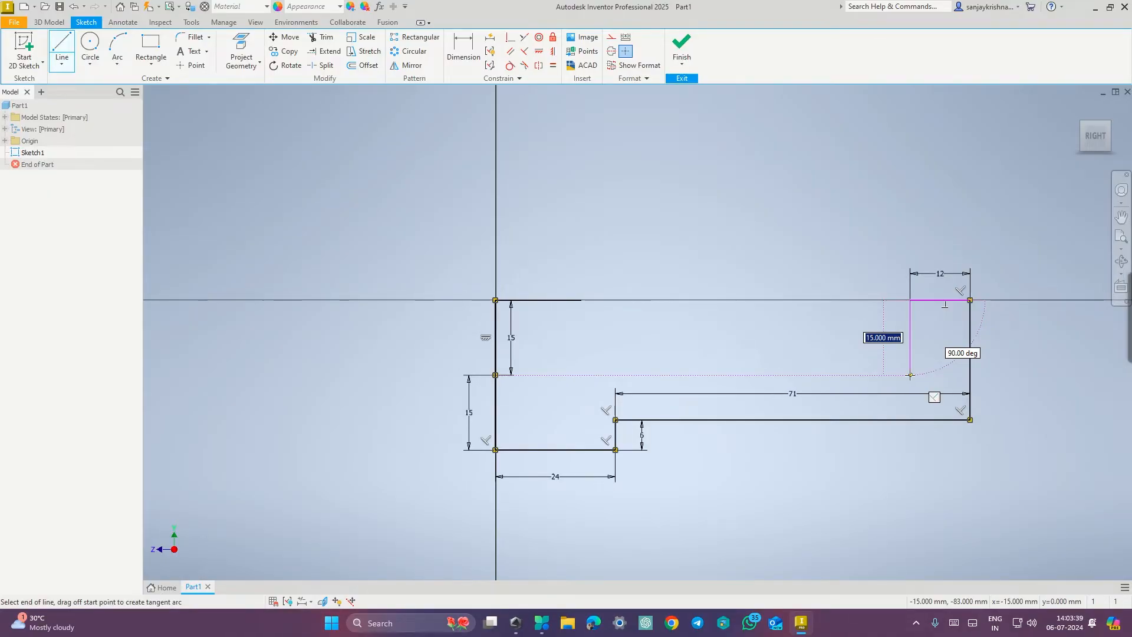
- Draw a vertical line about 15.7 mm down and close the profile with a line to the shared endpoint of the two 15 mm lines
{"action": "left_click", "coordinate": [909, 377]}
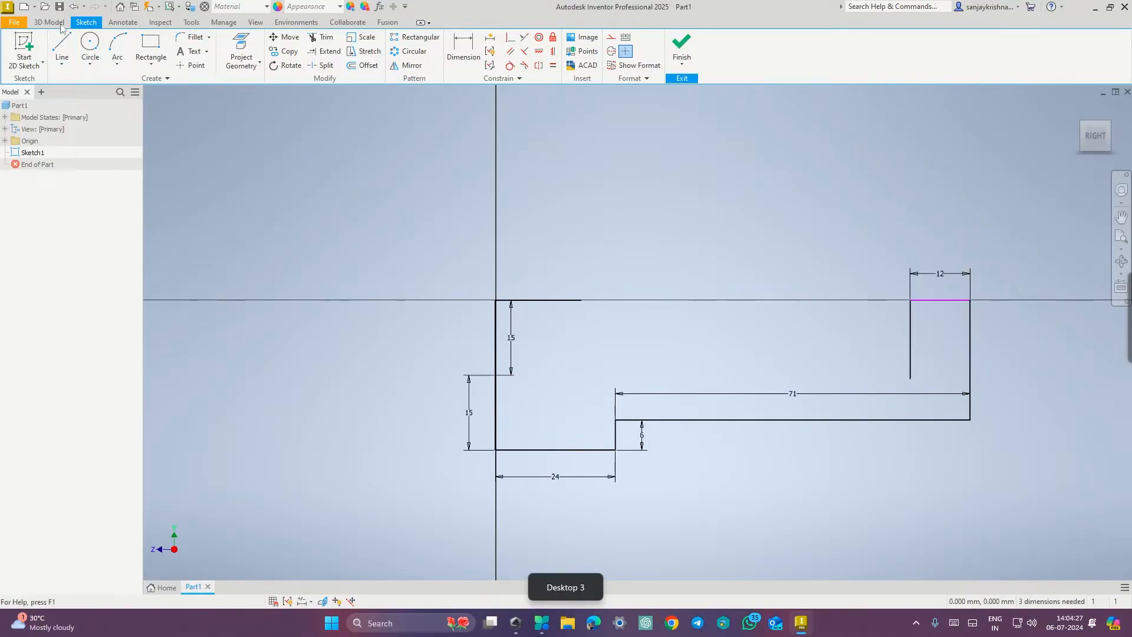
{"action": "left_click", "coordinate": [69, 39]}
{"action": "left_click", "coordinate": [909, 377]}
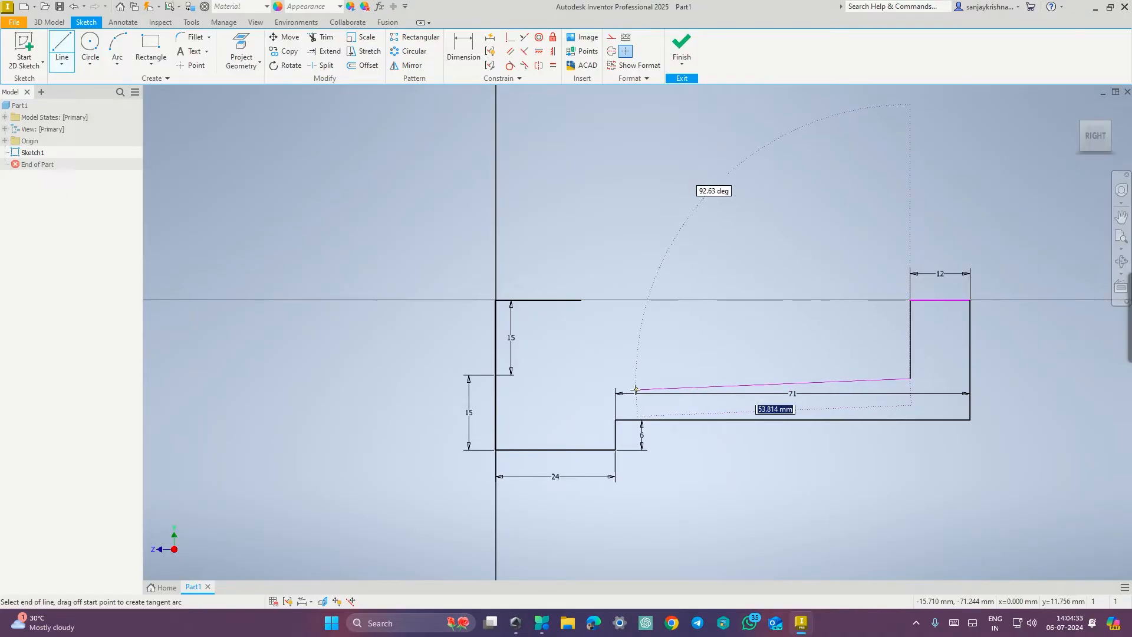
{"action": "left_click", "coordinate": [496, 375]}
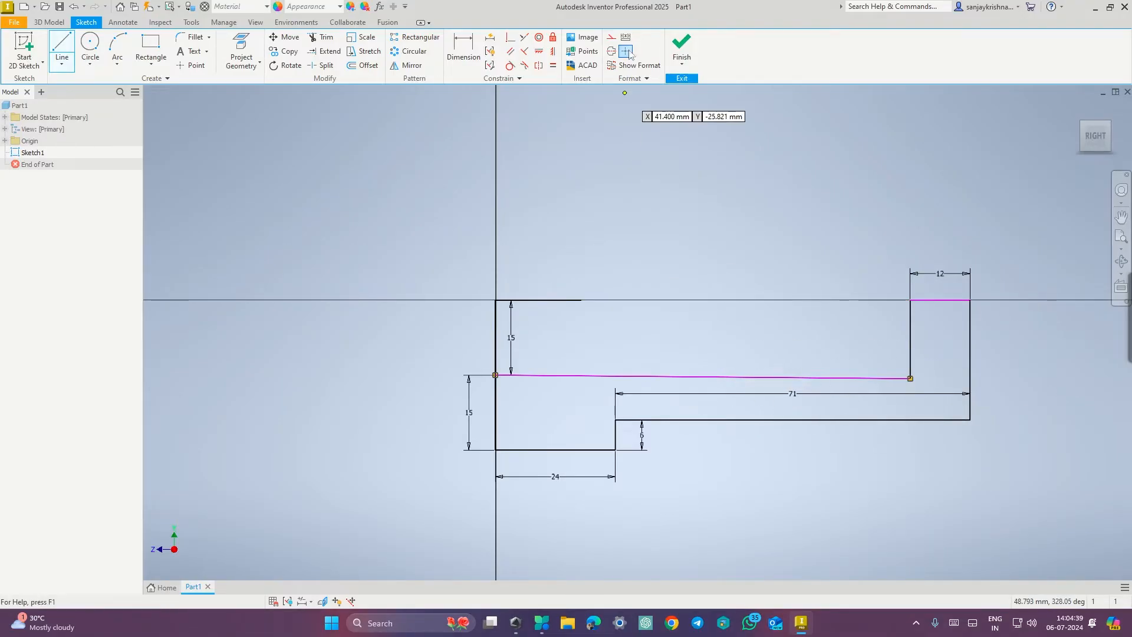
- Finish the sketch and revolve the closed profile a full 360° about the short horizontal line at the origin
{"action": "left_click", "coordinate": [679, 41]}
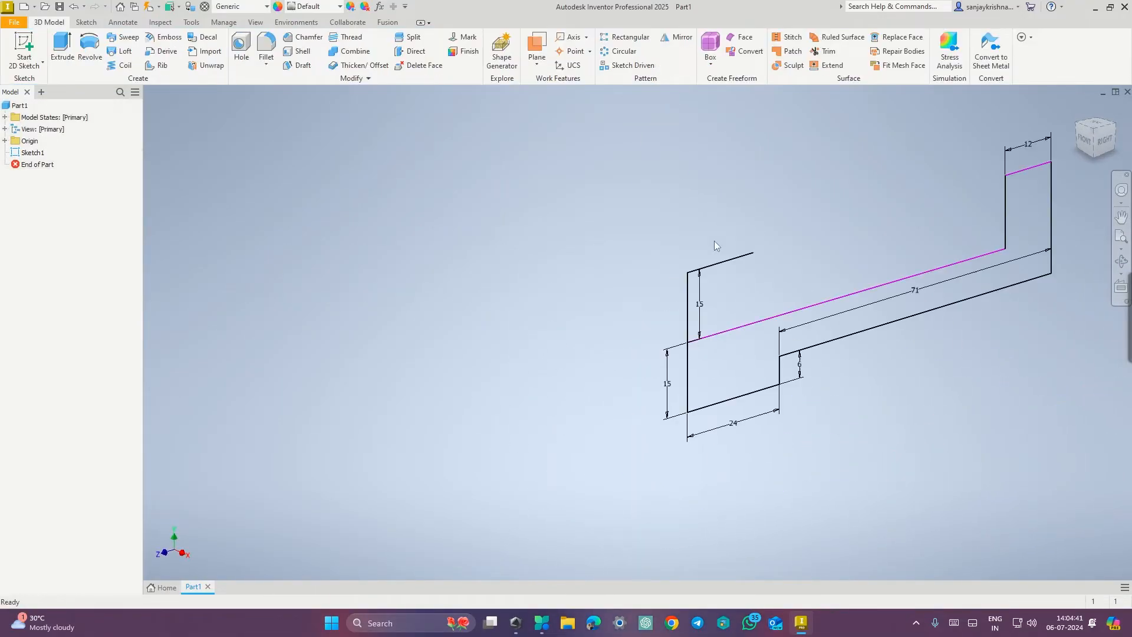
{"action": "left_click", "coordinate": [94, 52]}
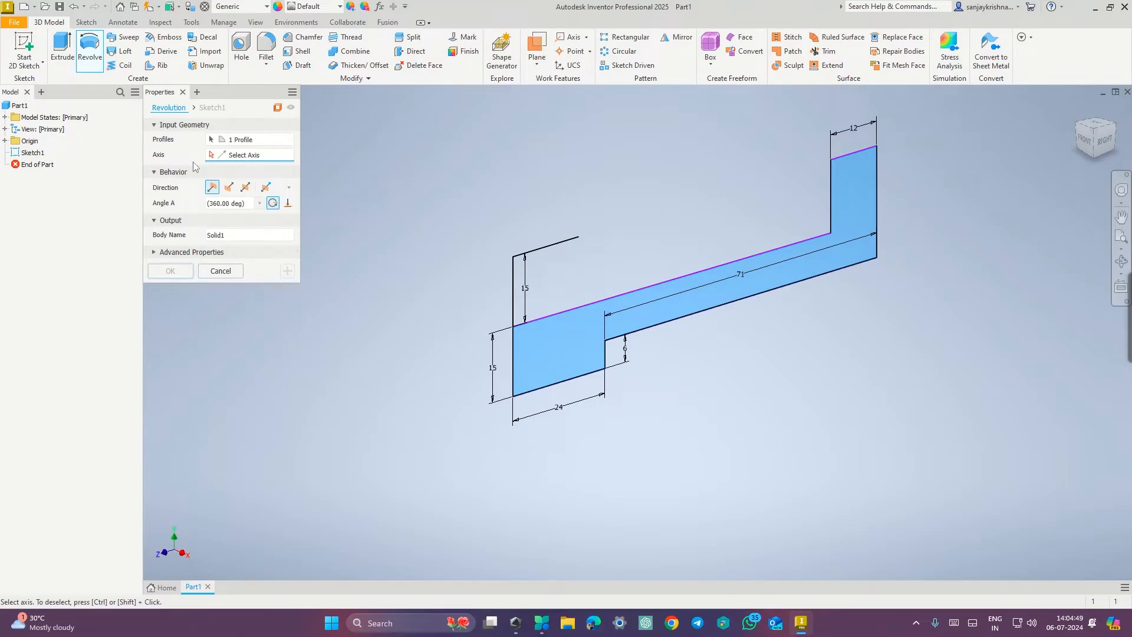
{"action": "left_click", "coordinate": [547, 252]}
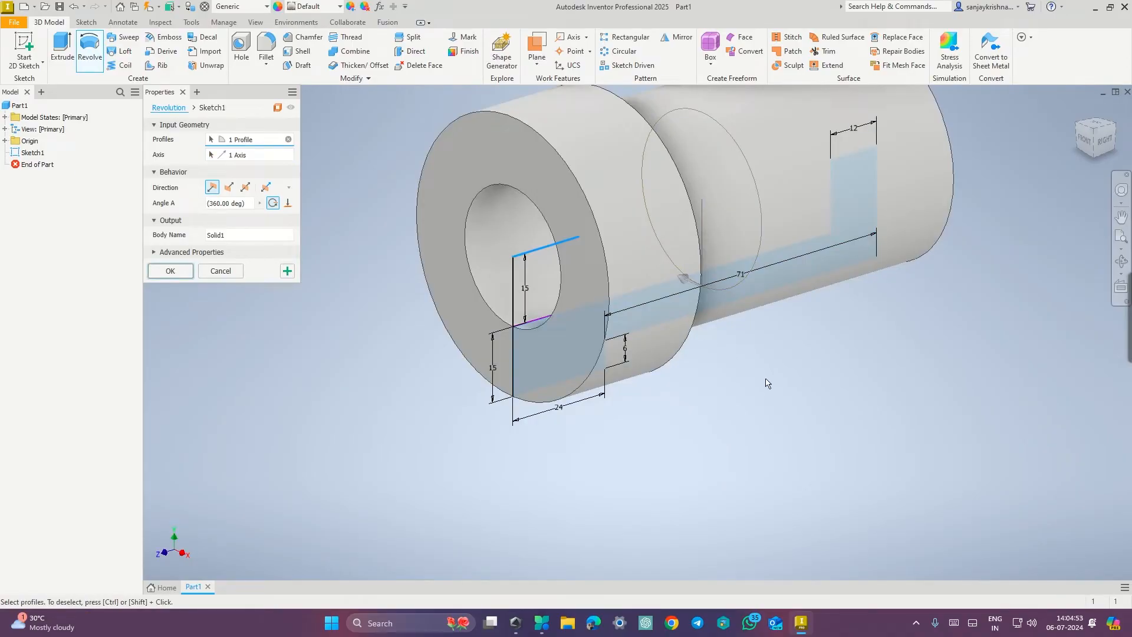
{"action": "middle_click_drag", "start_coordinate": [772, 412], "coordinate": [725, 412], "text": "shift"}
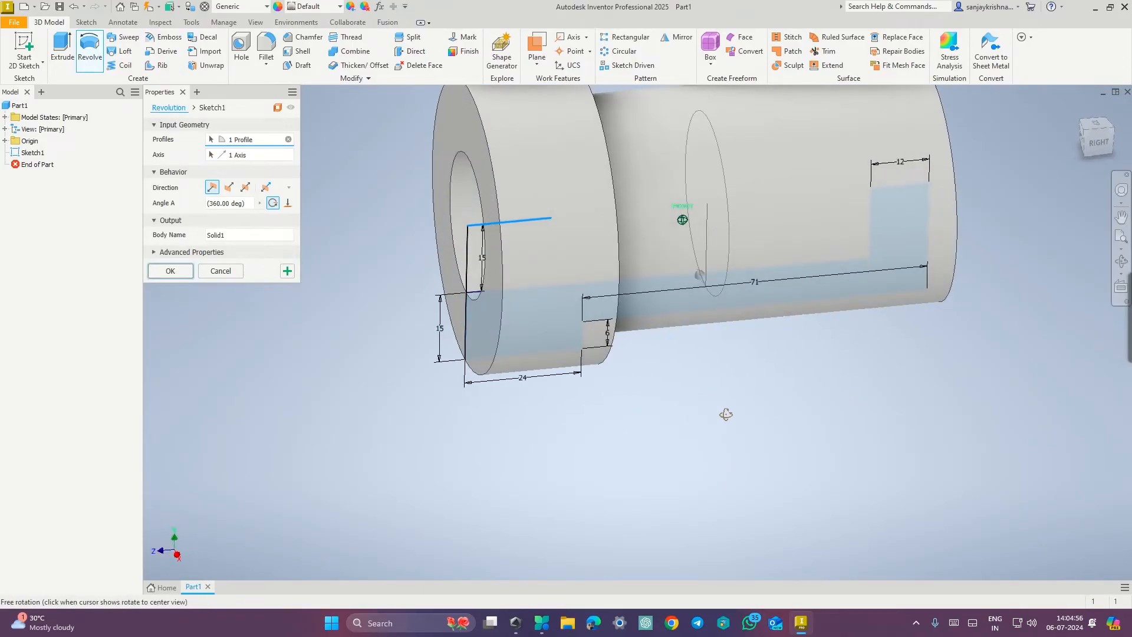
{"action": "left_click", "coordinate": [170, 271]}
- Consult the reference drawing and start a new sketch on the closed end face of the socket's smaller cylinder
{"action": "key", "text": "ctrl+super+Right"}
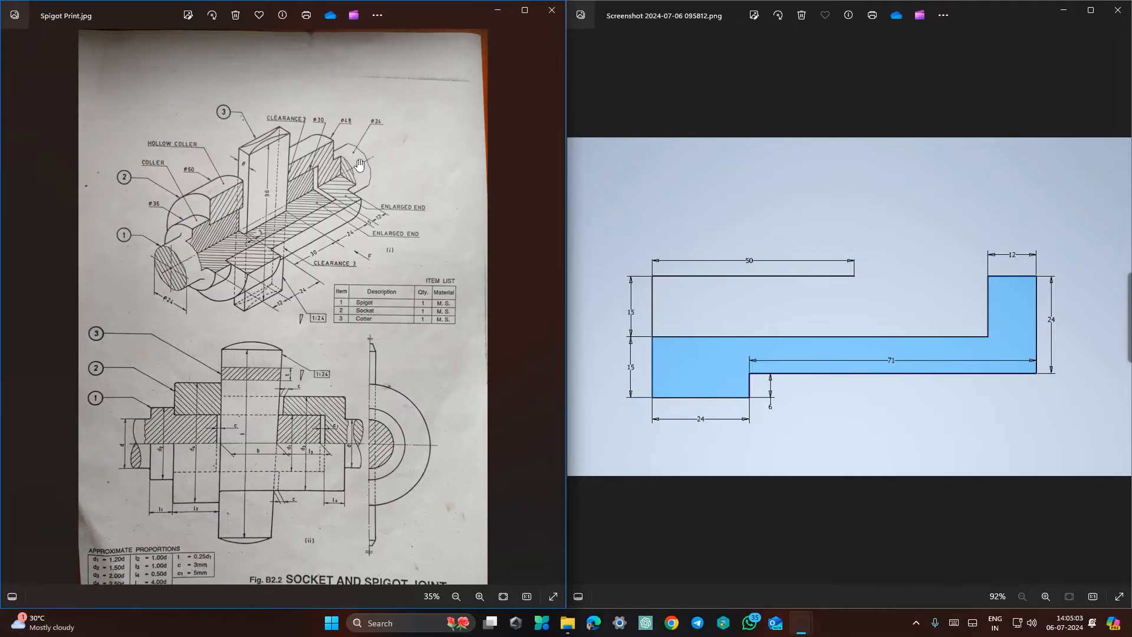
{"action": "key", "text": "ctrl+super+Left"}
{"action": "key", "text": "F4"}
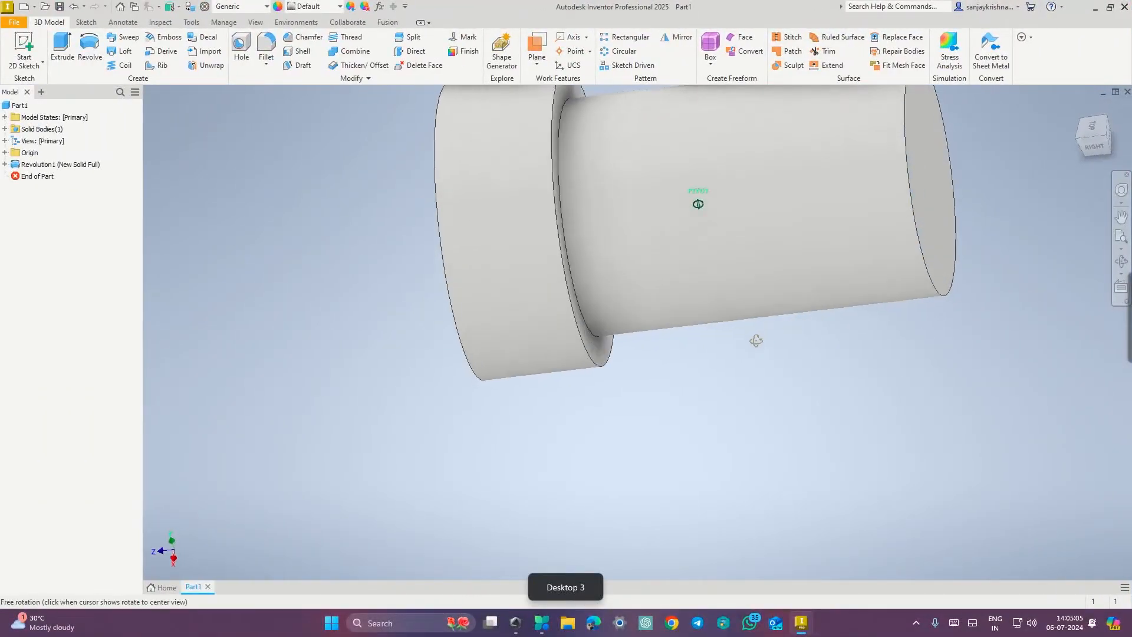
{"action": "left_click_drag", "start_coordinate": [762, 337], "coordinate": [798, 349]}
{"action": "left_click", "coordinate": [835, 326]}
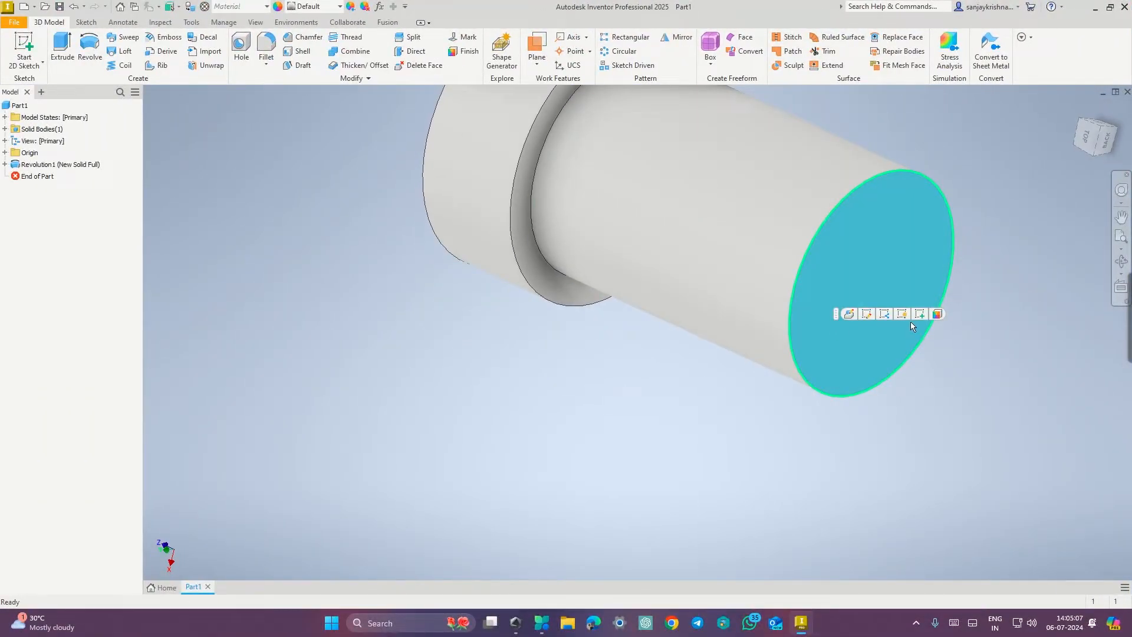
{"action": "right_click", "coordinate": [843, 298]}
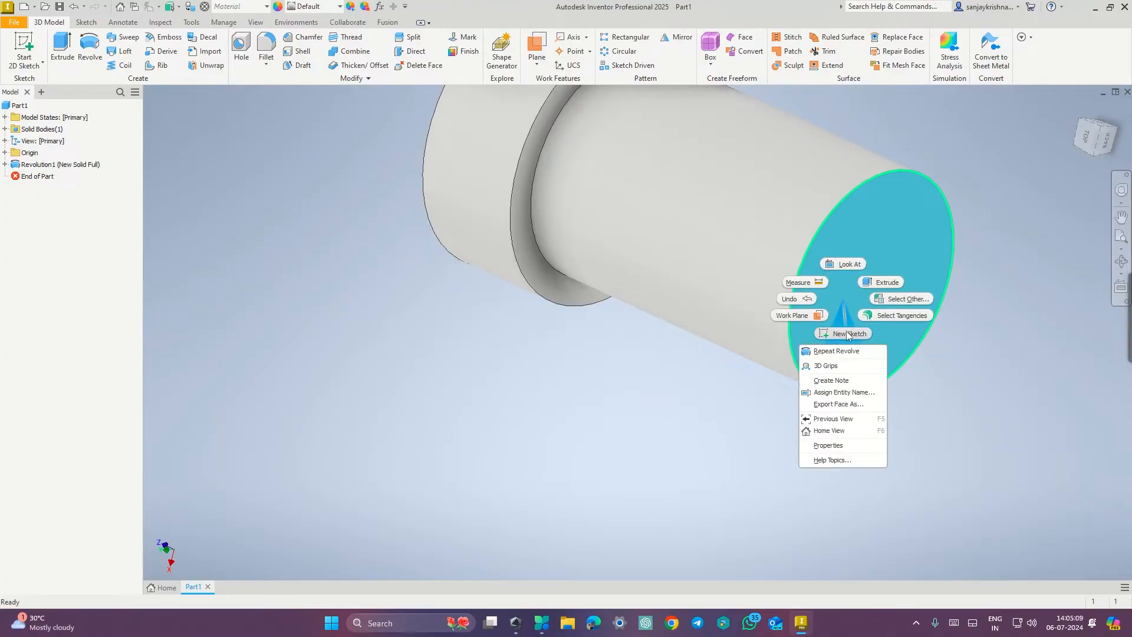
{"action": "left_click", "coordinate": [847, 334]}
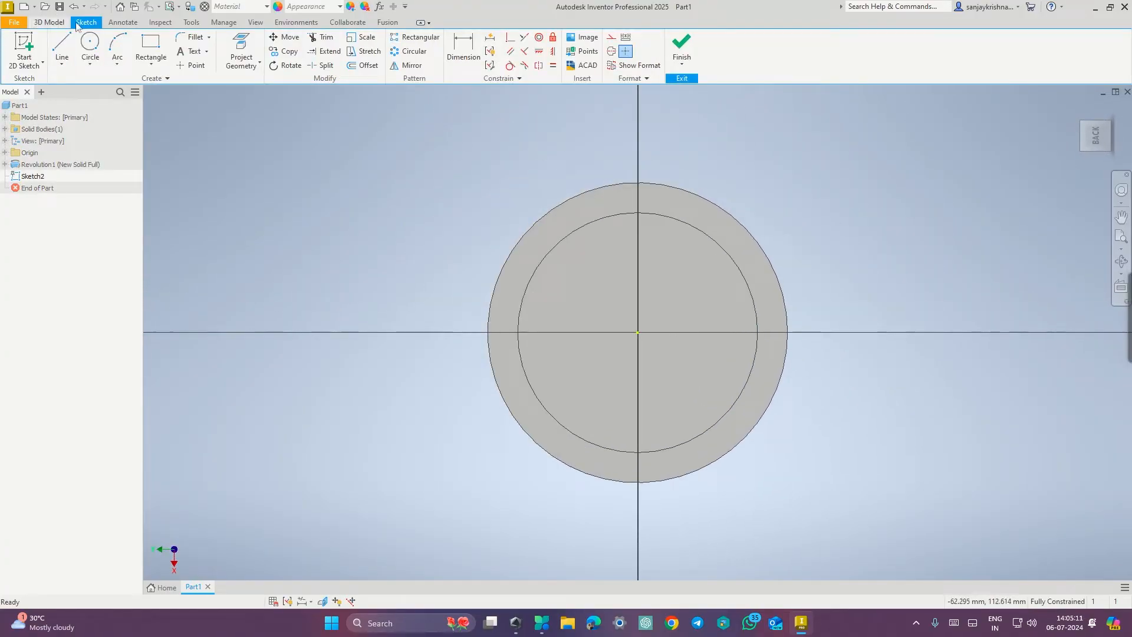
- Sketch a 24 mm diameter circle centred on the end face, as in the reference drawing, and finish the sketch
{"action": "left_click", "coordinate": [89, 43]}
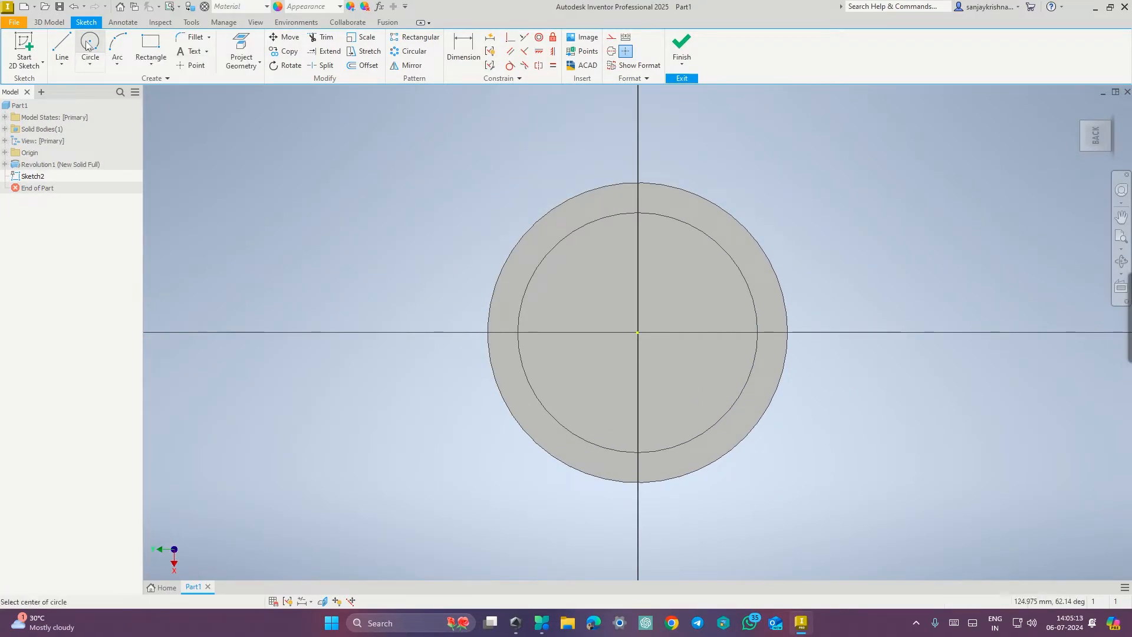
{"action": "left_click", "coordinate": [638, 333]}
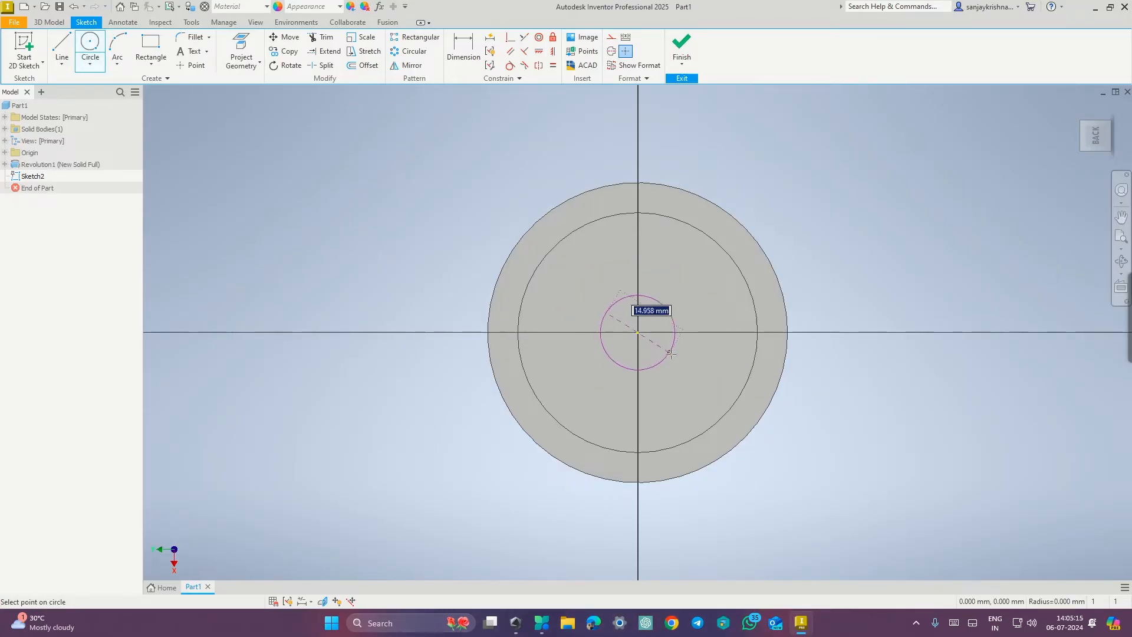
{"action": "key", "text": "ctrl+super+Right"}
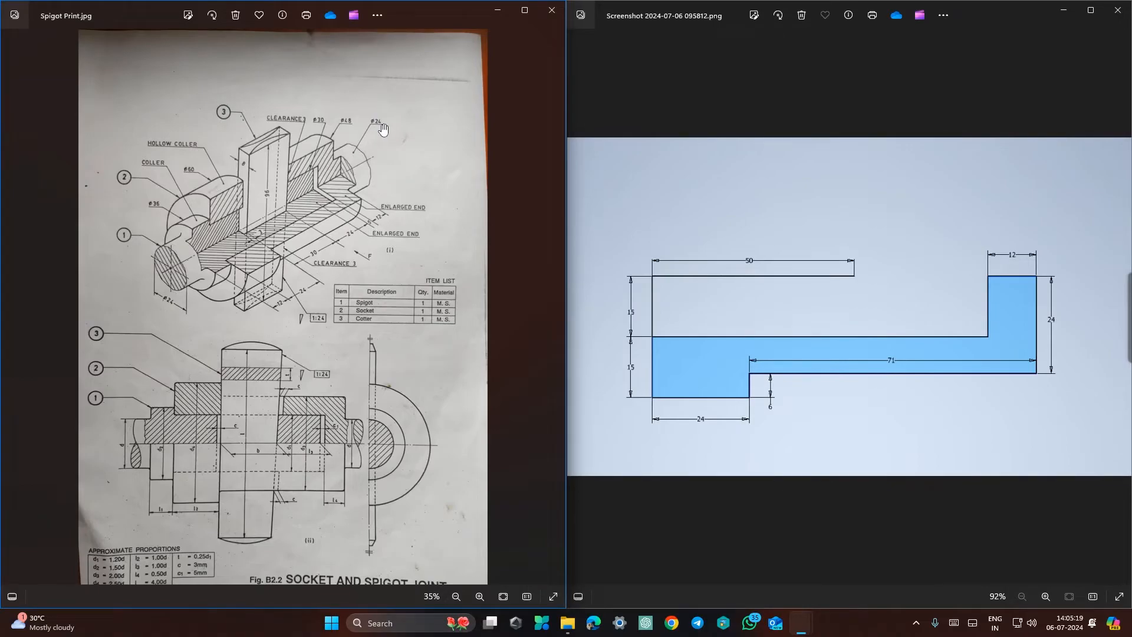
{"action": "key", "text": "ctrl+super+Left"}
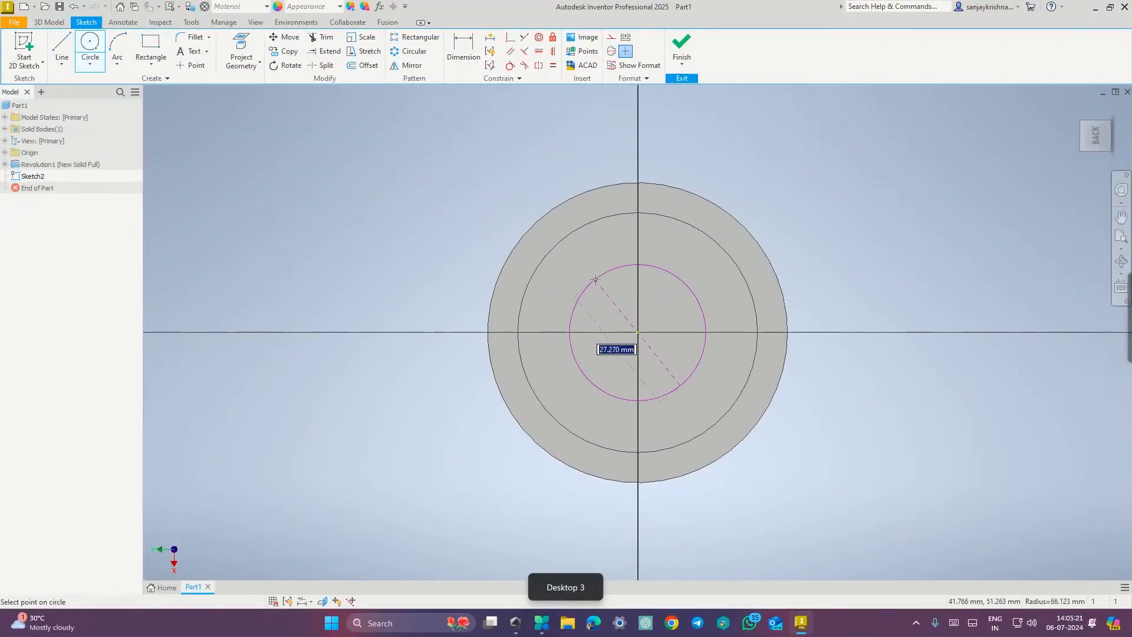
{"action": "type", "text": "24"}
{"action": "key", "text": "Return"}
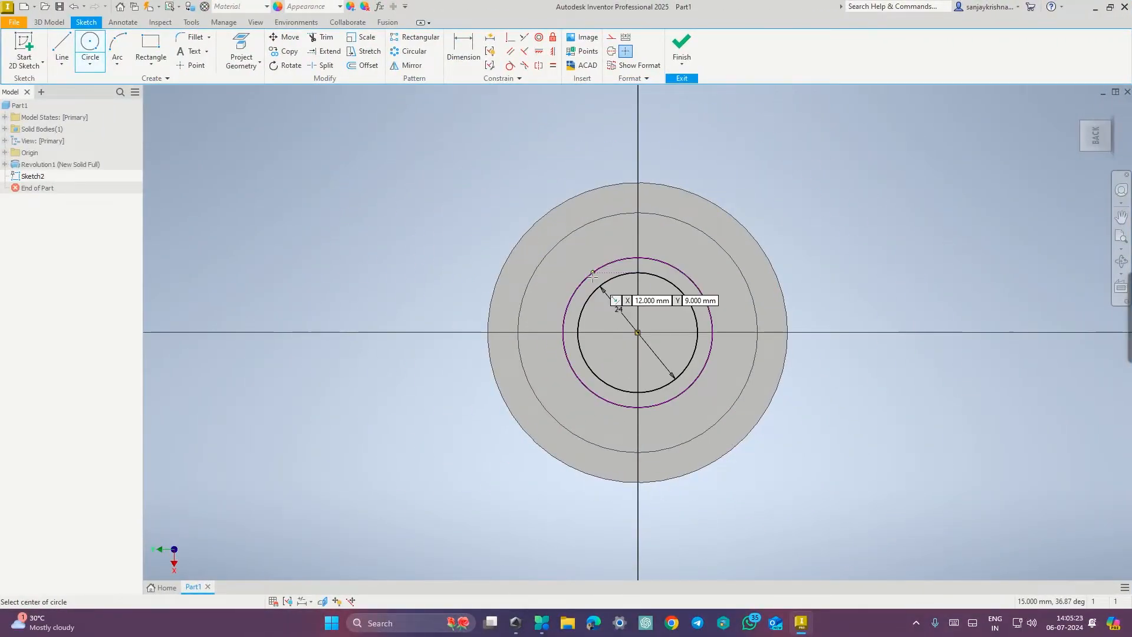
{"action": "left_click", "coordinate": [679, 65]}
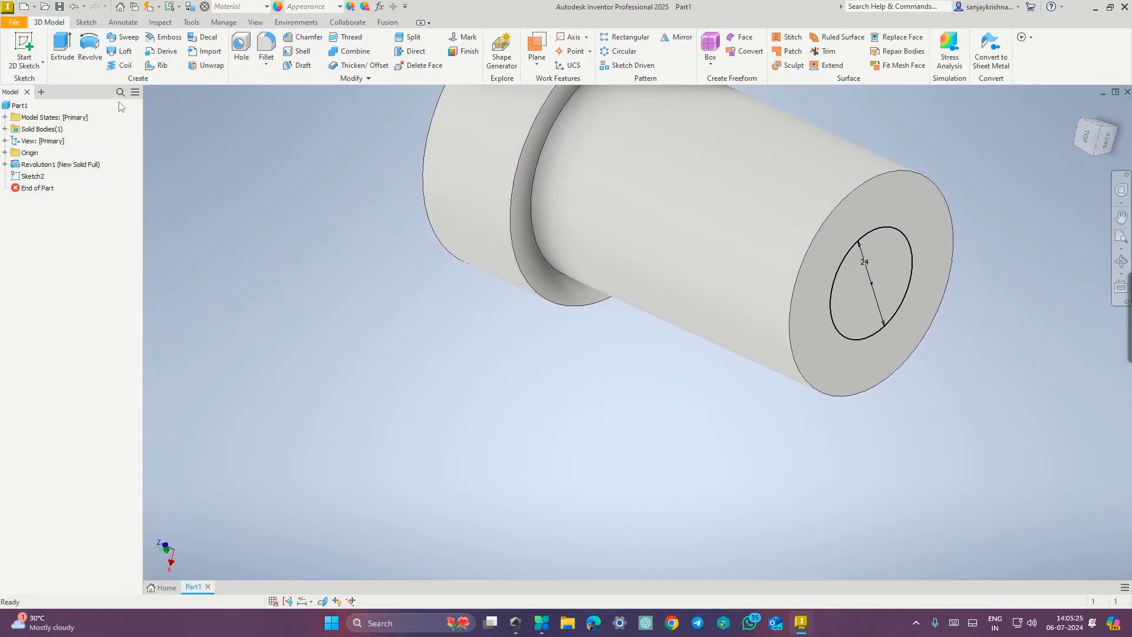
- Extrude the 24 mm circle 30 mm outward from the end face, joined to the socket body
{"action": "left_click", "coordinate": [62, 51]}
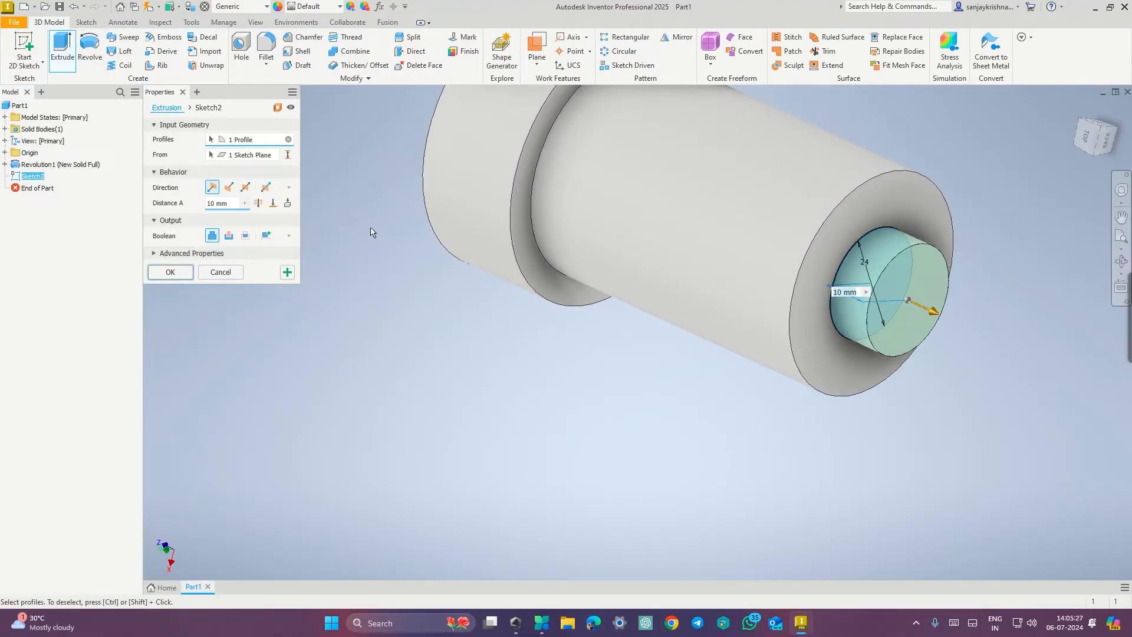
{"action": "left_click", "coordinate": [231, 203]}
{"action": "type", "text": "30"}
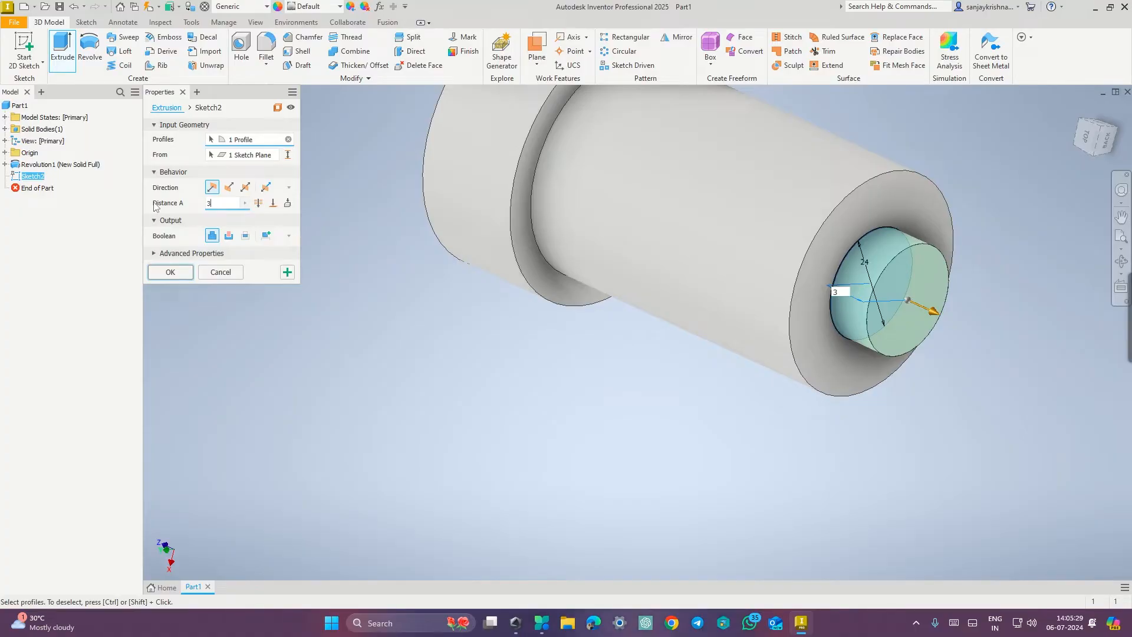
{"action": "left_click", "coordinate": [163, 273]}
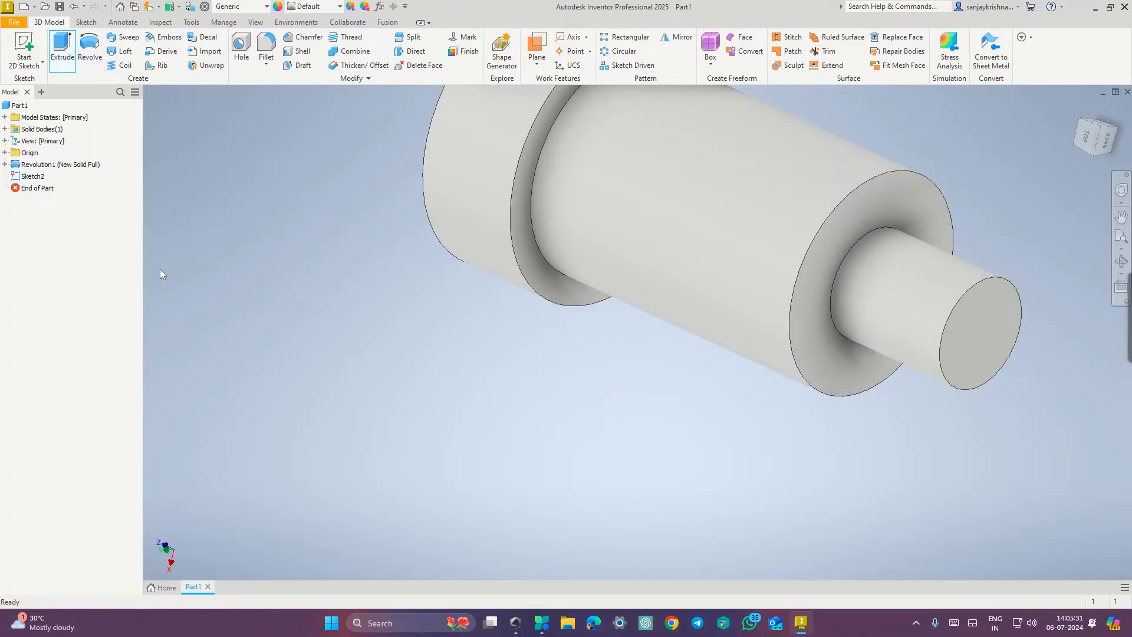
- Inspect the socket from its open end and consult the reference drawing for the cotter slot
{"action": "middle_click_drag", "start_coordinate": [438, 382], "coordinate": [515, 444], "text": "shift"}
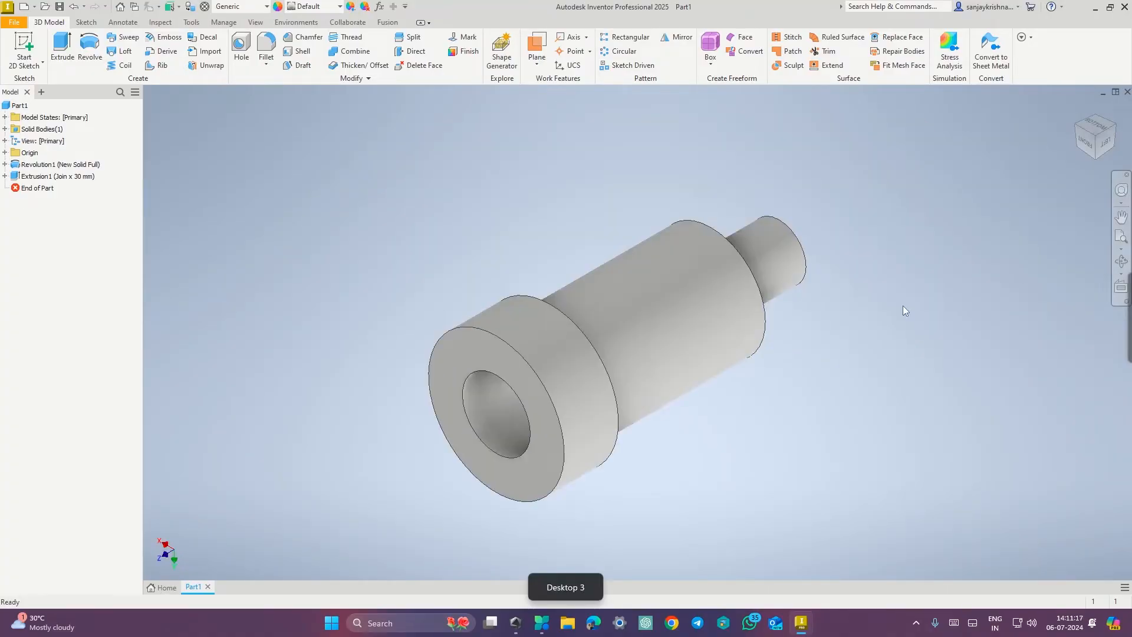
{"action": "key", "text": "ctrl+super+Right"}
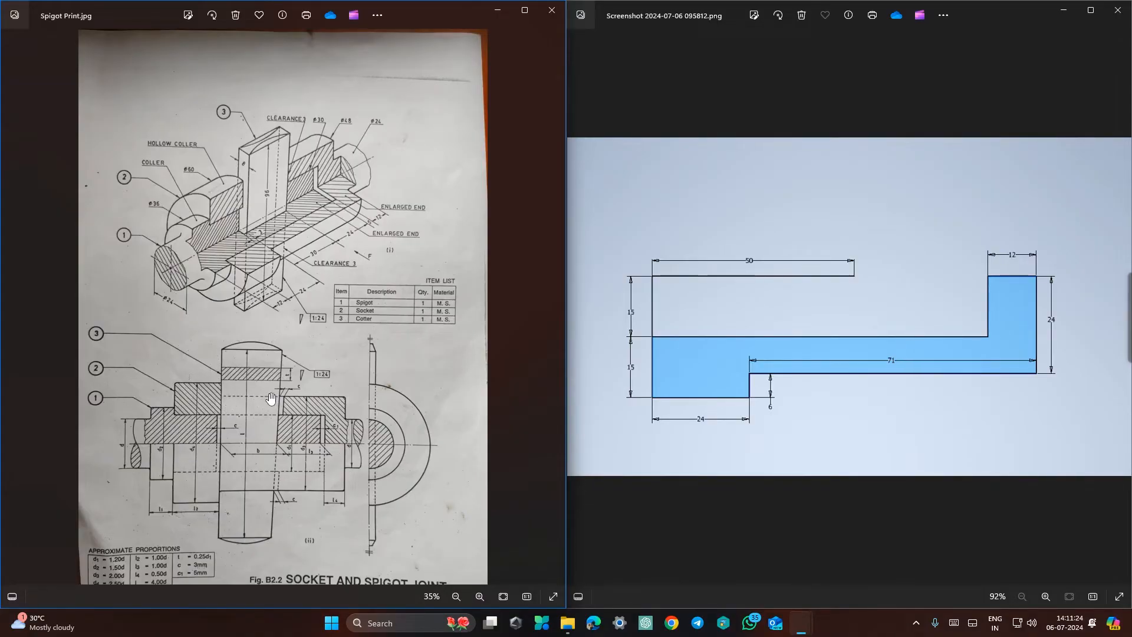
{"action": "key", "text": "ctrl+super+Left"}
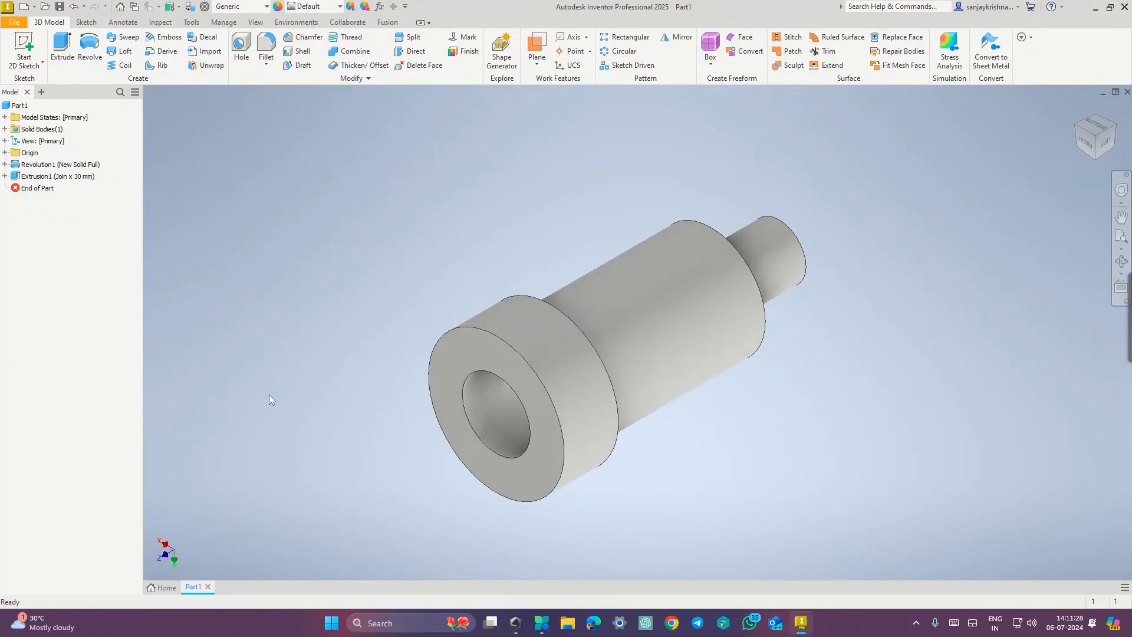
- Save the part under the file name Socket in the spigot folder
{"action": "key", "text": "ctrl+s"}
{"action": "key", "text": "BackSpace"}
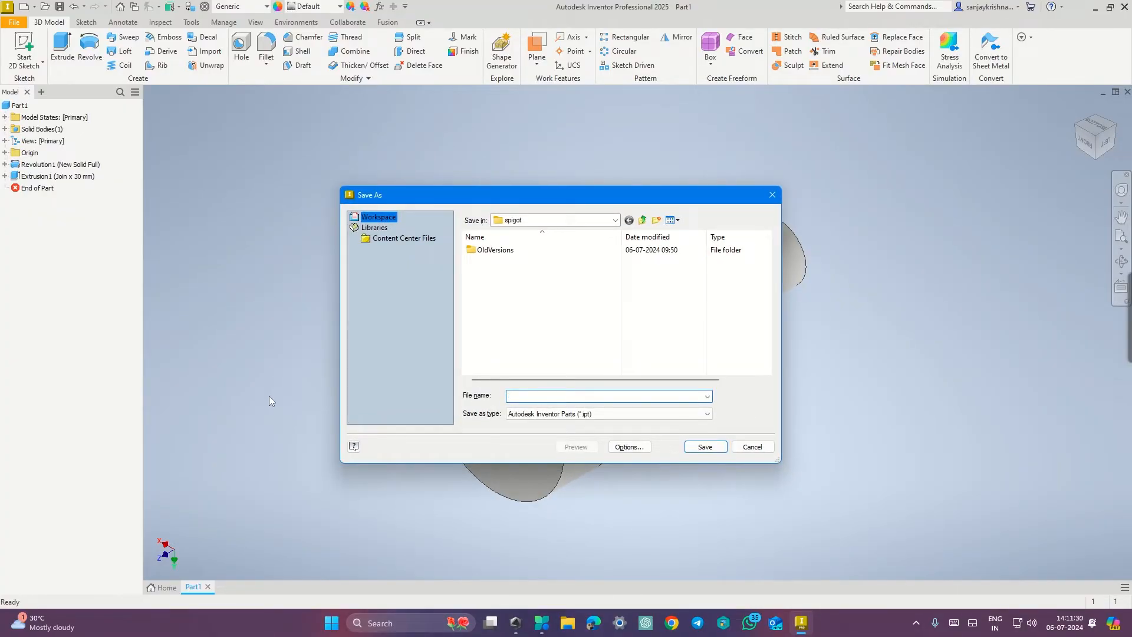
{"action": "type", "text": "So"}
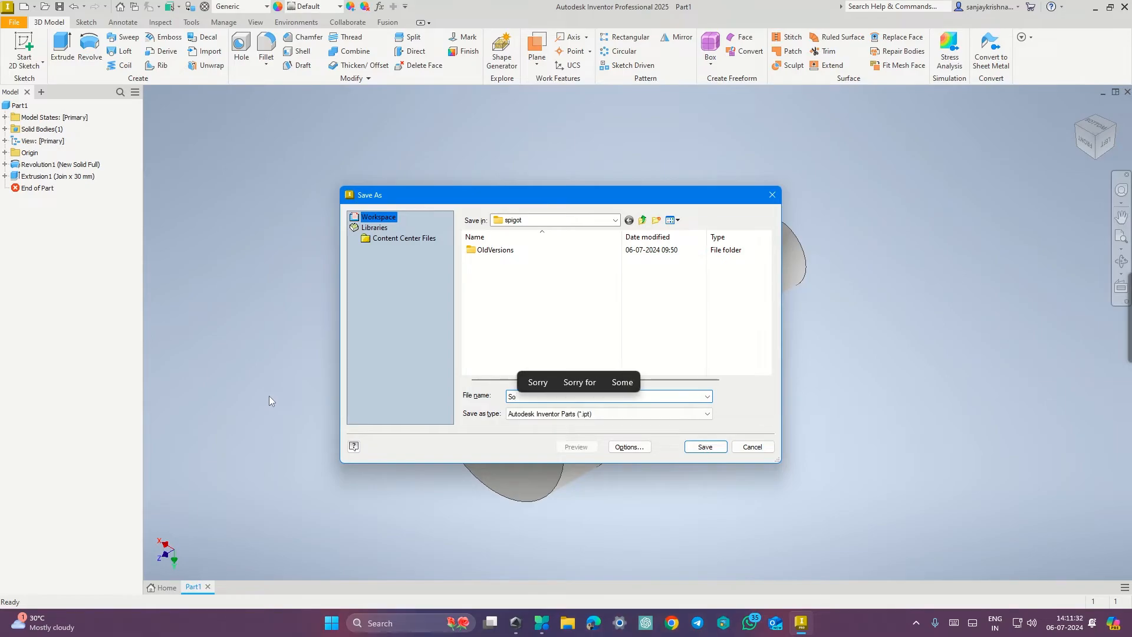
{"action": "type", "text": "cket"}
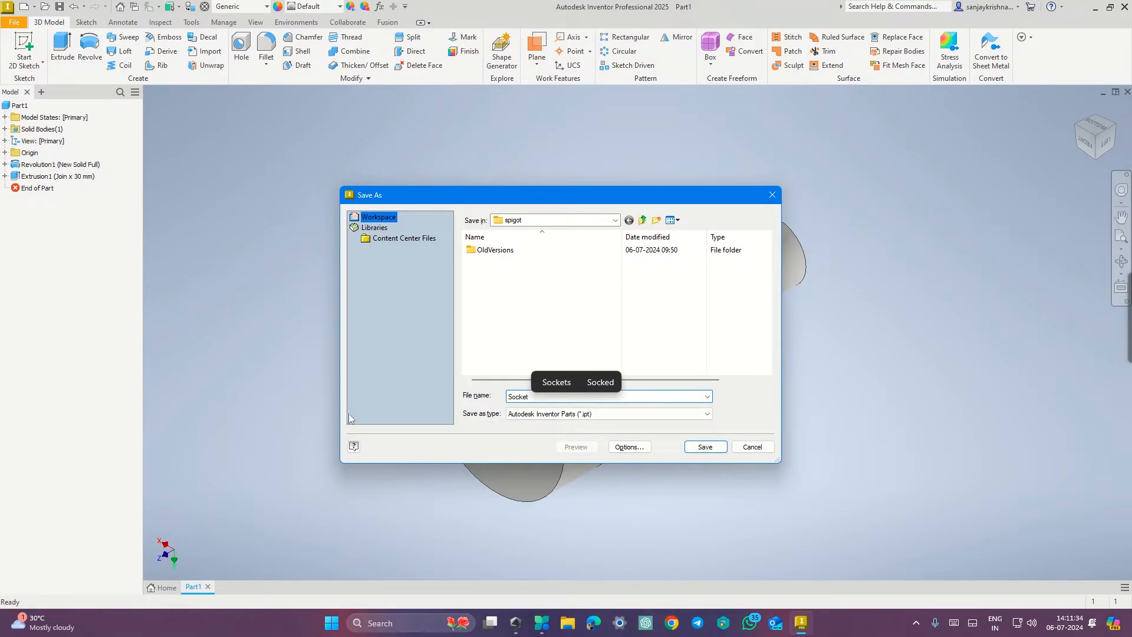
{"action": "key", "text": "Return"}
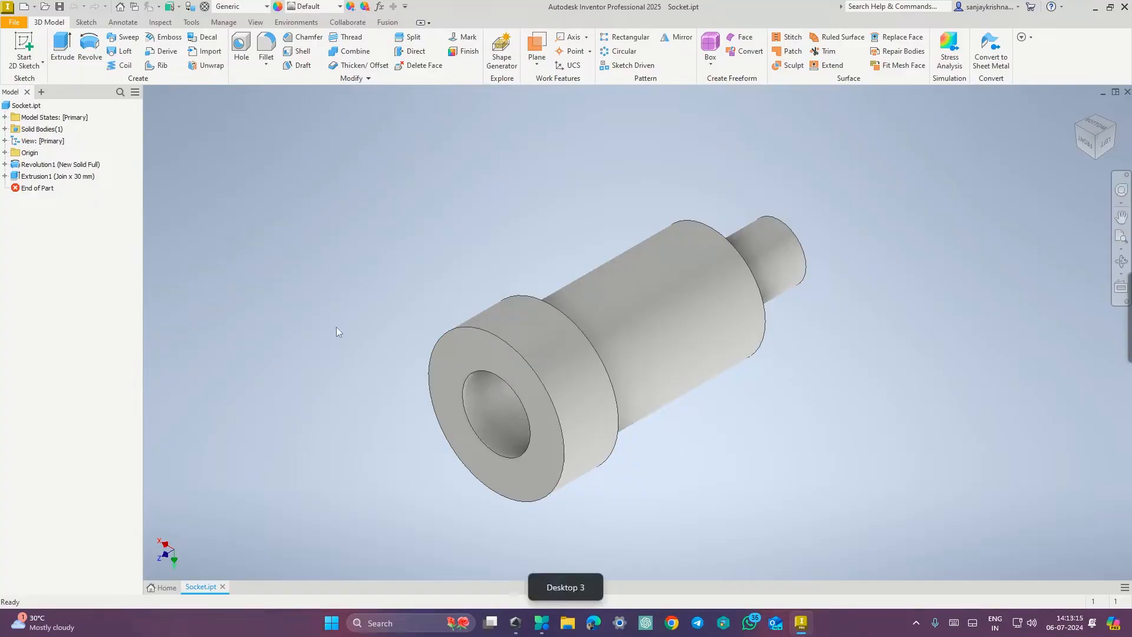
- Consult the reference drawing for the spigot and create a new part from the metric Standard (mm).ipt template
{"action": "key", "text": "ctrl+super+Right"}
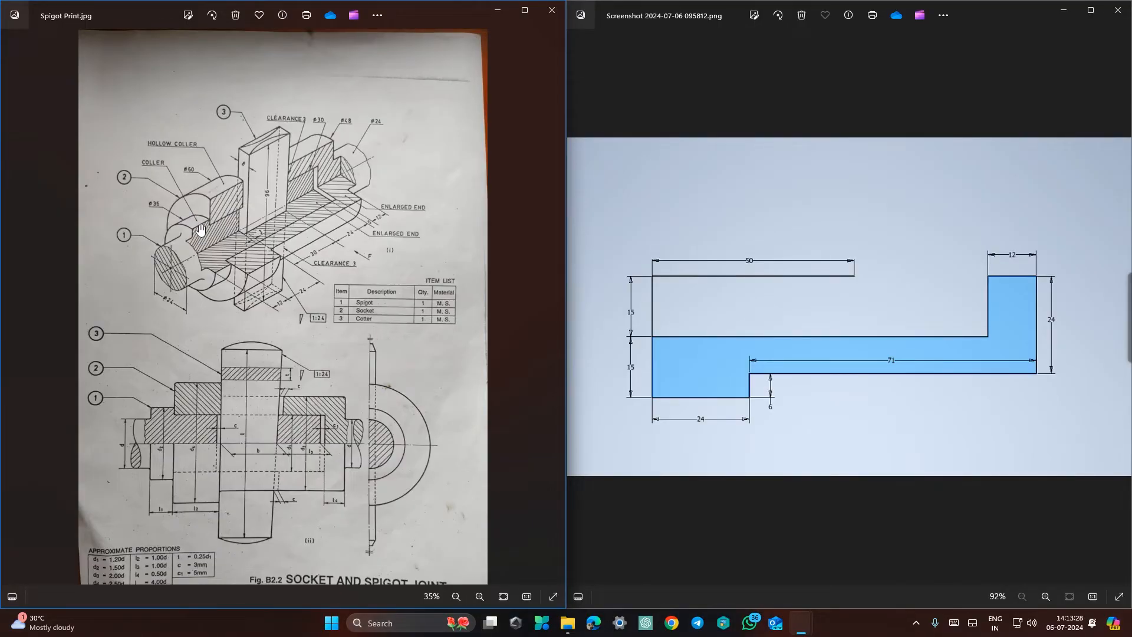
{"action": "key", "text": "ctrl+super+Right"}
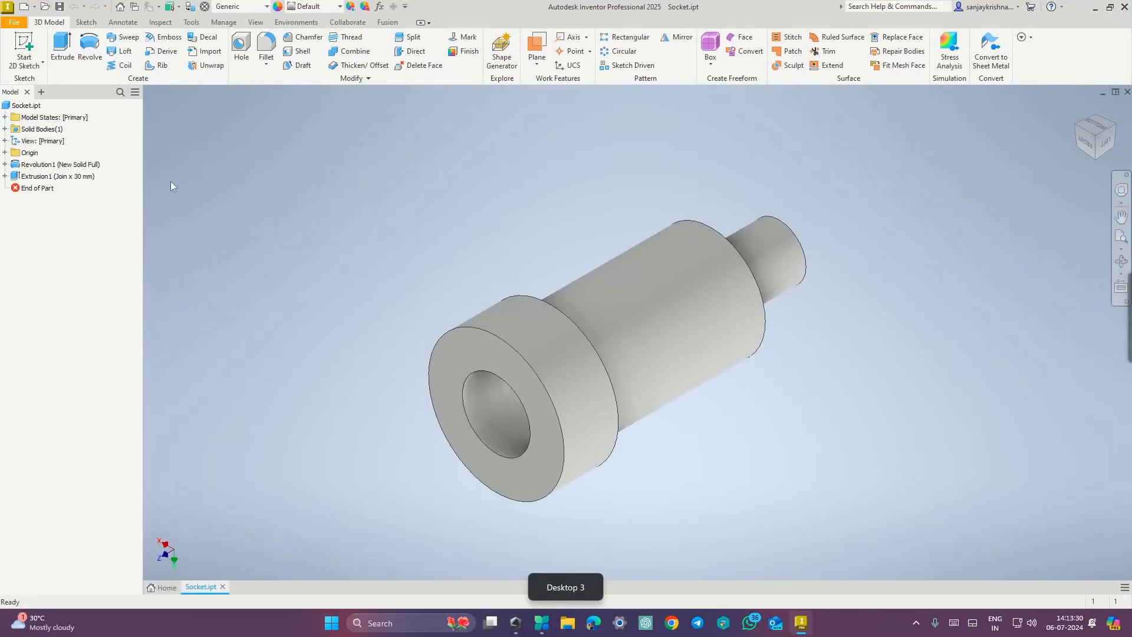
{"action": "left_click", "coordinate": [24, 10]}
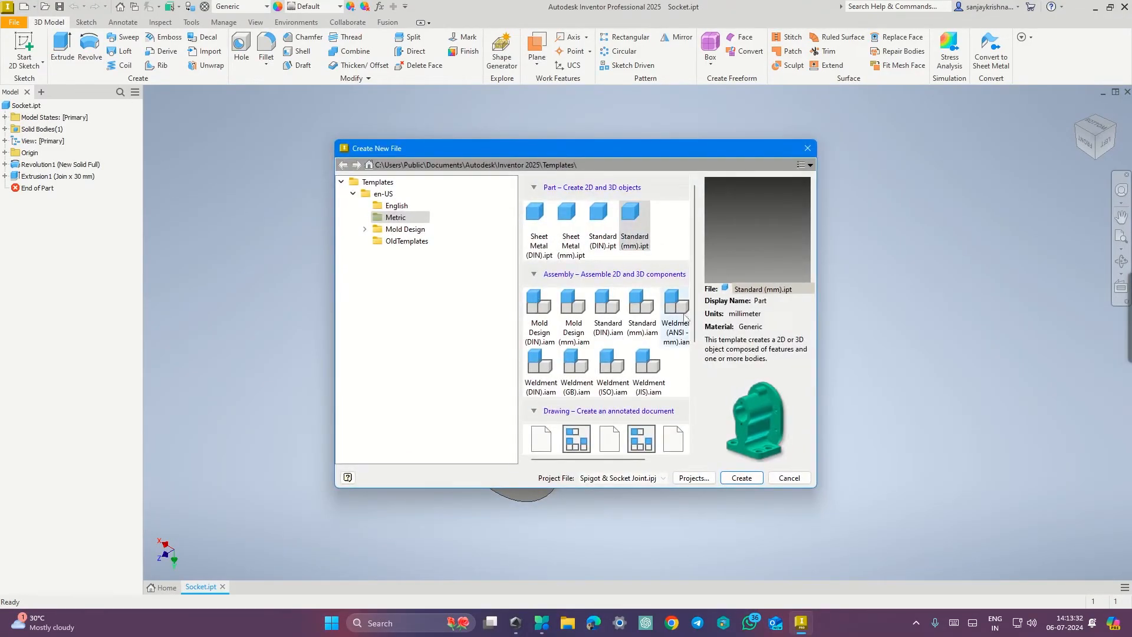
{"action": "left_click", "coordinate": [742, 478]}
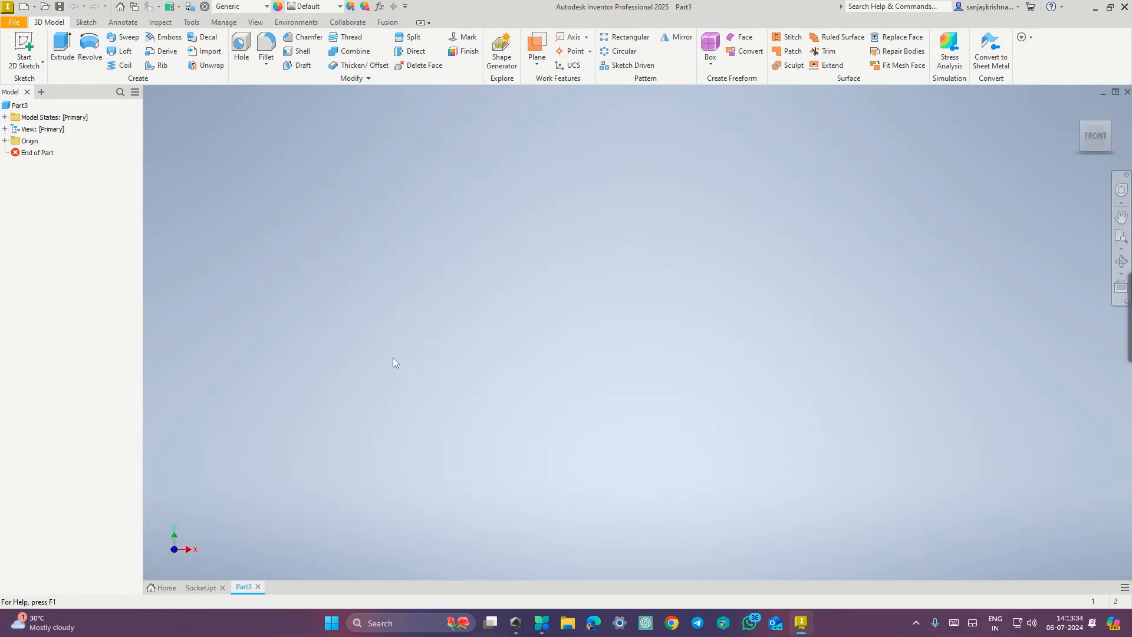
- Sketch a 36 mm diameter circle centred on the origin of the YZ plane and finish the sketch
{"action": "key", "text": "s"}
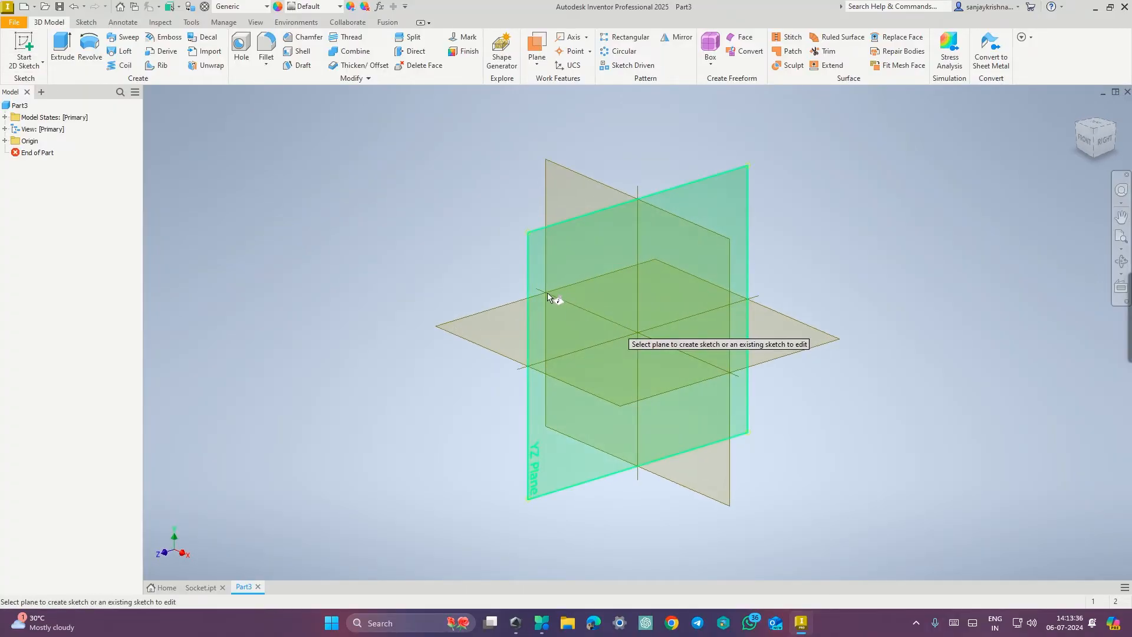
{"action": "left_click", "coordinate": [529, 284]}
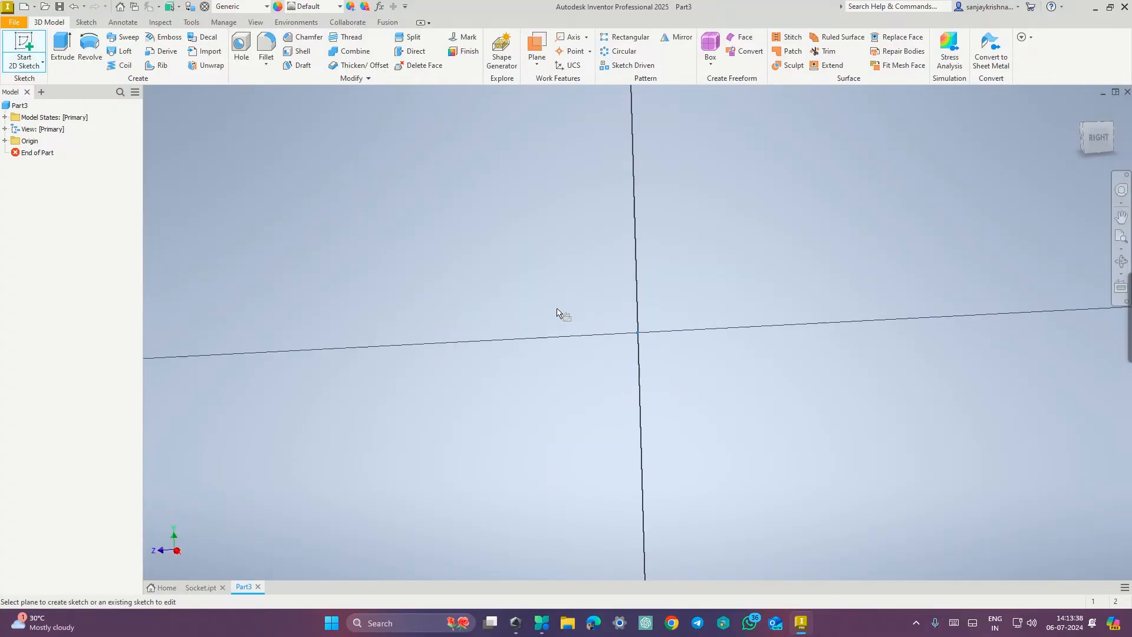
{"action": "key", "text": "c"}
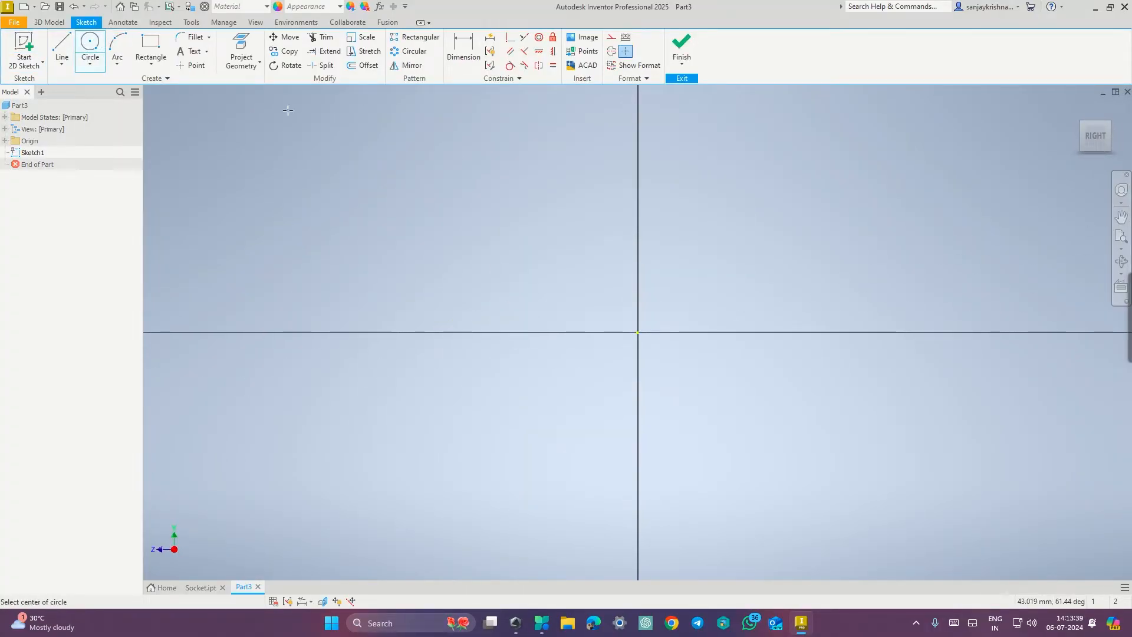
{"action": "left_click", "coordinate": [637, 332]}
{"action": "type", "text": "36"}
{"action": "key", "text": "Return"}
{"action": "left_click", "coordinate": [681, 46]}
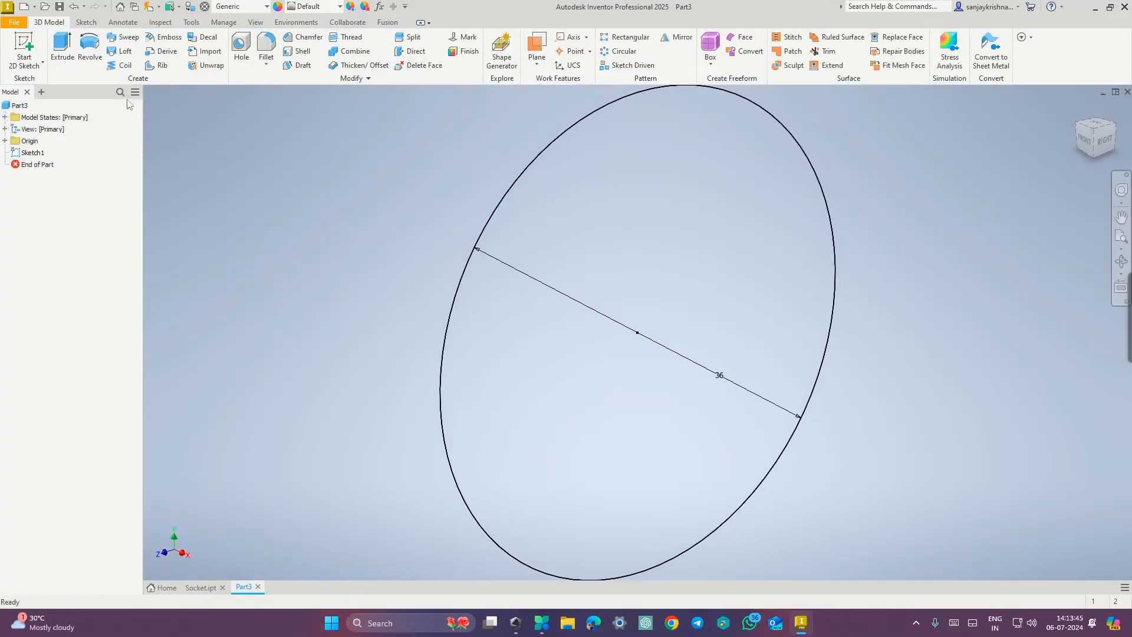
- Extrude the 36 mm circle 12 mm as the spigot's collar, checking the length against the reference drawing
{"action": "left_click", "coordinate": [62, 47]}
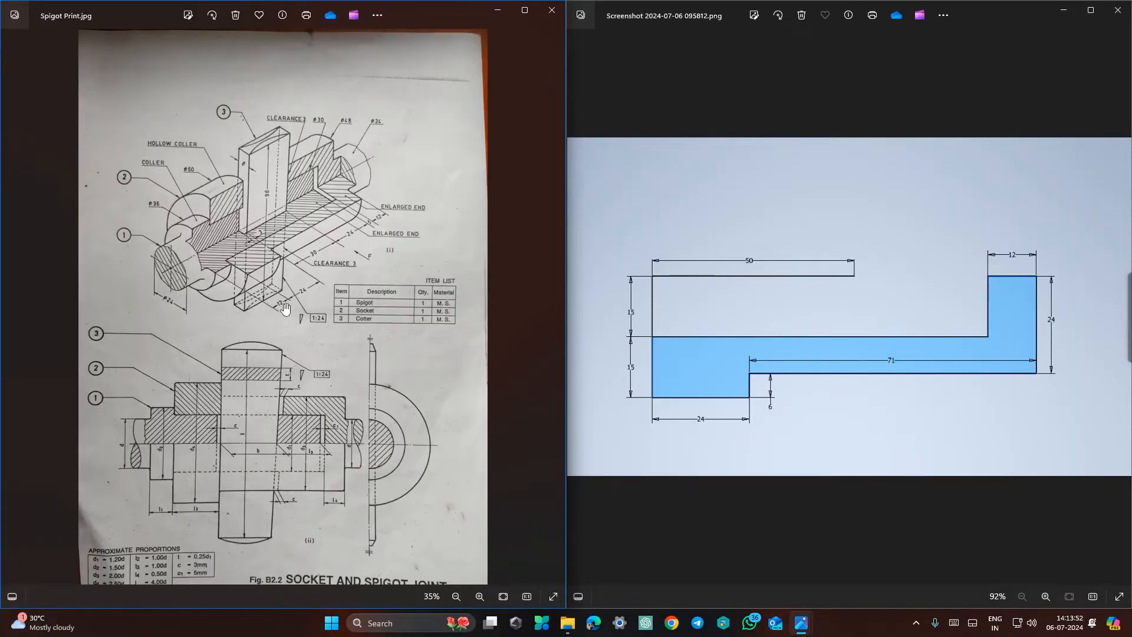
{"action": "key", "text": "ctrl+super+Left"}
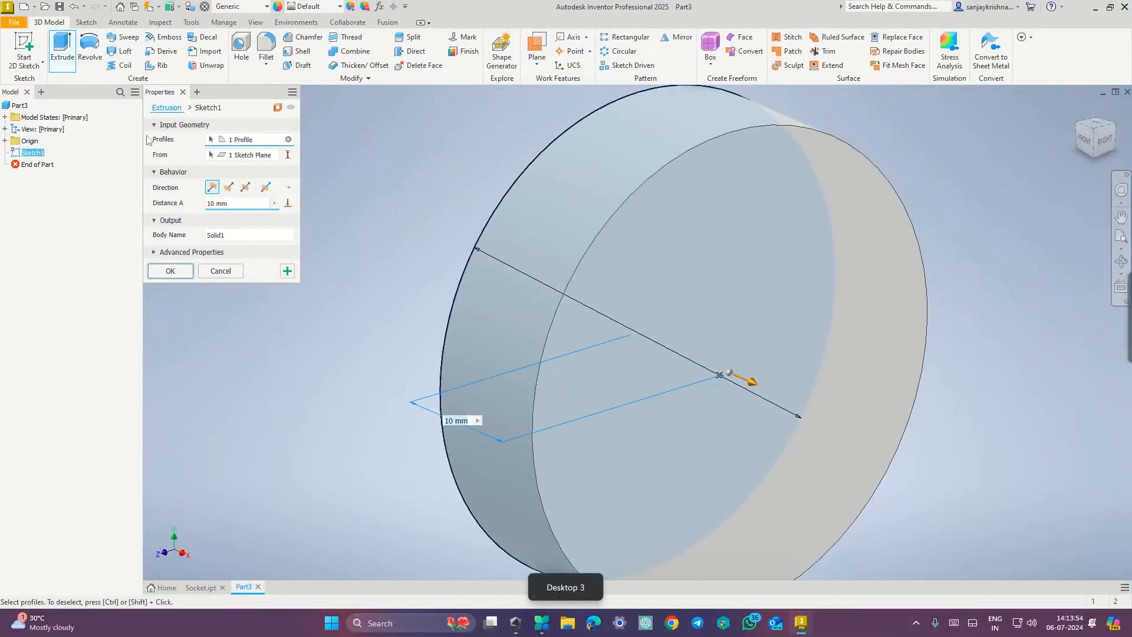
{"action": "key", "text": "BackSpace"}
{"action": "key", "text": "BackSpace"}
{"action": "key", "text": "BackSpace"}
{"action": "key", "text": "BackSpace"}
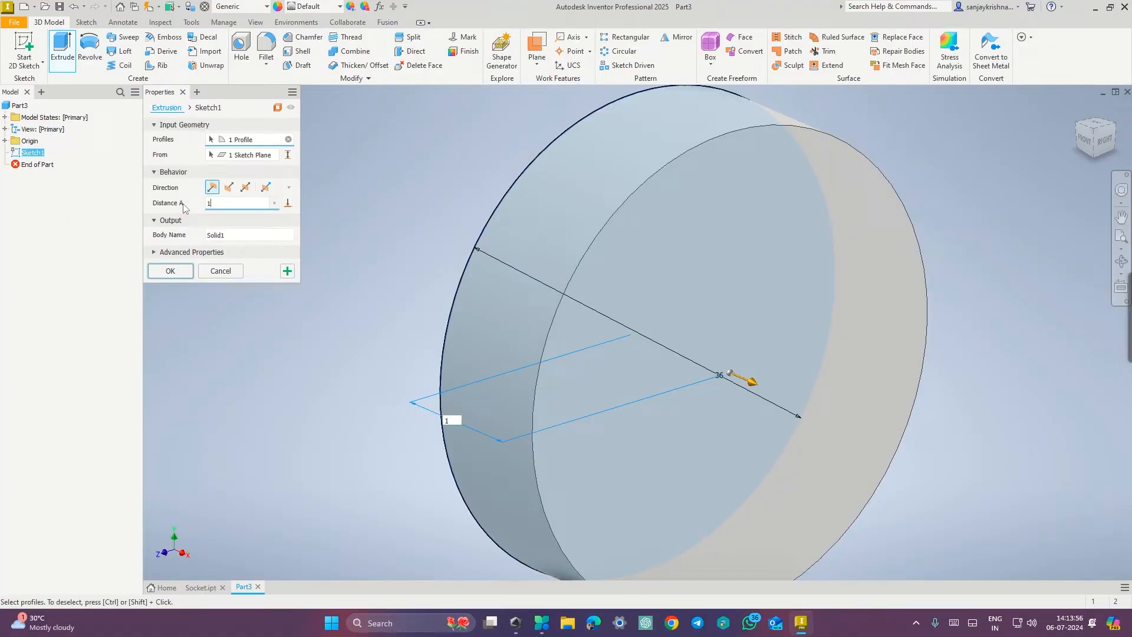
{"action": "key", "text": "Return"}
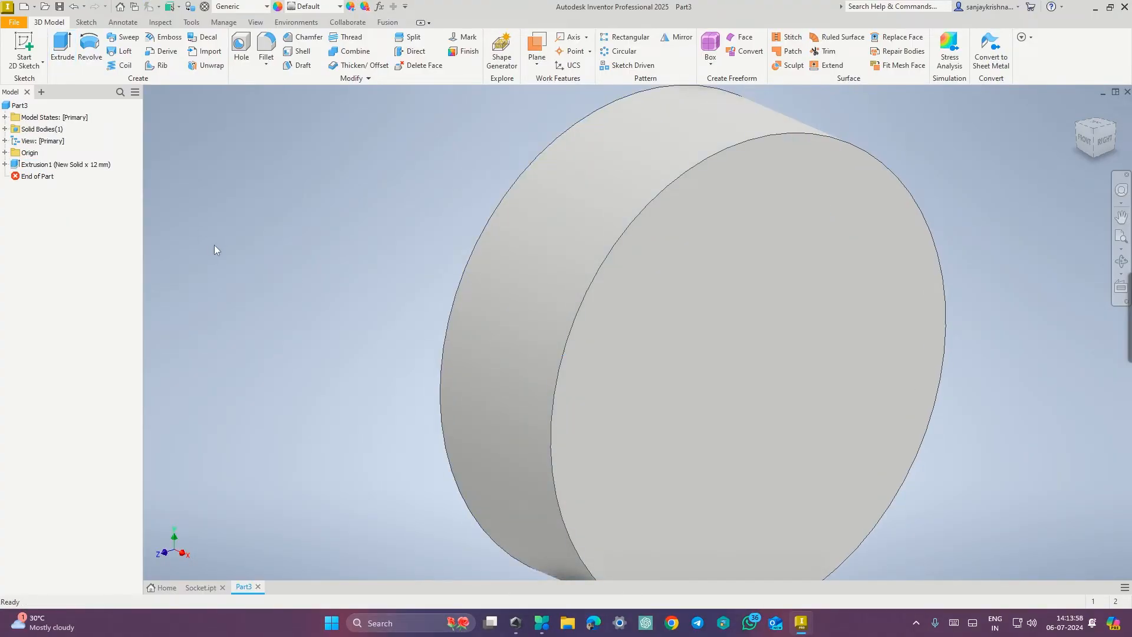
- Consult the reference drawing and sketch a 30 mm diameter circle centred on the collar's front end face, finishing the sketch
{"action": "key", "text": "ctrl+super+Right"}
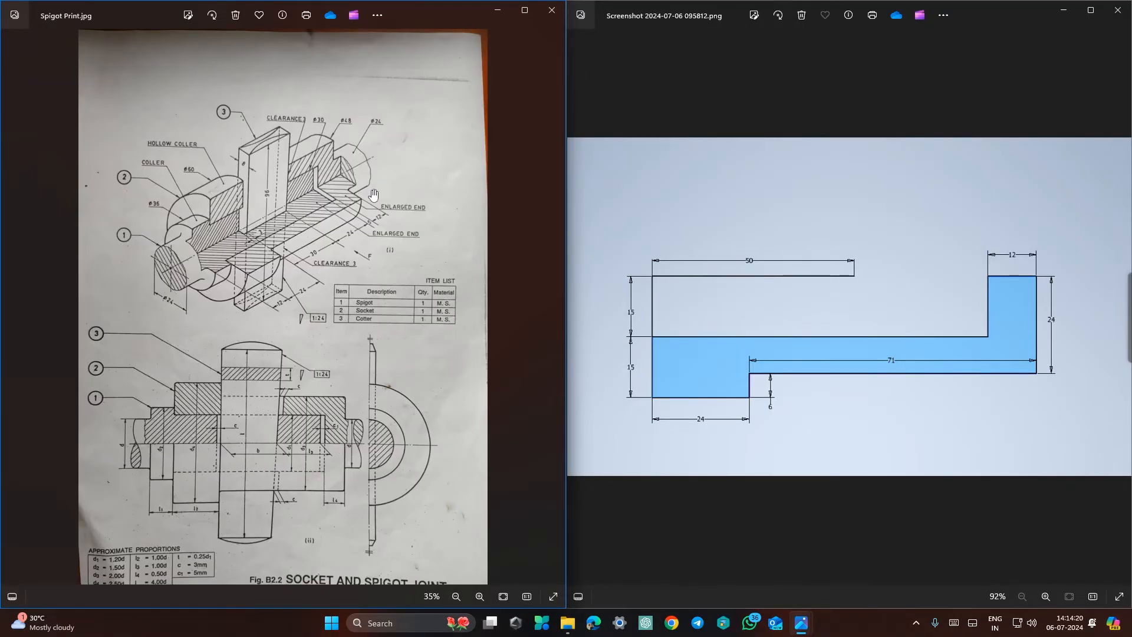
{"action": "key", "text": "ctrl+super+Left"}
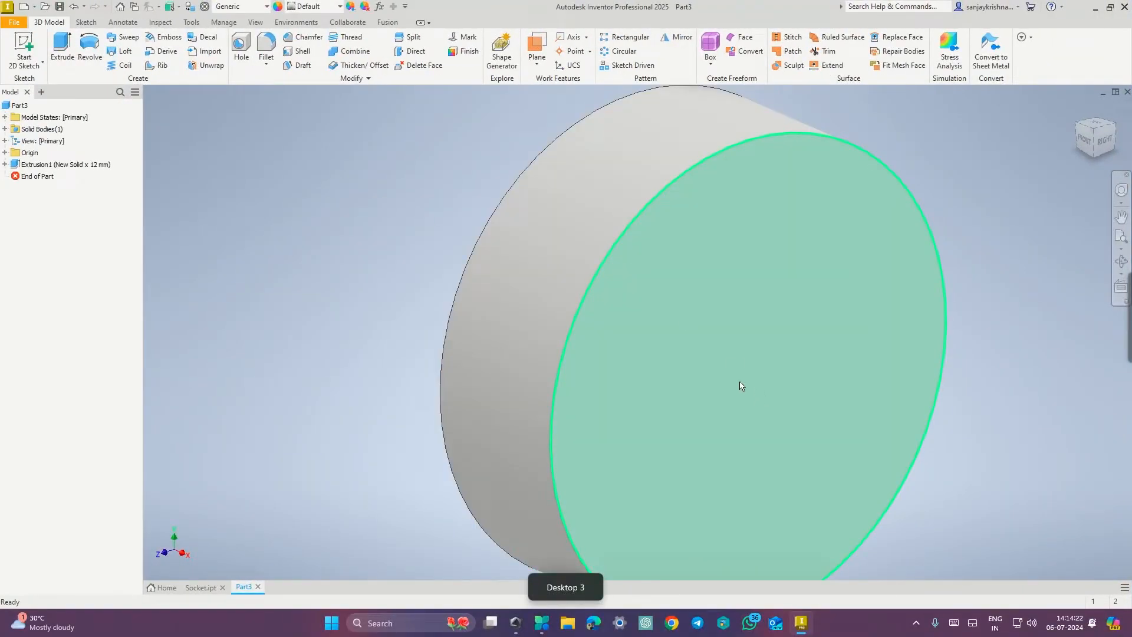
{"action": "right_click", "coordinate": [739, 380]}
{"action": "left_click", "coordinate": [746, 414]}
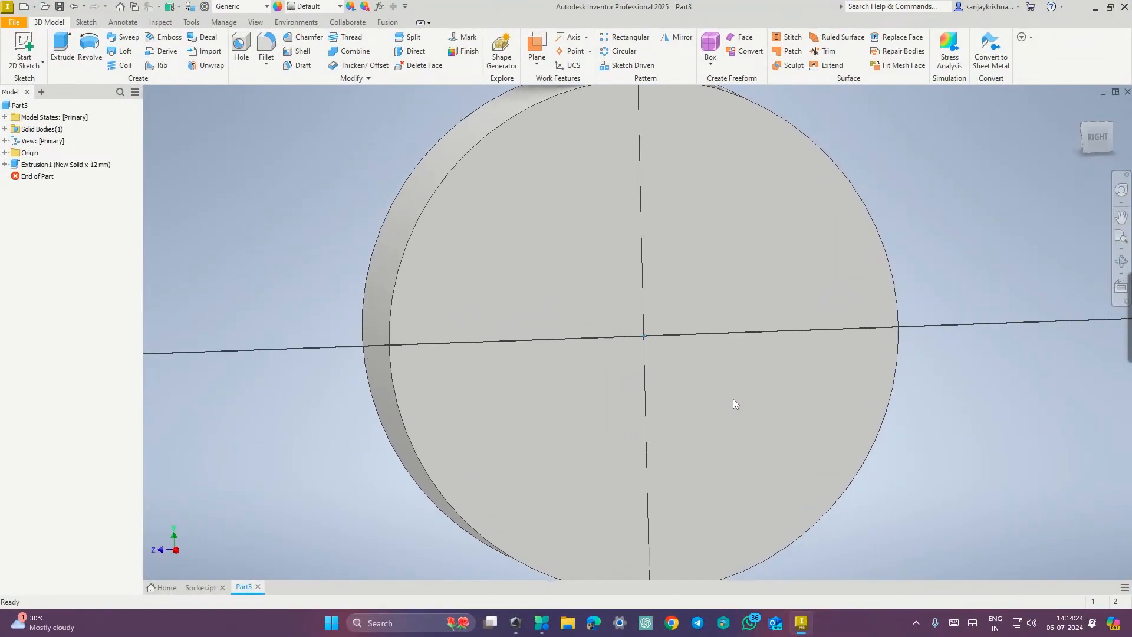
{"action": "left_click", "coordinate": [86, 40]}
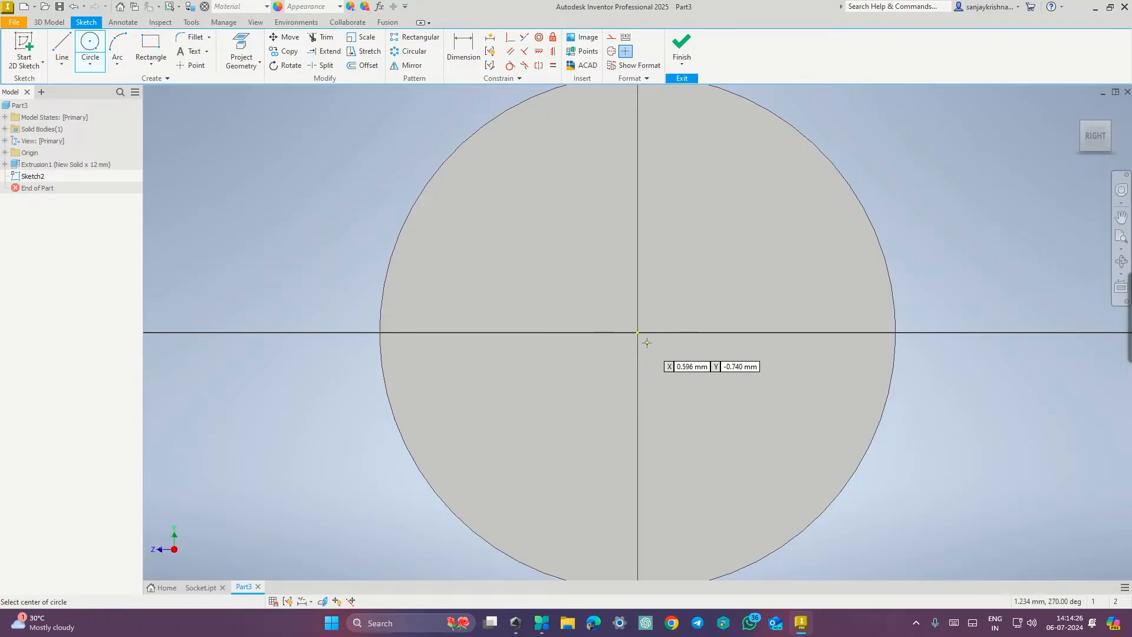
{"action": "left_click", "coordinate": [637, 332]}
{"action": "type", "text": "30"}
{"action": "key", "text": "Return"}
{"action": "left_click", "coordinate": [682, 48]}
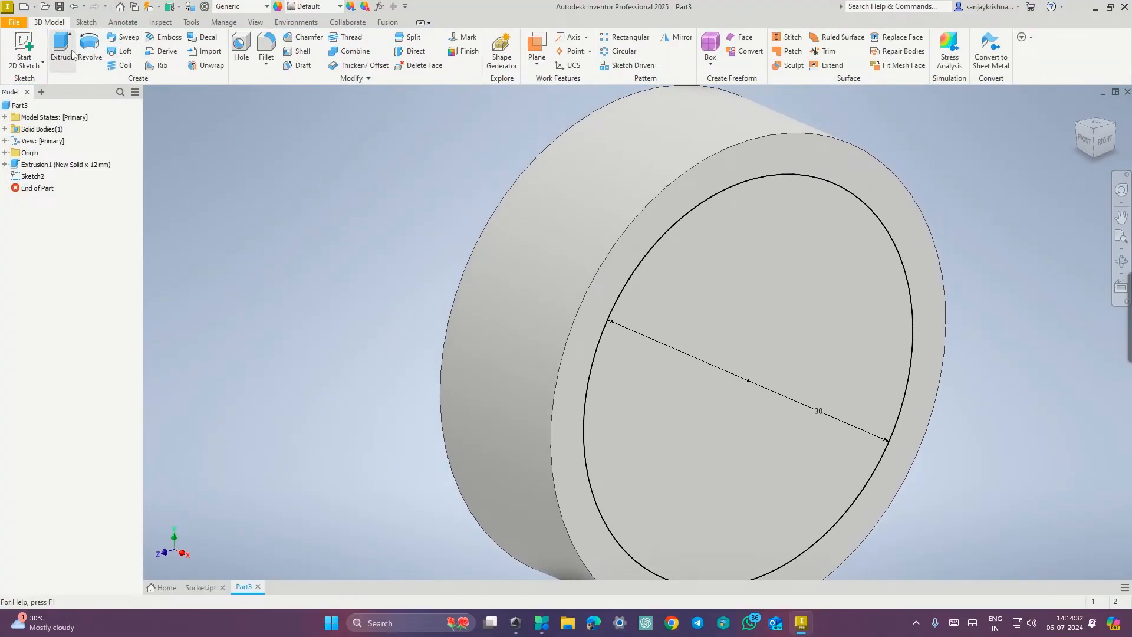
- Extrude the 30 mm circle outward by 24+30+24 mm from the reference drawing, joined to the collar
{"action": "key", "text": "e"}
{"action": "middle_click_drag", "start_coordinate": [804, 417], "coordinate": [615, 323]}
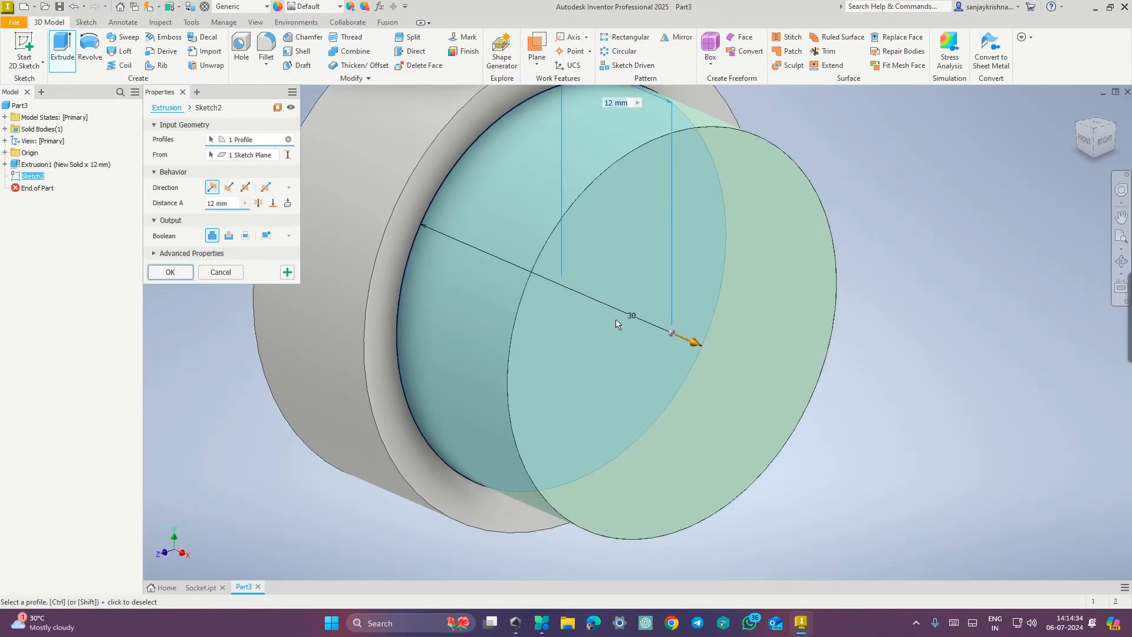
{"action": "key", "text": "ctrl+super+Right"}
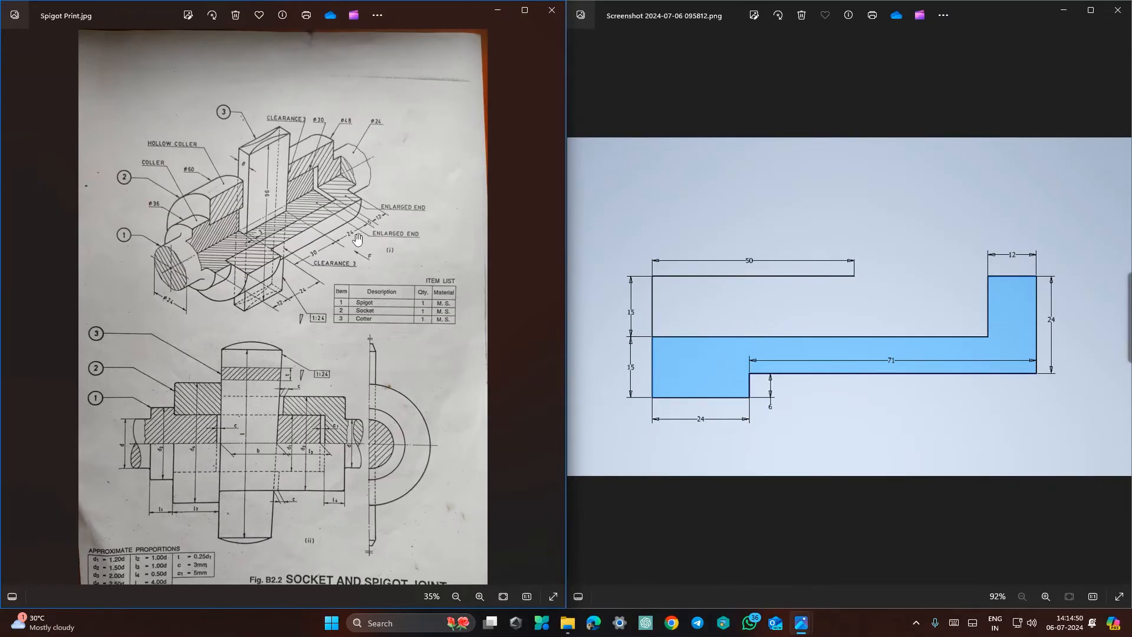
{"action": "key", "text": "ctrl+super+Right"}
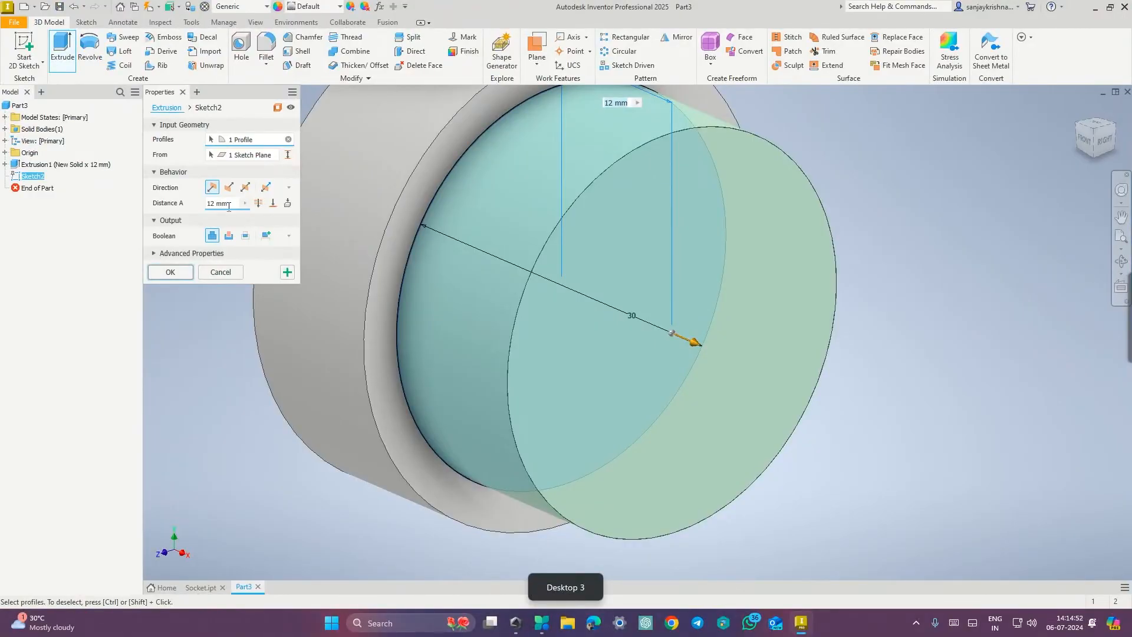
{"action": "type", "text": "24+30+24"}
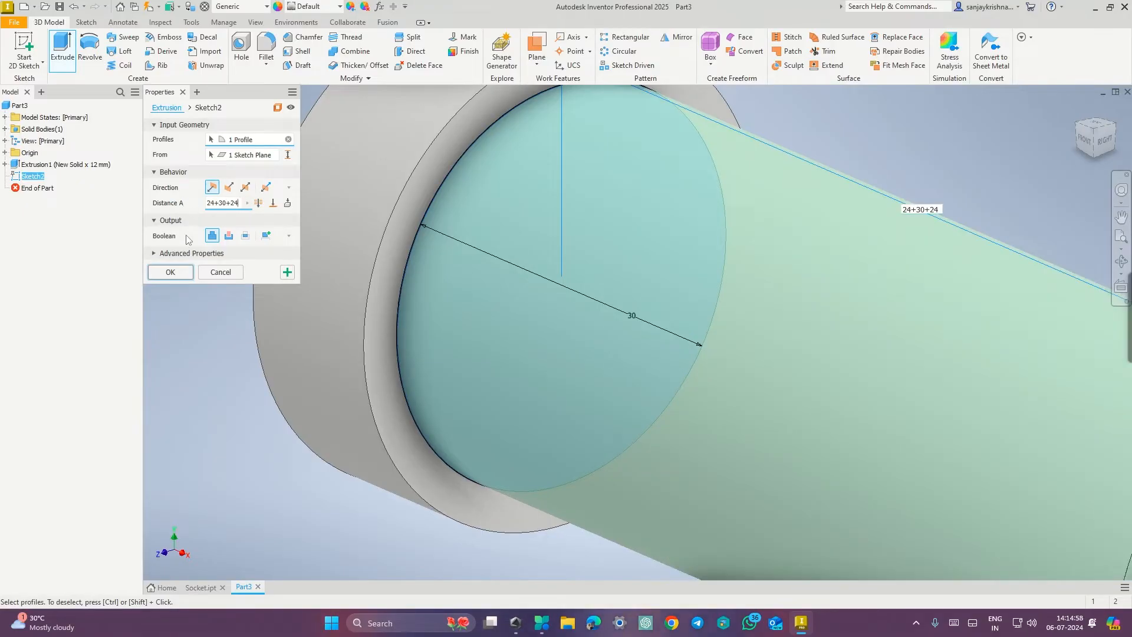
{"action": "left_click", "coordinate": [170, 272]}
{"action": "scroll", "coordinate": [590, 330], "scroll_direction": "up", "scroll_amount": 5}
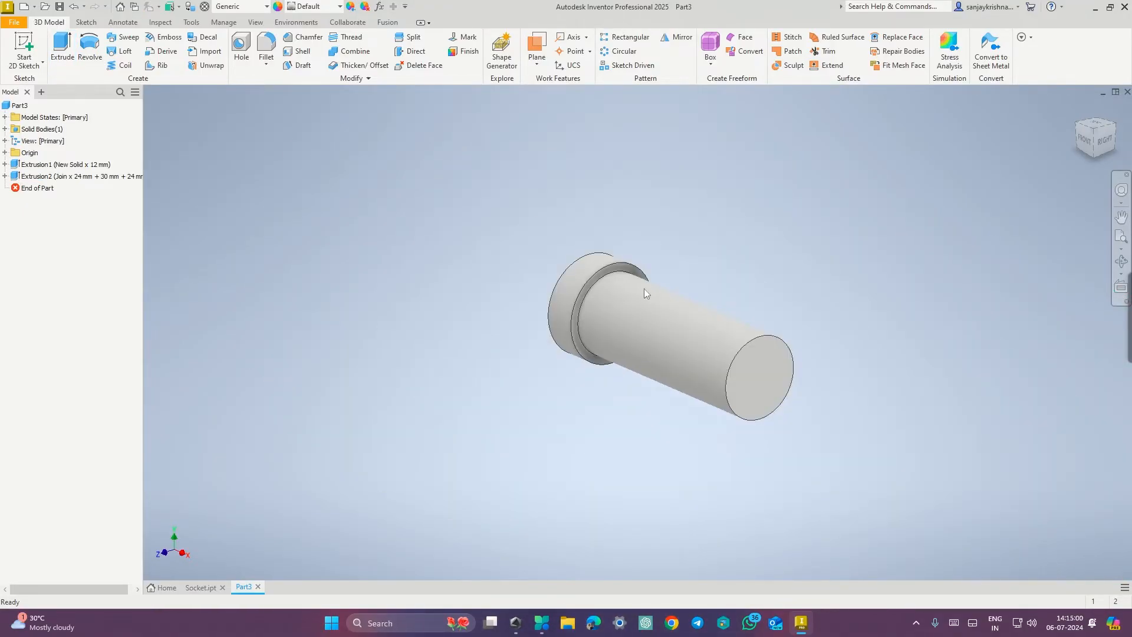
- Consult the reference drawing and start a new sketch on the collar's free end face, opposite the 30 mm shaft
{"action": "key", "text": "ctrl+super+Right"}
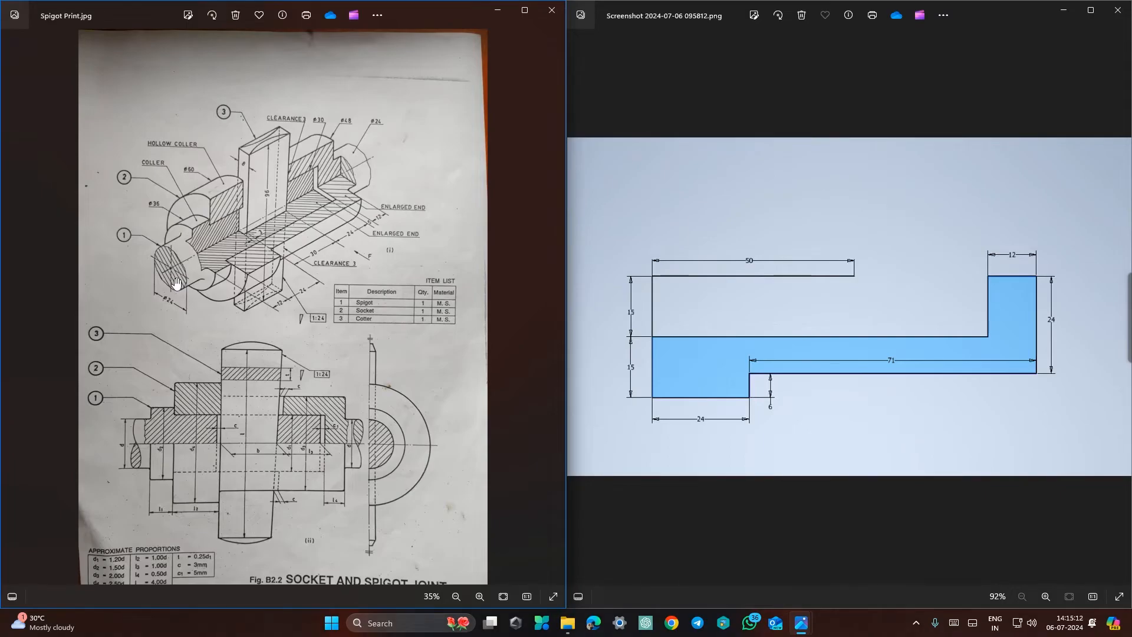
{"action": "key", "text": "ctrl+super+Left"}
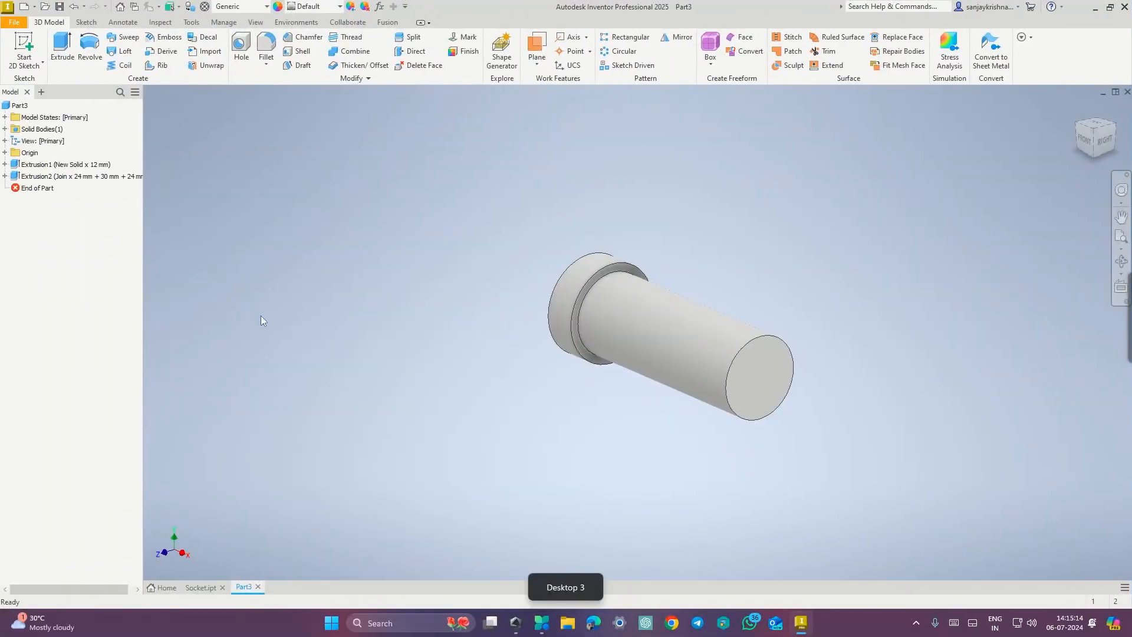
{"action": "middle_click_drag", "start_coordinate": [352, 341], "coordinate": [498, 391], "text": "shift"}
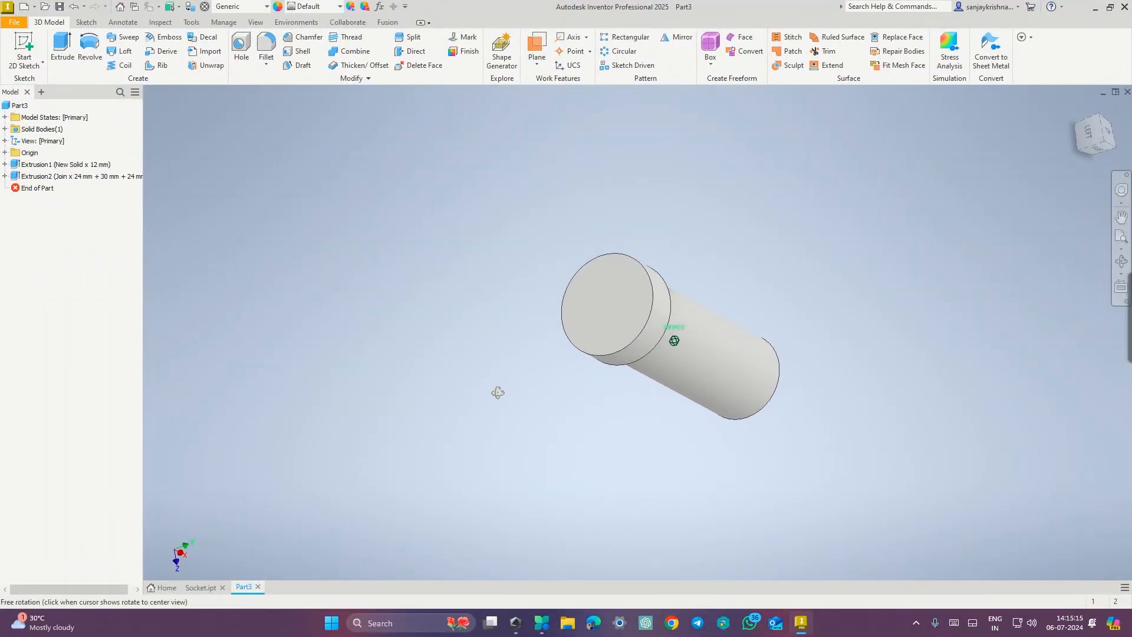
{"action": "right_click", "coordinate": [604, 325]}
{"action": "left_click", "coordinate": [606, 359]}
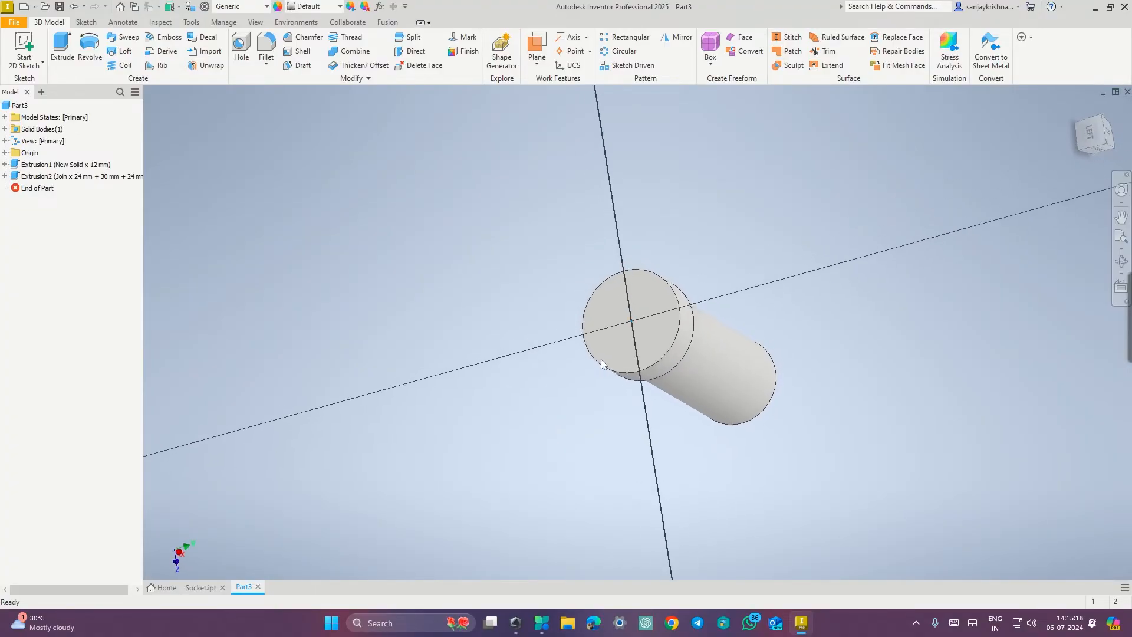
{"action": "left_click", "coordinate": [36, 68]}
- Sketch a 24 mm diameter circle centred on the collar's end face and finish the sketch
{"action": "left_click", "coordinate": [90, 50]}
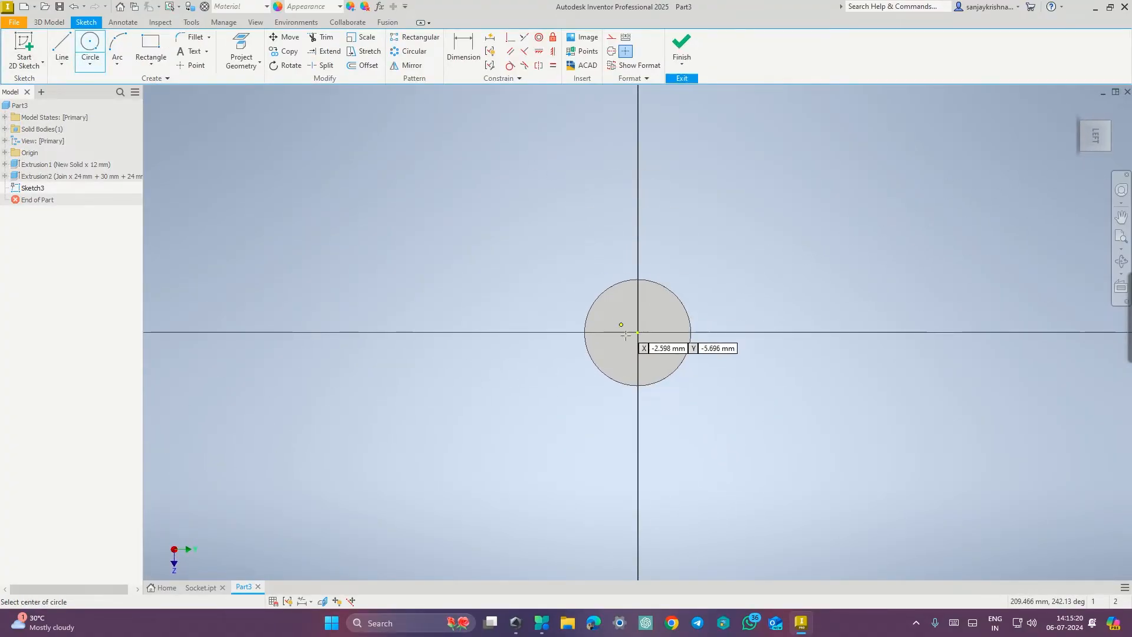
{"action": "left_click", "coordinate": [638, 332]}
{"action": "key", "text": "Escape"}
{"action": "left_click", "coordinate": [91, 51]}
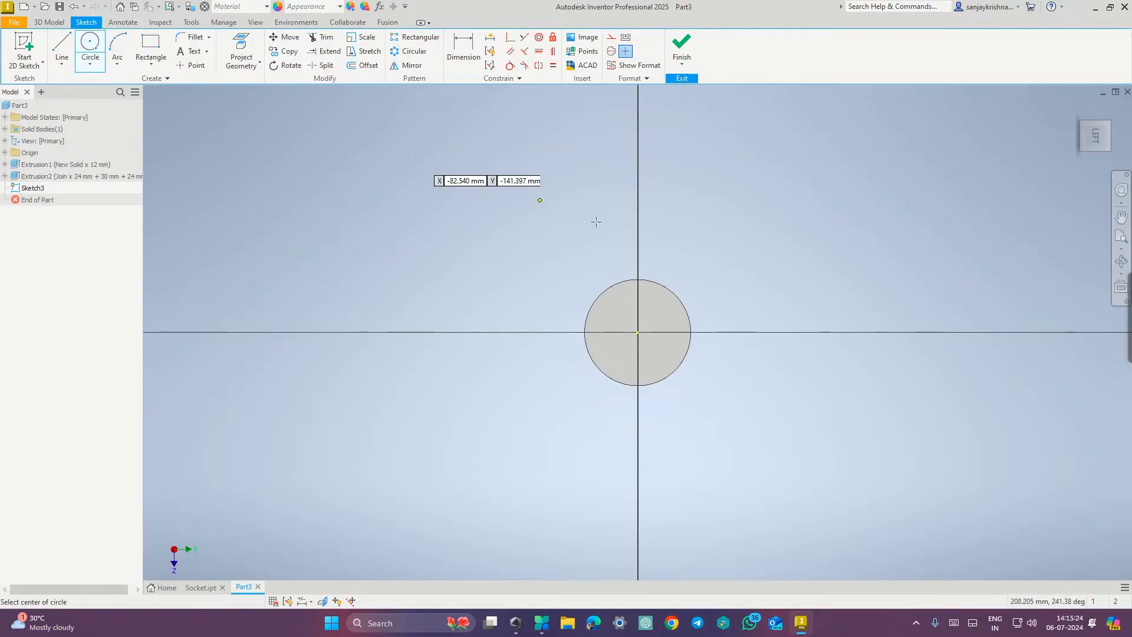
{"action": "left_click", "coordinate": [637, 332]}
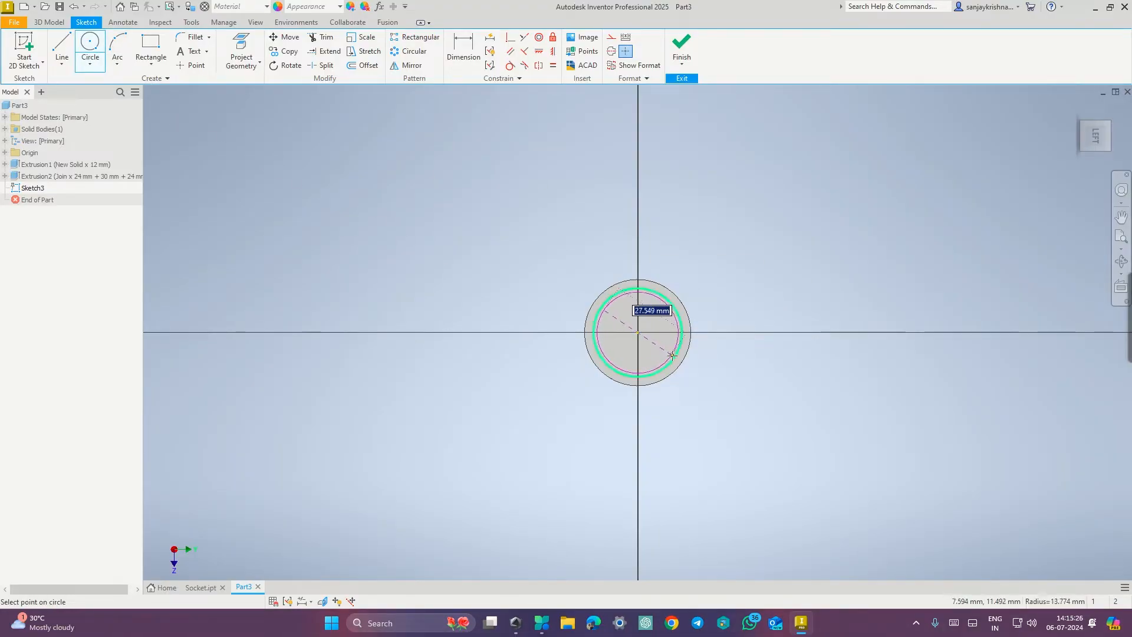
{"action": "type", "text": "24"}
{"action": "key", "text": "Return"}
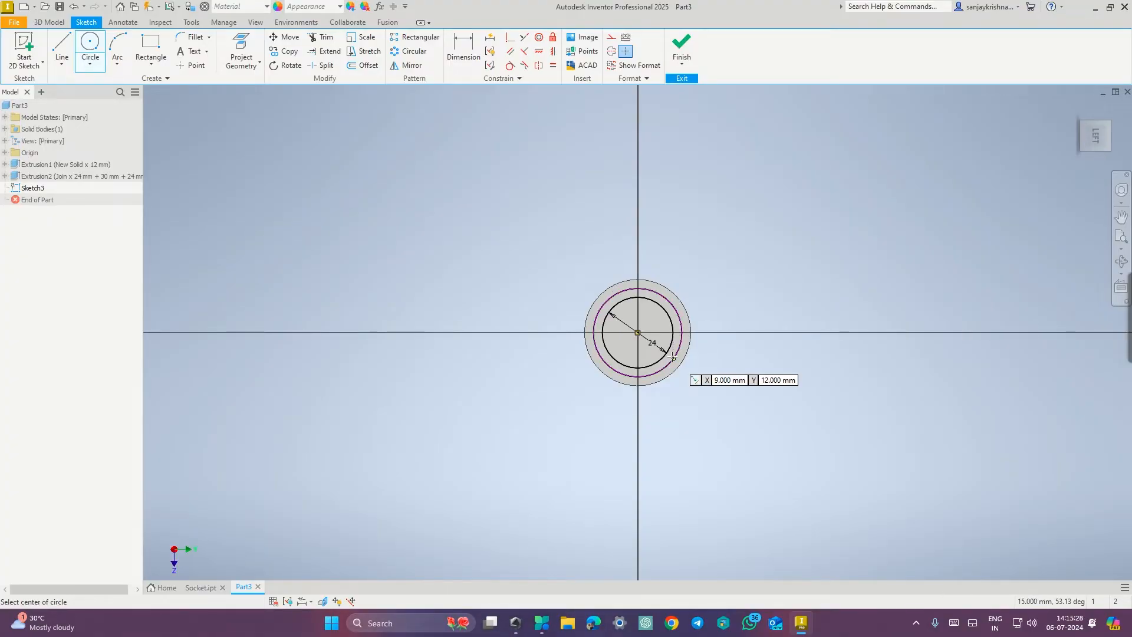
{"action": "left_click", "coordinate": [681, 47]}
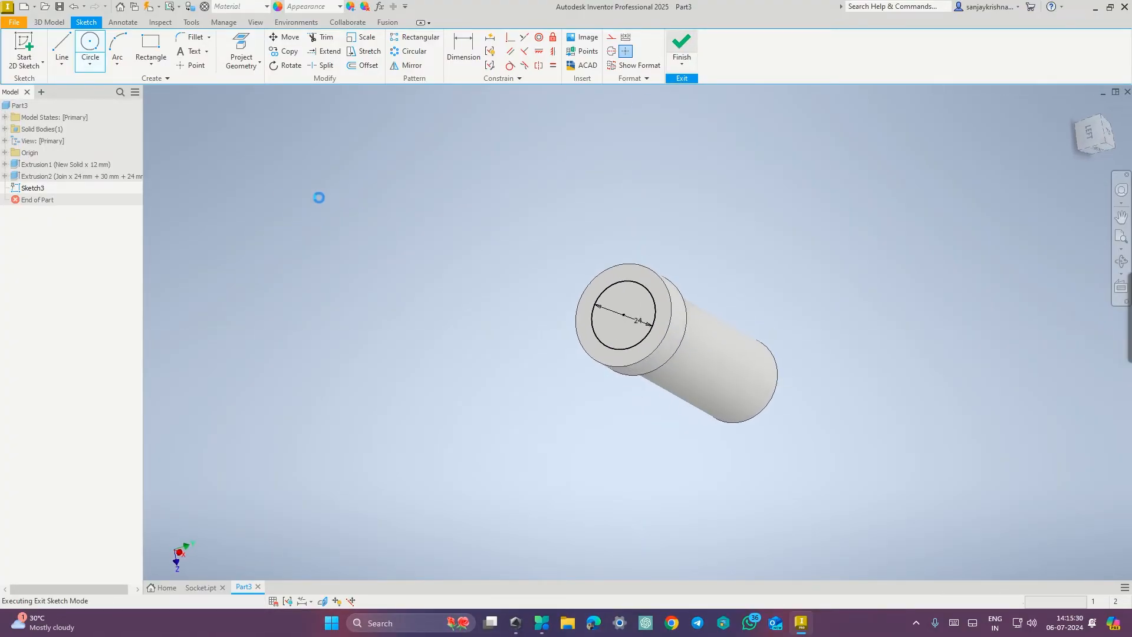
- Extrude the 24 mm circle 30 mm outward from the collar's end face, joined to the body
{"action": "key", "text": "e"}
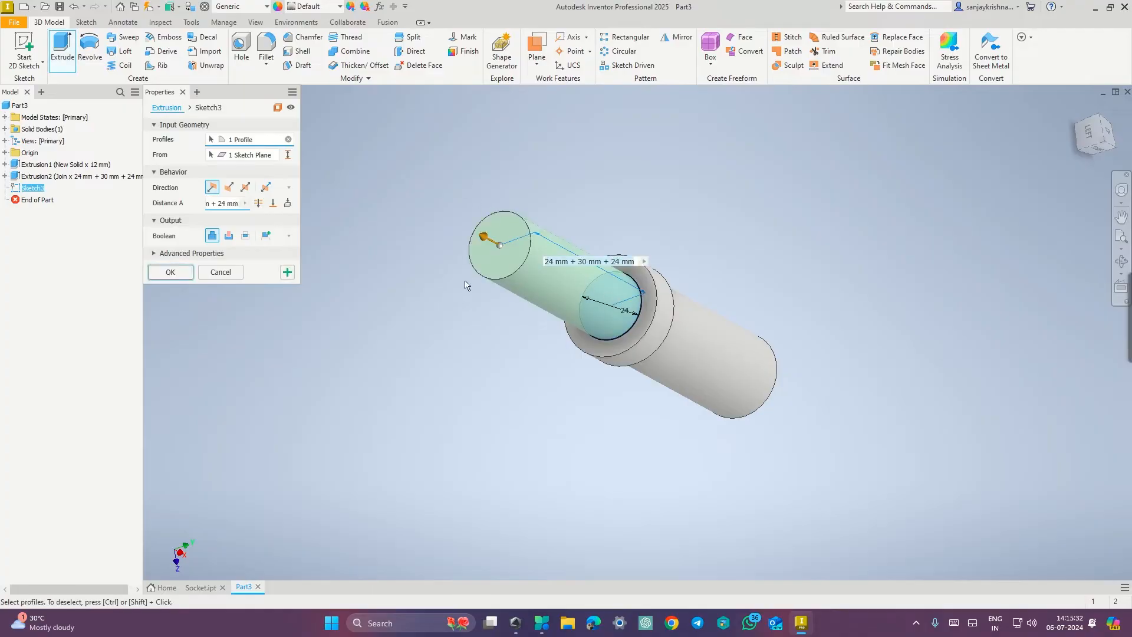
{"action": "left_click", "coordinate": [225, 204]}
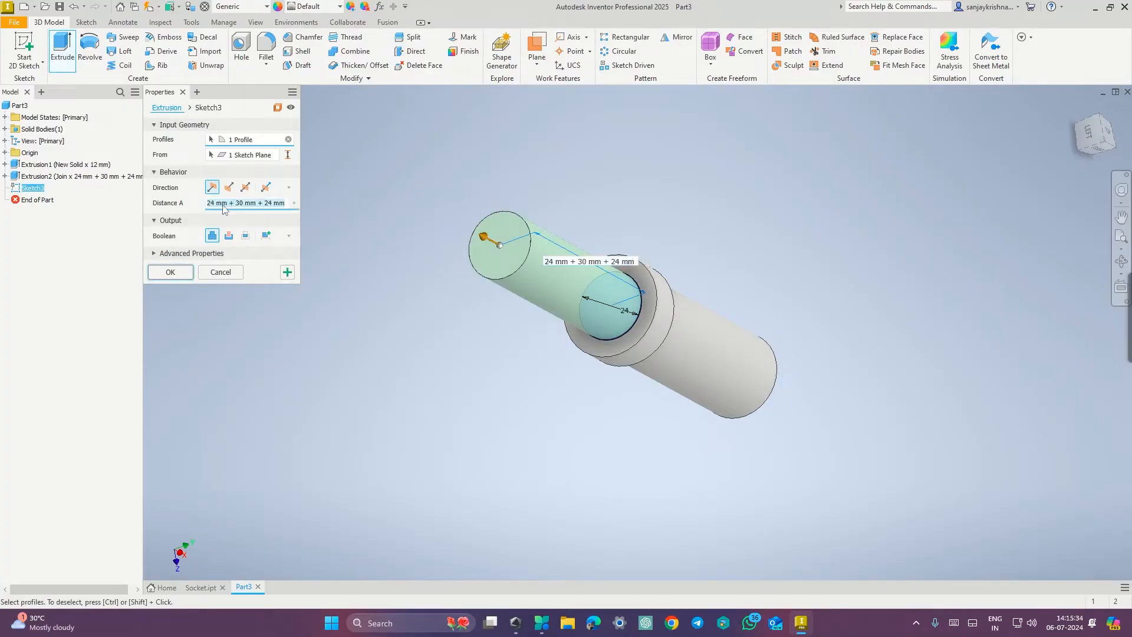
{"action": "type", "text": "30"}
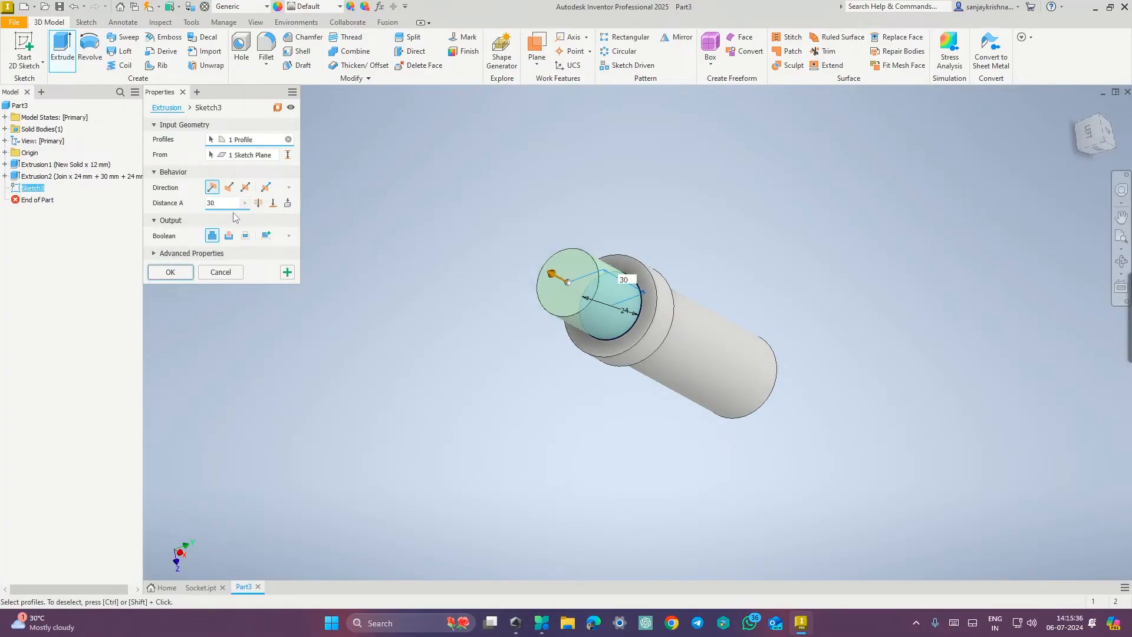
{"action": "left_click", "coordinate": [170, 272]}
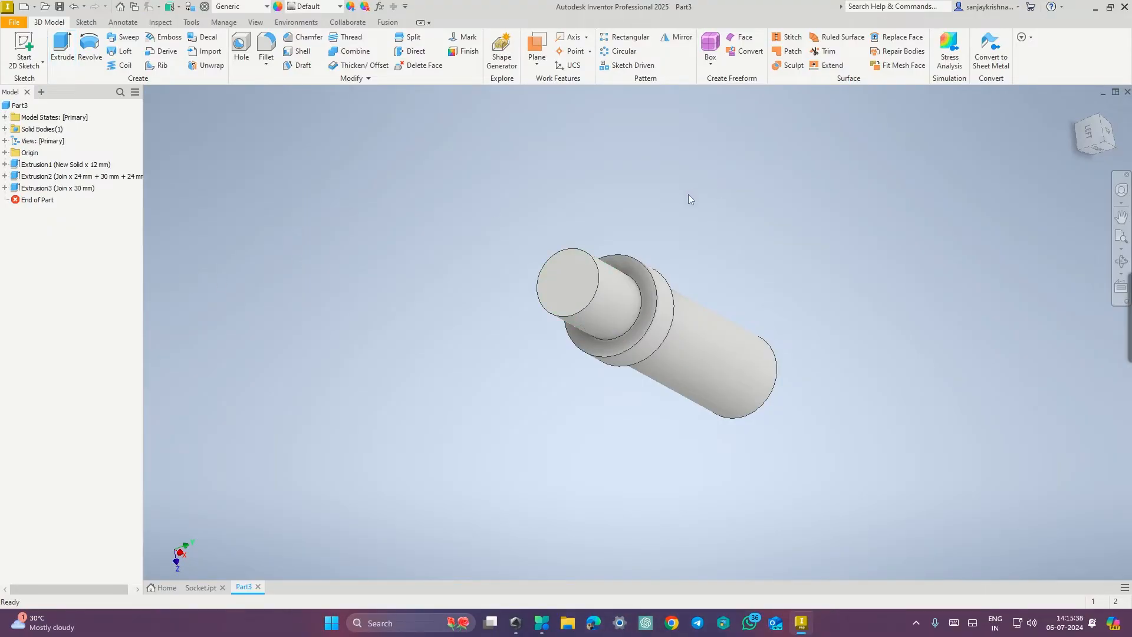
- Save the part as Spigot in the spigot folder
{"action": "middle_click_drag", "start_coordinate": [688, 200], "coordinate": [832, 234], "text": "shift"}
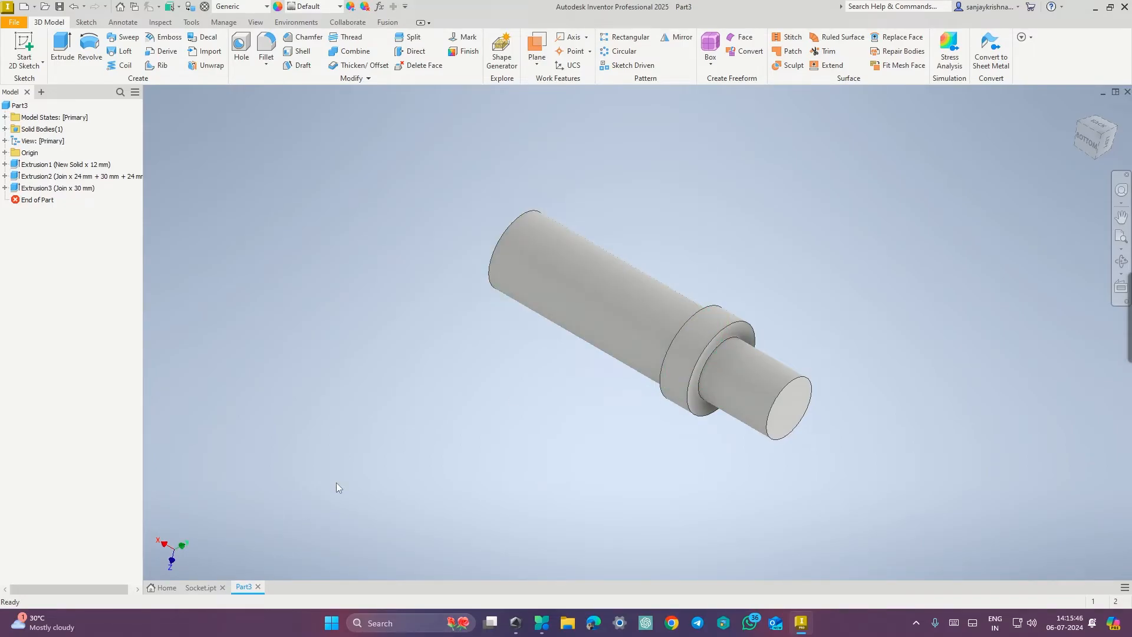
{"action": "key", "text": "ctrl+s"}
{"action": "key", "text": "BackSpace"}
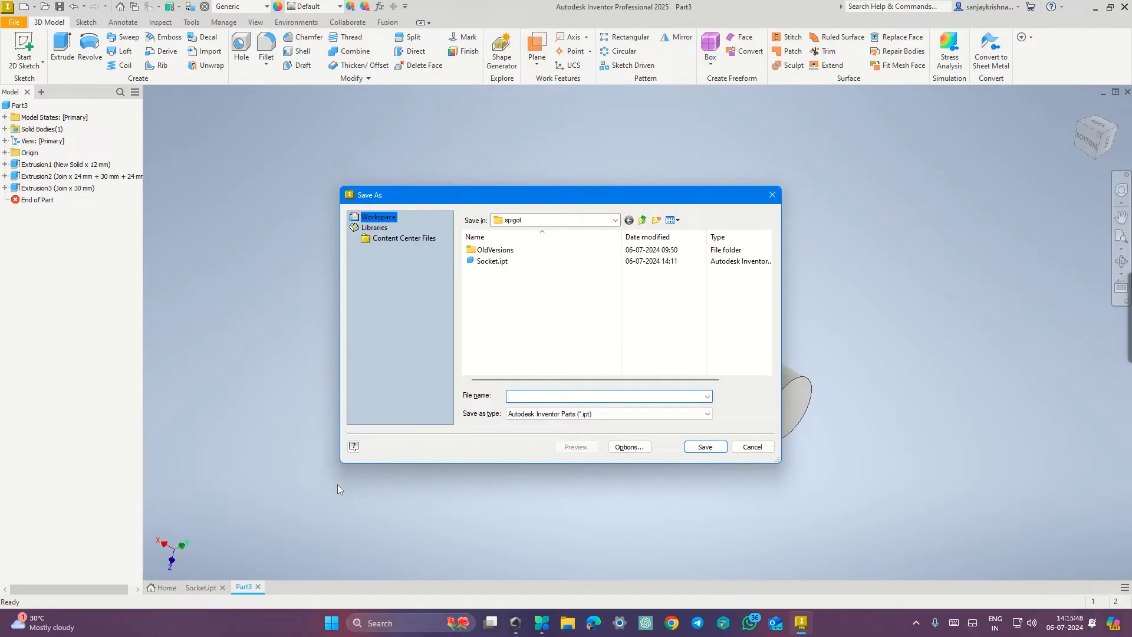
{"action": "type", "text": "Spi"}
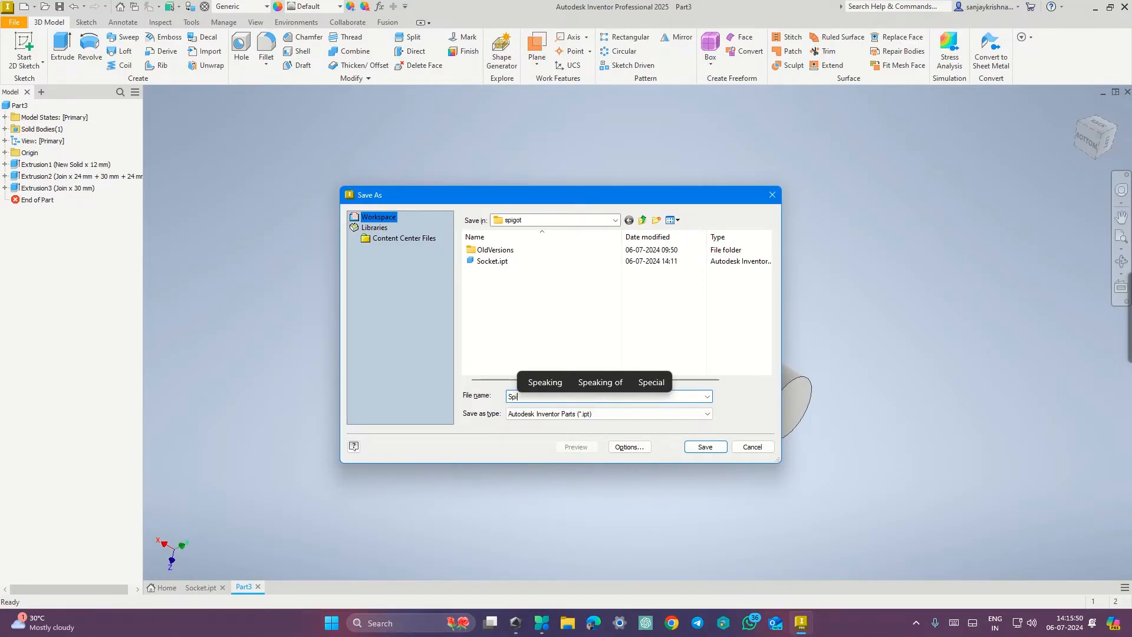
{"action": "type", "text": "got"}
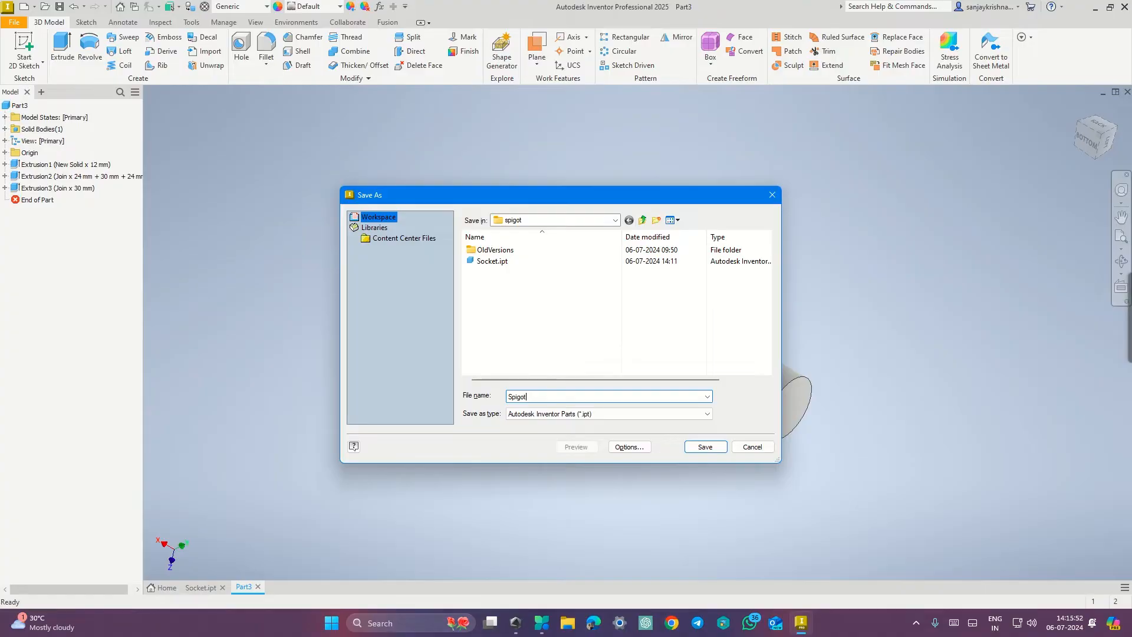
{"action": "key", "text": "Return"}
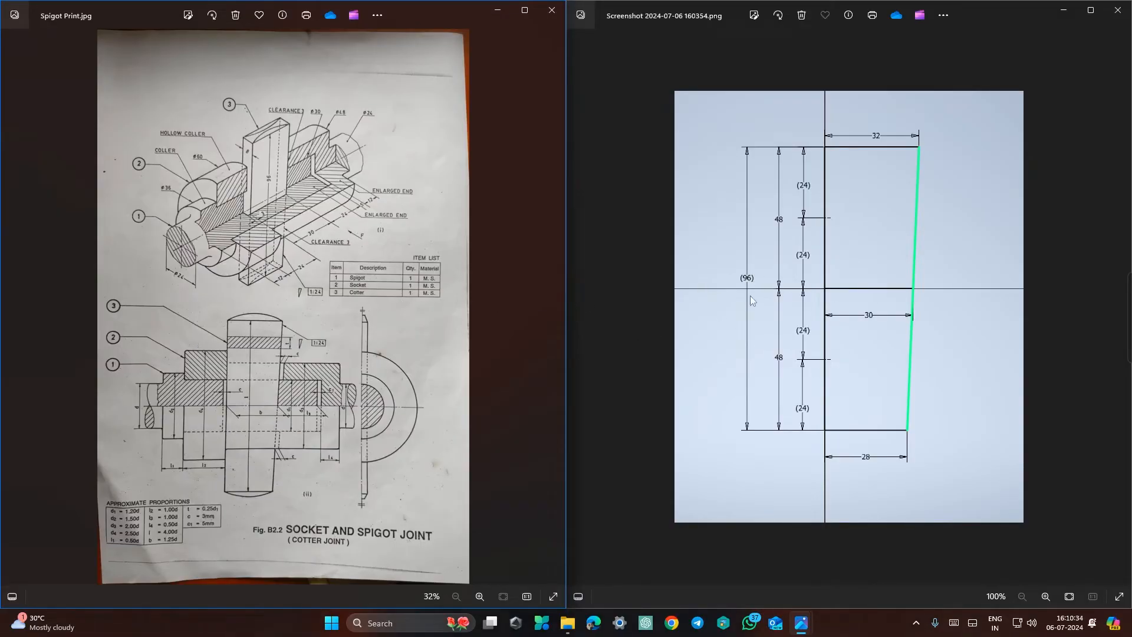
- Consult the reference drawing, create a new Standard (mm).ipt part and start a sketch on the YZ plane
{"action": "key", "text": "ctrl+super+Right"}
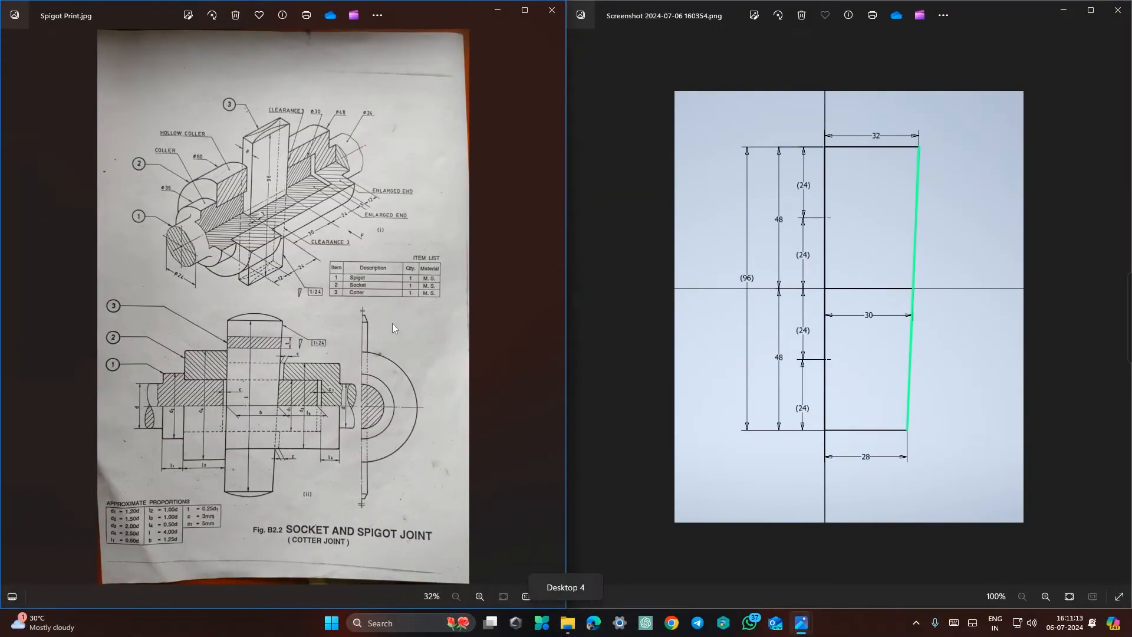
{"action": "key", "text": "ctrl+super+Left"}
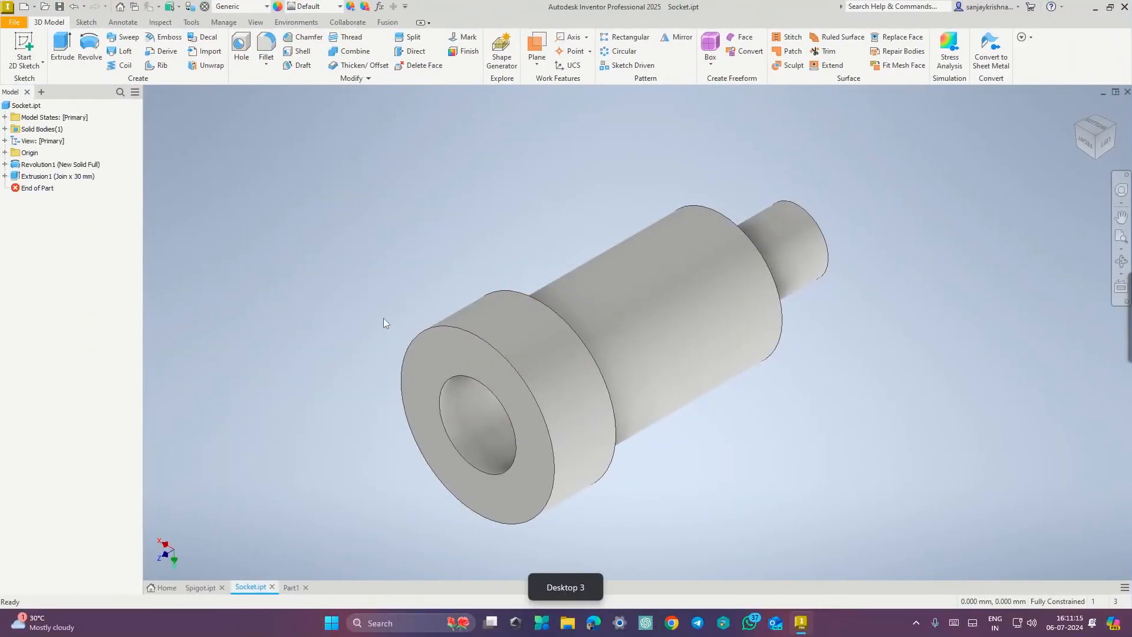
{"action": "left_click", "coordinate": [23, 6]}
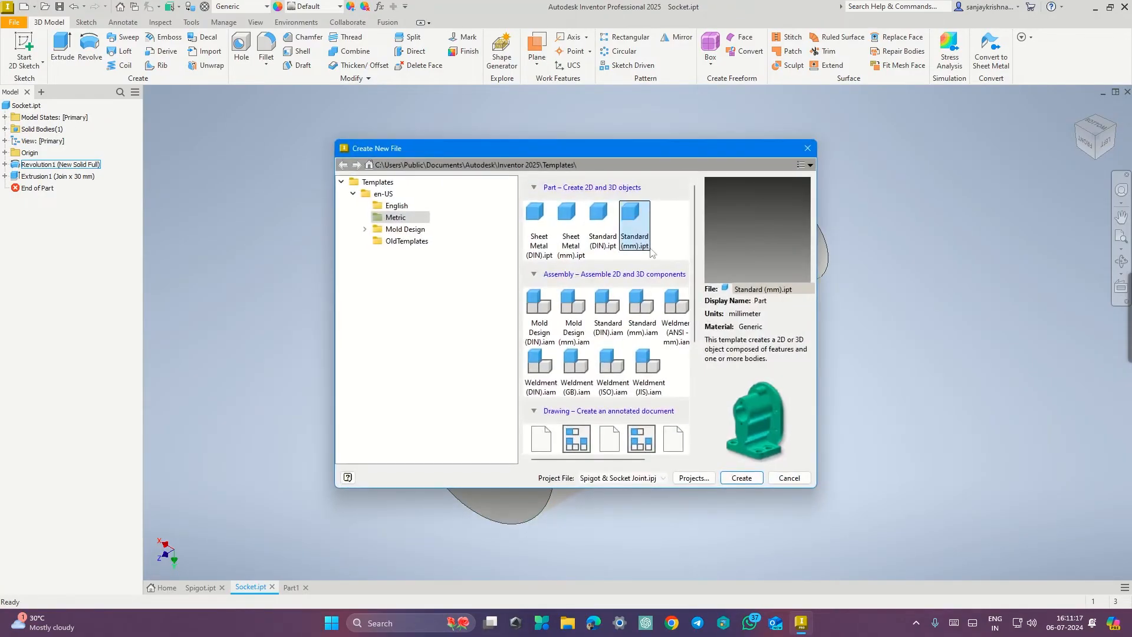
{"action": "left_click", "coordinate": [741, 478]}
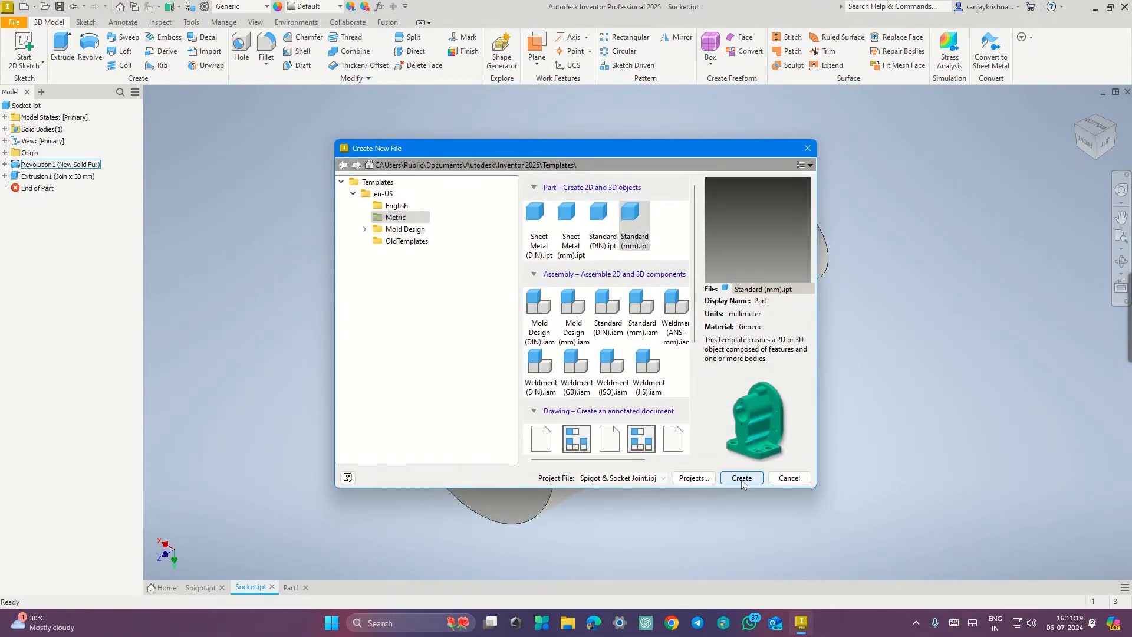
{"action": "left_click", "coordinate": [24, 47]}
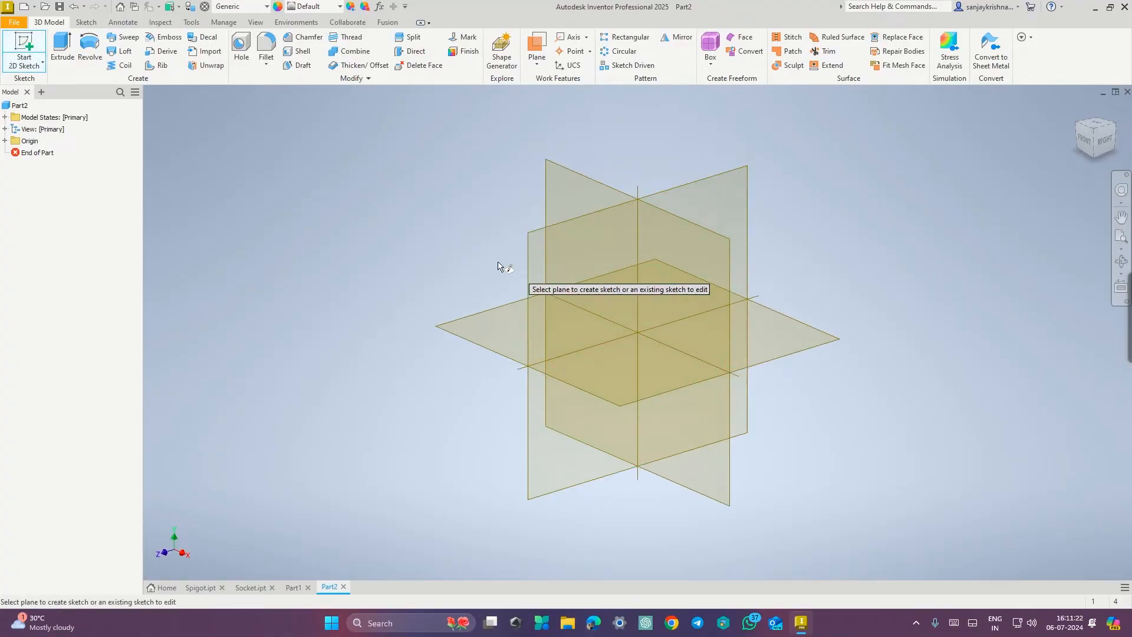
{"action": "left_click", "coordinate": [535, 256]}
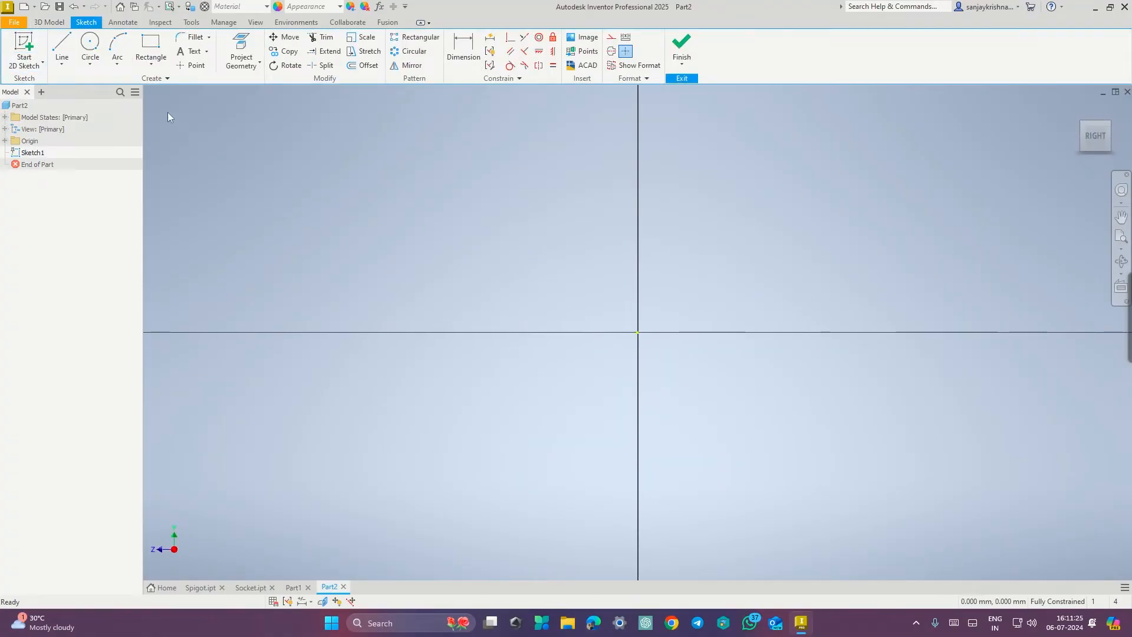
- Consult the cotter reference sketch and draw a 48 mm vertical line upward from the origin
{"action": "left_click", "coordinate": [61, 50]}
{"action": "left_click", "coordinate": [637, 332]}
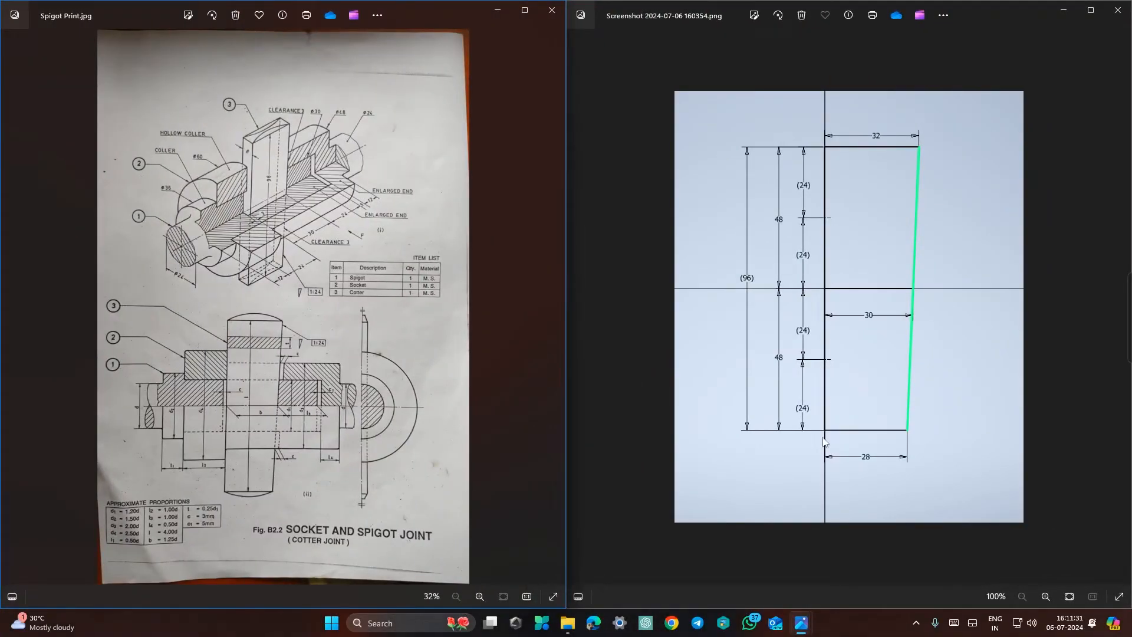
{"action": "key", "text": "ctrl+super+Left"}
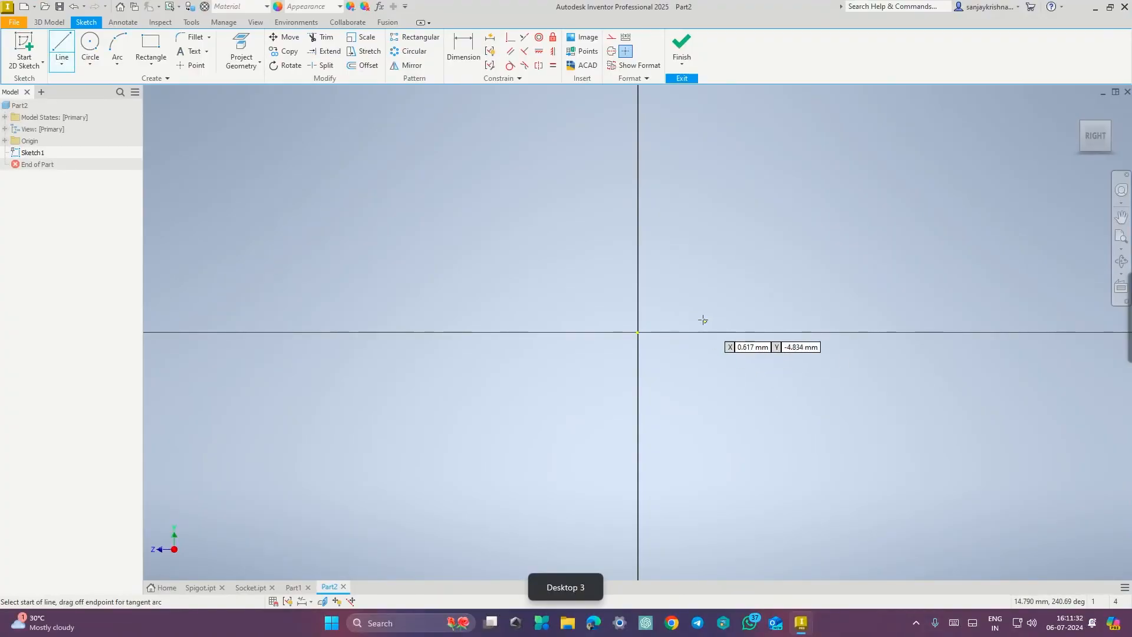
{"action": "left_click", "coordinate": [637, 333]}
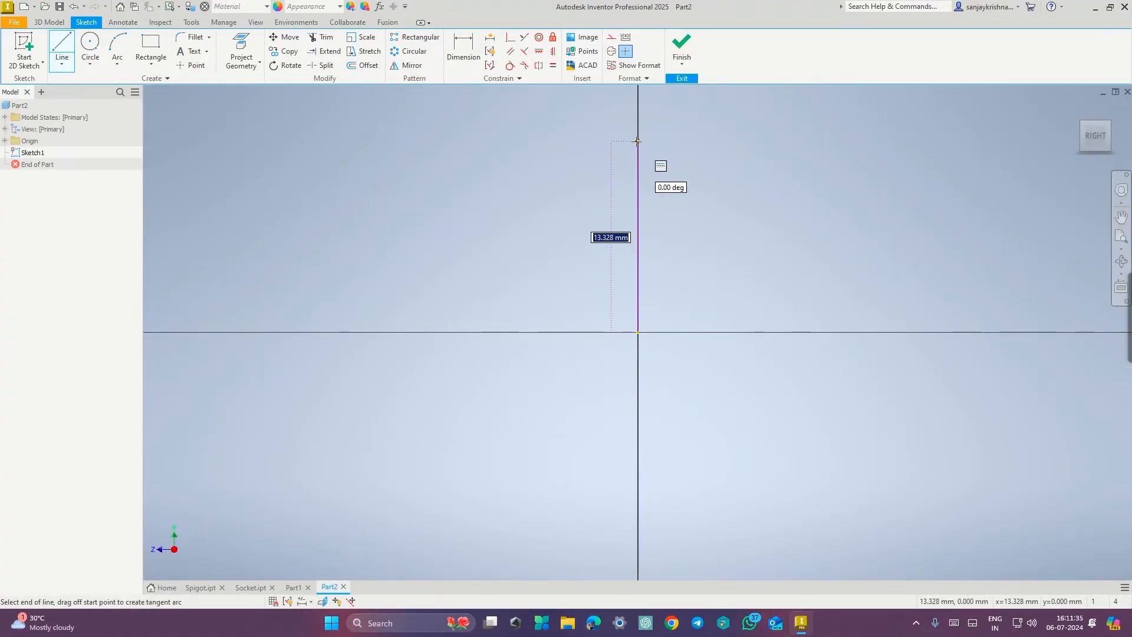
{"action": "type", "text": "48"}
{"action": "key", "text": "Return"}
{"action": "key", "text": "Escape"}
- Draw a second 48 mm vertical line downward from the origin
{"action": "key", "text": "l"}
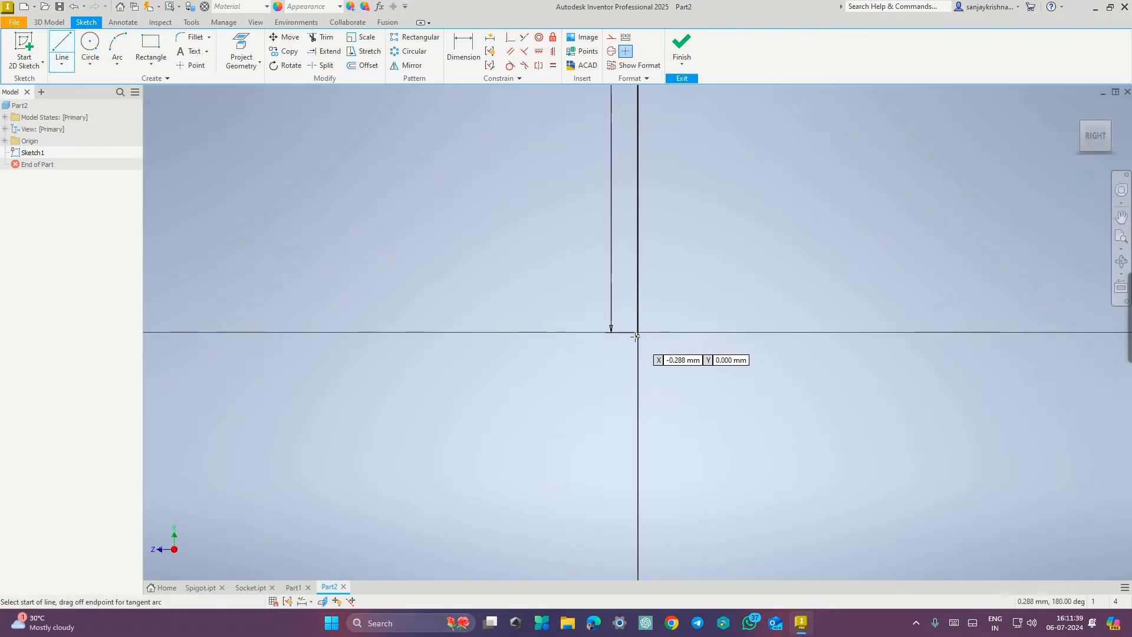
{"action": "left_click", "coordinate": [638, 333]}
{"action": "type", "text": "48"}
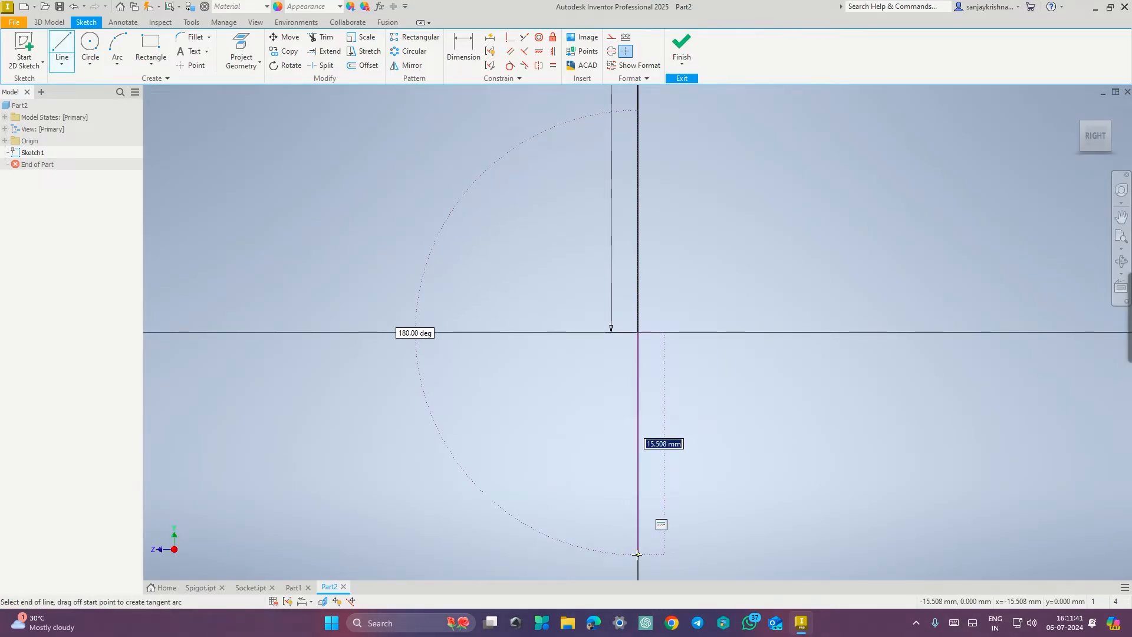
{"action": "key", "text": "Return"}
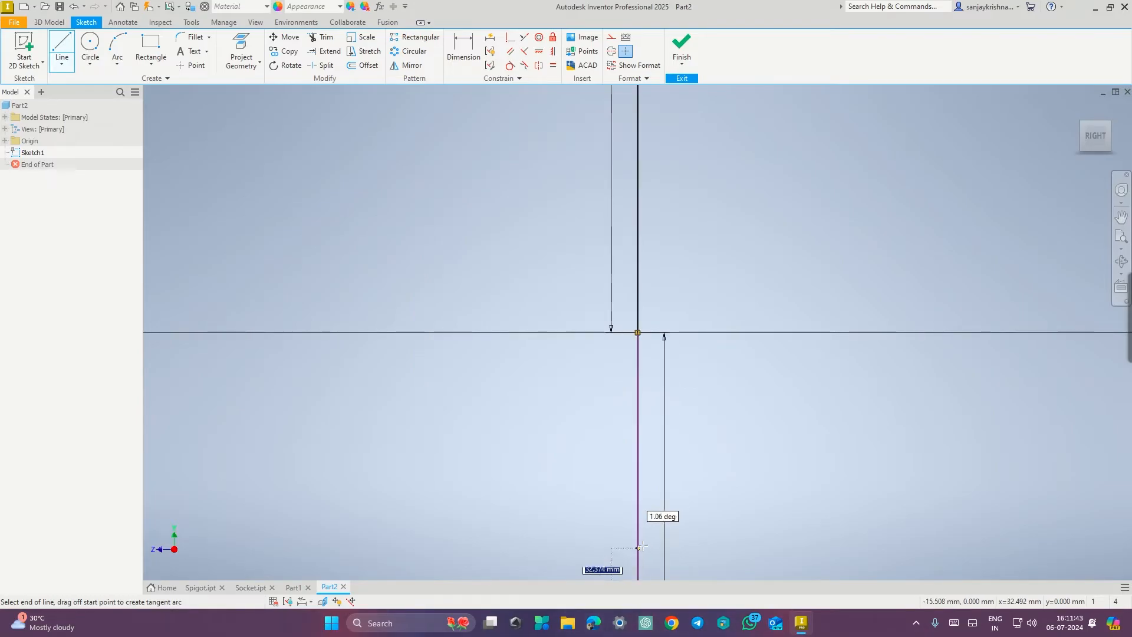
{"action": "key", "text": "Escape"}
{"action": "middle_click_drag", "start_coordinate": [758, 446], "coordinate": [676, 387]}
{"action": "scroll", "coordinate": [676, 386], "scroll_direction": "down", "scroll_amount": 3}
{"action": "middle_click_drag", "start_coordinate": [712, 473], "coordinate": [675, 458]}
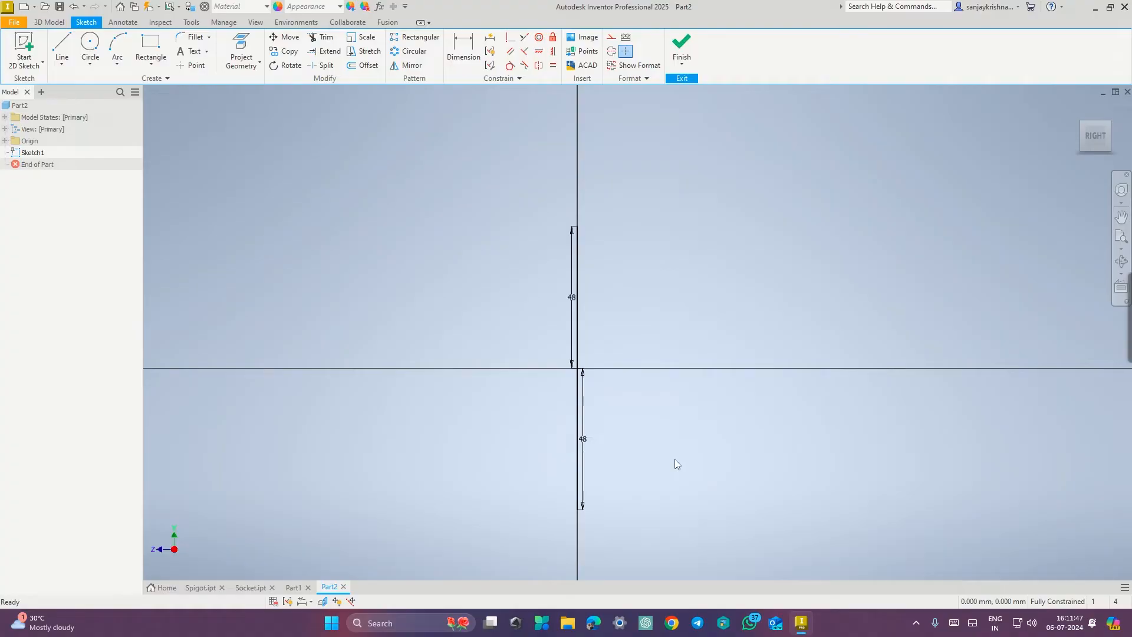
- Consult the cotter reference sketch and draw a 32 mm horizontal line to the right from the upper end of the vertical edge
{"action": "key", "text": "ctrl+super+Right"}
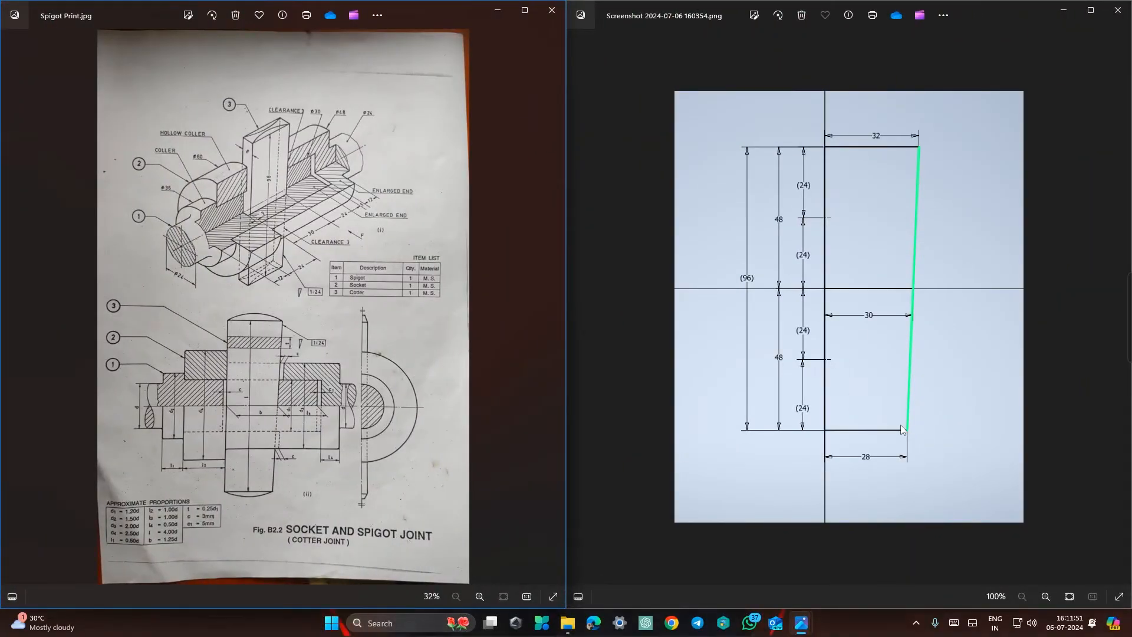
{"action": "key", "text": "ctrl+super+Left"}
{"action": "key", "text": "l"}
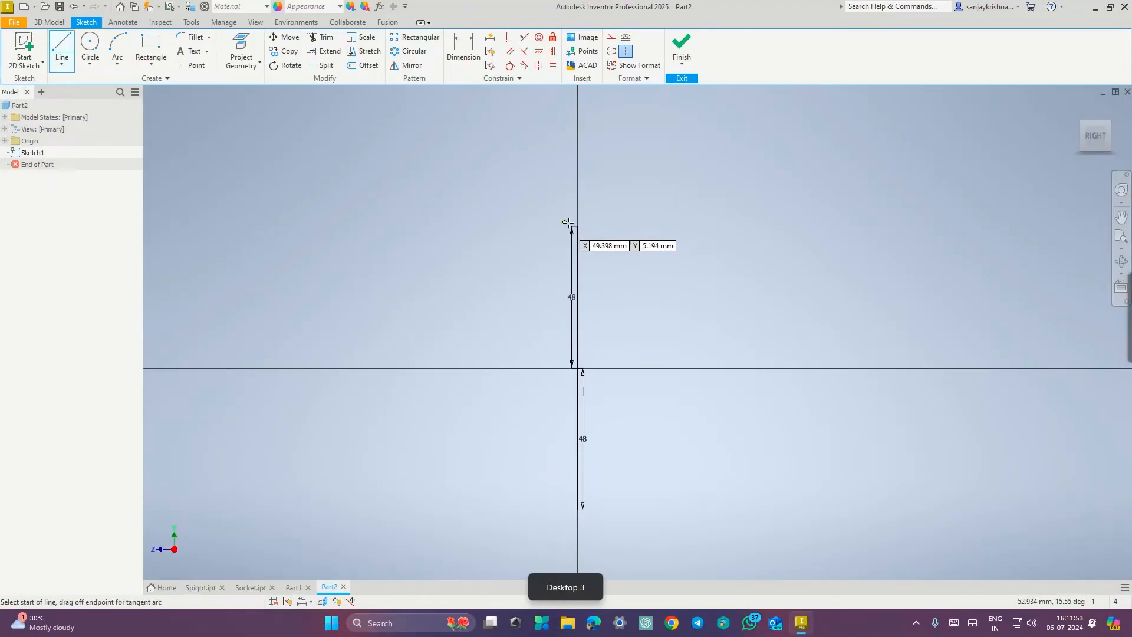
{"action": "left_click", "coordinate": [579, 226]}
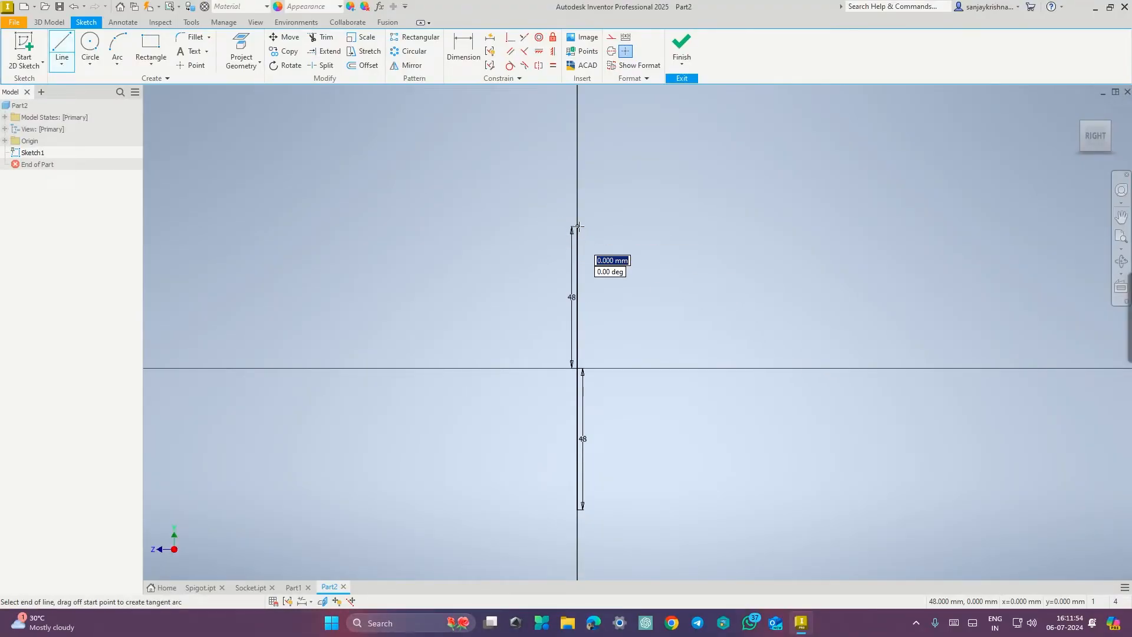
{"action": "type", "text": "32"}
{"action": "key", "text": "Return"}
{"action": "key", "text": "Escape"}
- Draw a 28 mm horizontal line to the right from the lower end of the vertical edge
{"action": "key", "text": "l"}
{"action": "left_click", "coordinate": [579, 508]}
{"action": "type", "text": "28"}
{"action": "key", "text": "Return"}
{"action": "key", "text": "Escape"}
- Close the cotter profile with a slanted line joining the free ends of the two horizontal lines and finish the sketch
{"action": "key", "text": "l"}
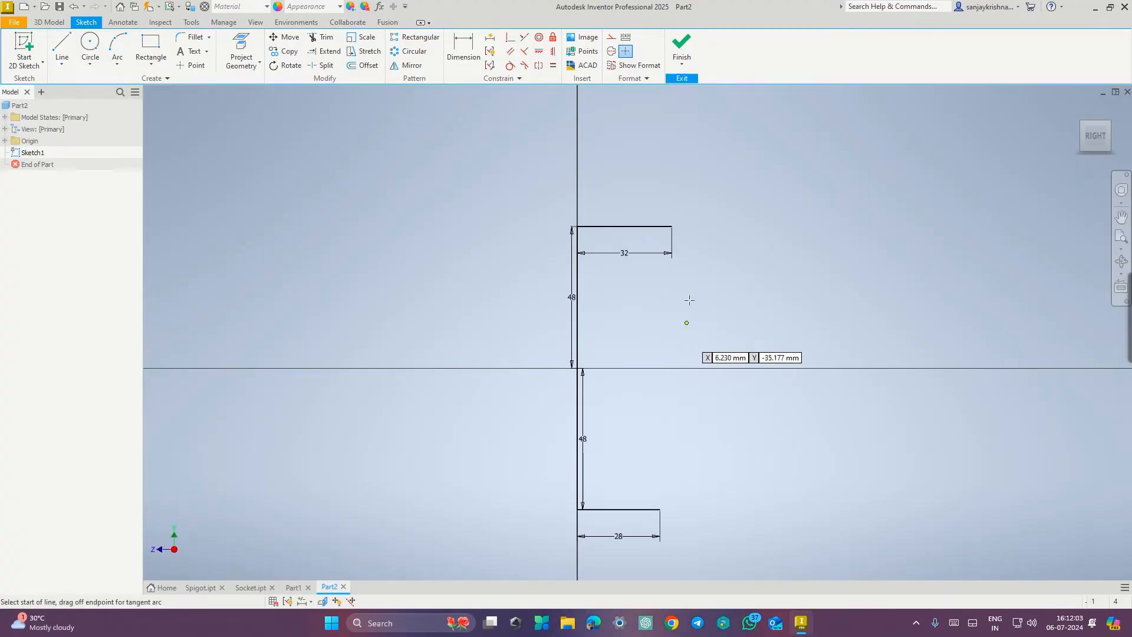
{"action": "left_click", "coordinate": [672, 227]}
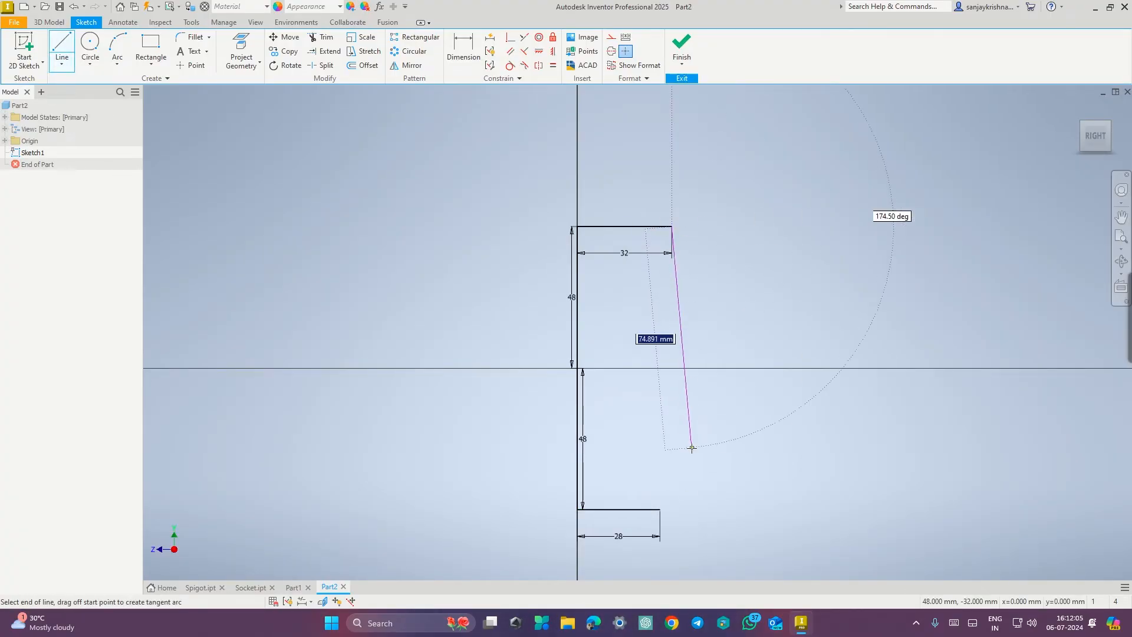
{"action": "left_click", "coordinate": [660, 509]}
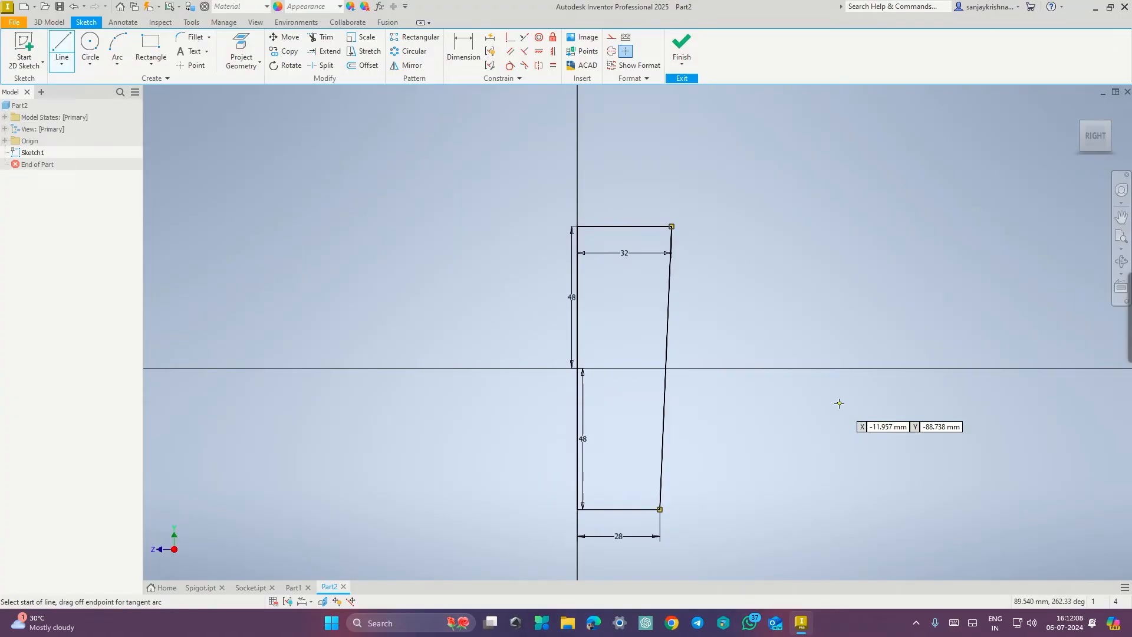
{"action": "left_click", "coordinate": [682, 47]}
- Extrude the tapered cotter profile 8 mm as a new solid, checking the thickness on the reference drawing
{"action": "left_click", "coordinate": [63, 52]}
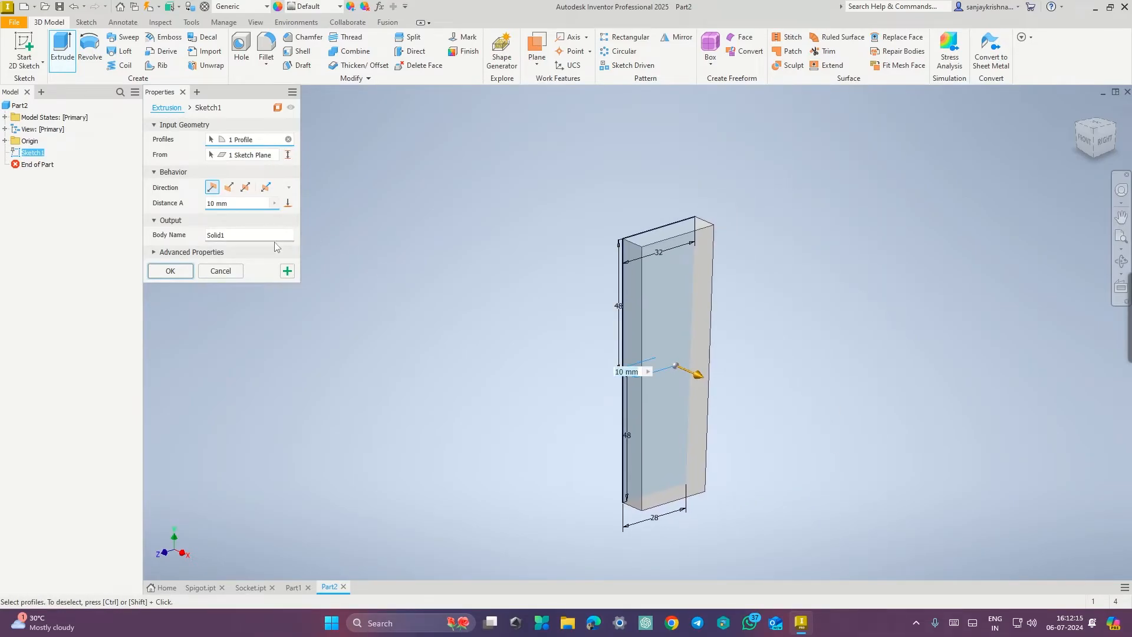
{"action": "key", "text": "ctrl+super+Right"}
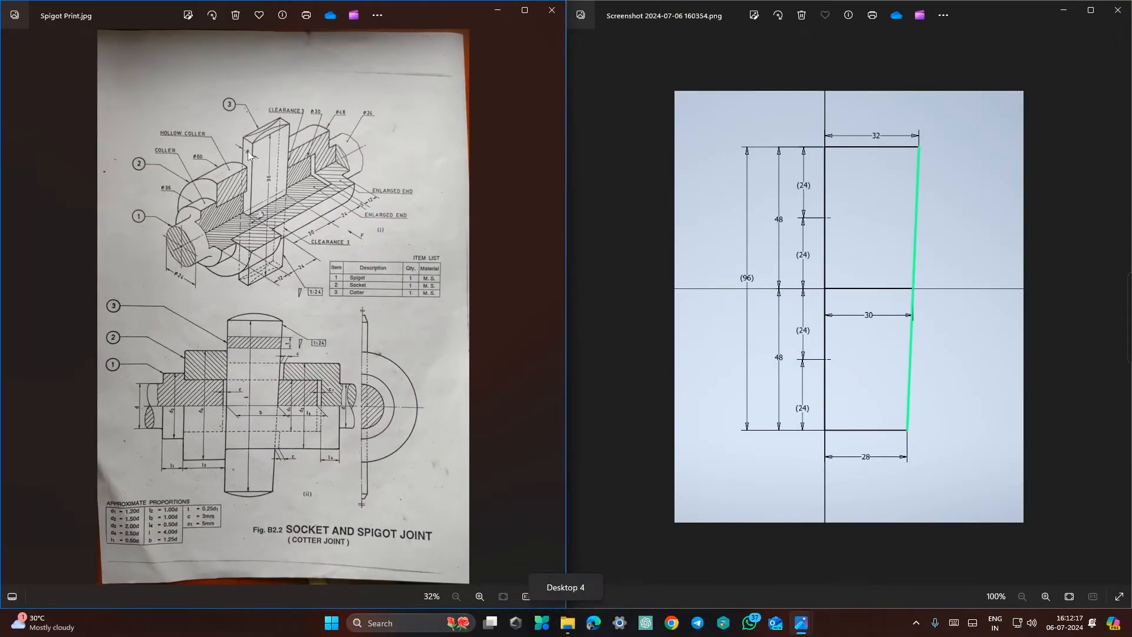
{"action": "key", "text": "ctrl+super+Left"}
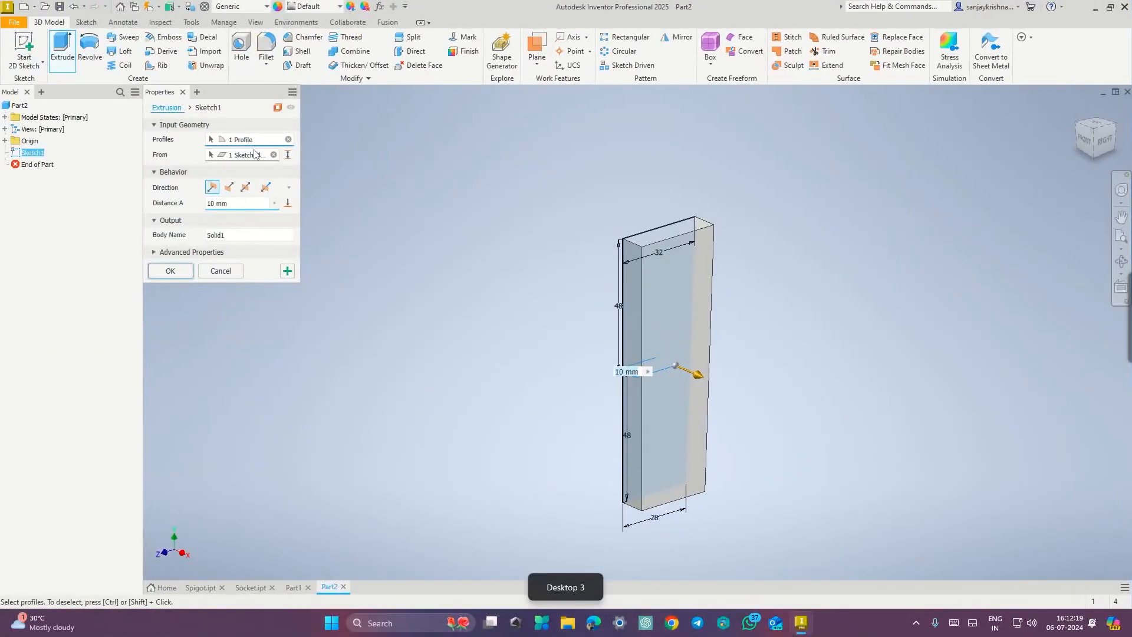
{"action": "left_click_drag", "start_coordinate": [253, 199], "coordinate": [187, 200]}
{"action": "type", "text": "8"}
{"action": "key", "text": "Return"}
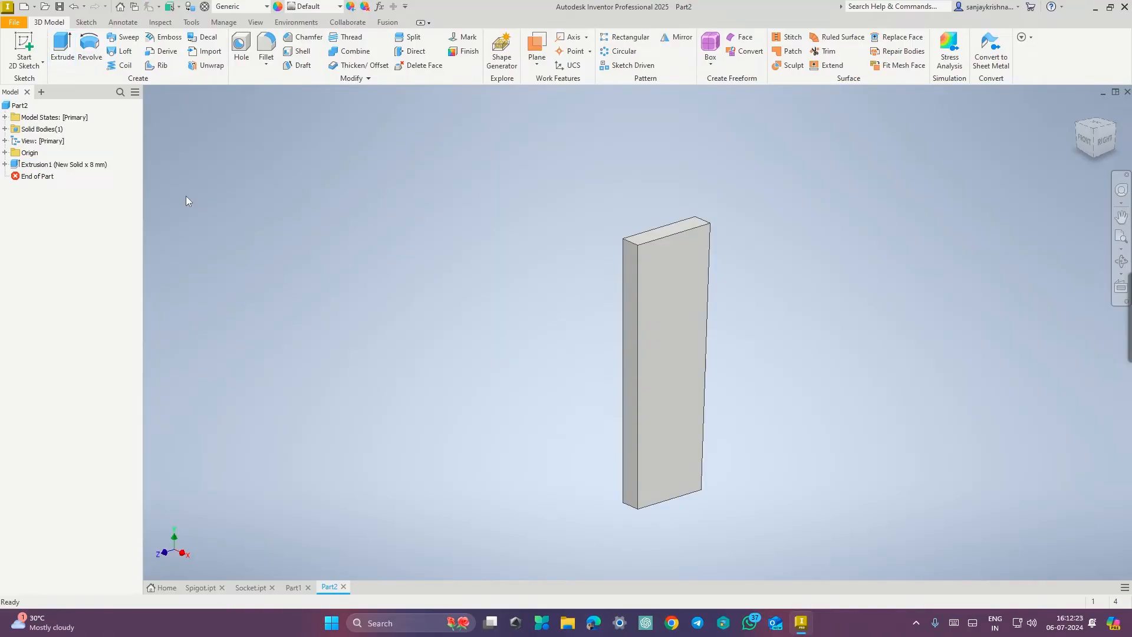
- Compare the extruded cotter with the reference drawing
{"action": "key", "text": "ctrl+super+Left"}
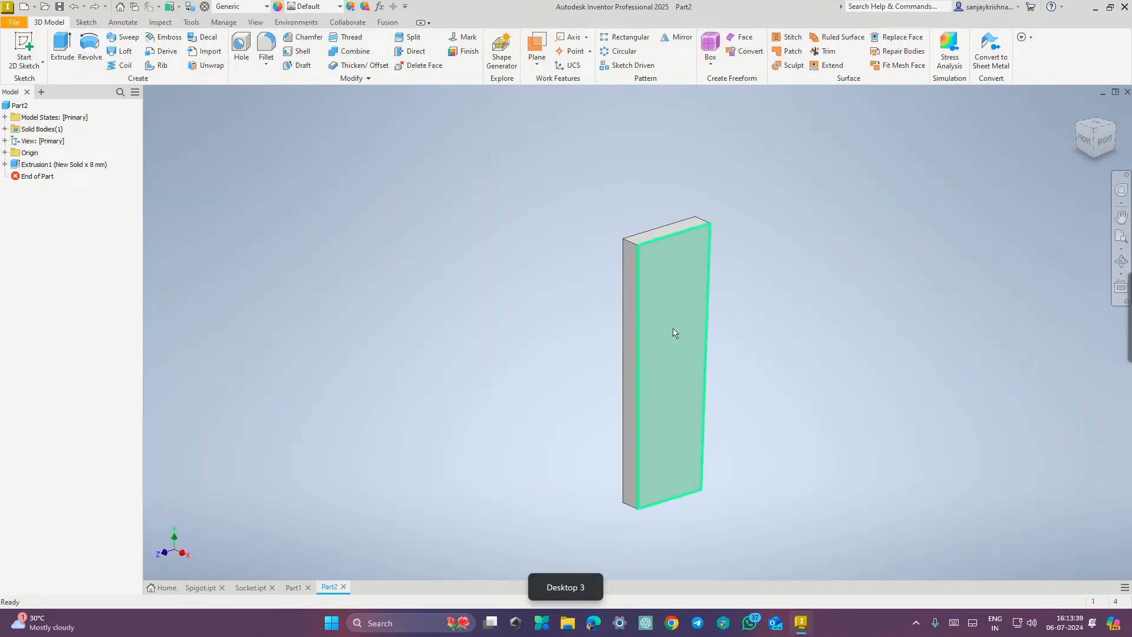
{"action": "key", "text": "ctrl+super+Right"}
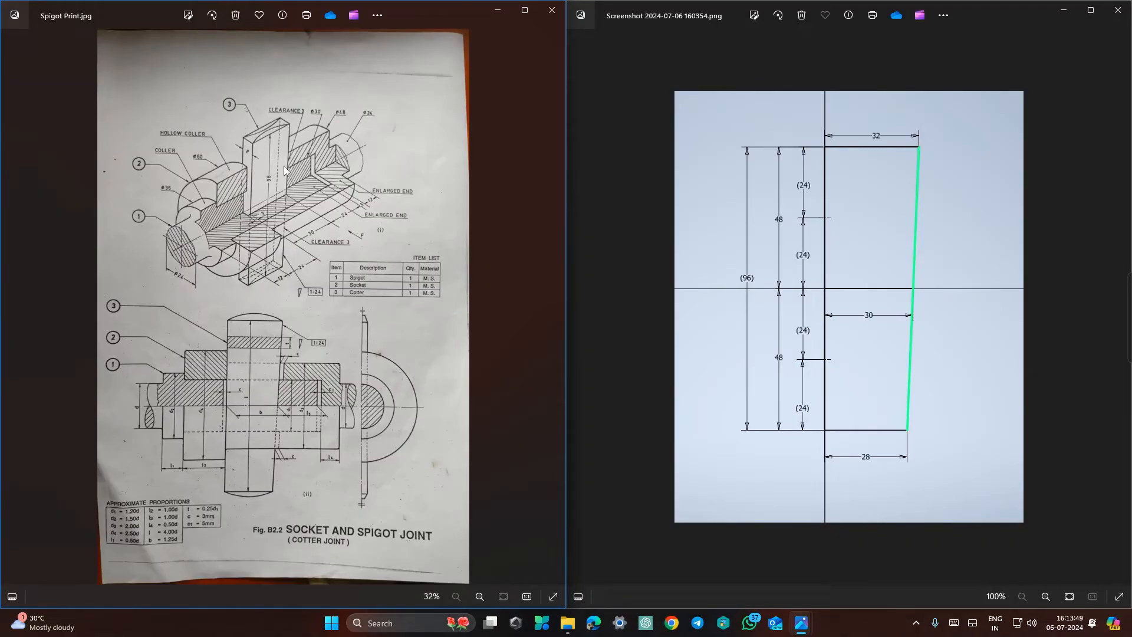
{"action": "key", "text": "ctrl+super+Left"}
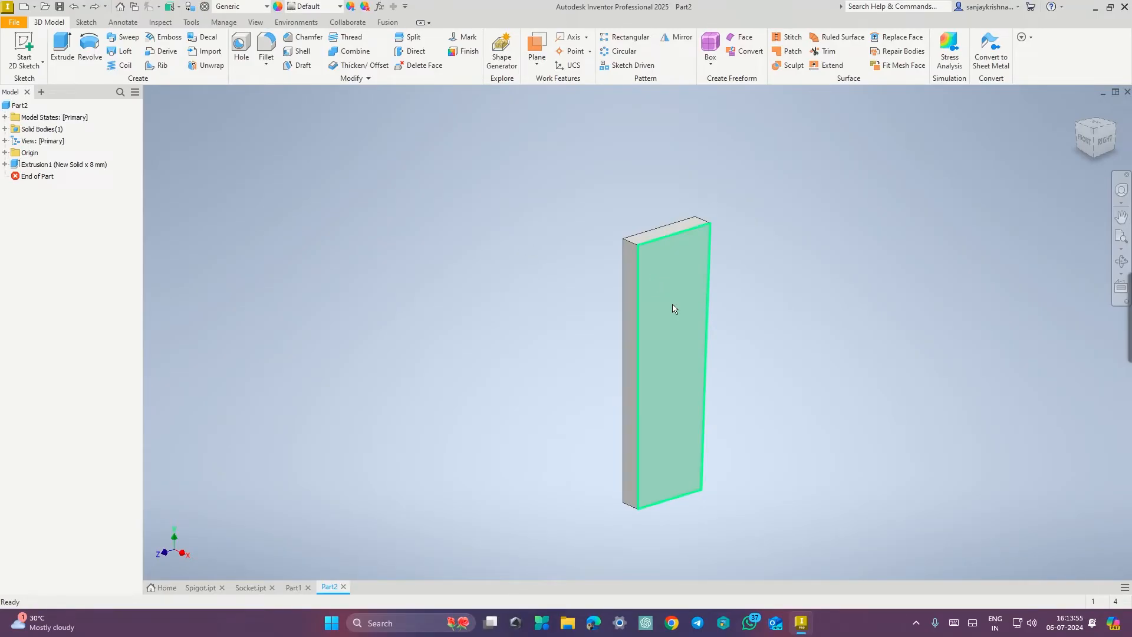
- On the cotter's wide face, sketch outward three-point arcs rising about 5 mm across the top and bottom edges, and finish the sketch
{"action": "right_click", "coordinate": [666, 286]}
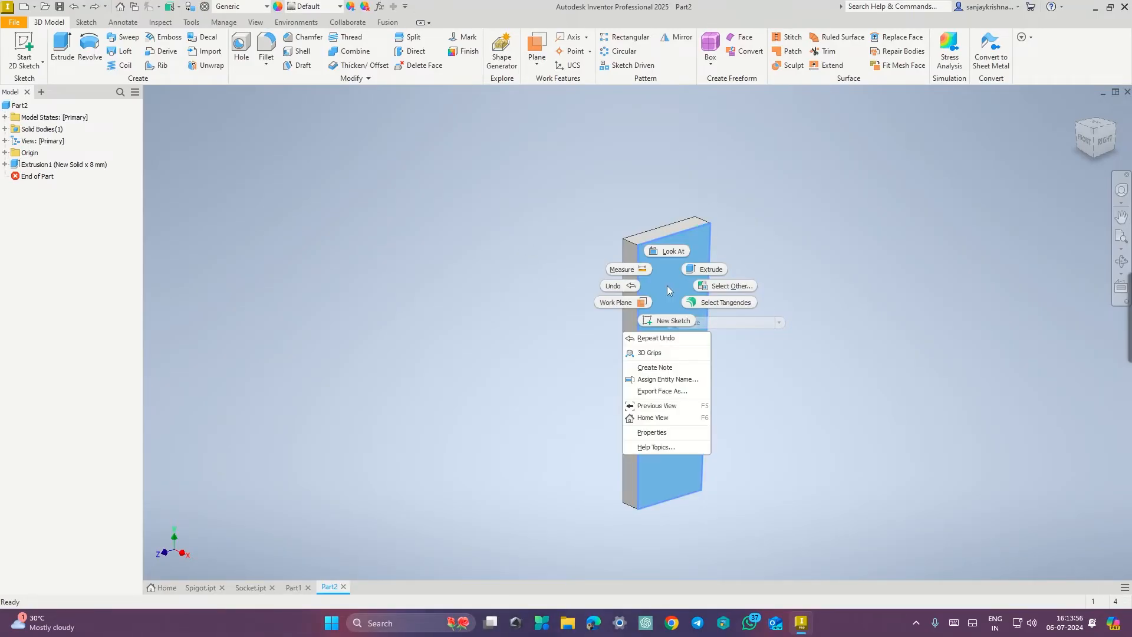
{"action": "left_click", "coordinate": [674, 319]}
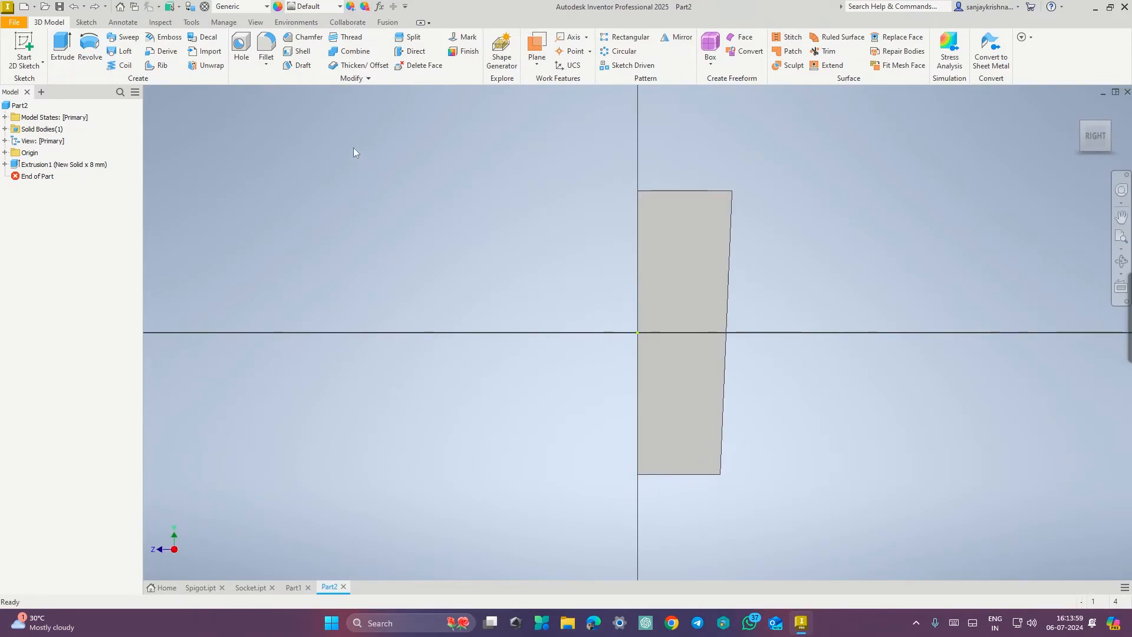
{"action": "left_click", "coordinate": [117, 51]}
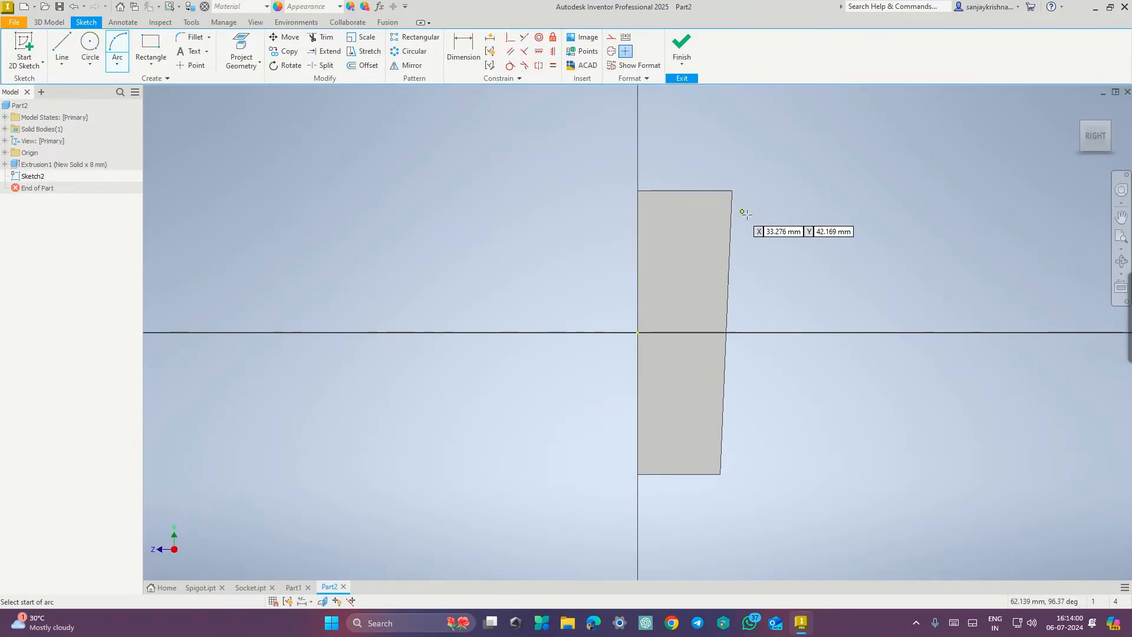
{"action": "left_click", "coordinate": [638, 190]}
{"action": "left_click", "coordinate": [732, 191]}
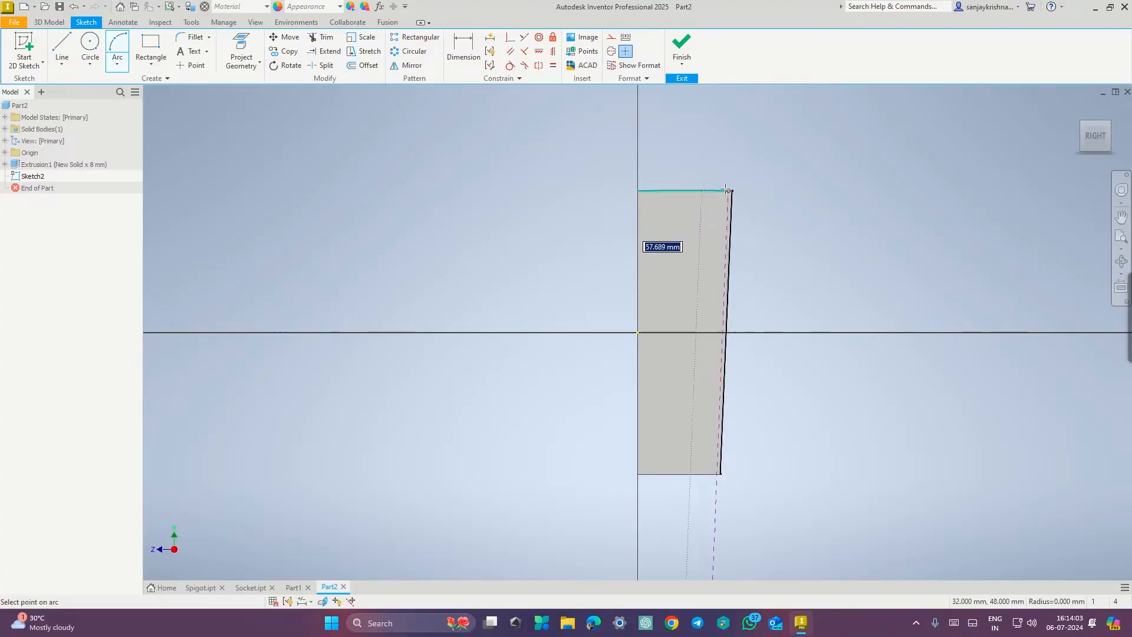
{"action": "left_click", "coordinate": [685, 176]}
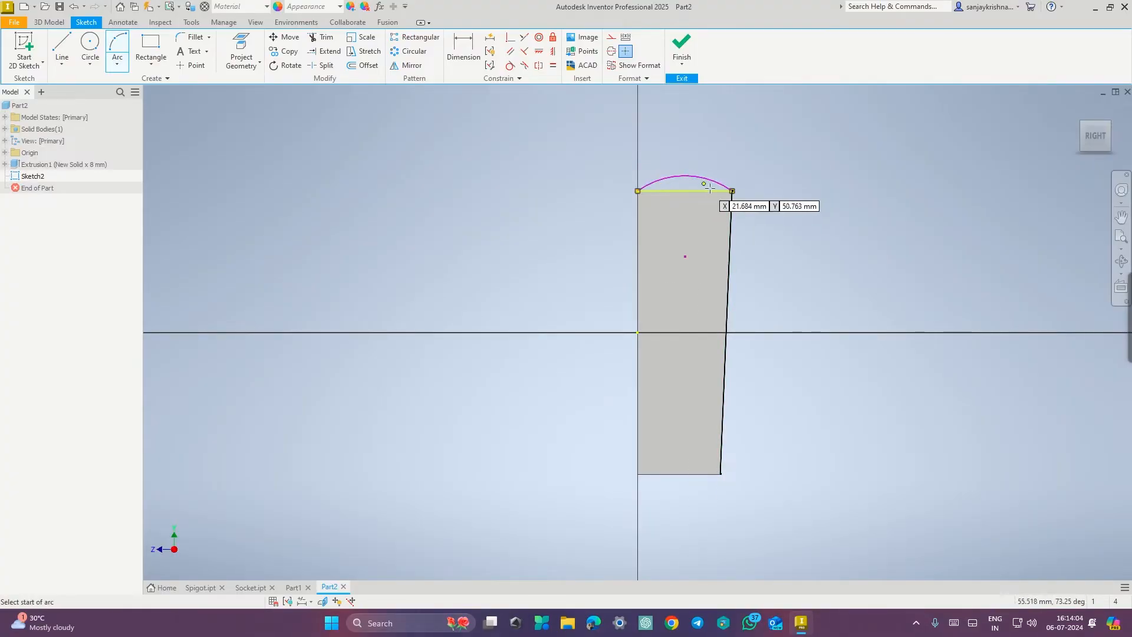
{"action": "left_click", "coordinate": [638, 473]}
{"action": "left_click", "coordinate": [720, 473]}
{"action": "left_click", "coordinate": [683, 490]}
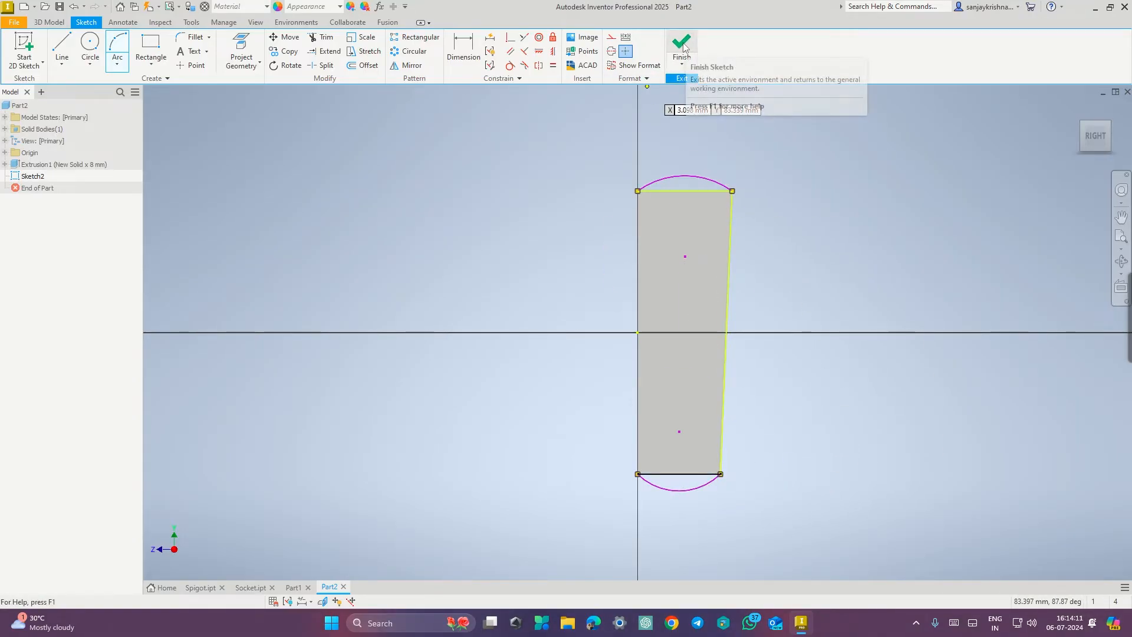
{"action": "left_click", "coordinate": [682, 46]}
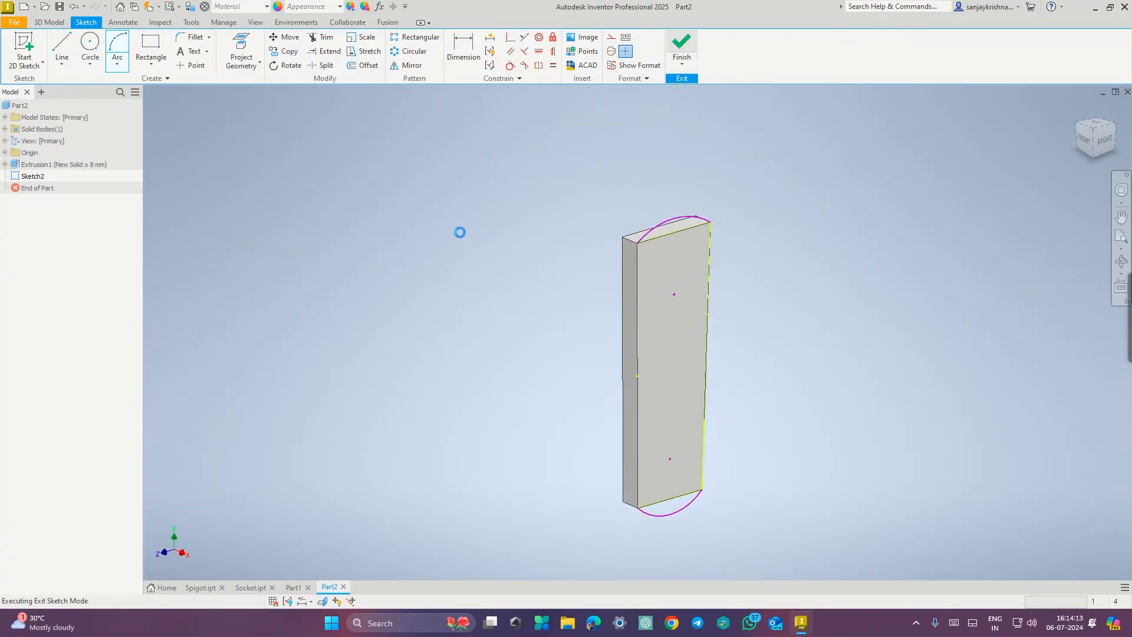
- Extrude both arc segments 8 mm in the flipped direction, joined to the cotter body
{"action": "left_click", "coordinate": [62, 48]}
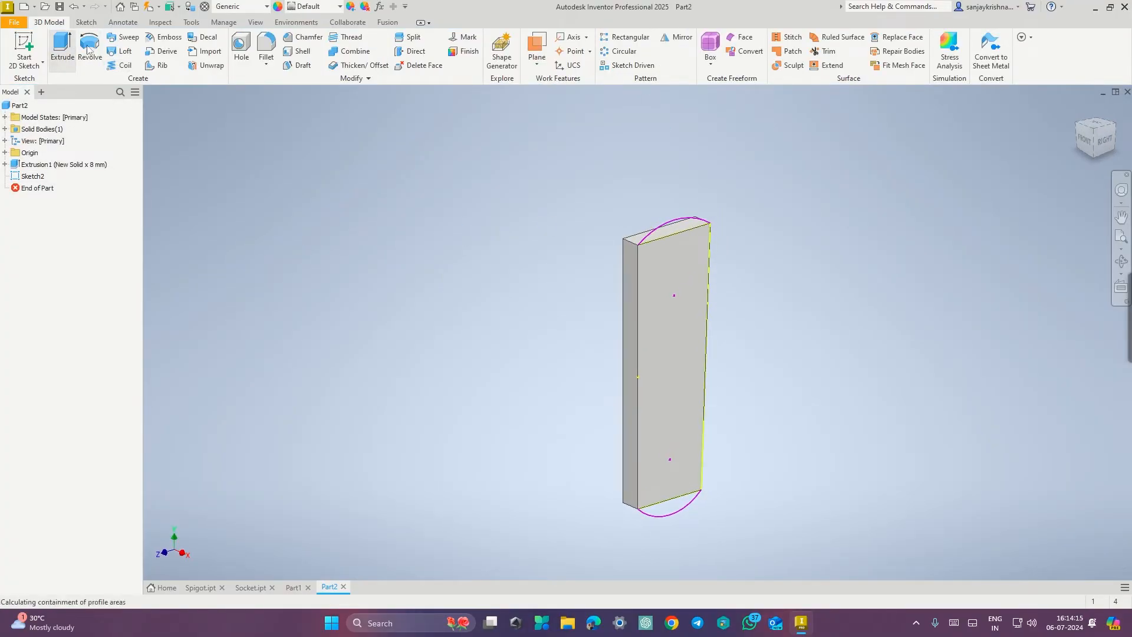
{"action": "left_click", "coordinate": [675, 236]}
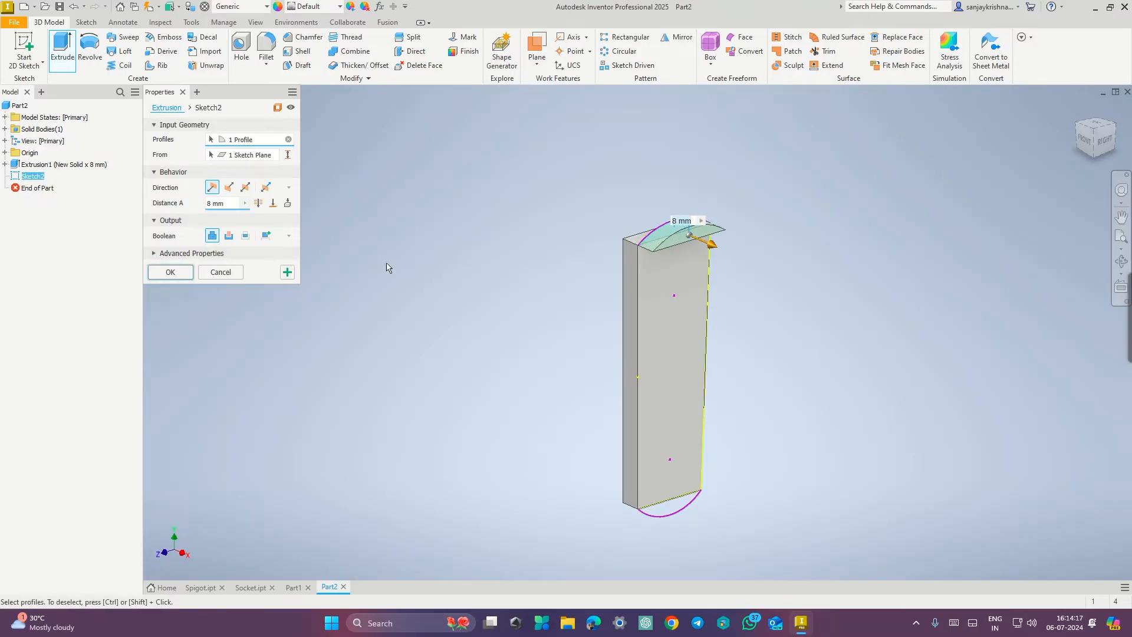
{"action": "left_click", "coordinate": [229, 187]}
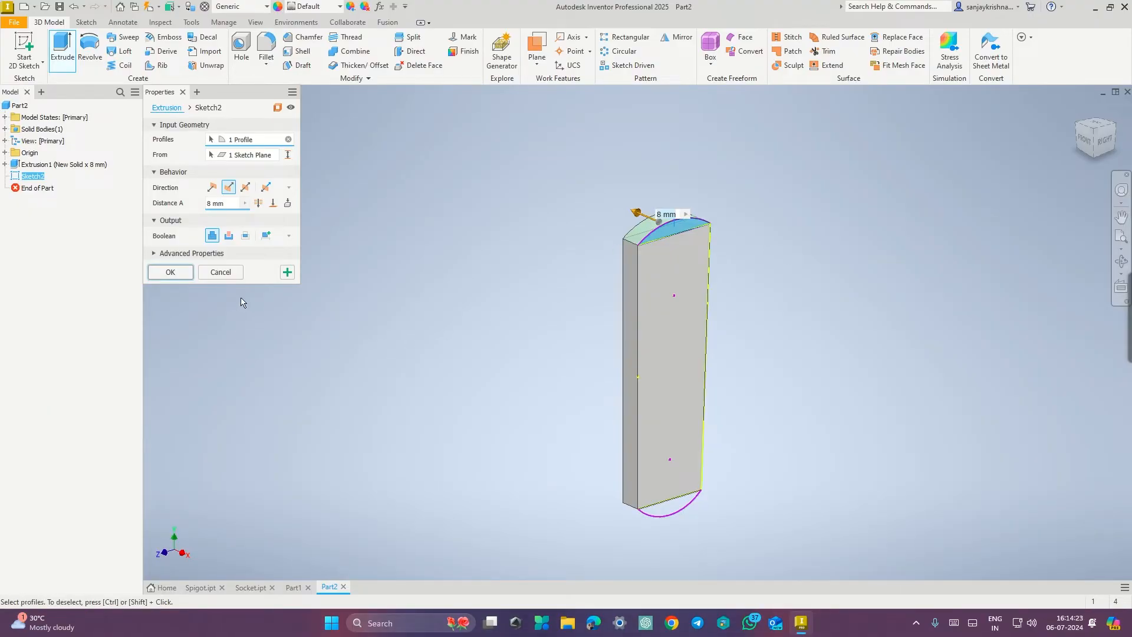
{"action": "left_click", "coordinate": [673, 508]}
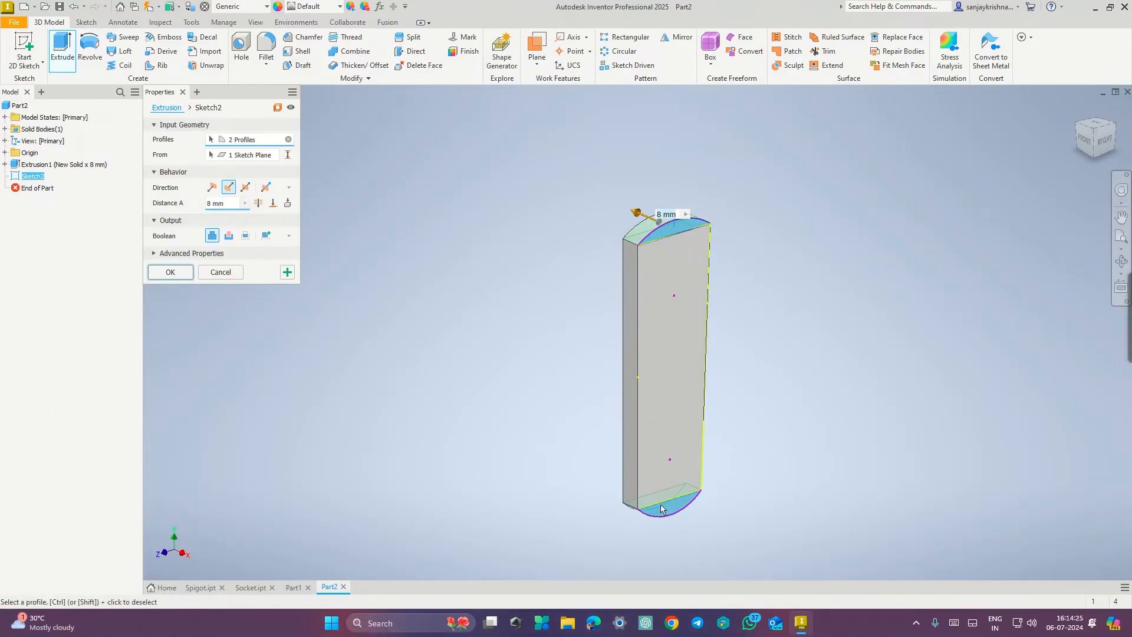
{"action": "left_click", "coordinate": [176, 274]}
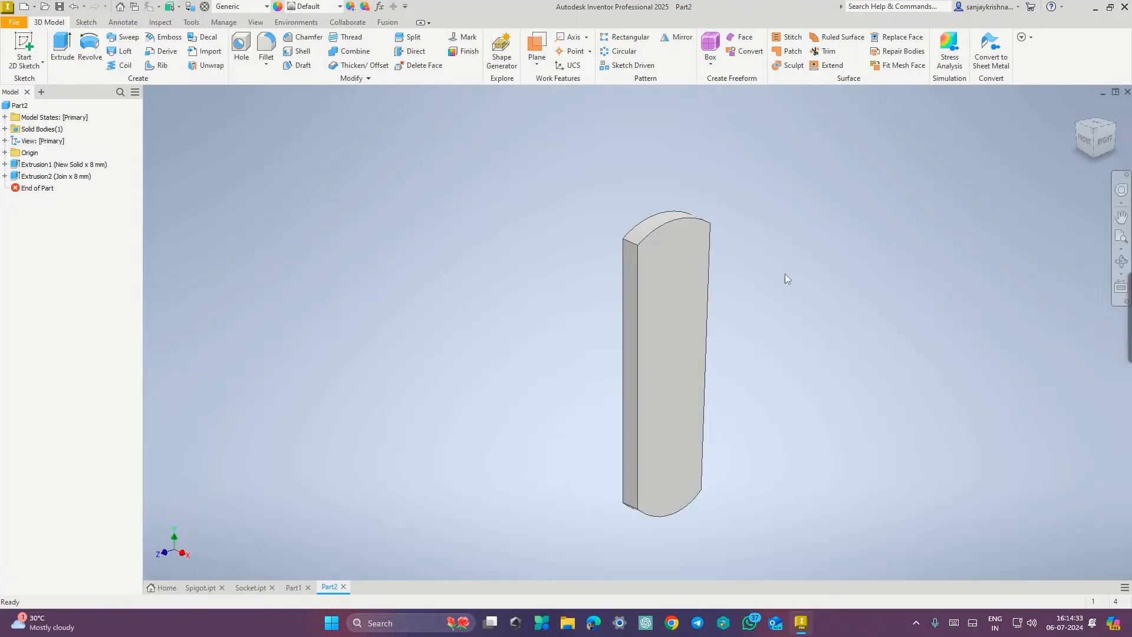
- Inspect the rounded cotter from several sides and compare its ends with the reference drawing
{"action": "key", "text": "F4"}
{"action": "left_click_drag", "start_coordinate": [842, 370], "coordinate": [748, 376]}
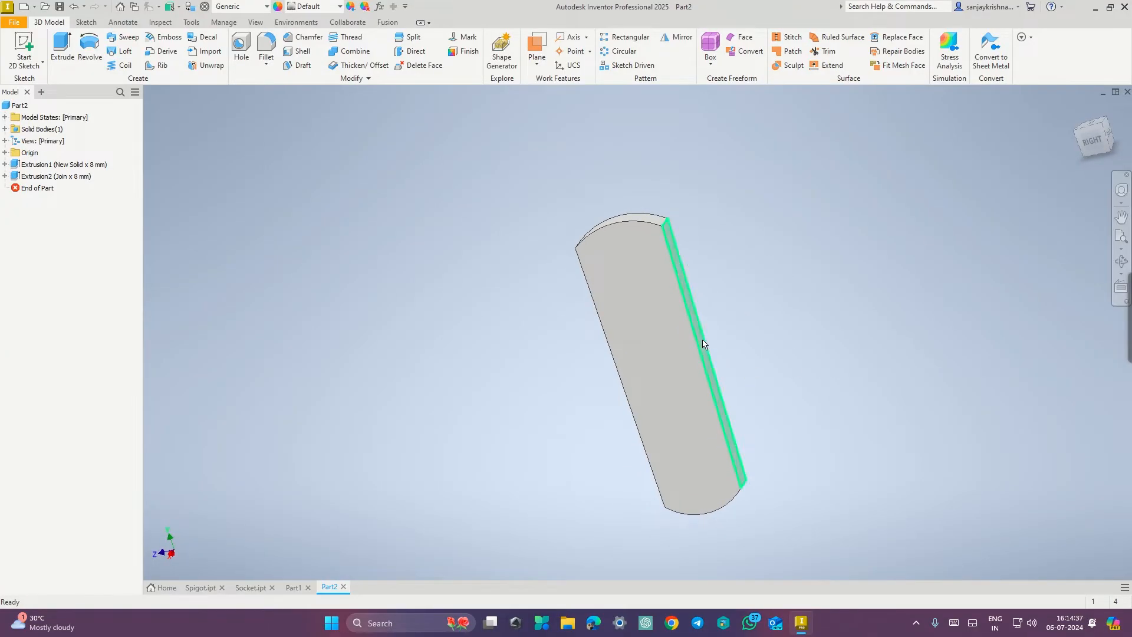
{"action": "key", "text": "F4"}
{"action": "left_click_drag", "start_coordinate": [754, 366], "coordinate": [861, 355]}
{"action": "key", "text": "ctrl+super+Right"}
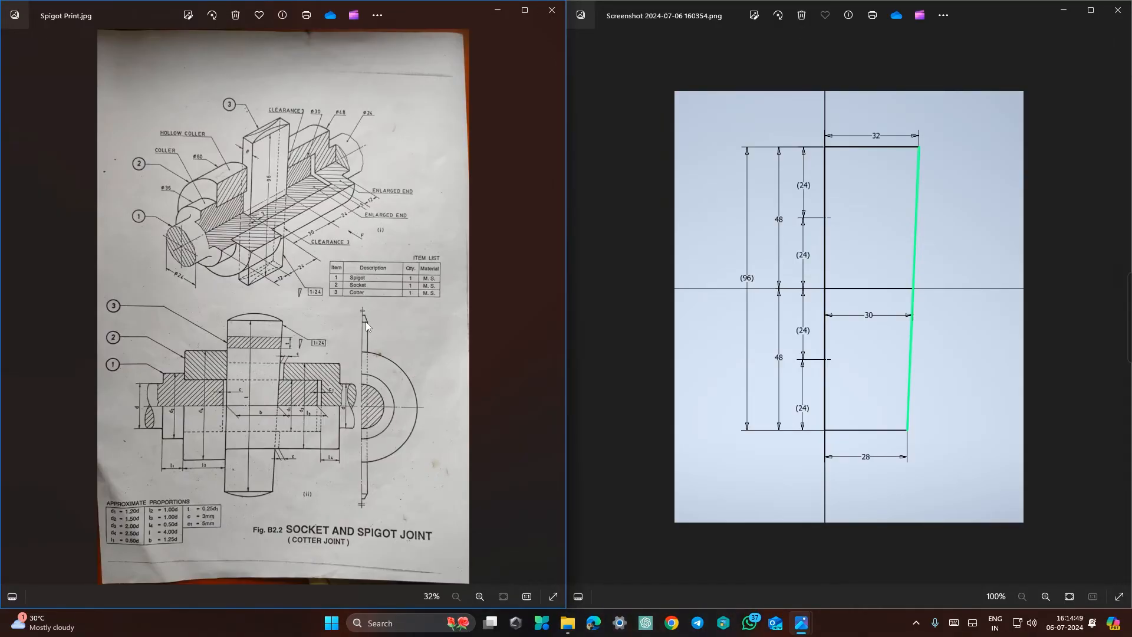
{"action": "key", "text": "ctrl+super+Left"}
- On the narrow straight side face, sketch a rectangle 8 mm wide and about 5 mm high over each rounded end
{"action": "mouse_move", "coordinate": [868, 387]}
{"action": "middle_mouse_down", "text": "shift"}
{"action": "mouse_move", "coordinate": [782, 385]}
{"action": "mouse_move", "coordinate": [858, 383]}
{"action": "mouse_move", "coordinate": [809, 387]}
{"action": "middle_mouse_up", "text": "shift"}
{"action": "right_click", "coordinate": [640, 371]}
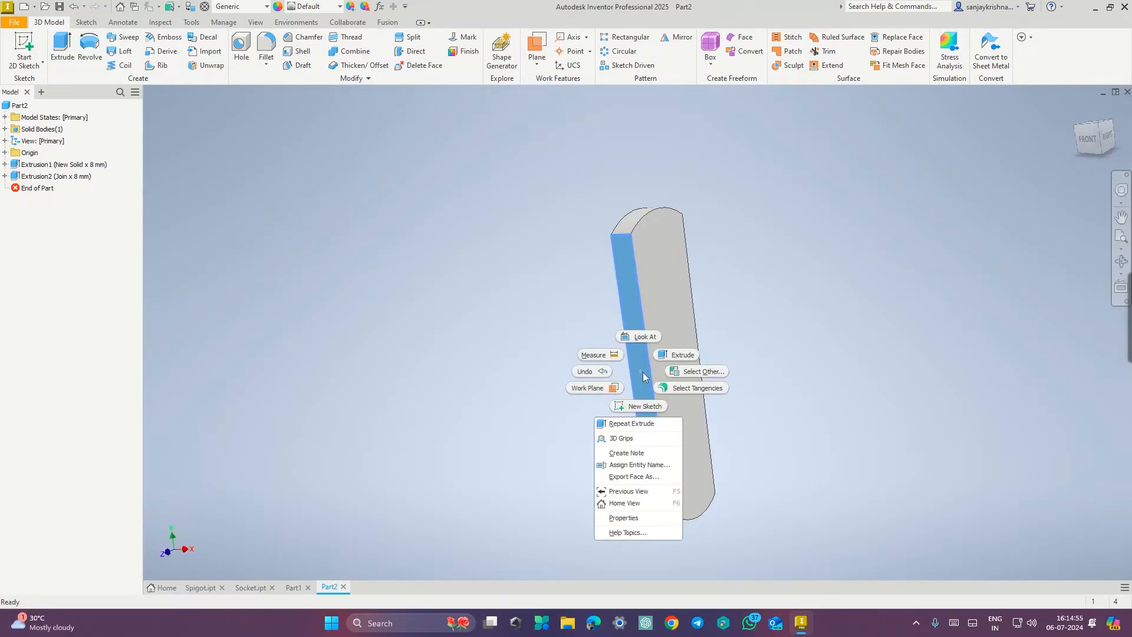
{"action": "left_click", "coordinate": [644, 403]}
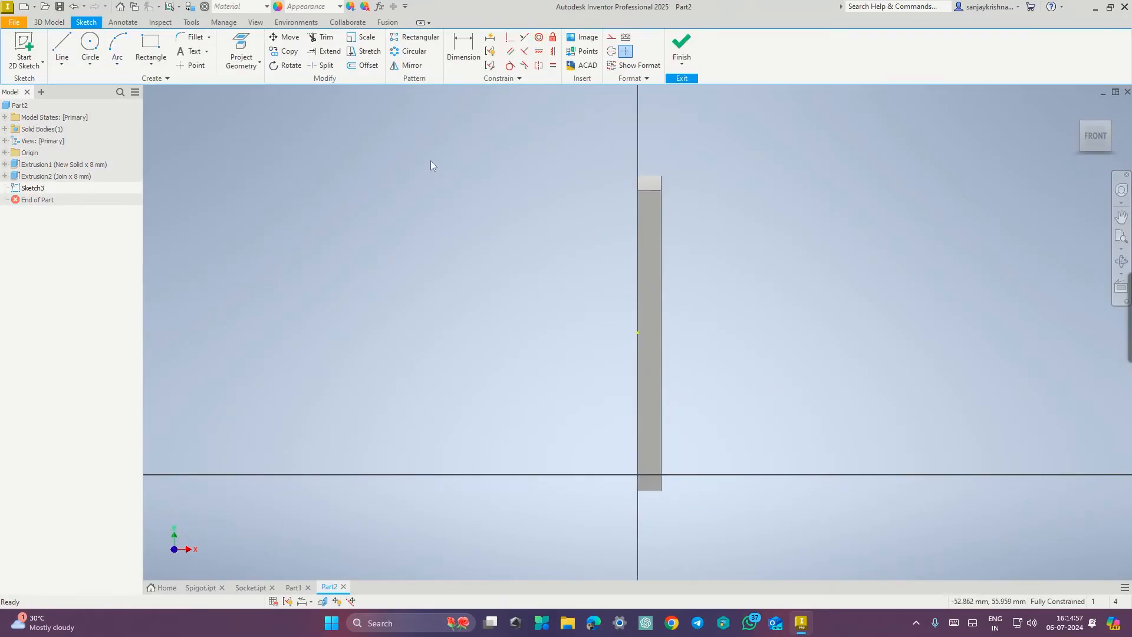
{"action": "left_click", "coordinate": [156, 46]}
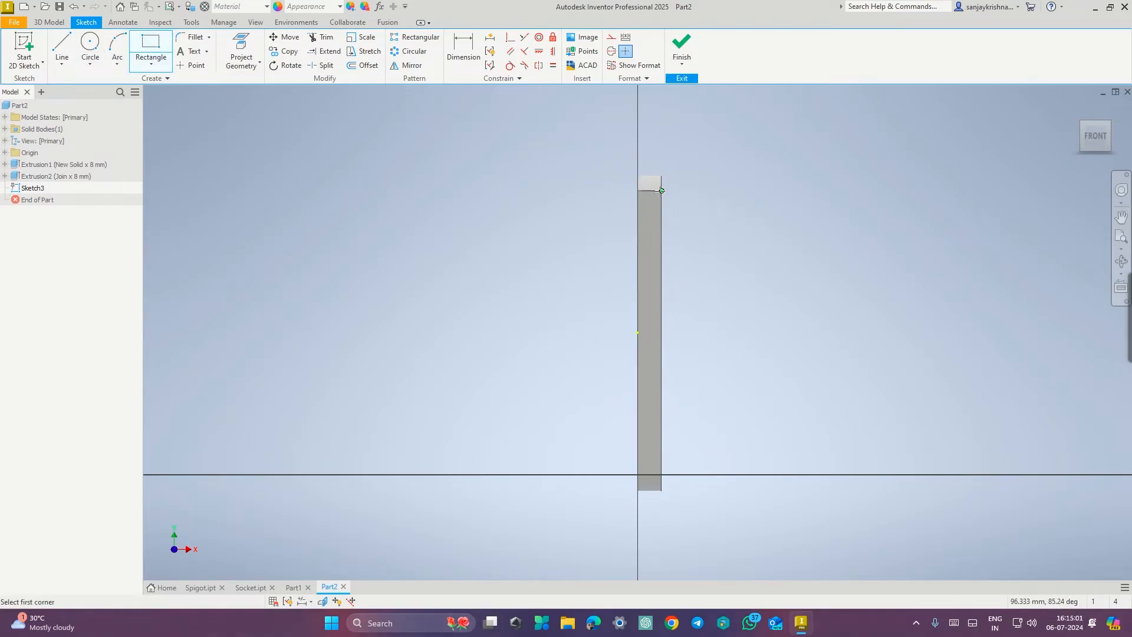
{"action": "left_click", "coordinate": [637, 175]}
{"action": "left_click", "coordinate": [661, 190]}
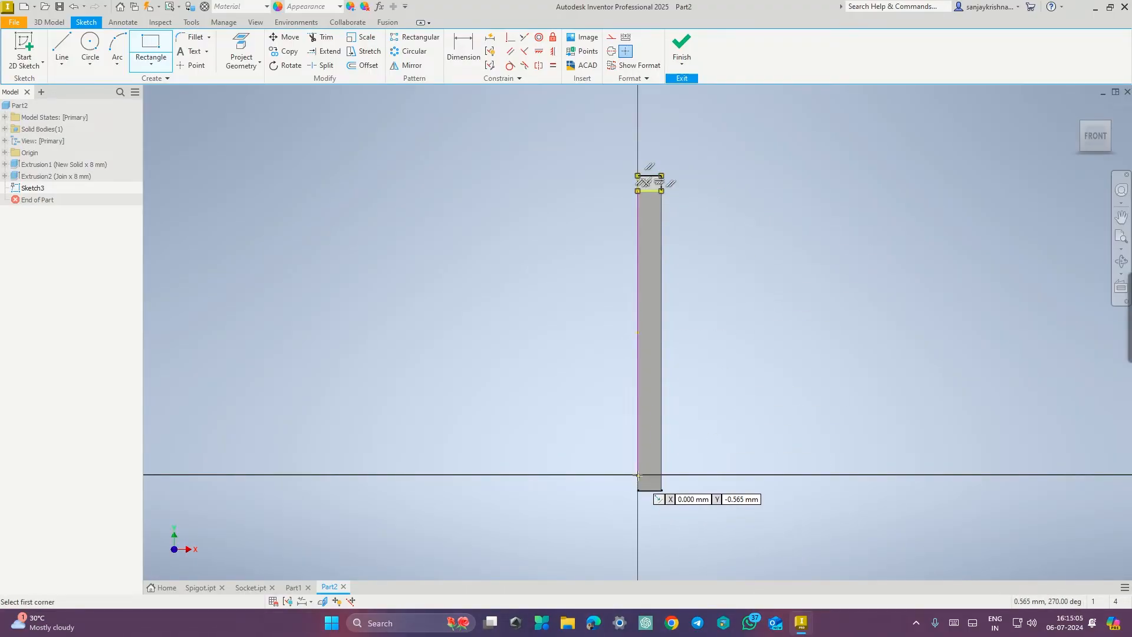
{"action": "left_click", "coordinate": [637, 475]}
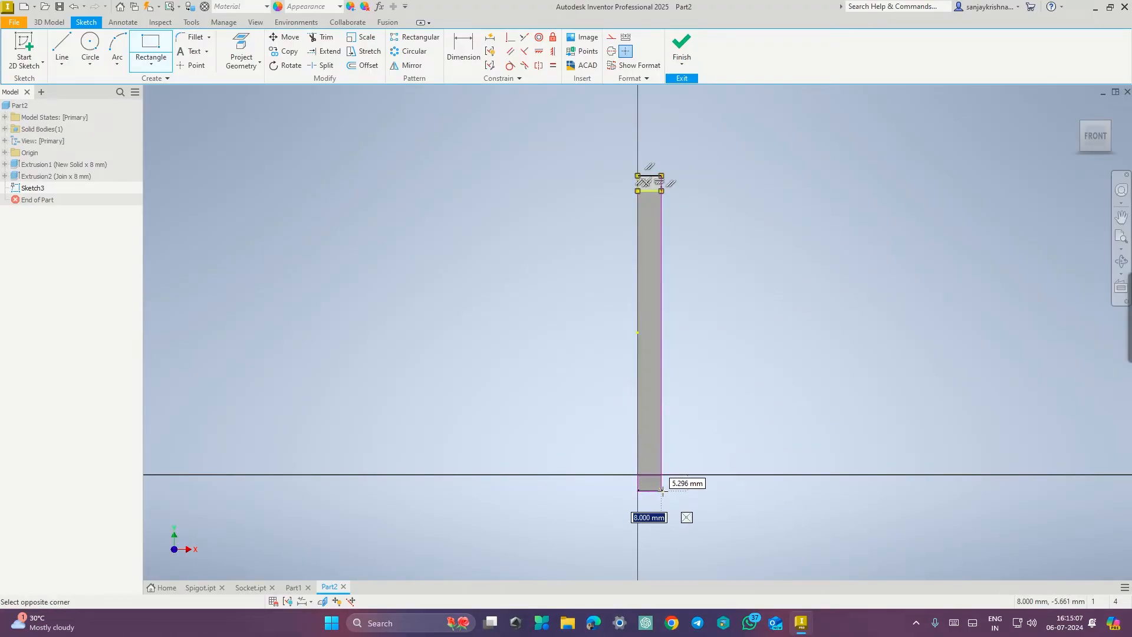
{"action": "key", "text": "Escape"}
{"action": "scroll", "coordinate": [709, 296], "scroll_direction": "down", "scroll_amount": 2}
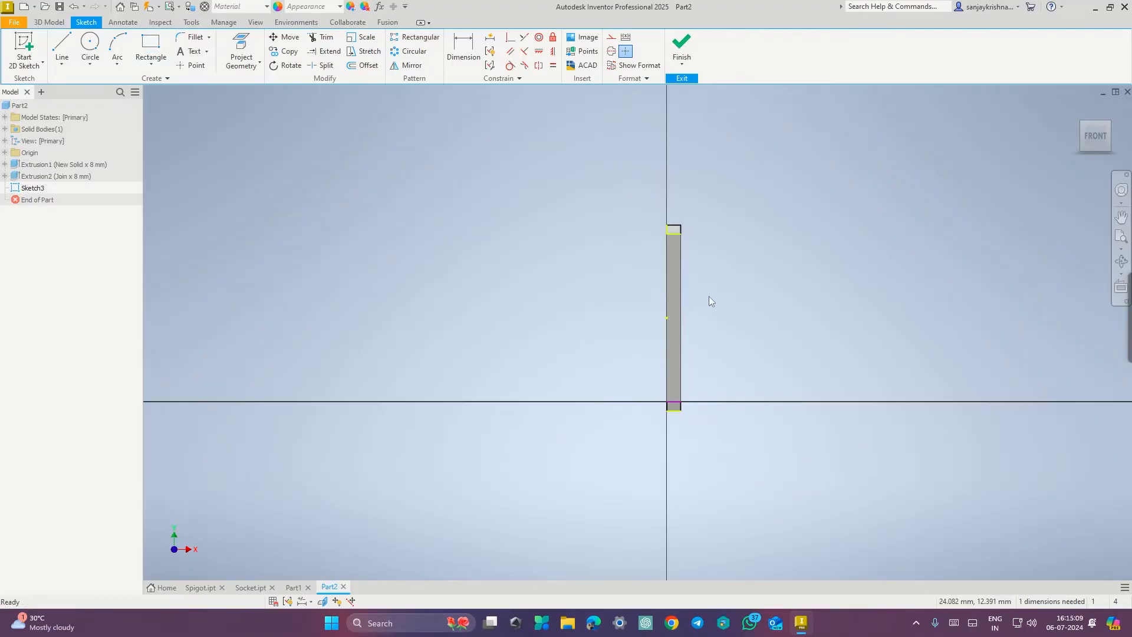
{"action": "scroll", "coordinate": [709, 296], "scroll_direction": "up", "scroll_amount": 4}
{"action": "scroll", "coordinate": [709, 296], "scroll_direction": "down", "scroll_amount": 2}
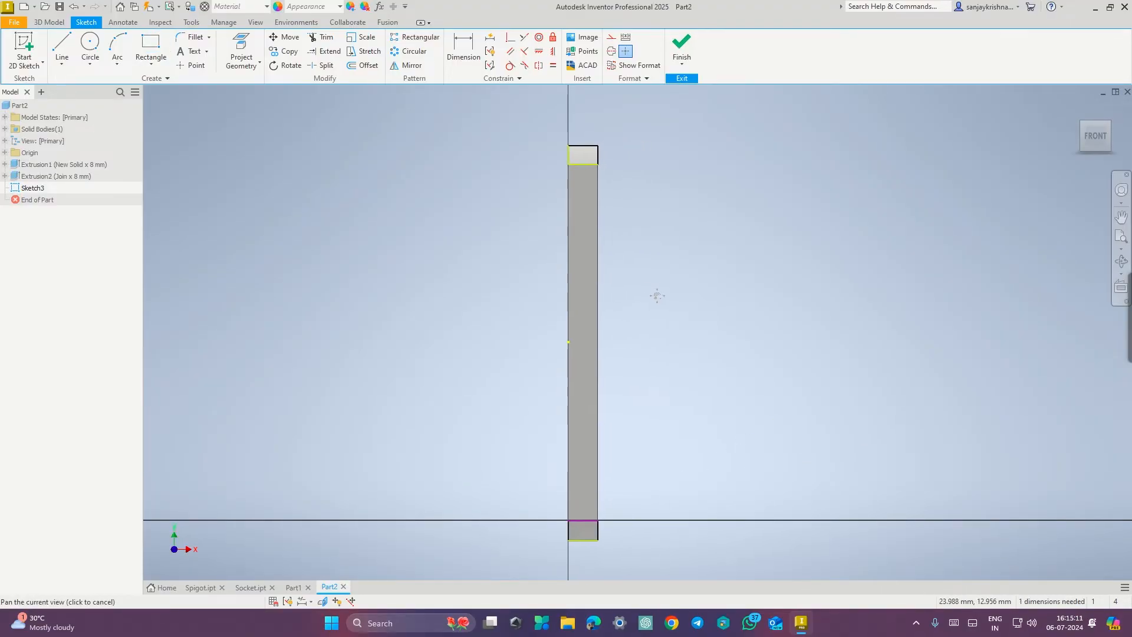
- Draw two inward-slanting lines in each end rectangle, from the corners nearest the body to the outer edge
{"action": "left_click", "coordinate": [62, 49]}
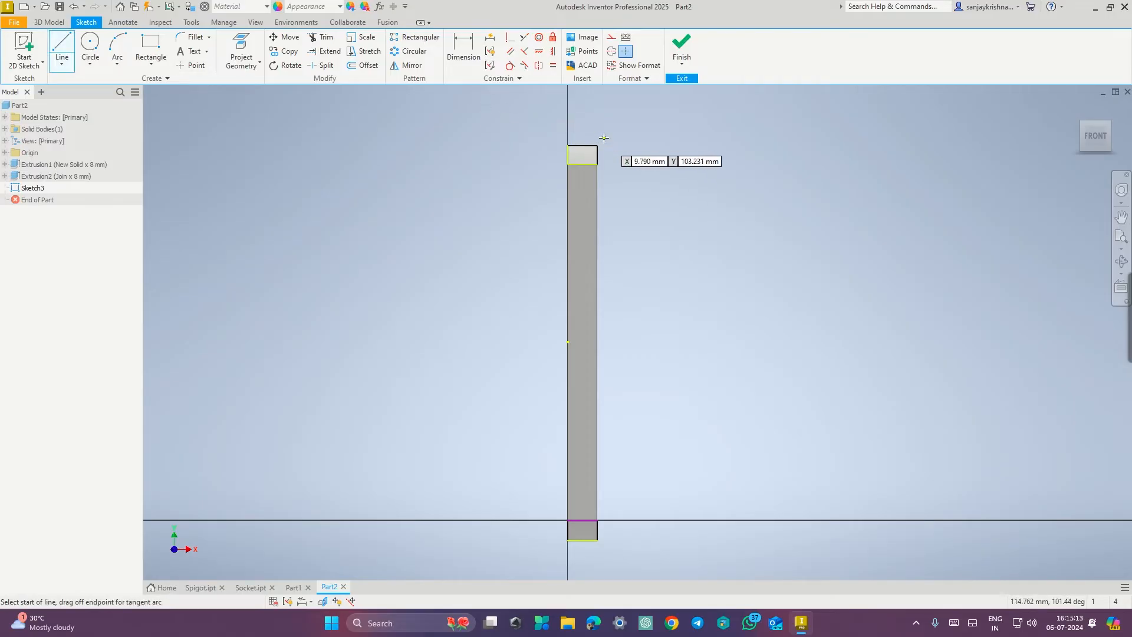
{"action": "left_click", "coordinate": [567, 167]}
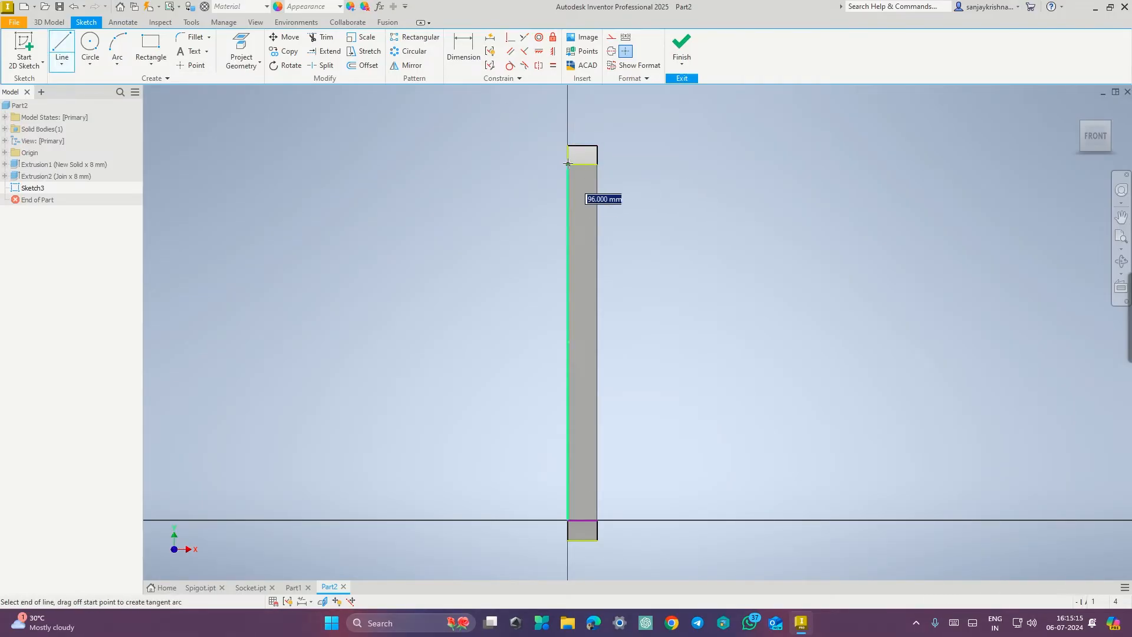
{"action": "double_click", "coordinate": [576, 145]}
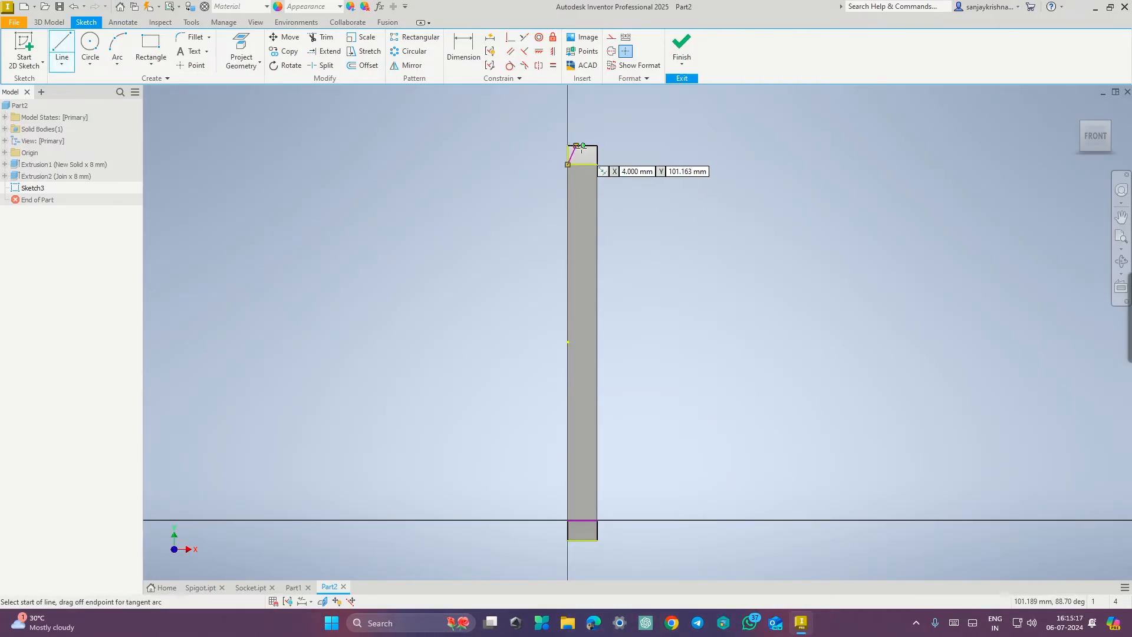
{"action": "left_click", "coordinate": [597, 165]}
{"action": "double_click", "coordinate": [587, 145]}
{"action": "left_click", "coordinate": [569, 521]}
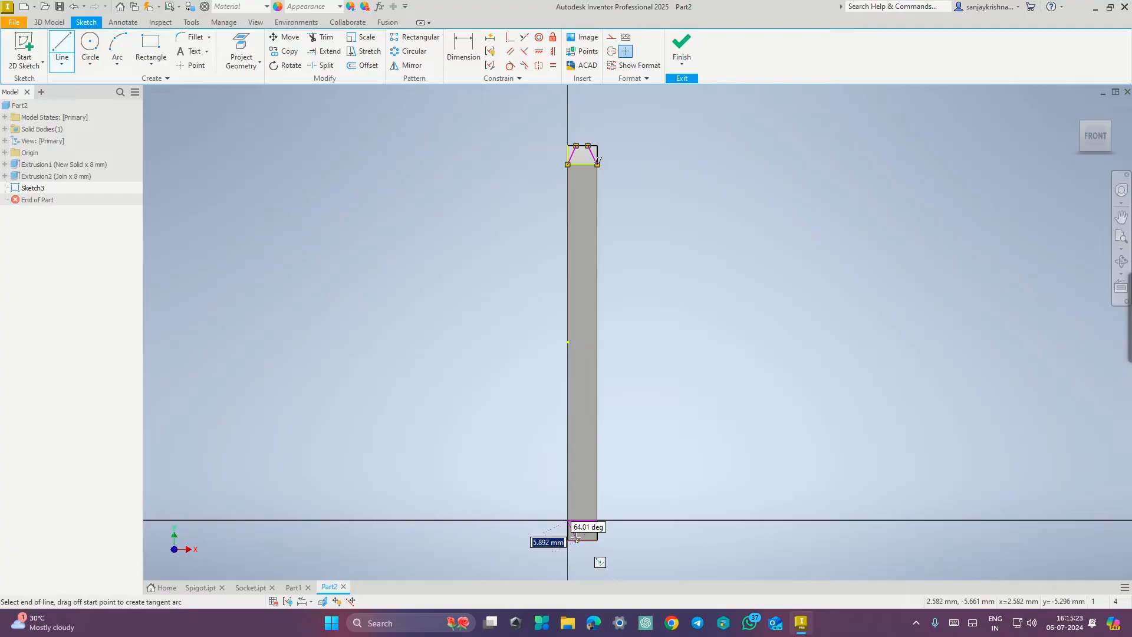
{"action": "left_click", "coordinate": [576, 540]}
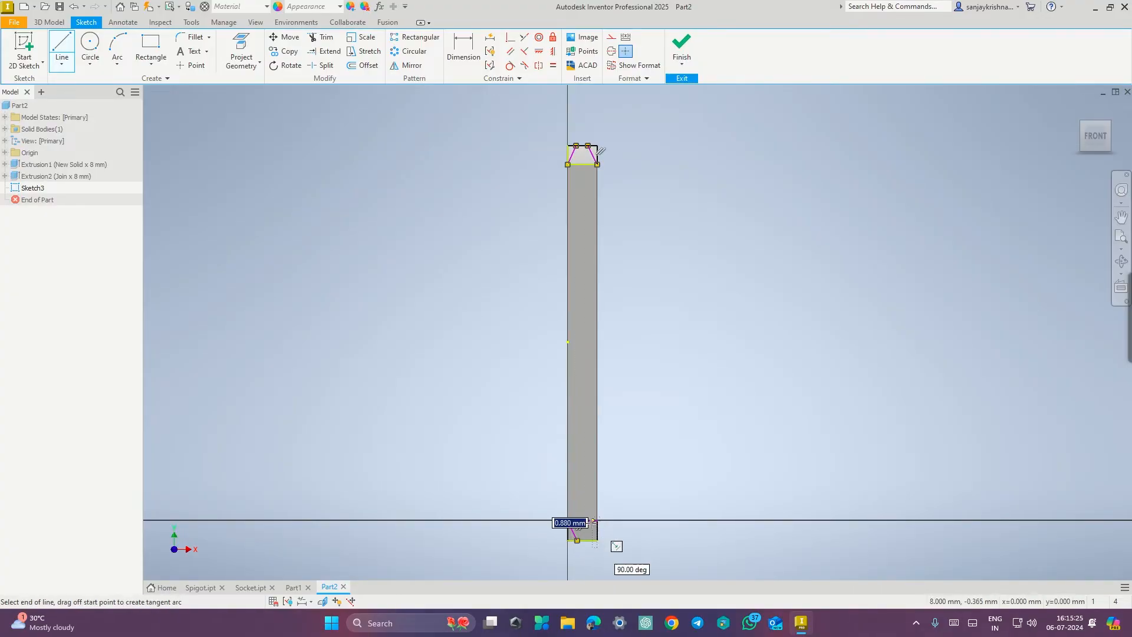
{"action": "left_click", "coordinate": [588, 540]}
{"action": "double_click", "coordinate": [597, 520]}
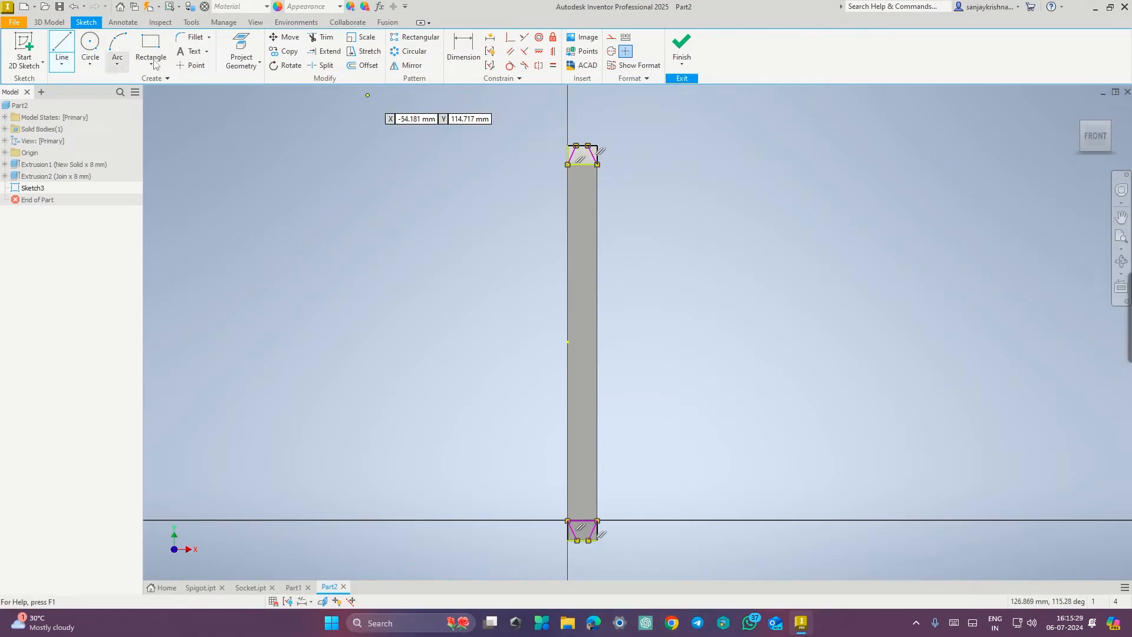
- Dimension the outer ends of both upper slanted lines 2 mm in from the sides of the cotter
{"action": "left_click", "coordinate": [463, 50]}
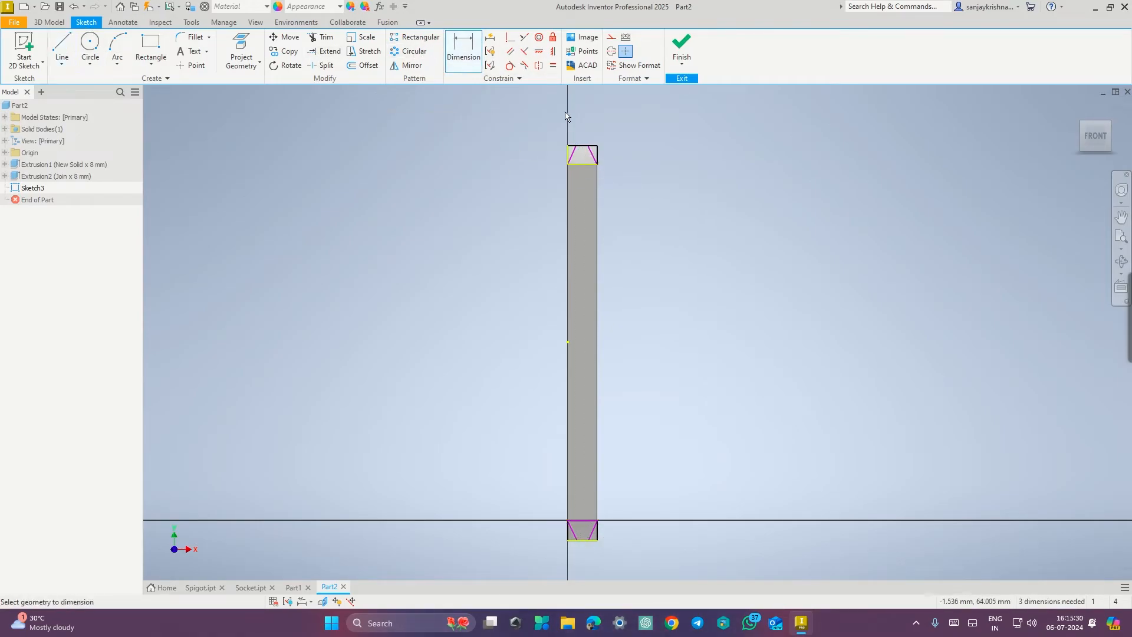
{"action": "left_click", "coordinate": [569, 150]}
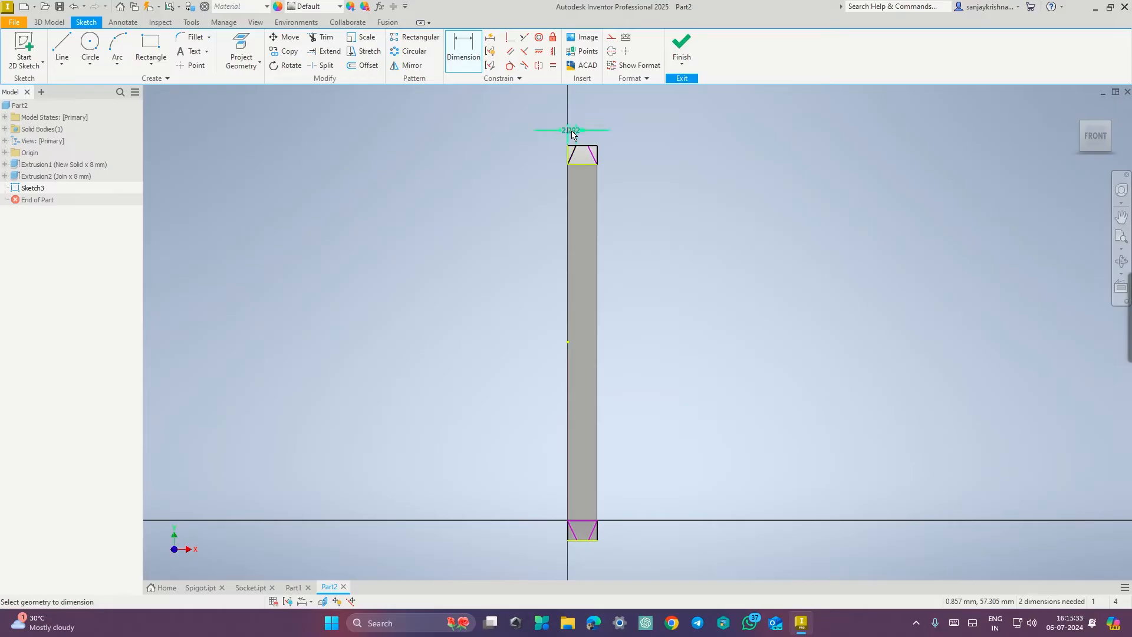
{"action": "left_click", "coordinate": [572, 136]}
{"action": "type", "text": "2"}
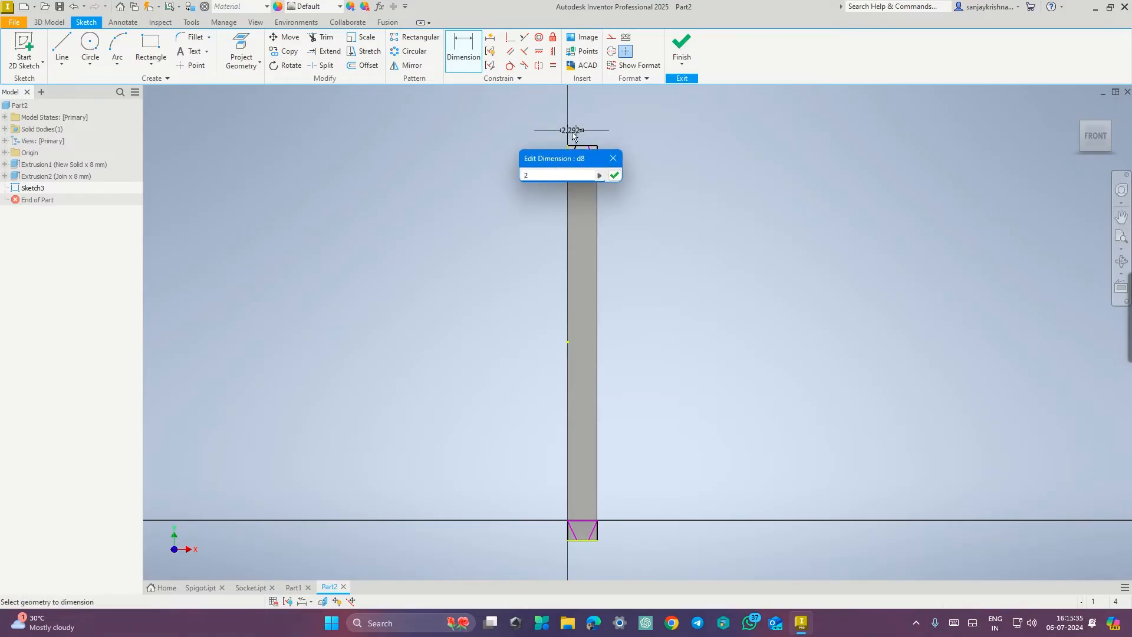
{"action": "key", "text": "Return"}
{"action": "left_click", "coordinate": [589, 146]}
{"action": "left_click", "coordinate": [597, 146]}
{"action": "left_click", "coordinate": [597, 142]}
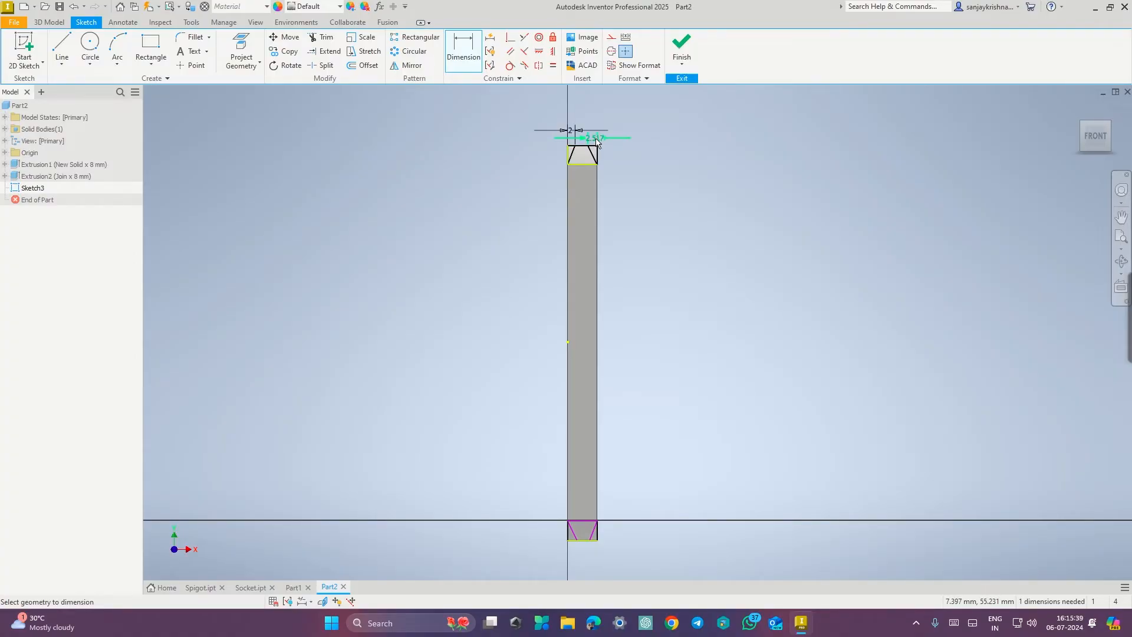
{"action": "type", "text": "2"}
{"action": "key", "text": "Return"}
- Dimension the outer end of the lower right slanted line 2 mm in from the cotter's side
{"action": "middle_click_drag", "start_coordinate": [627, 568], "coordinate": [634, 434]}
{"action": "left_click", "coordinate": [598, 415]}
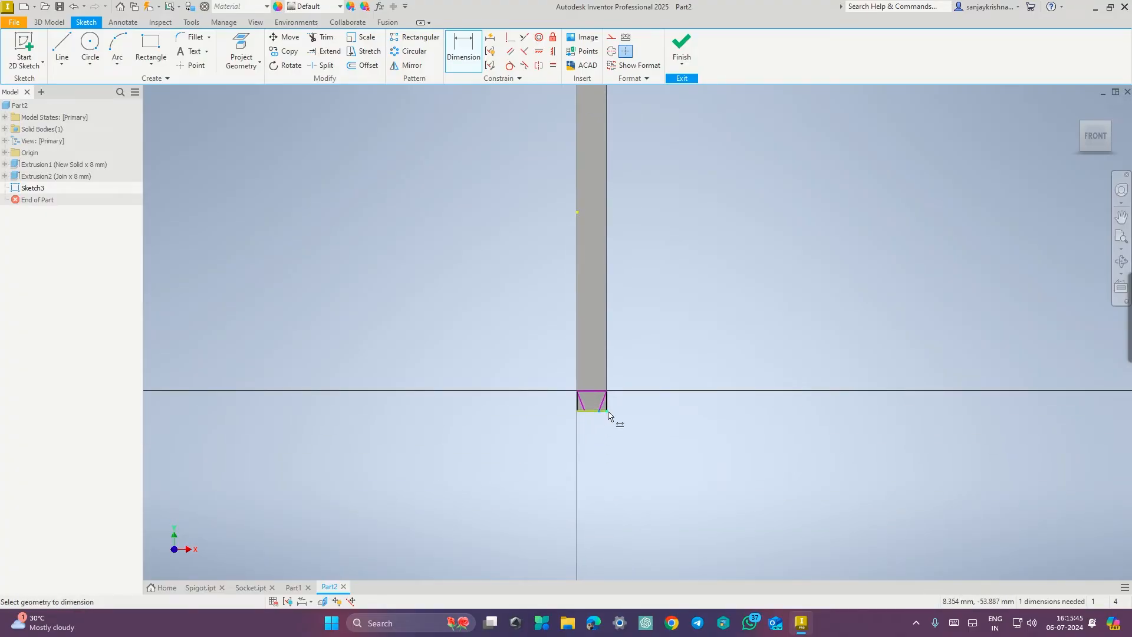
{"action": "left_click", "coordinate": [604, 428]}
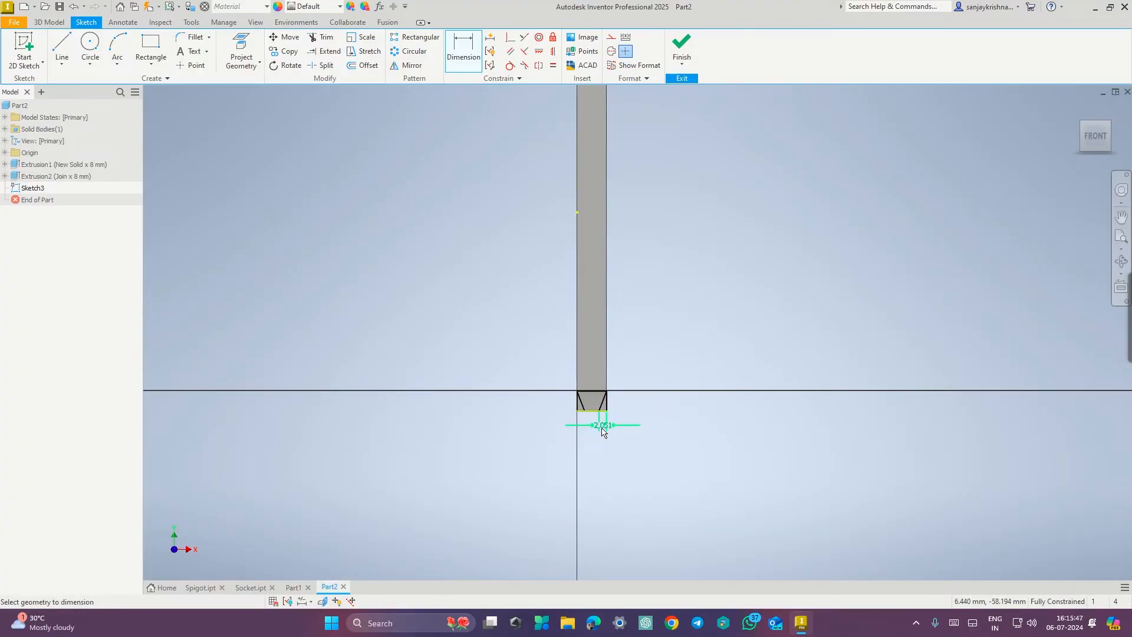
{"action": "left_click", "coordinate": [602, 432]}
{"action": "type", "text": "2"}
{"action": "key", "text": "Return"}
{"action": "left_click", "coordinate": [580, 412]}
{"action": "left_click", "coordinate": [585, 455]}
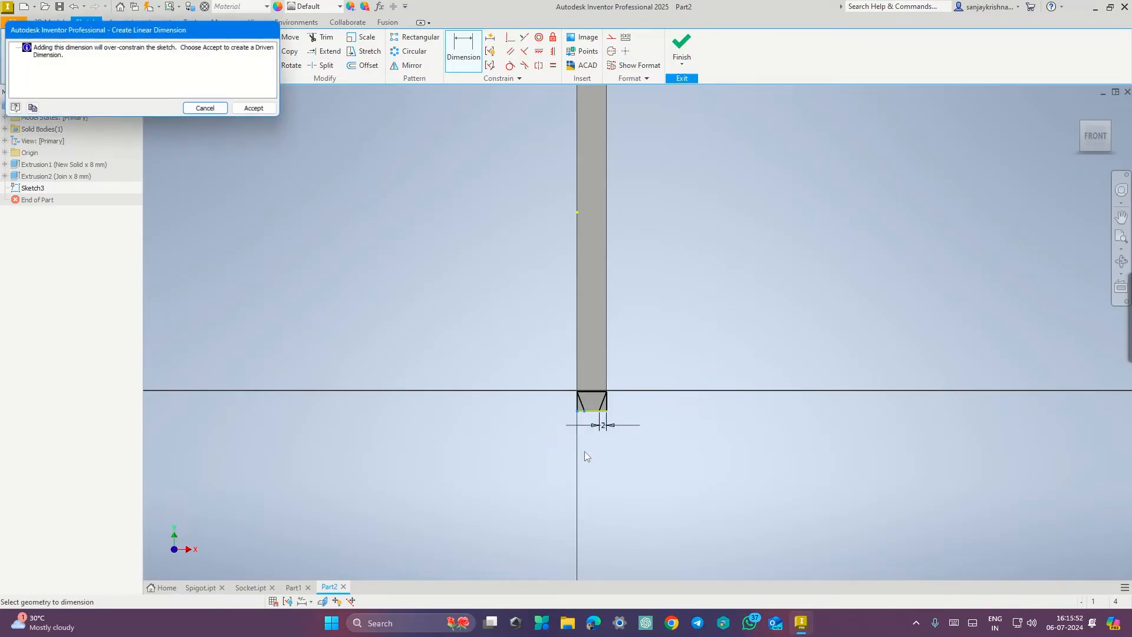
{"action": "left_click", "coordinate": [224, 114]}
{"action": "scroll", "coordinate": [625, 254], "scroll_direction": "down", "scroll_amount": 2}
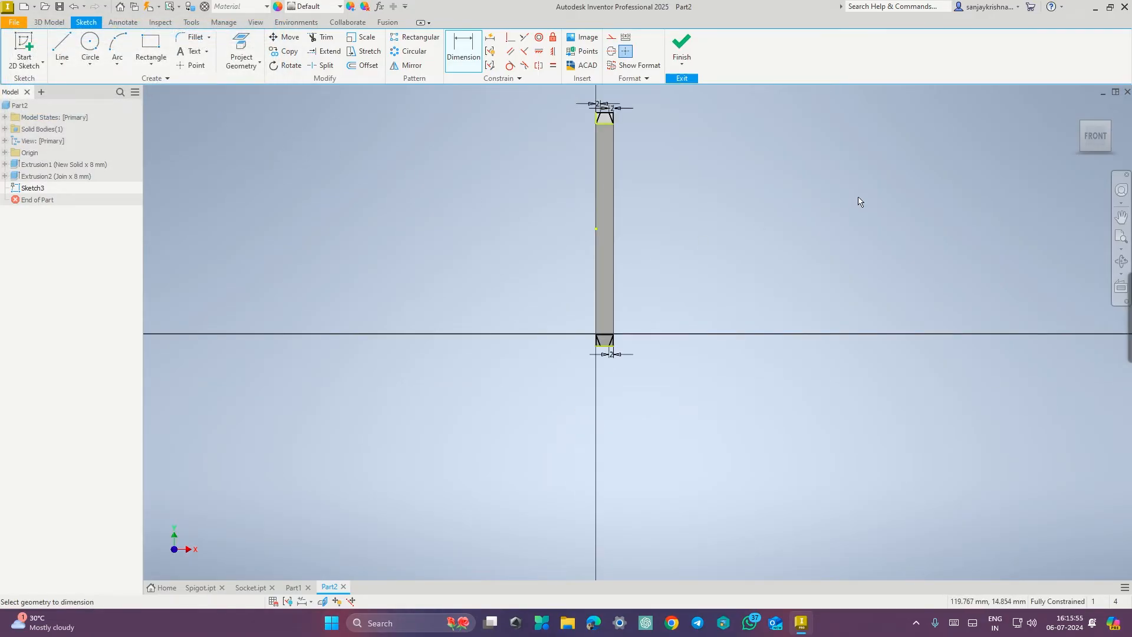
- Finish the sketch and cut its four corner triangles through all of the cotter to taper both rounded ends
{"action": "left_click", "coordinate": [681, 47]}
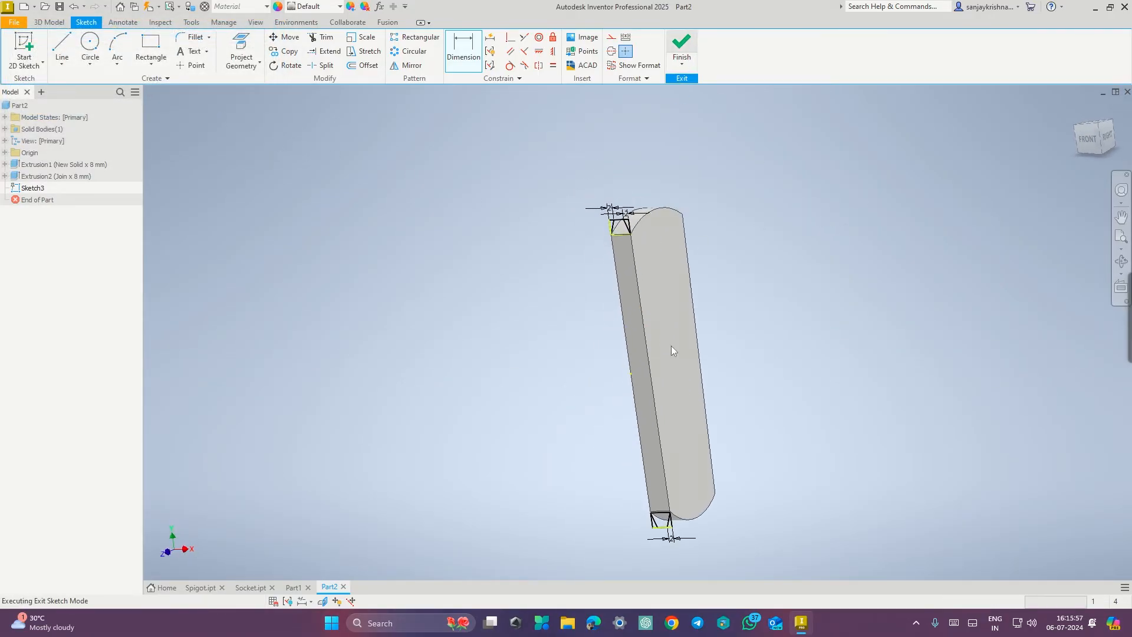
{"action": "scroll", "coordinate": [589, 301], "scroll_direction": "down", "scroll_amount": 4}
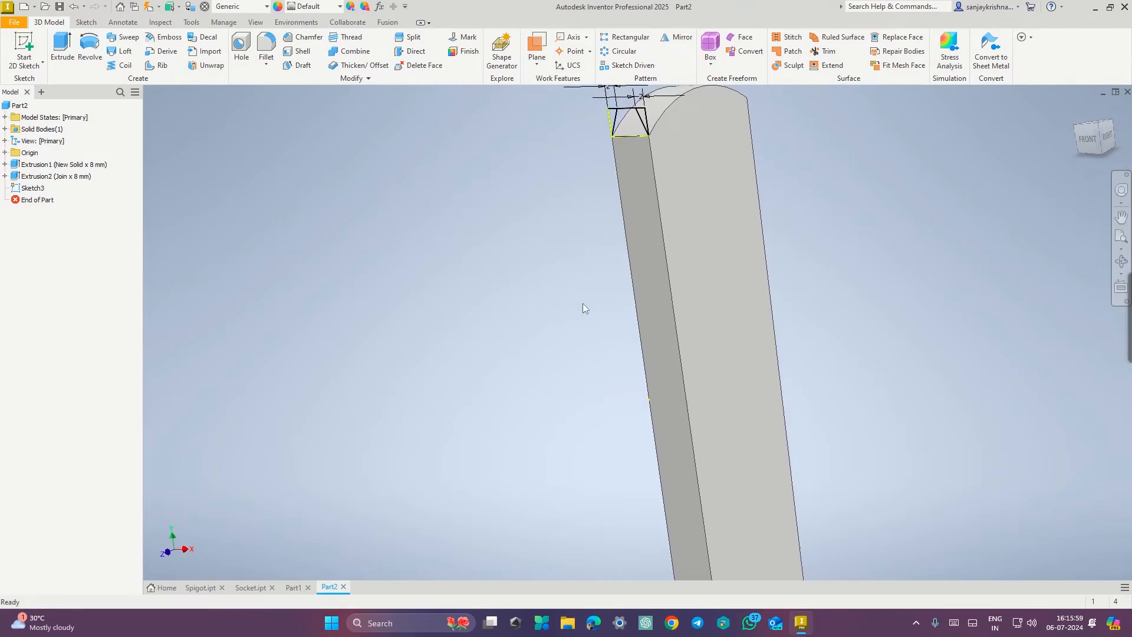
{"action": "scroll", "coordinate": [582, 303], "scroll_direction": "up", "scroll_amount": 3}
{"action": "left_click", "coordinate": [62, 47]}
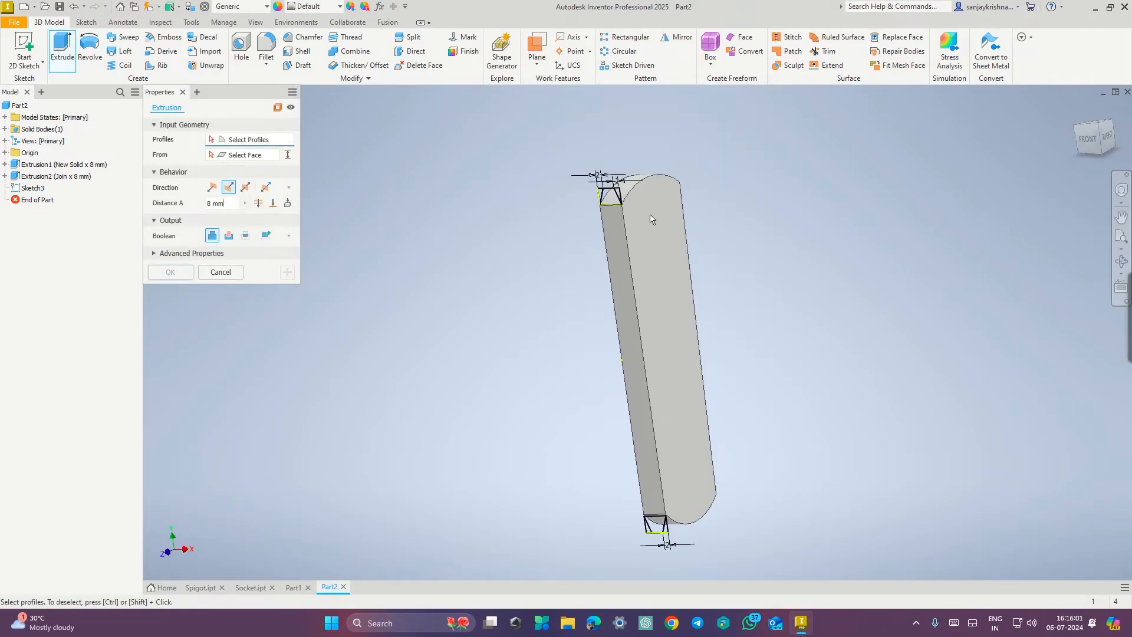
{"action": "scroll", "coordinate": [582, 197], "scroll_direction": "down", "scroll_amount": 4}
{"action": "scroll", "coordinate": [582, 198], "scroll_direction": "down", "scroll_amount": 3}
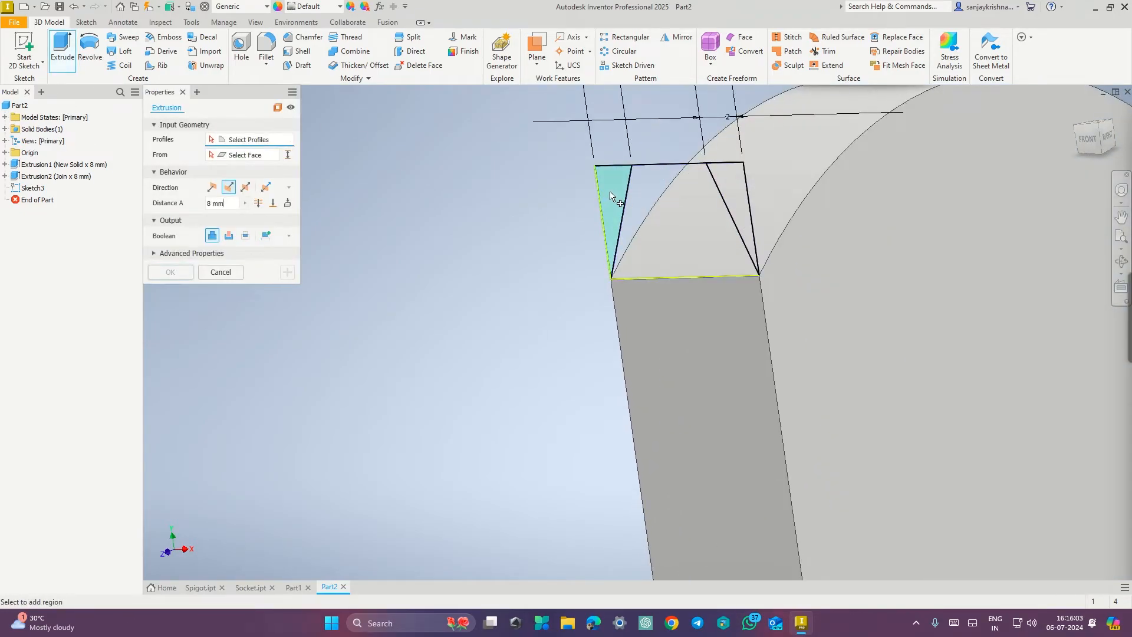
{"action": "left_click", "coordinate": [610, 196]}
{"action": "left_click", "coordinate": [737, 207]}
{"action": "scroll", "coordinate": [660, 344], "scroll_direction": "up", "scroll_amount": 3}
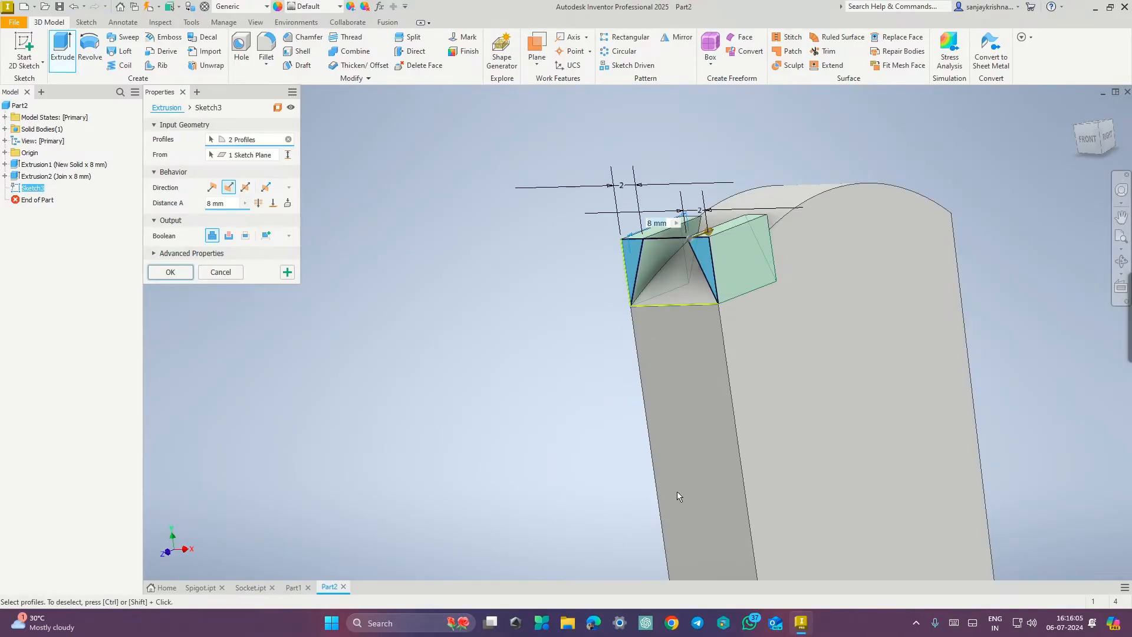
{"action": "scroll", "coordinate": [676, 494], "scroll_direction": "up", "scroll_amount": 5}
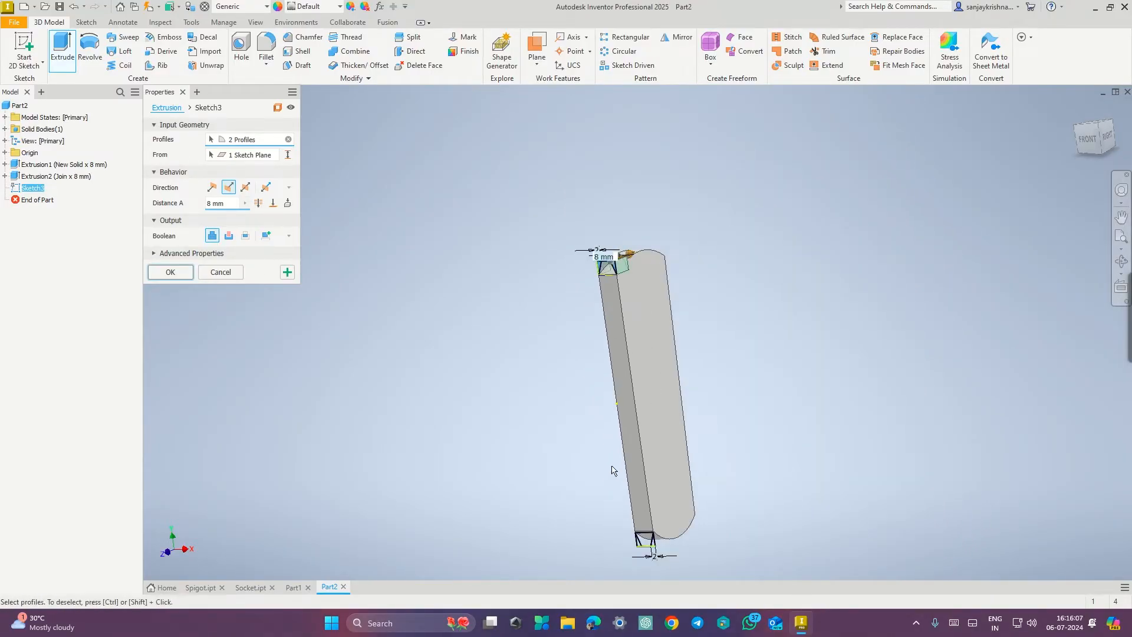
{"action": "scroll", "coordinate": [609, 531], "scroll_direction": "down", "scroll_amount": 3}
{"action": "left_click", "coordinate": [729, 563]}
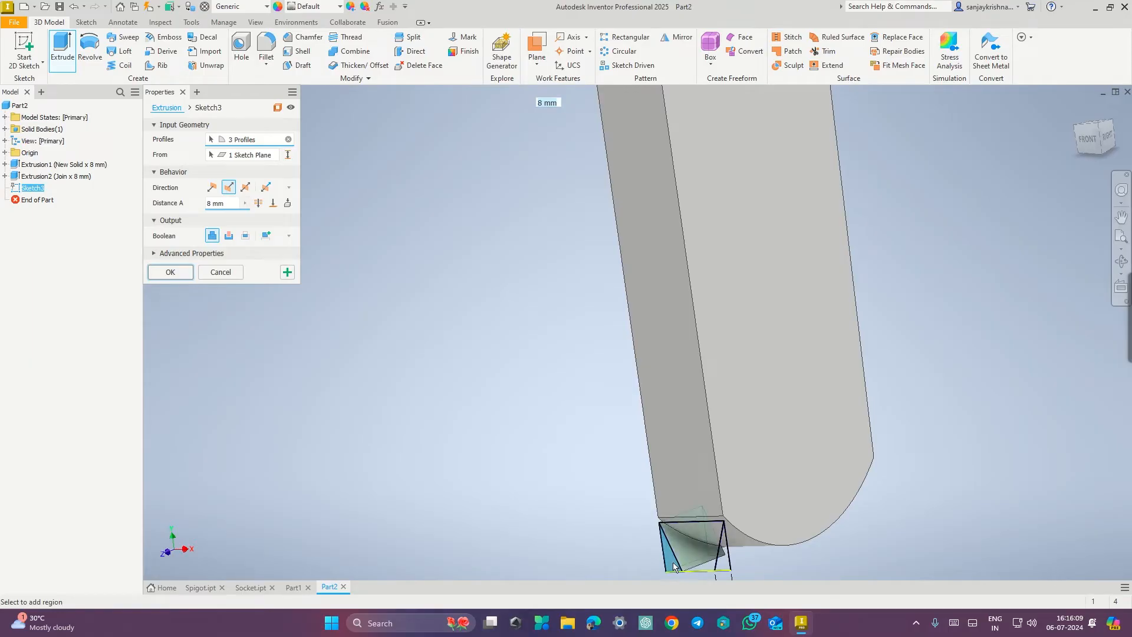
{"action": "left_click", "coordinate": [724, 564]}
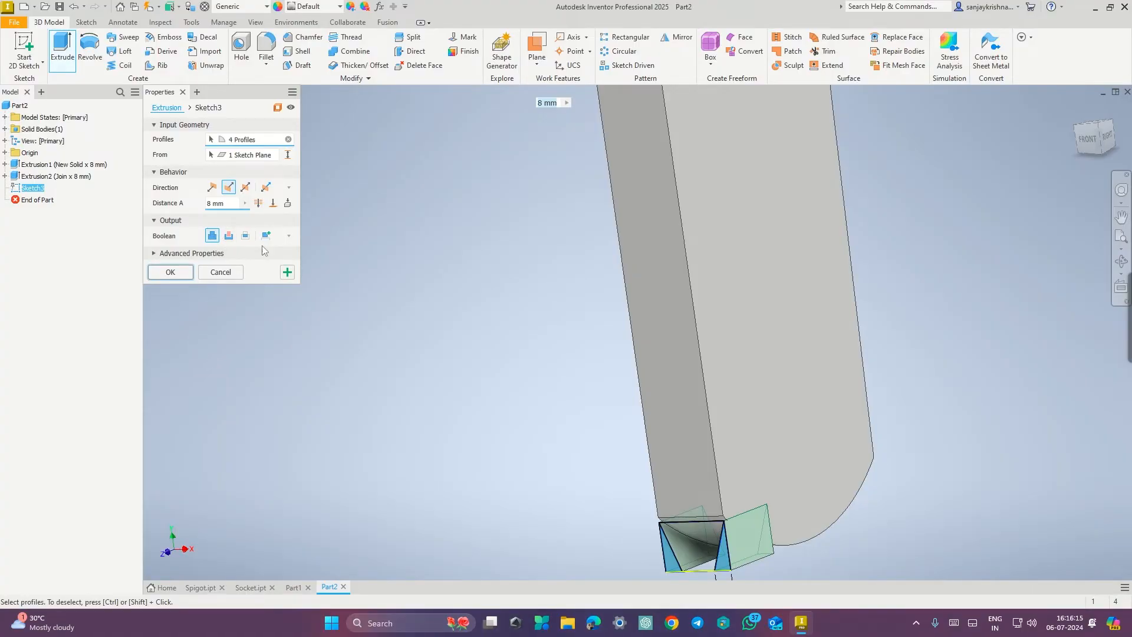
{"action": "key", "text": "Home"}
{"action": "left_click", "coordinate": [228, 236]}
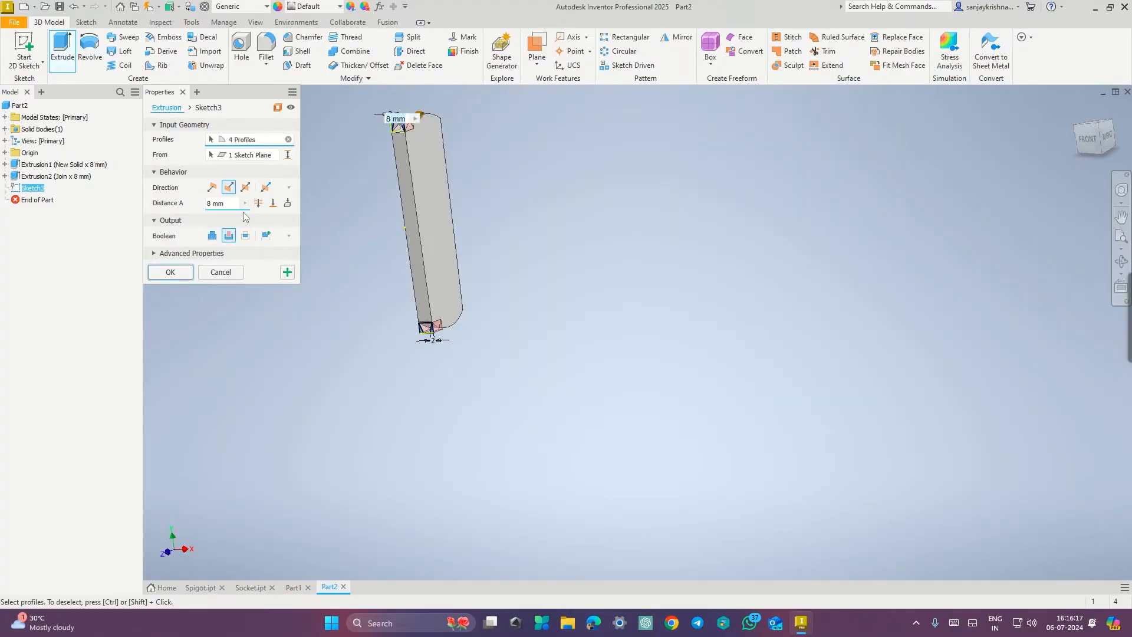
{"action": "left_click", "coordinate": [258, 203]}
{"action": "left_click", "coordinate": [170, 272]}
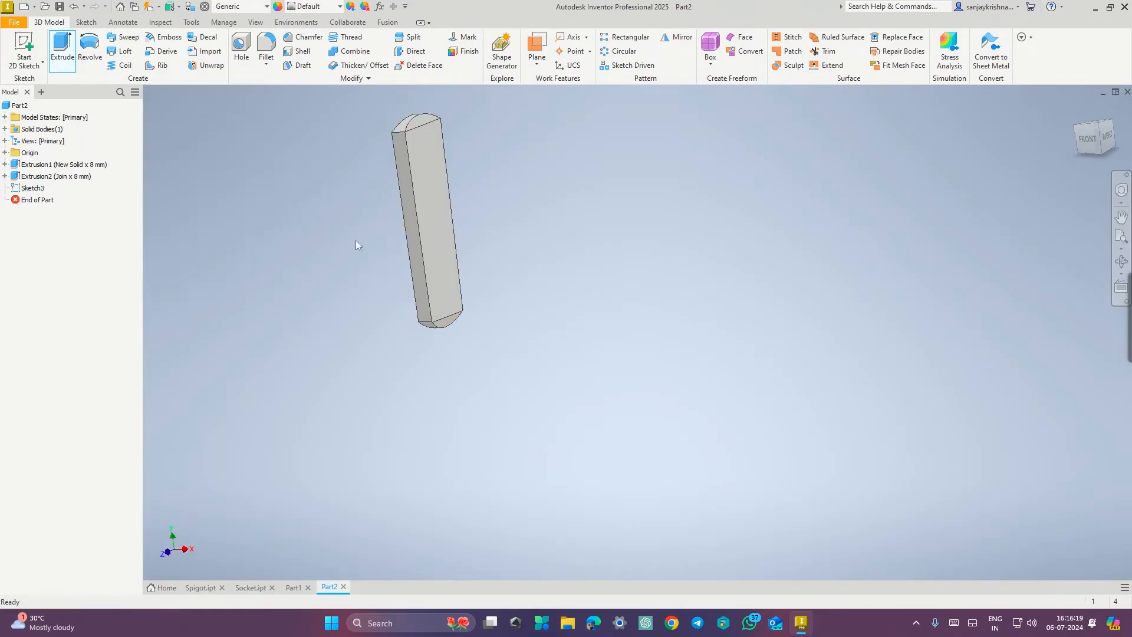
- Show the cotter in an isometric view from the back and save the part as Cottor in the spigot folder
{"action": "middle_click_drag", "start_coordinate": [505, 189], "coordinate": [878, 201], "text": "shift"}
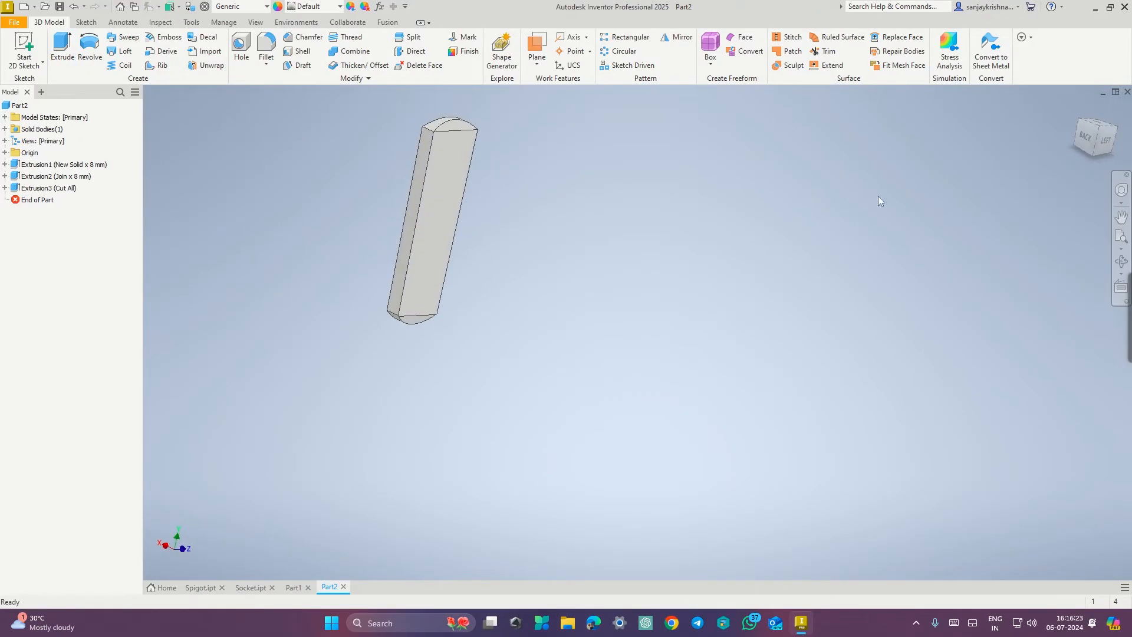
{"action": "left_click", "coordinate": [1098, 127]}
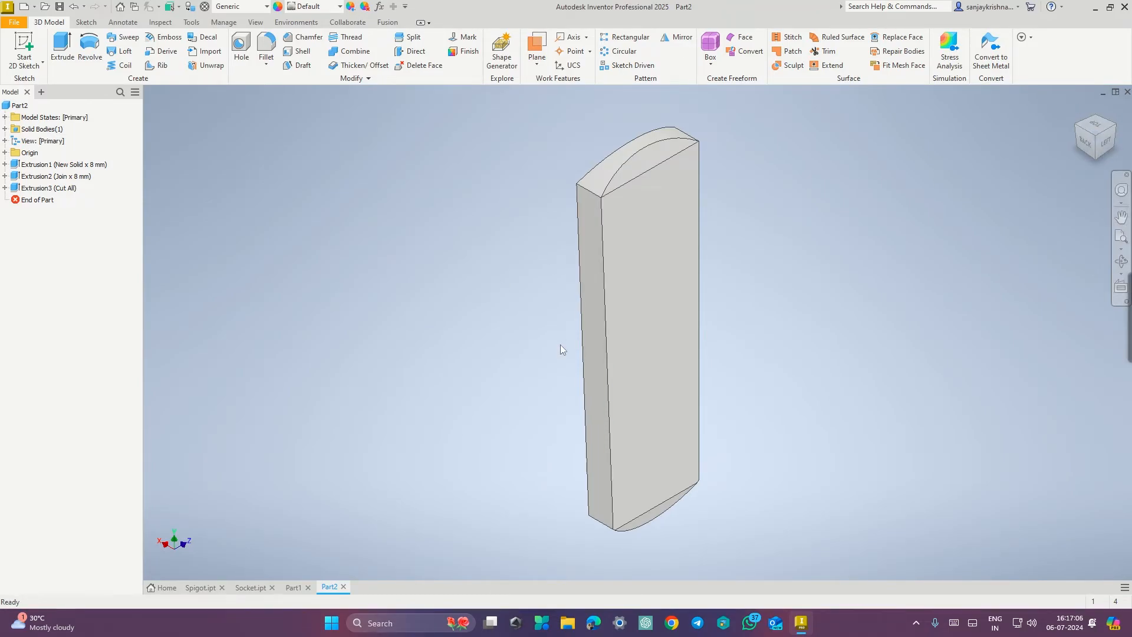
{"action": "key", "text": "ctrl+s"}
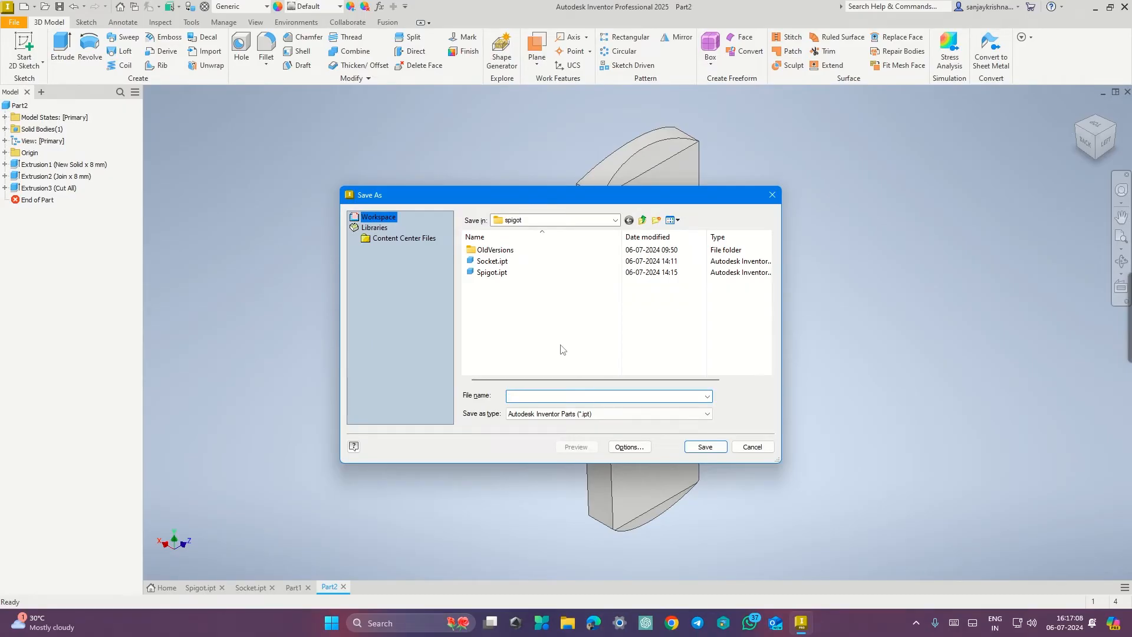
{"action": "type", "text": "Cottor"}
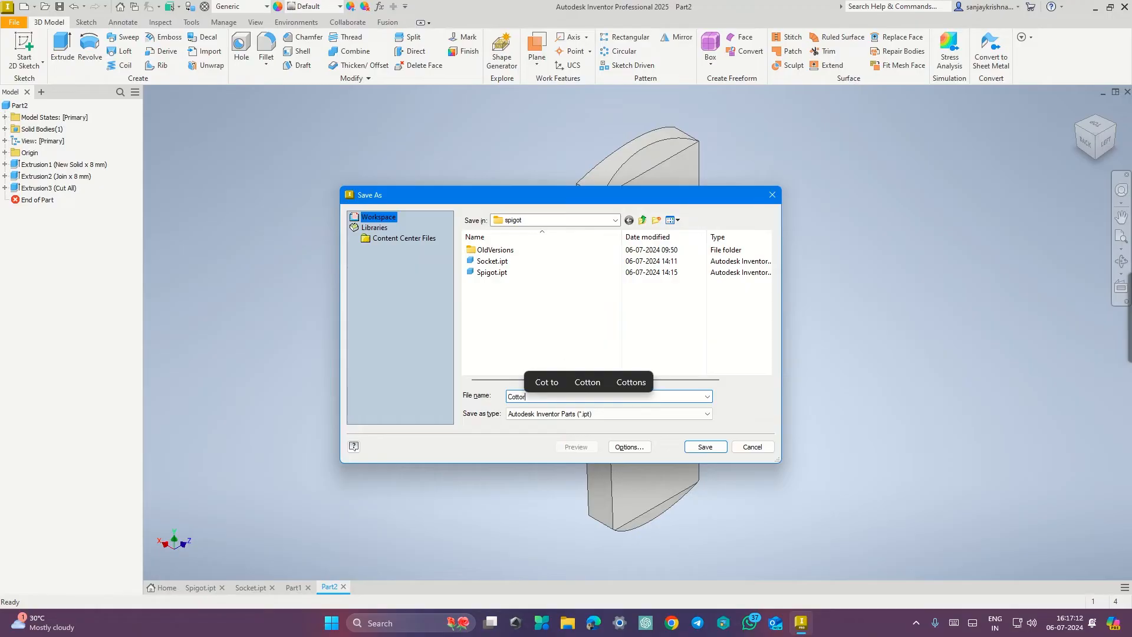
{"action": "key", "text": "BackSpace"}
{"action": "key", "text": "BackSpace"}
{"action": "type", "text": "er"}
{"action": "key", "text": "Return"}
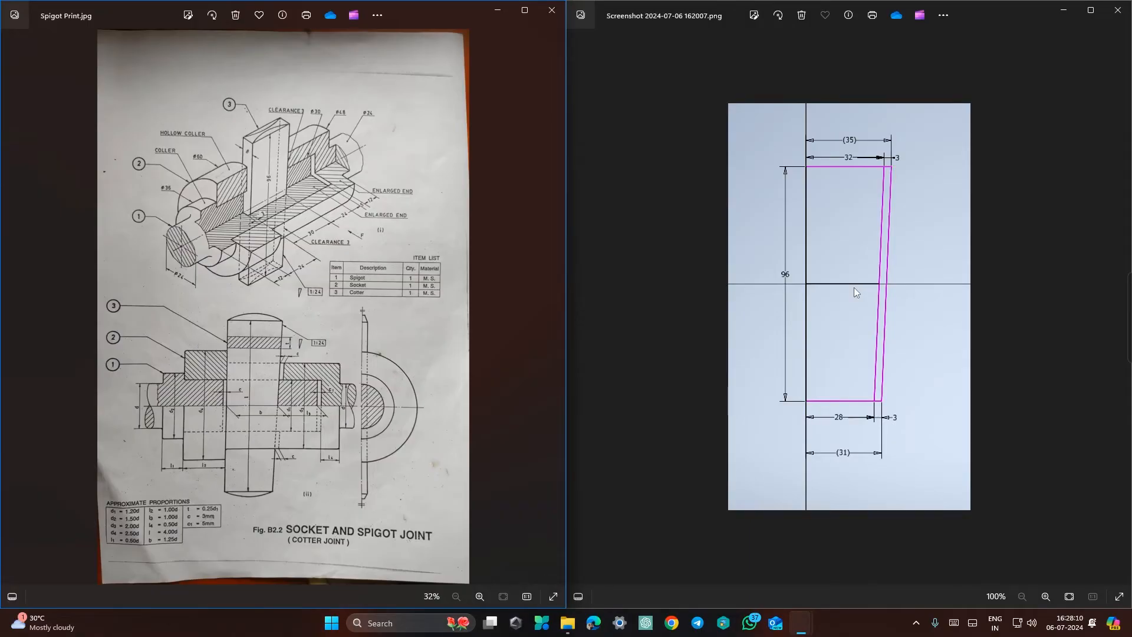
- In the Spigot part, consult the reference drawing and create a new sketch on the XY plane
{"action": "key", "text": "ctrl+super+Right"}
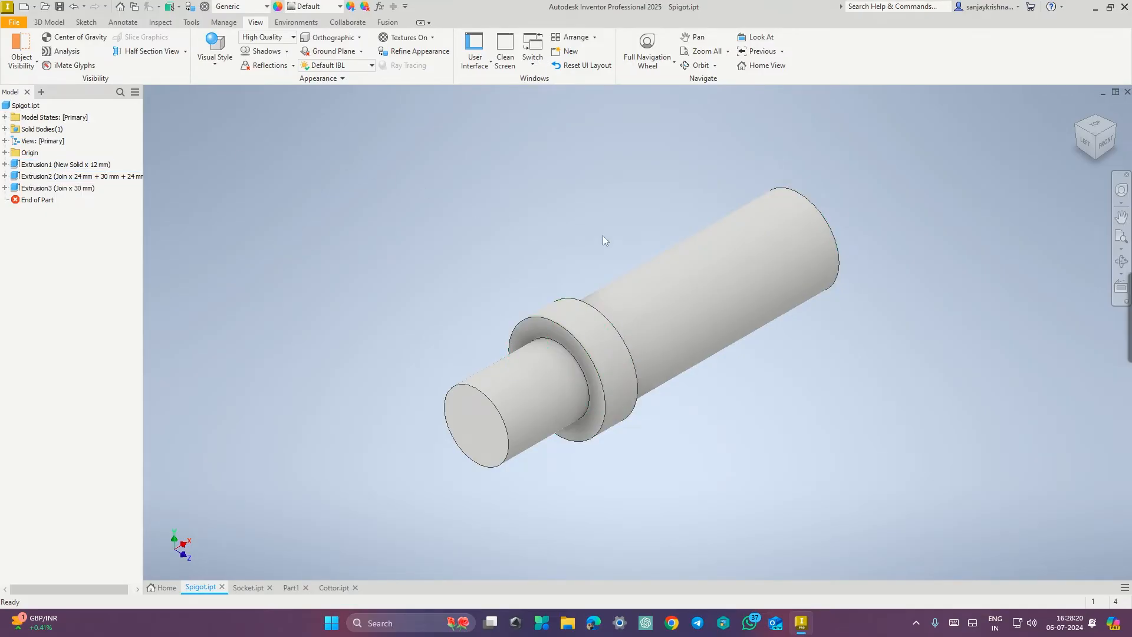
{"action": "key", "text": "ctrl+super+Right"}
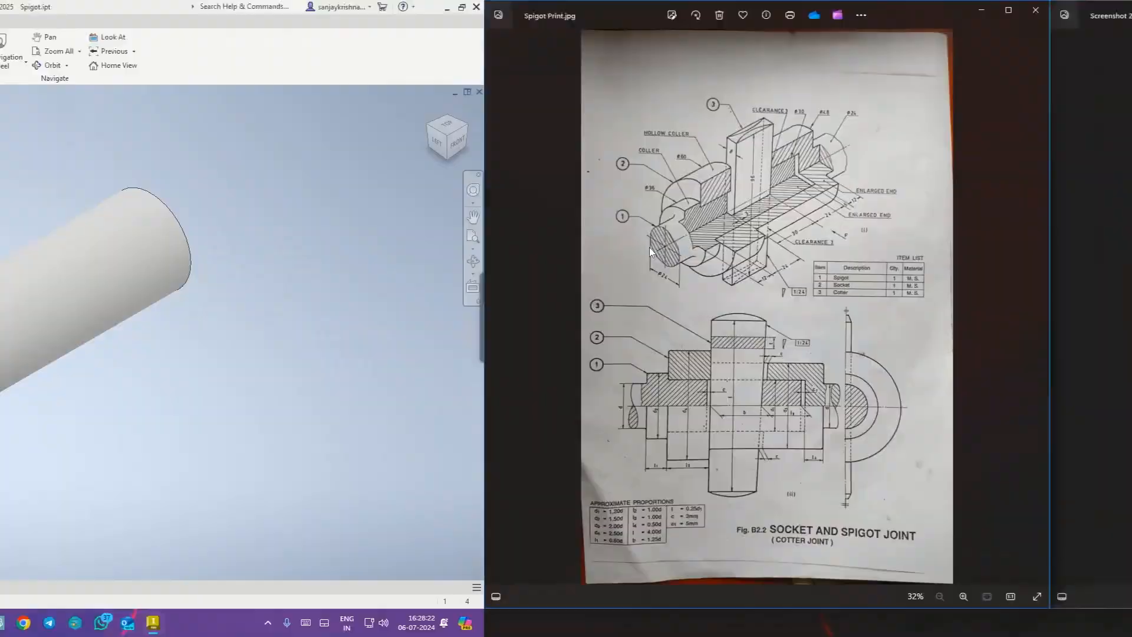
{"action": "key", "text": "ctrl+super+Left"}
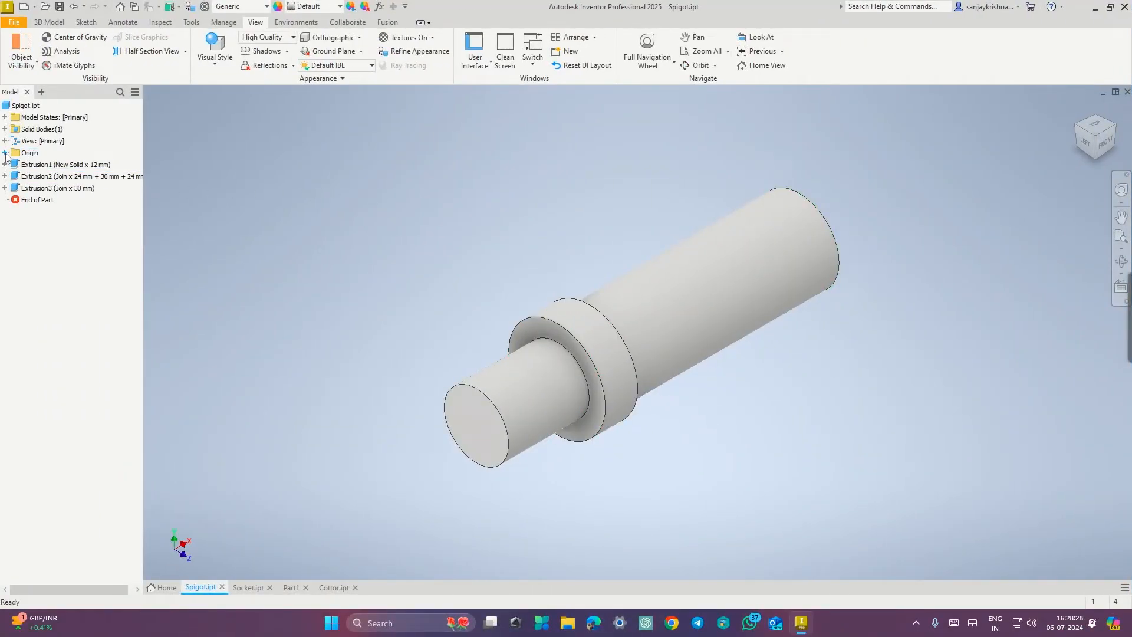
{"action": "left_click", "coordinate": [6, 154]}
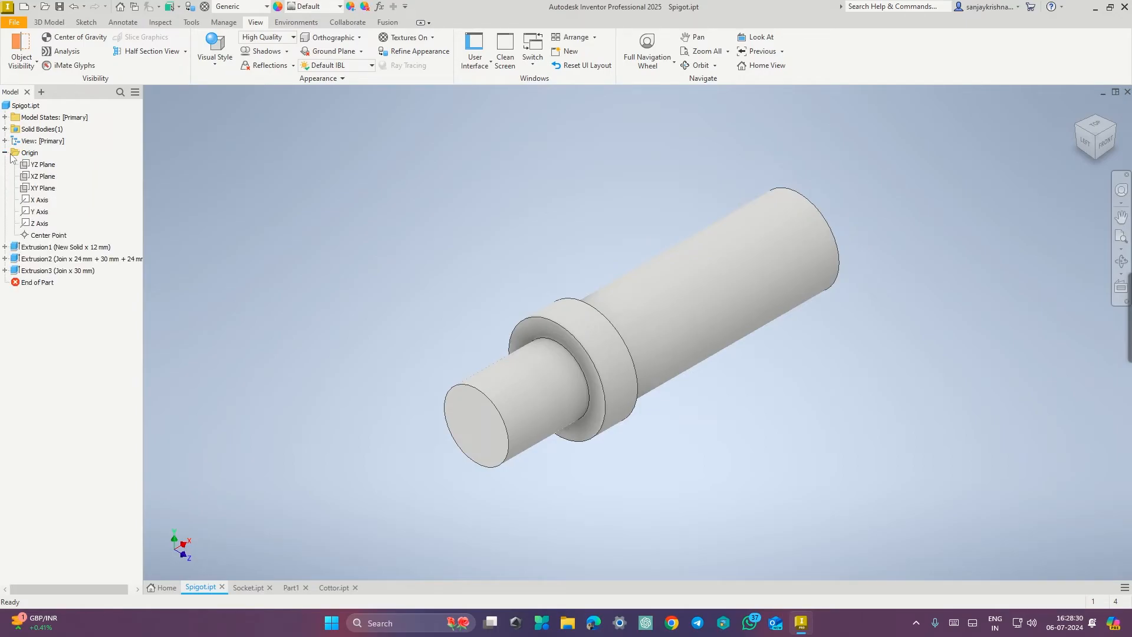
{"action": "right_click", "coordinate": [47, 190]}
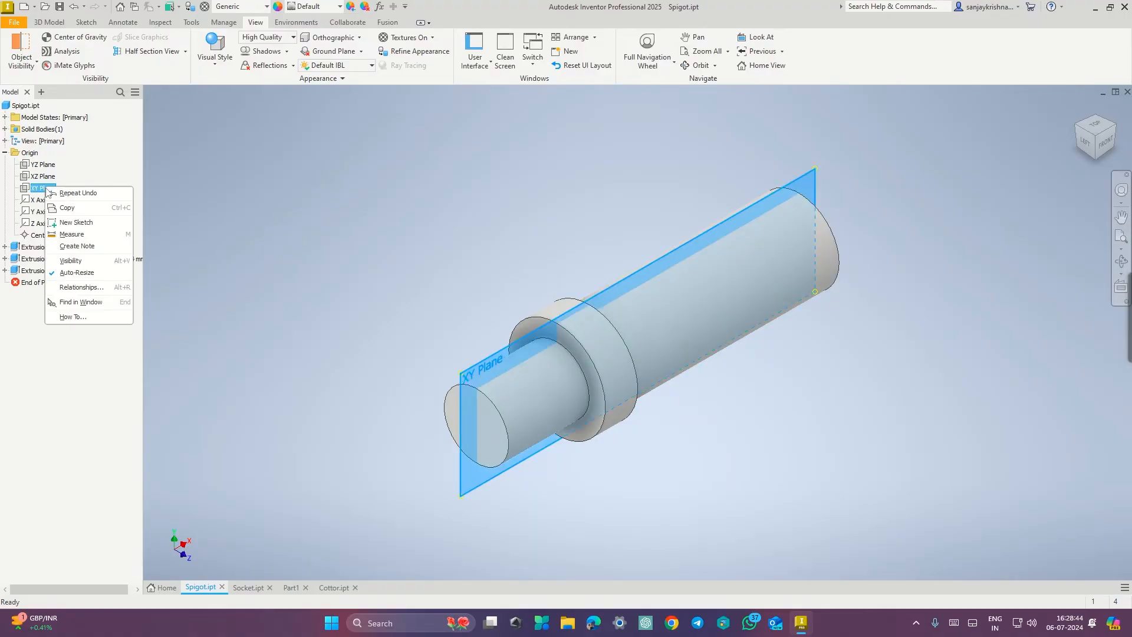
{"action": "left_click", "coordinate": [72, 223]}
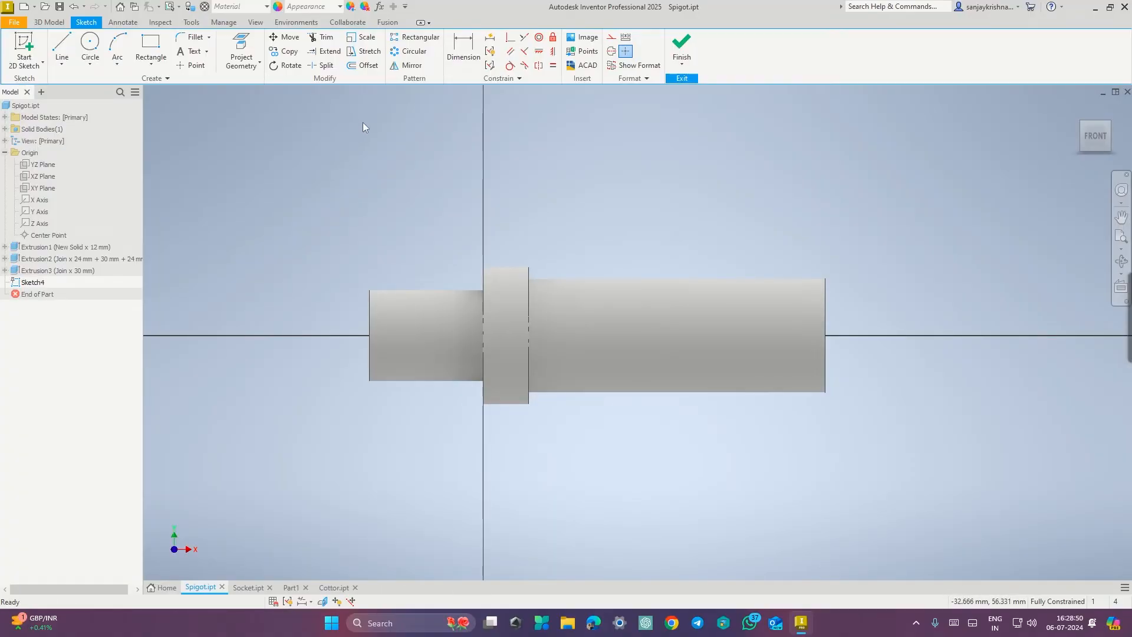
- Sketch a slightly slanted line crossing the spigot's long cylinder, just beyond the collar
{"action": "left_click", "coordinate": [66, 49]}
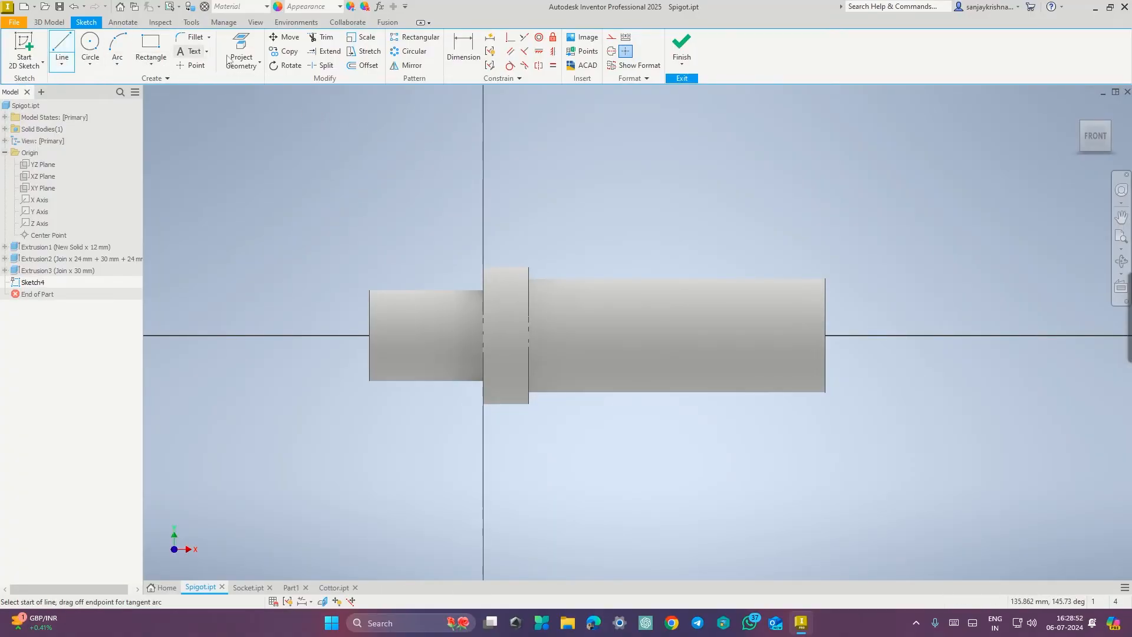
{"action": "left_click", "coordinate": [582, 160]}
{"action": "left_click", "coordinate": [594, 500]}
{"action": "key", "text": "Escape"}
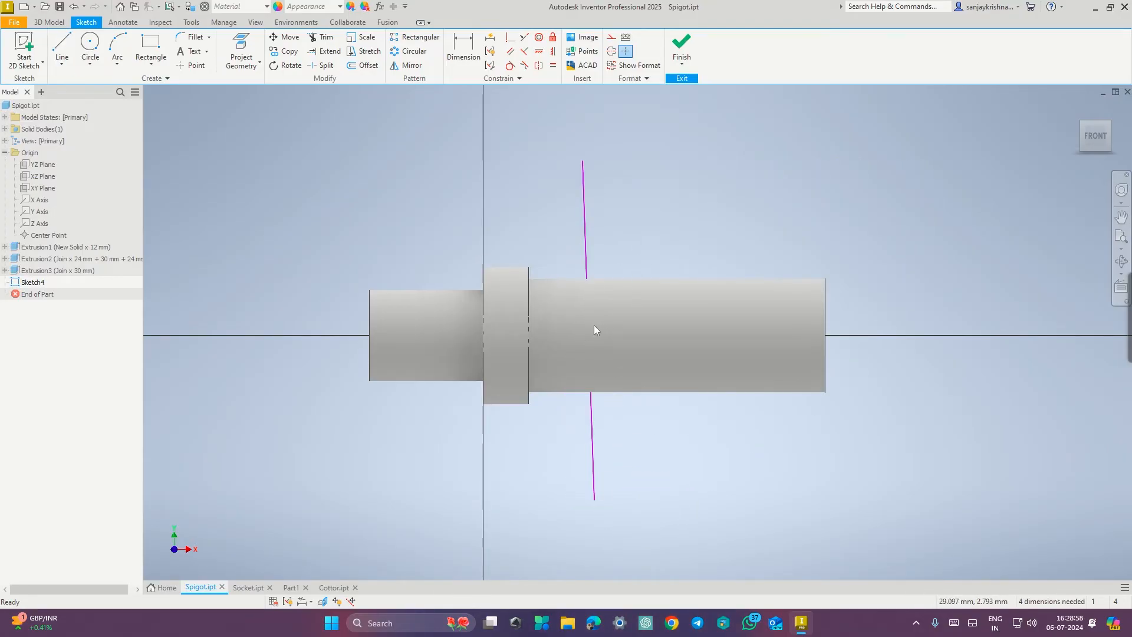
- Switch the visual style to wireframe and delete the slanted line from the sketch
{"action": "left_click", "coordinate": [254, 22]}
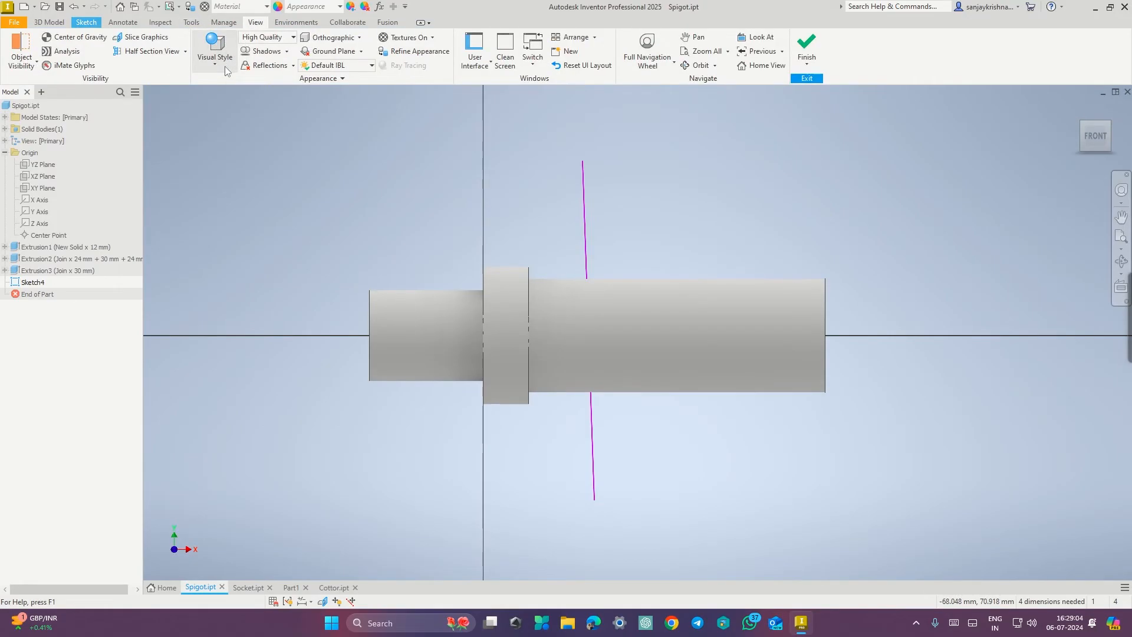
{"action": "left_click", "coordinate": [225, 66]}
{"action": "left_click", "coordinate": [254, 183]}
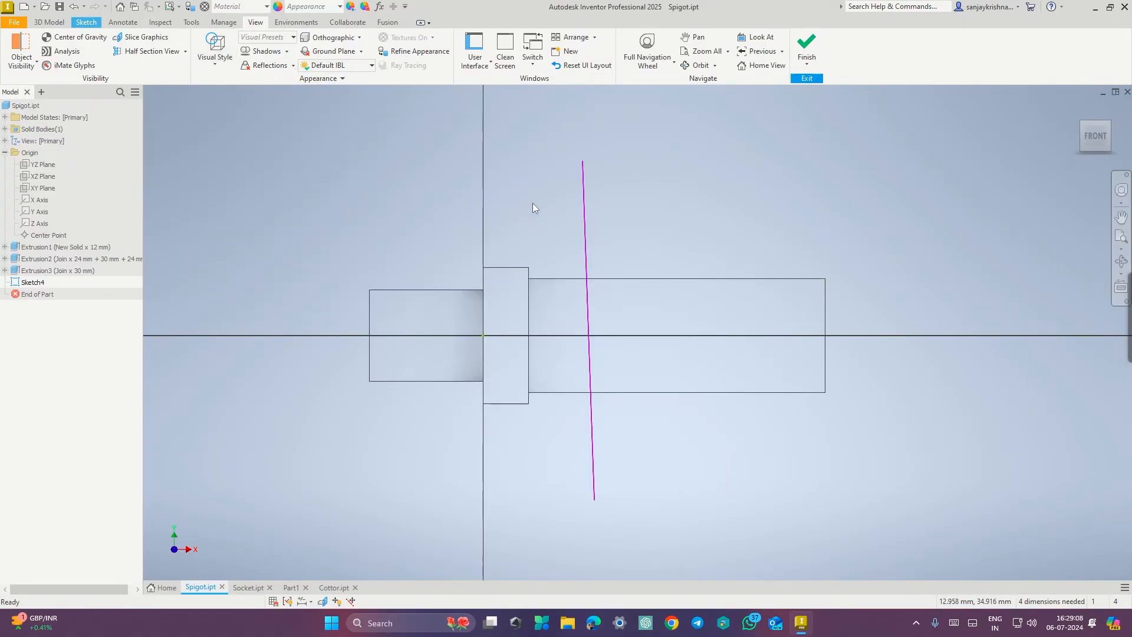
{"action": "left_click", "coordinate": [586, 246]}
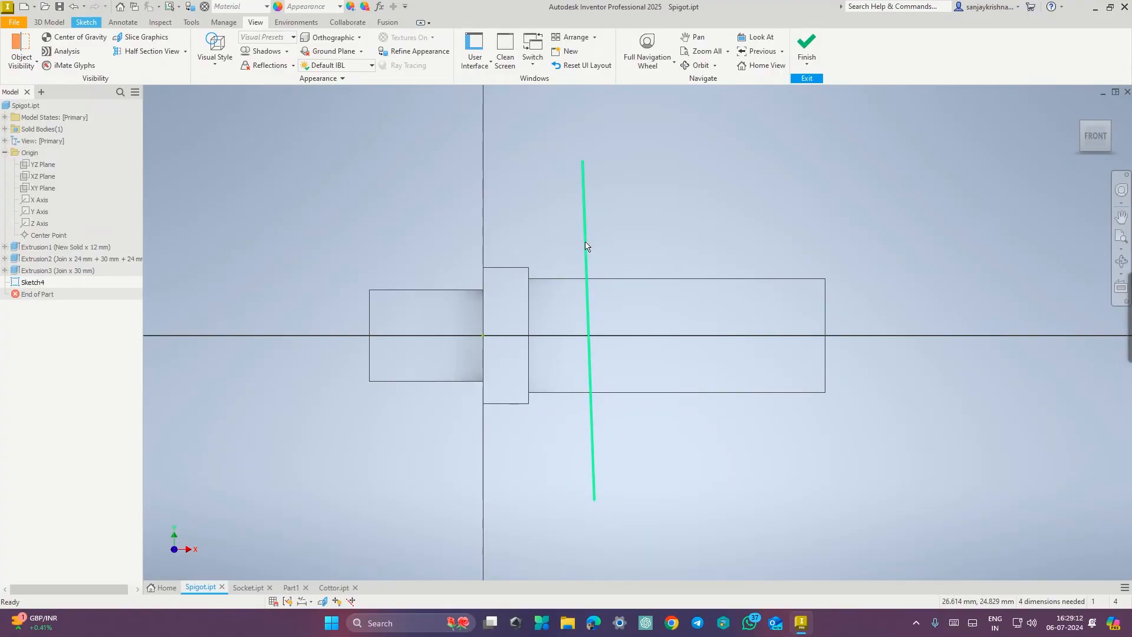
{"action": "key", "text": "Delete"}
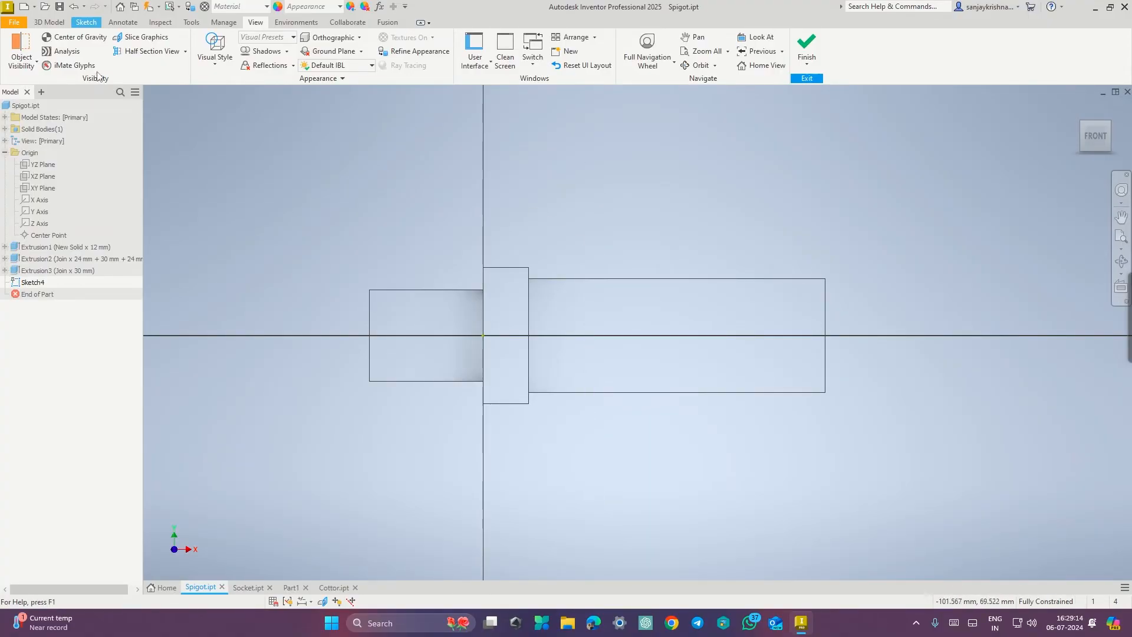
- Draw a vertical line 48 mm upward from the spigot's axis, about 38 mm along it from the origin
{"action": "left_click", "coordinate": [86, 21]}
{"action": "left_click", "coordinate": [61, 50]}
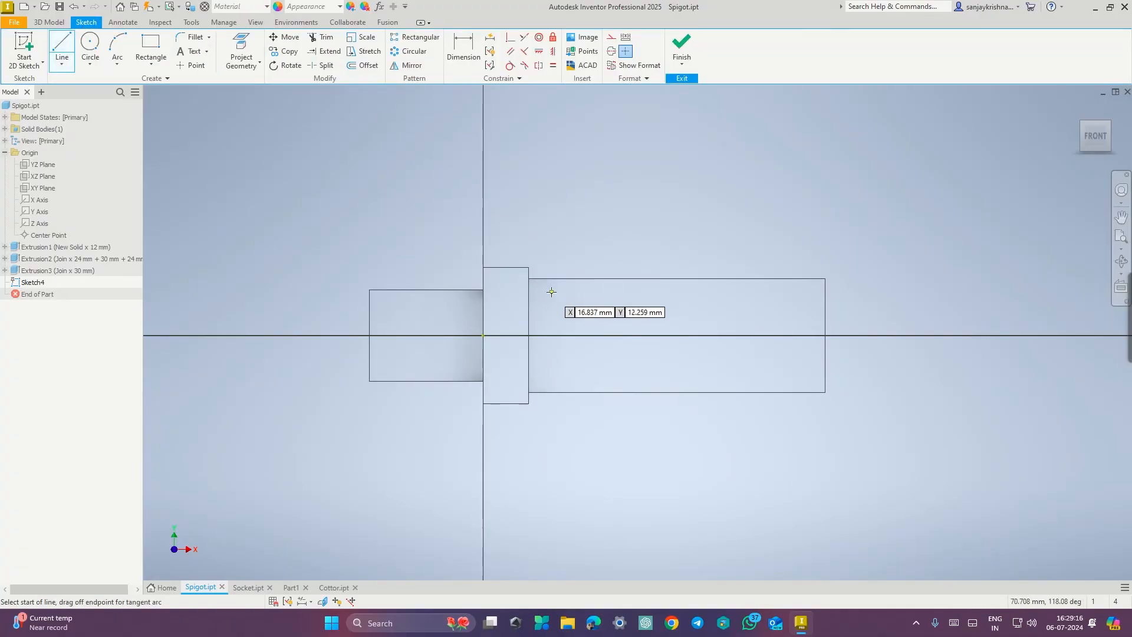
{"action": "left_click", "coordinate": [626, 335]}
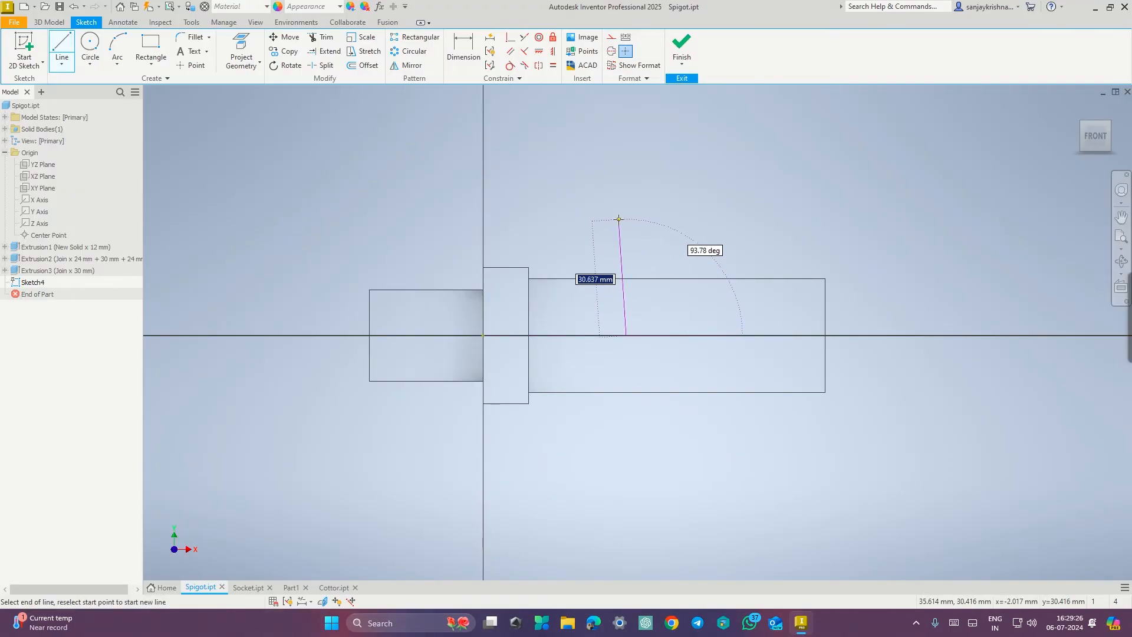
{"action": "type", "text": "48"}
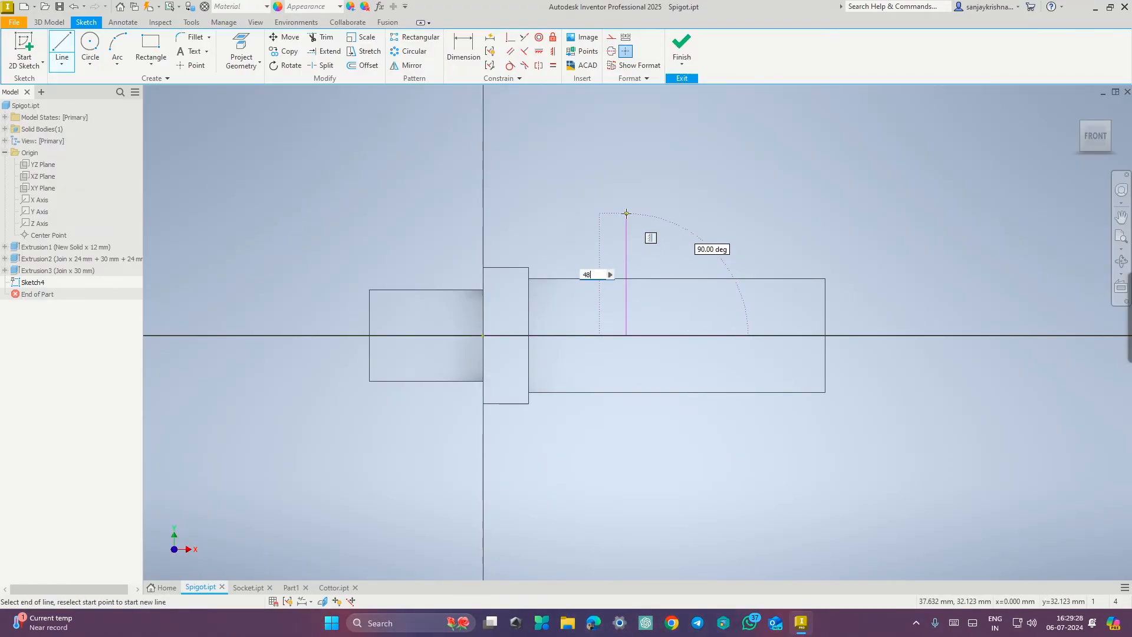
{"action": "key", "text": "Return"}
{"action": "key", "text": "Escape"}
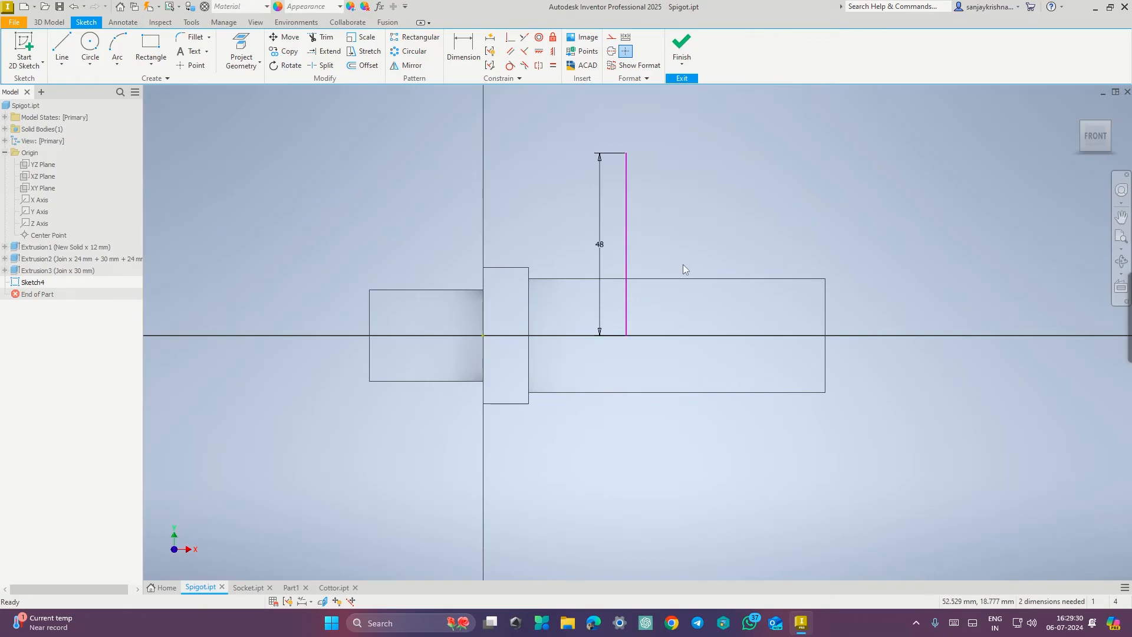
- Draw a second vertical line 48 mm downward from the first line's start point on the axis, then check the reference drawing
{"action": "left_click", "coordinate": [625, 335]}
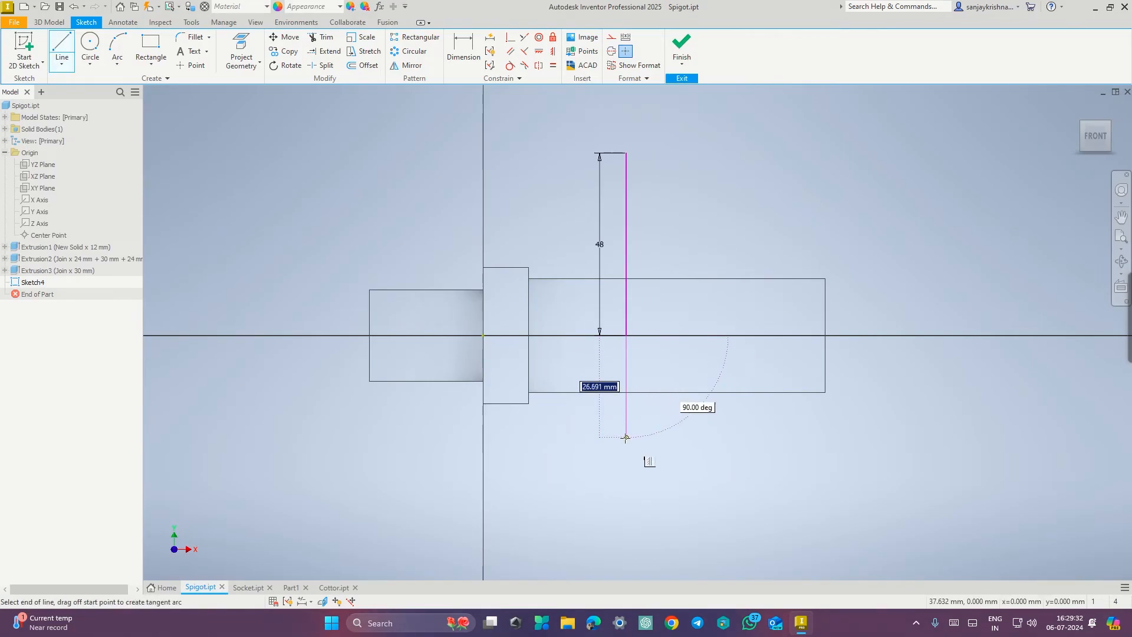
{"action": "type", "text": "48"}
{"action": "key", "text": "Return"}
{"action": "key", "text": "Escape"}
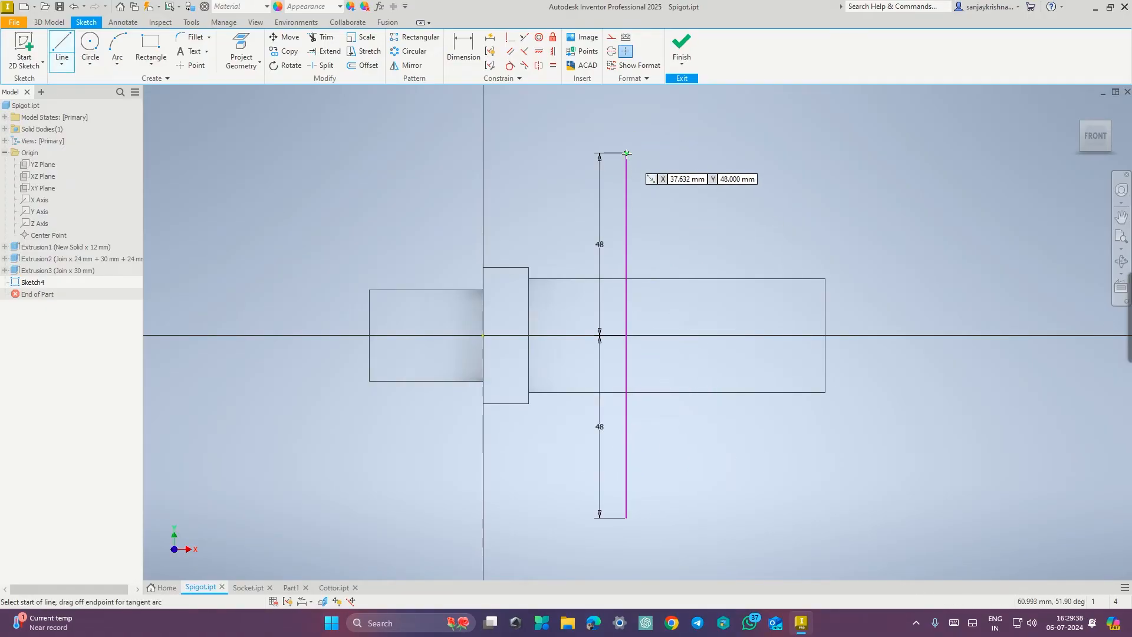
{"action": "key", "text": "ctrl+super+Right"}
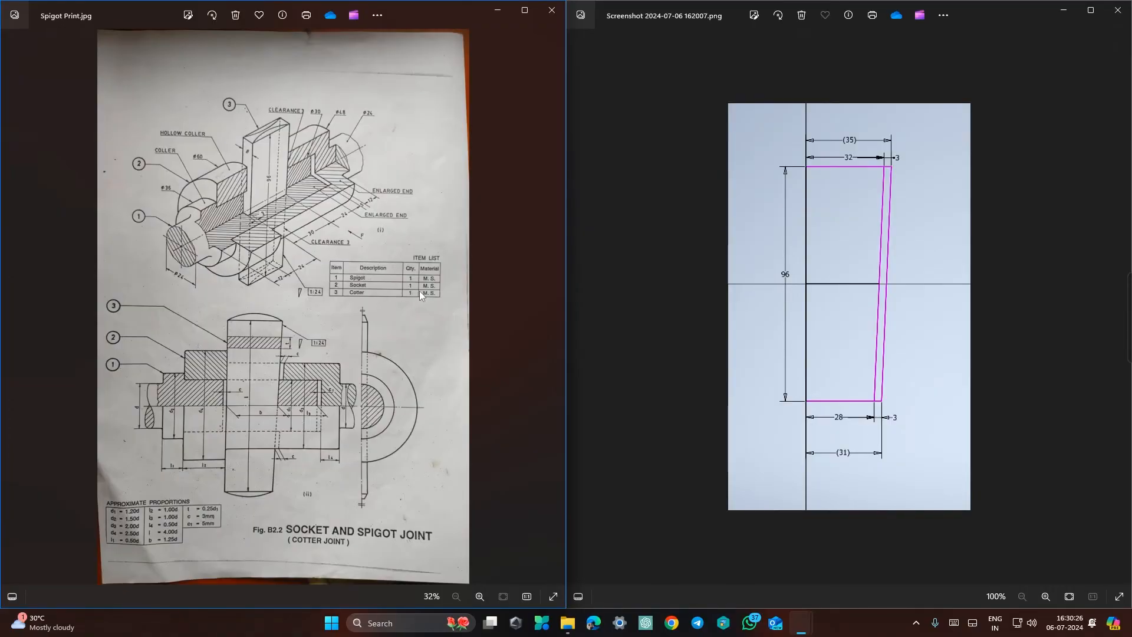
{"action": "key", "text": "ctrl+super+Left"}
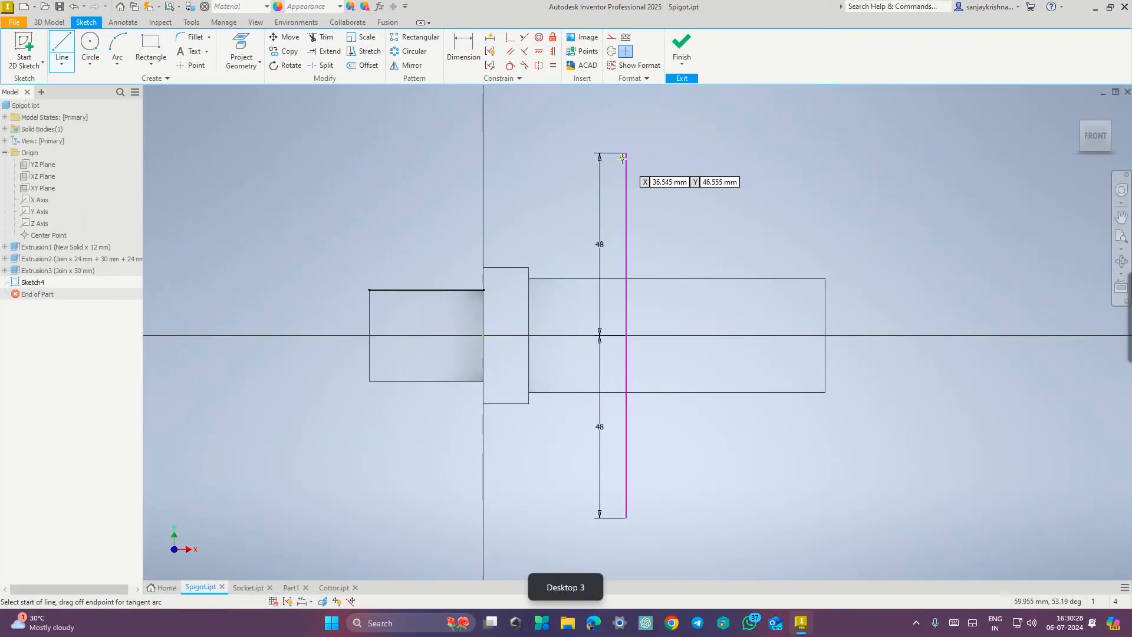
- Draw a 35 mm horizontal line from the upper end of the vertical lines and a 31 mm one from the lower end
{"action": "left_click", "coordinate": [626, 154]}
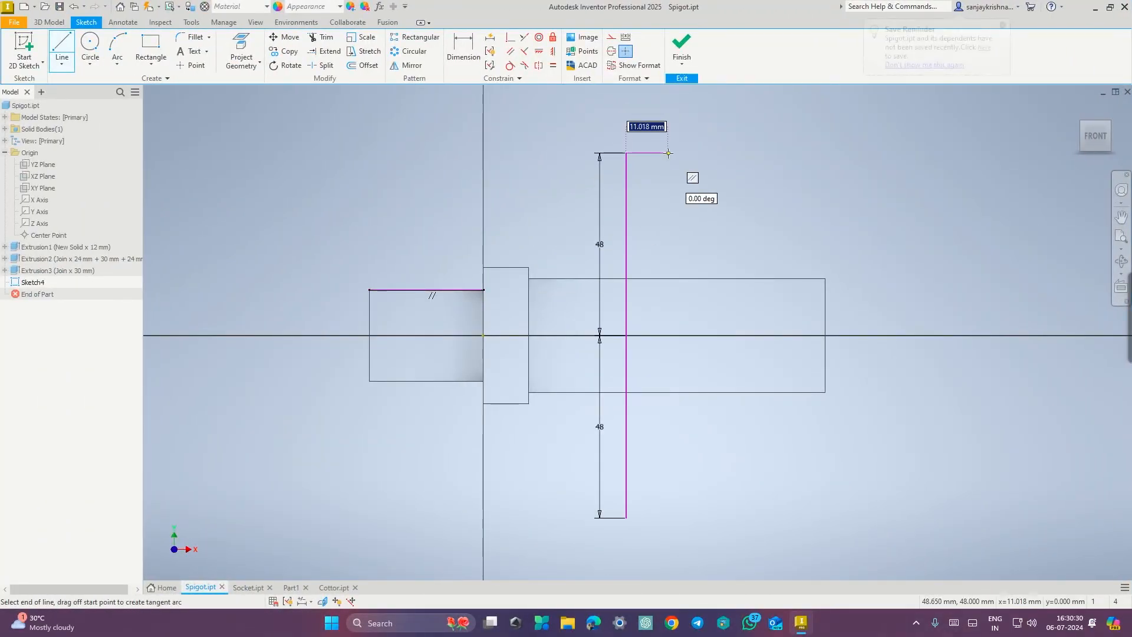
{"action": "type", "text": "35"}
{"action": "key", "text": "Return"}
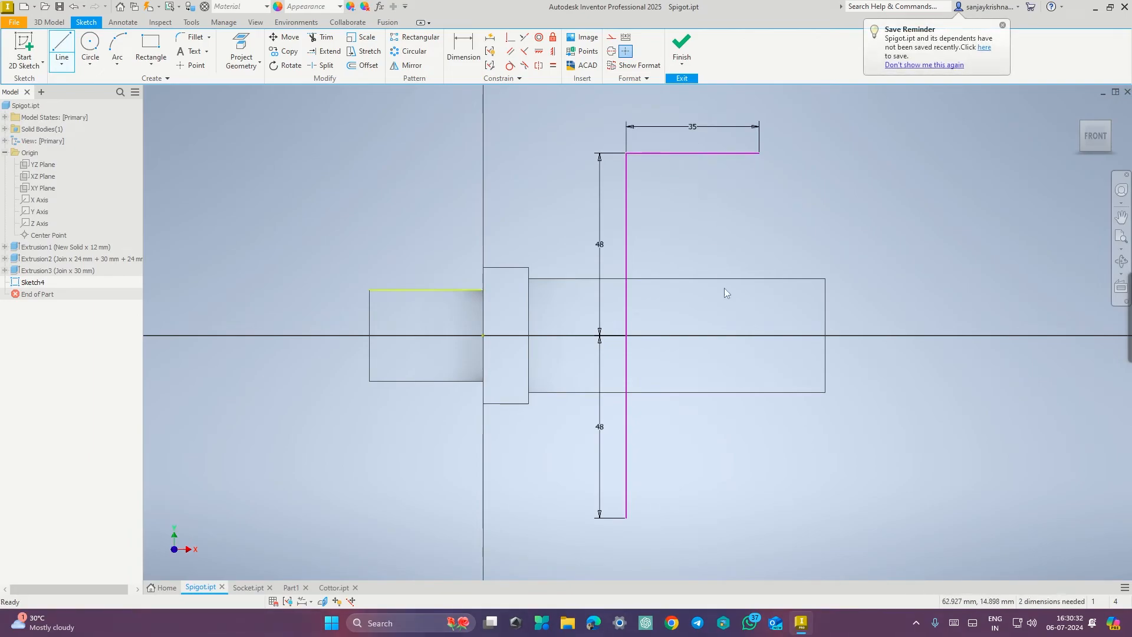
{"action": "left_click", "coordinate": [626, 518]}
{"action": "type", "text": "395"}
{"action": "key", "text": "Return"}
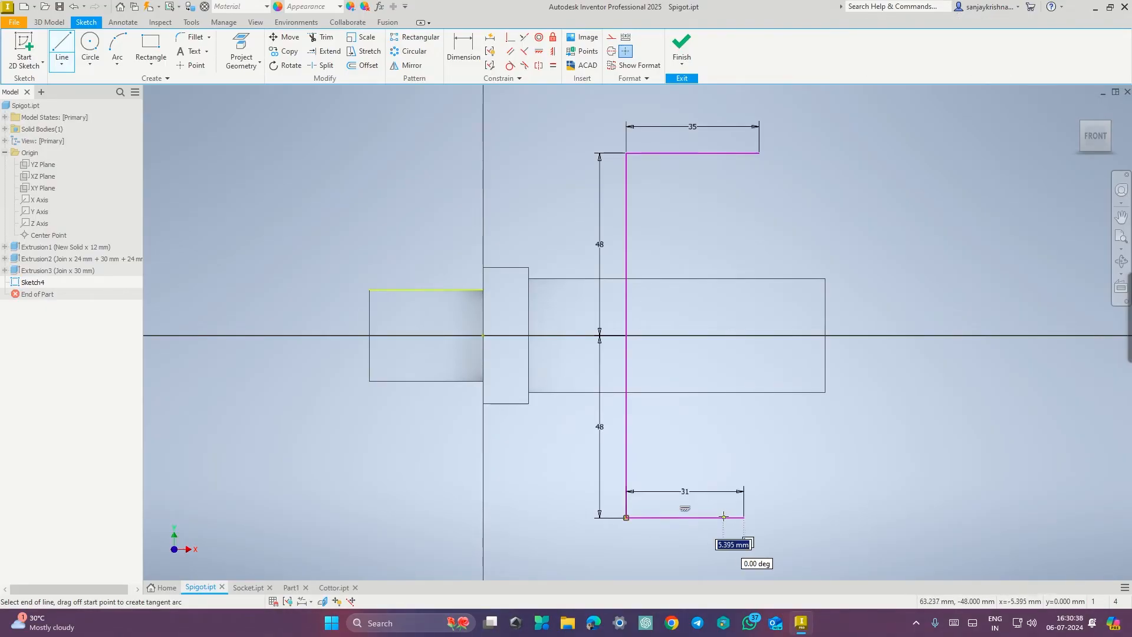
- Close the slot profile with a slanted line joining the free ends of the 31 mm and 35 mm lines
{"action": "left_click", "coordinate": [759, 152]}
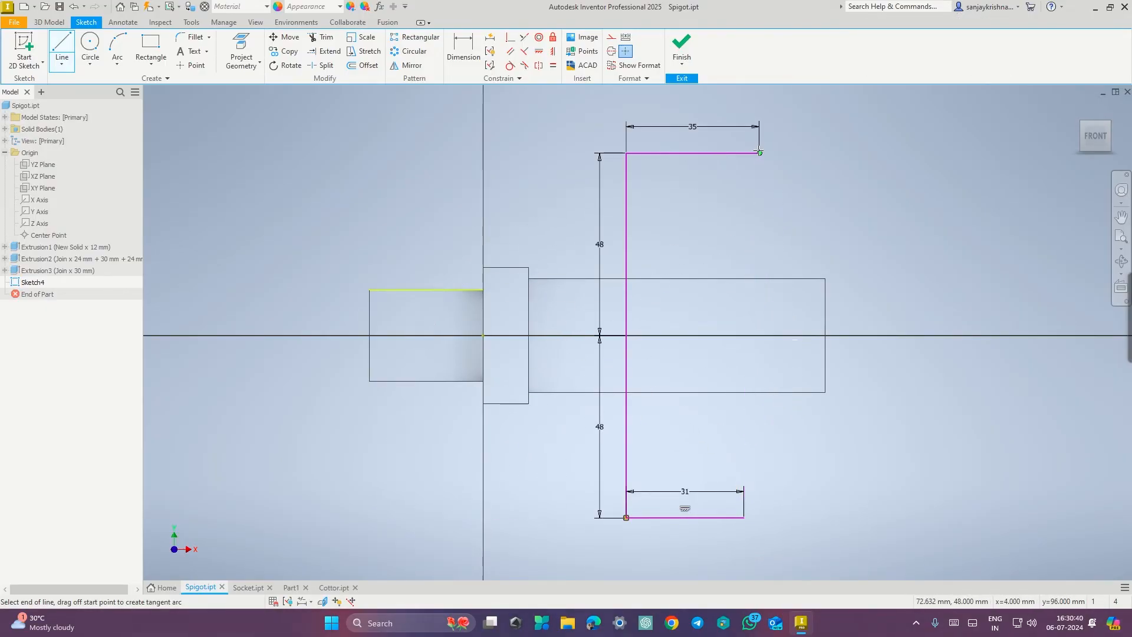
{"action": "key", "text": "Escape"}
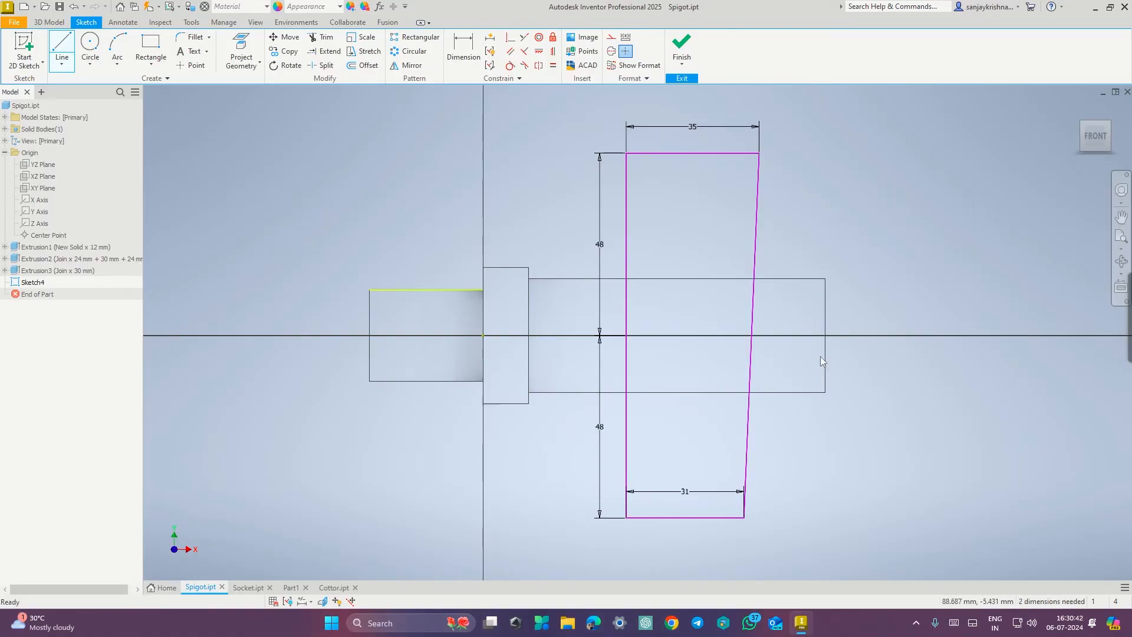
{"action": "scroll", "coordinate": [812, 356], "scroll_direction": "up", "scroll_amount": 2}
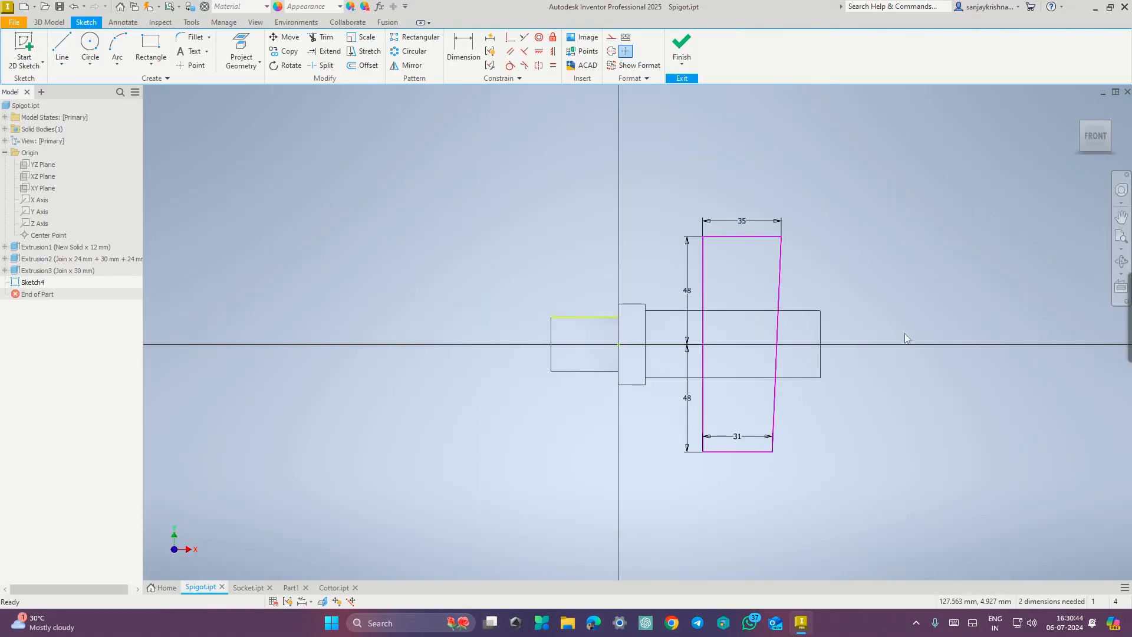
{"action": "middle_click_drag", "start_coordinate": [907, 316], "coordinate": [841, 313]}
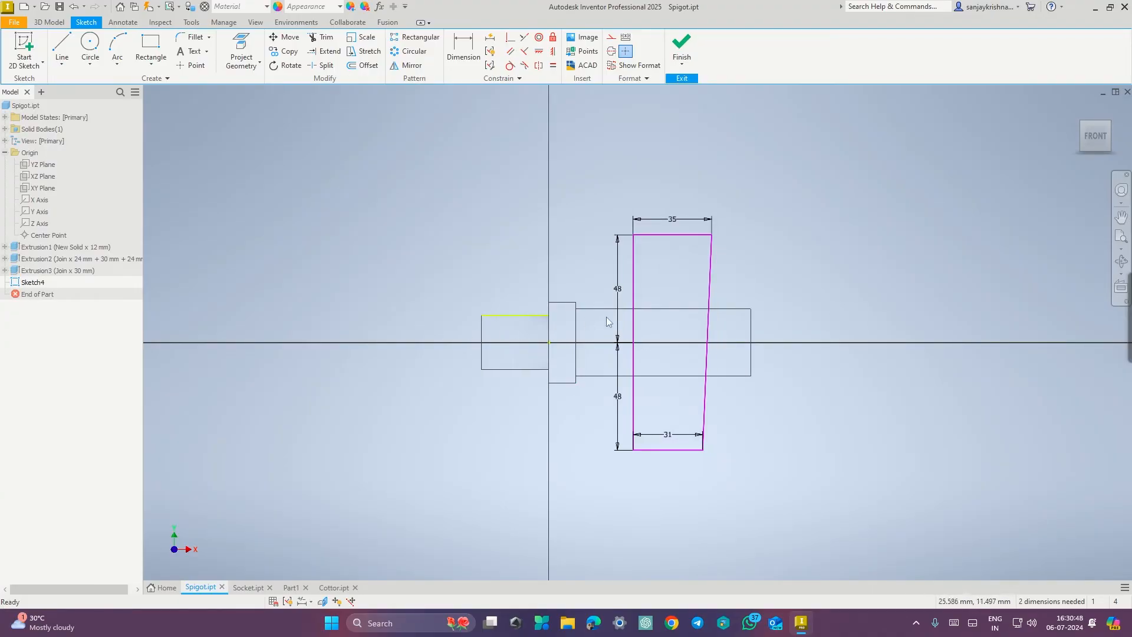
- Check the reference drawing and dimension the slanted edge's point on the axis 24 mm from the spigot's far end face
{"action": "key", "text": "ctrl+super+Right"}
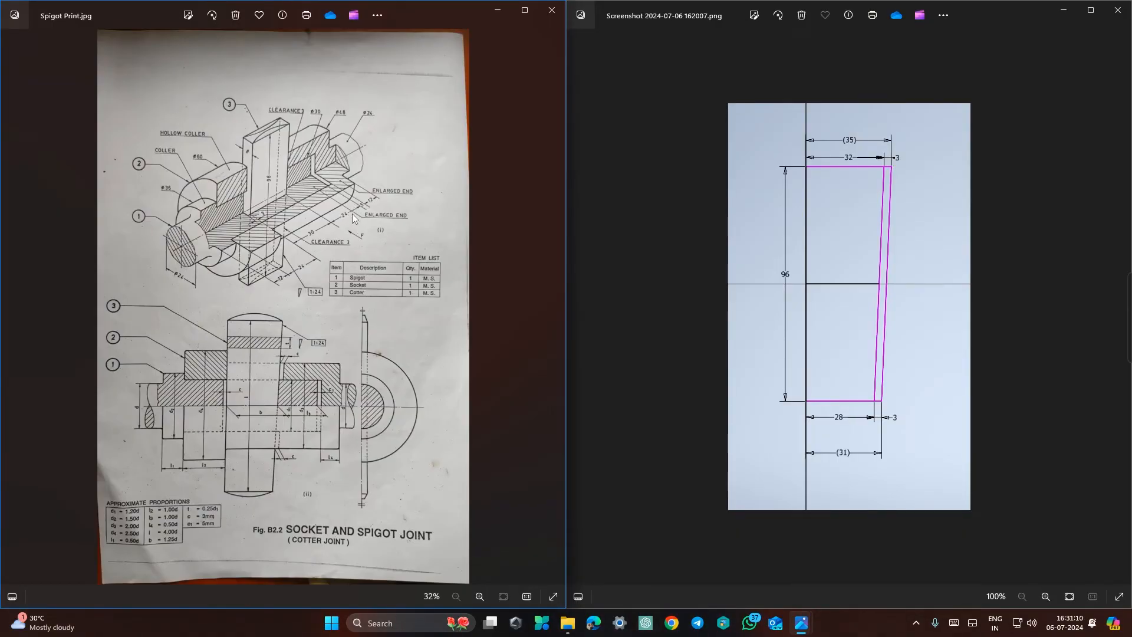
{"action": "key", "text": "ctrl+super+Left"}
{"action": "left_click", "coordinate": [469, 54]}
{"action": "left_click", "coordinate": [707, 343]}
{"action": "left_click", "coordinate": [751, 333]}
{"action": "left_click", "coordinate": [737, 286]}
{"action": "type", "text": "24"}
{"action": "key", "text": "Return"}
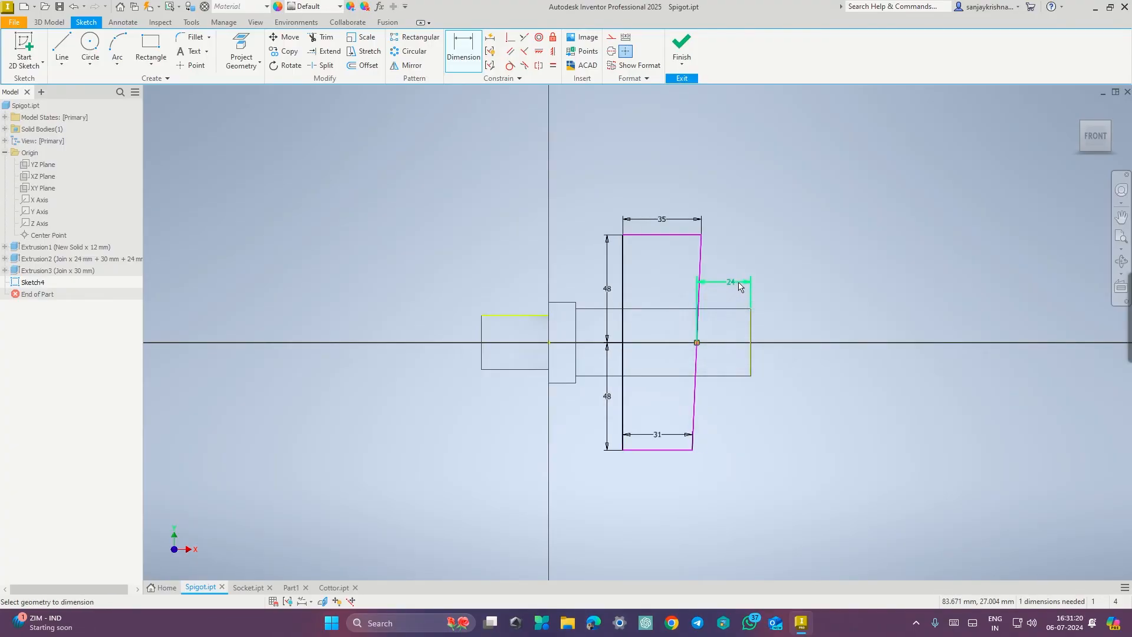
{"action": "key", "text": "Escape"}
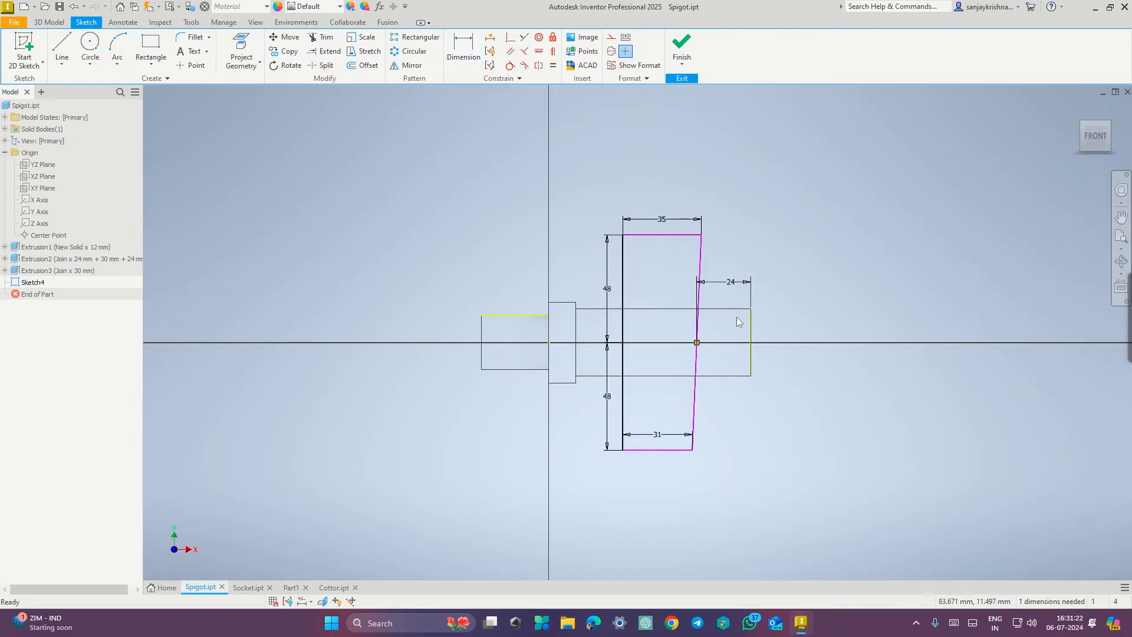
- Finish the slot sketch and set the visual style to Shaded with Edges
{"action": "left_click", "coordinate": [678, 47]}
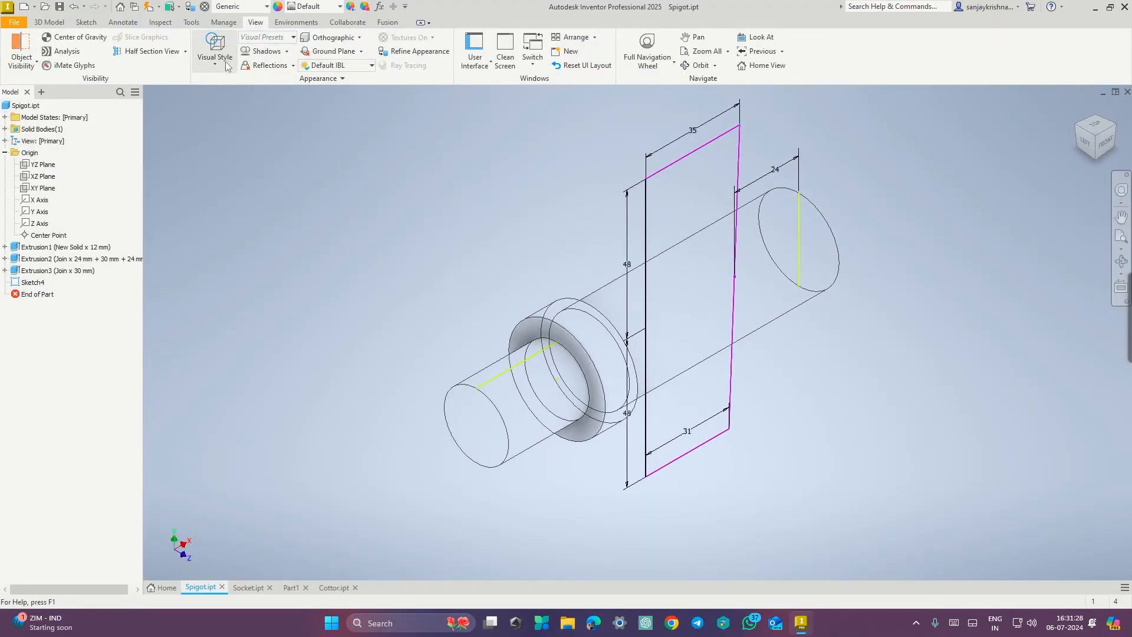
{"action": "left_click", "coordinate": [226, 66]}
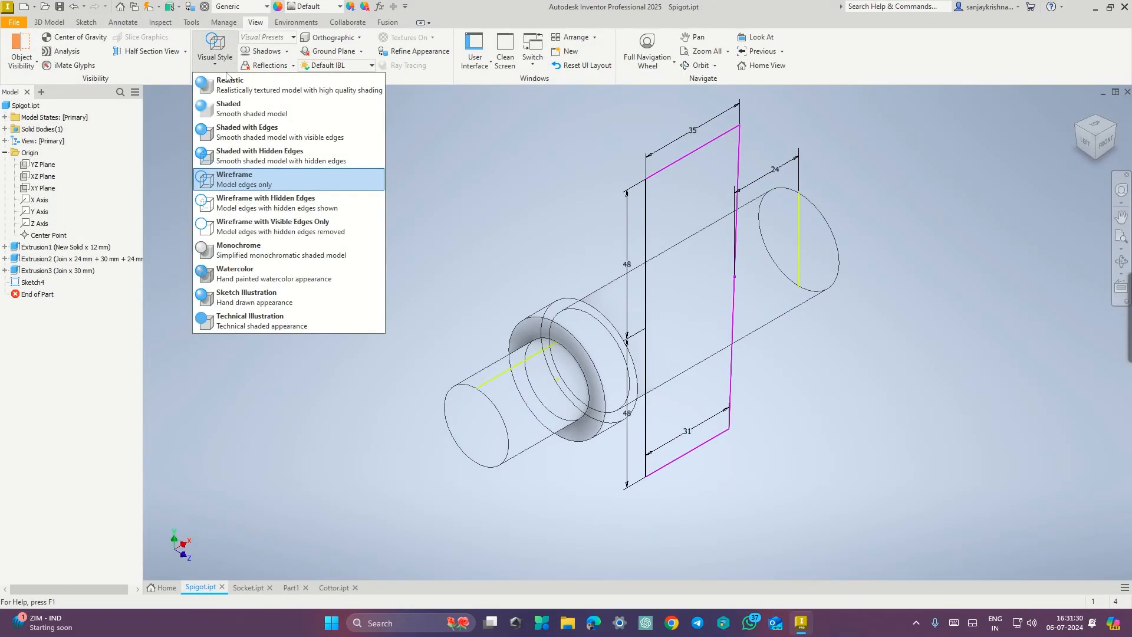
{"action": "left_click", "coordinate": [262, 136]}
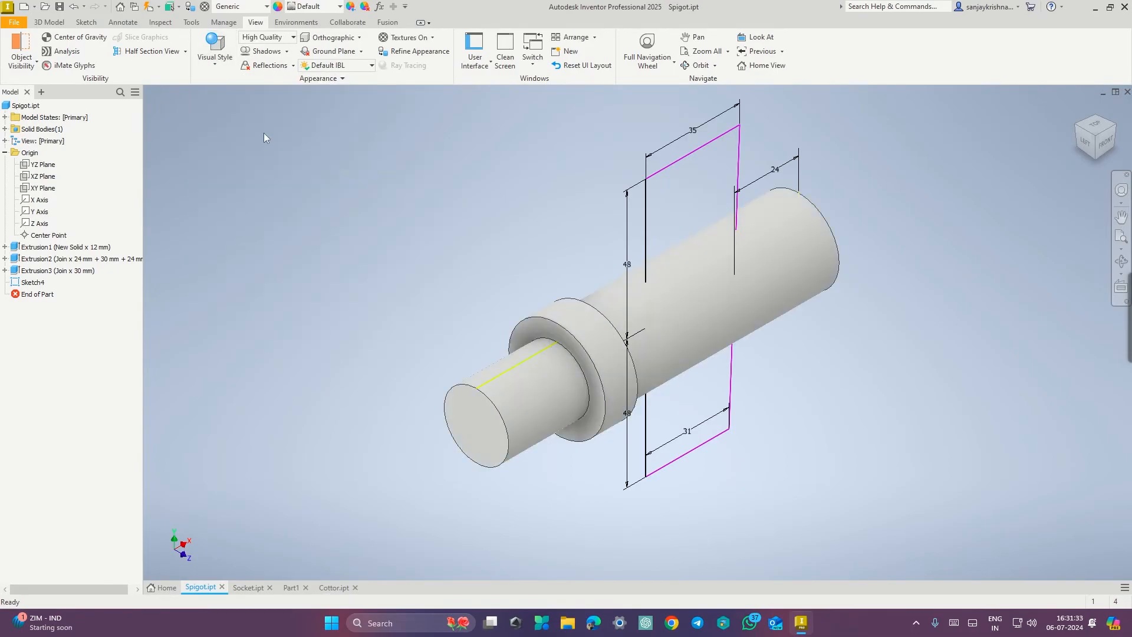
- Extrude the tapered slot profile as a symmetric cut through the spigot with a distance of 8 mm
{"action": "left_click", "coordinate": [44, 23]}
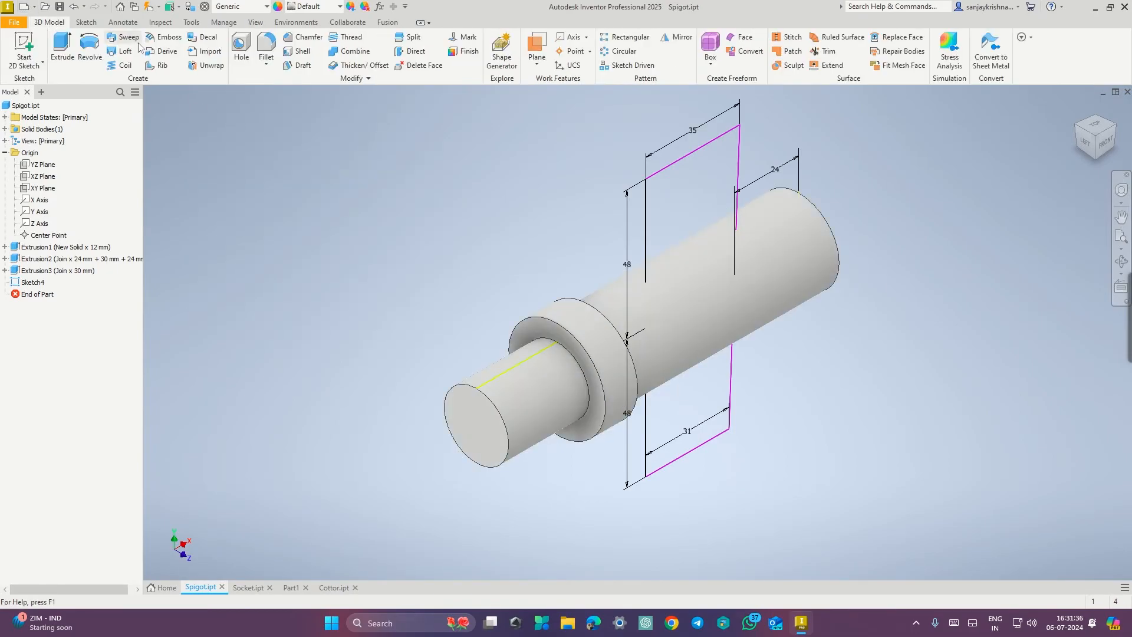
{"action": "left_click", "coordinate": [71, 52]}
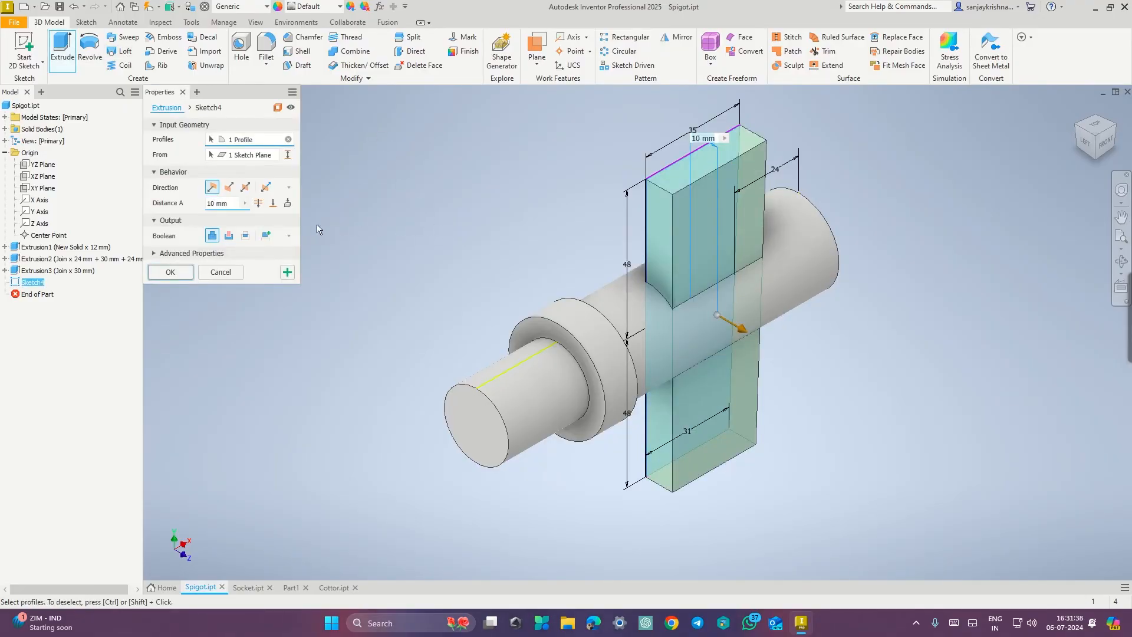
{"action": "left_click", "coordinate": [229, 236]}
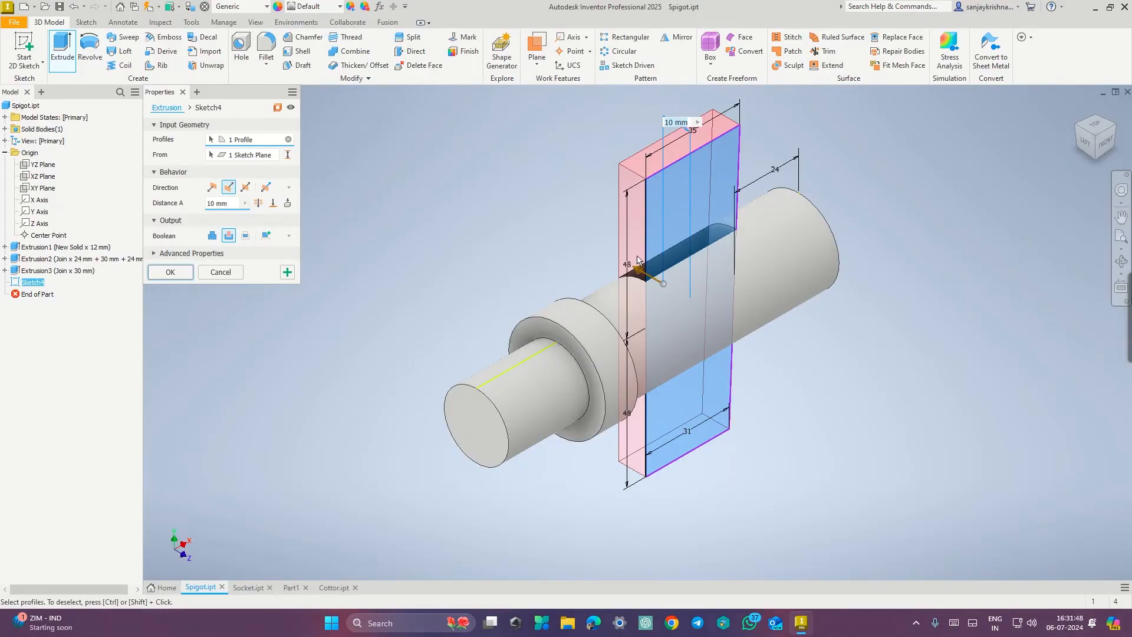
{"action": "left_click", "coordinate": [246, 187]}
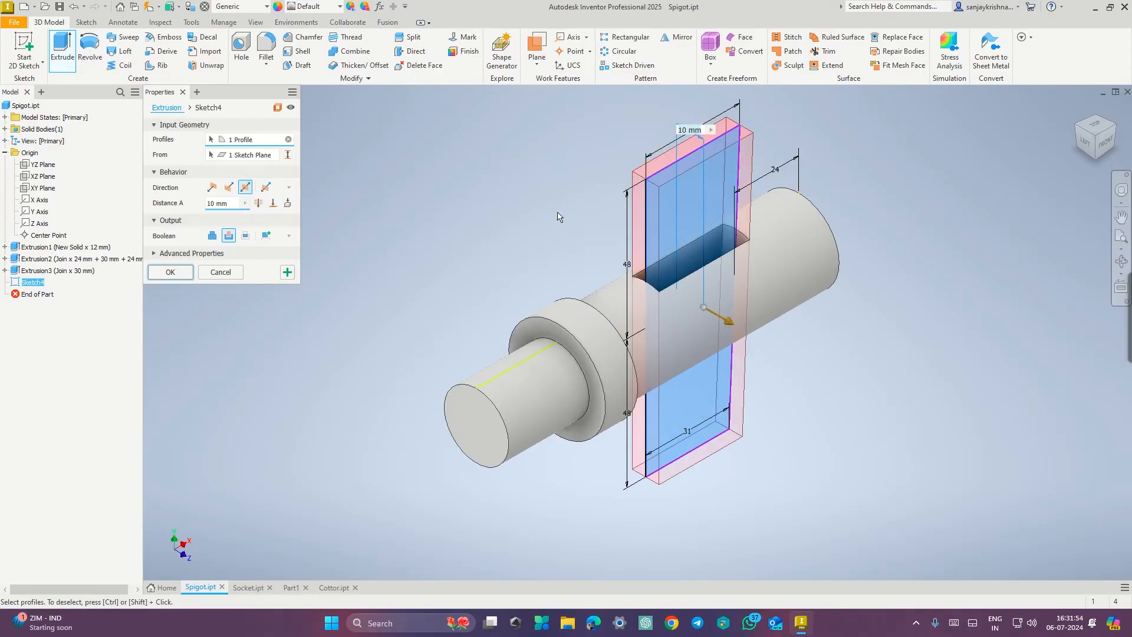
{"action": "left_click", "coordinate": [235, 204]}
{"action": "key", "text": "ctrl+super+Right"}
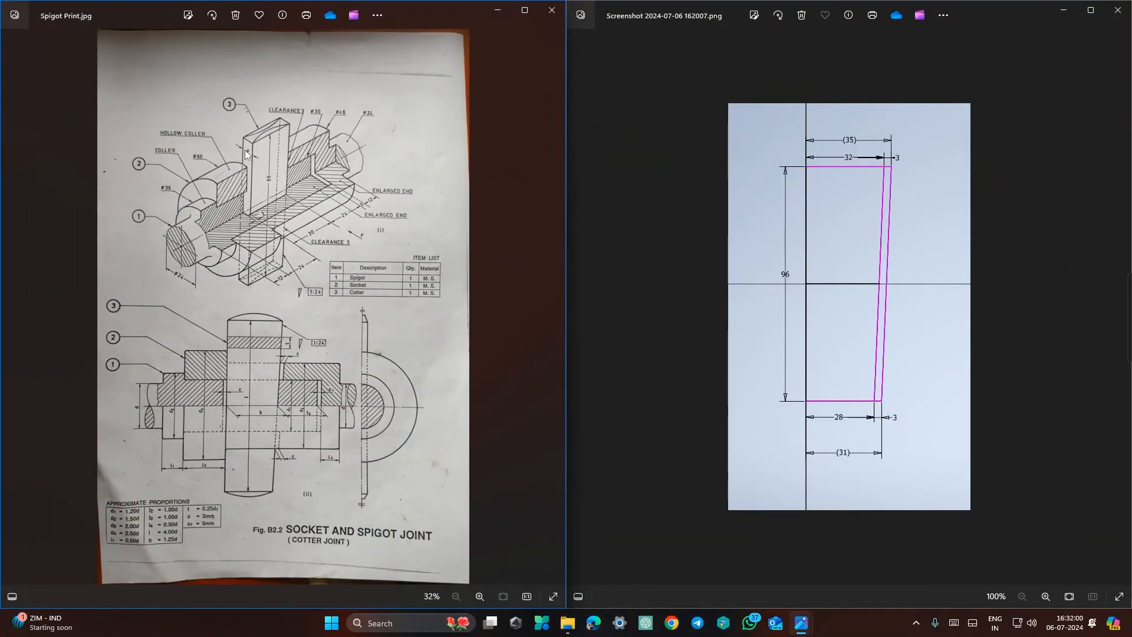
{"action": "key", "text": "ctrl+super+Left"}
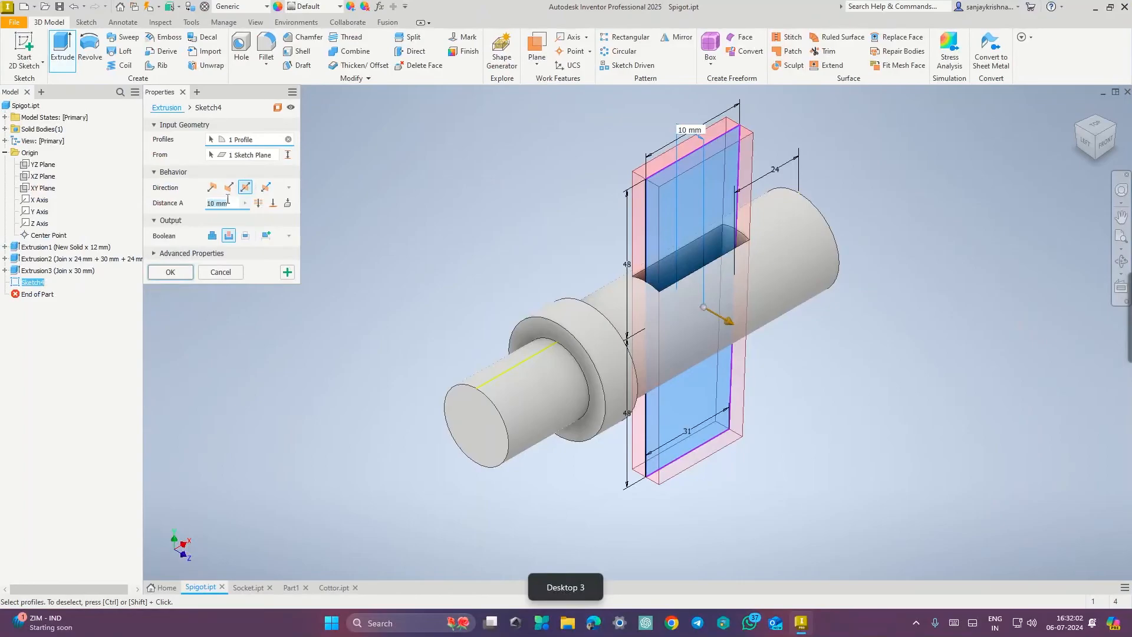
{"action": "type", "text": "8"}
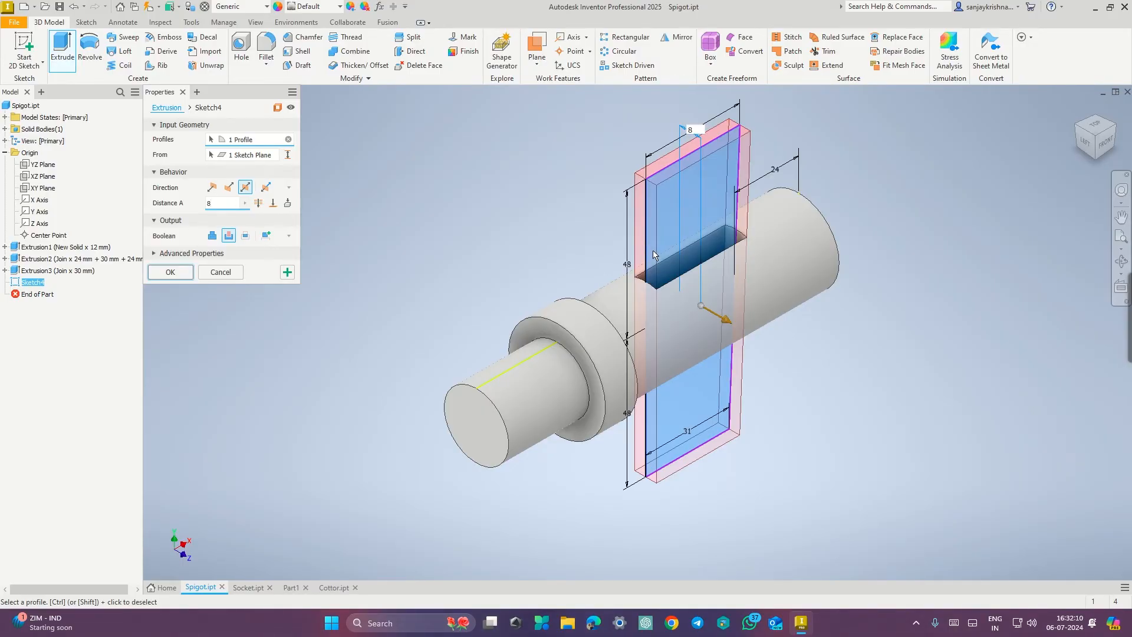
{"action": "left_click", "coordinate": [170, 272]}
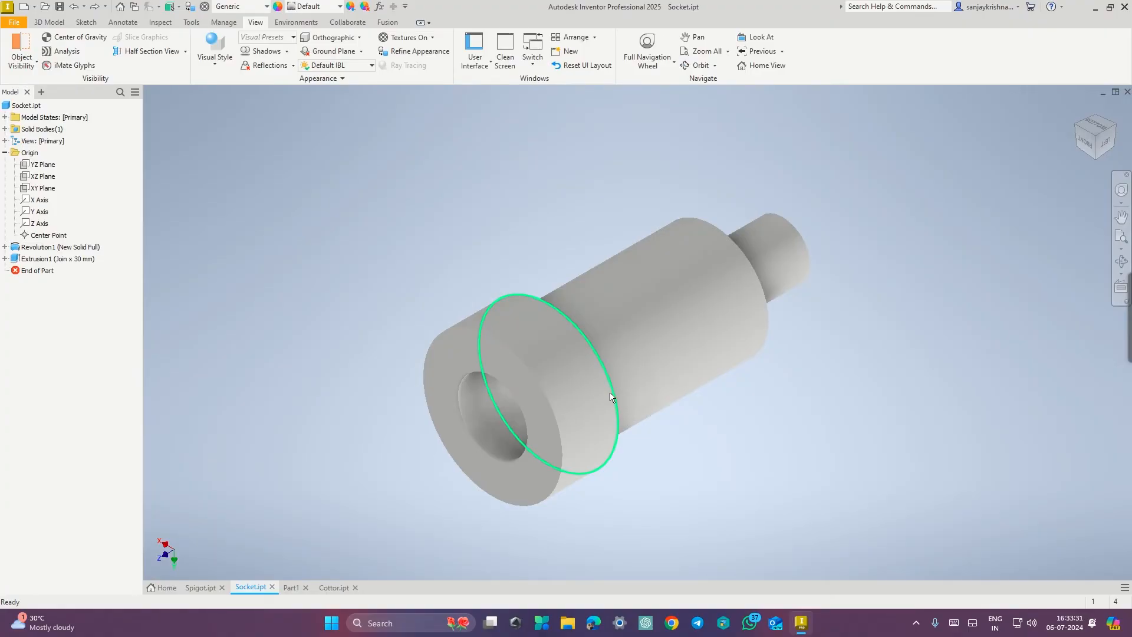
- Start a new sketch on the YZ plane of the socket part
{"action": "left_click", "coordinate": [49, 21]}
{"action": "left_click", "coordinate": [5, 152]}
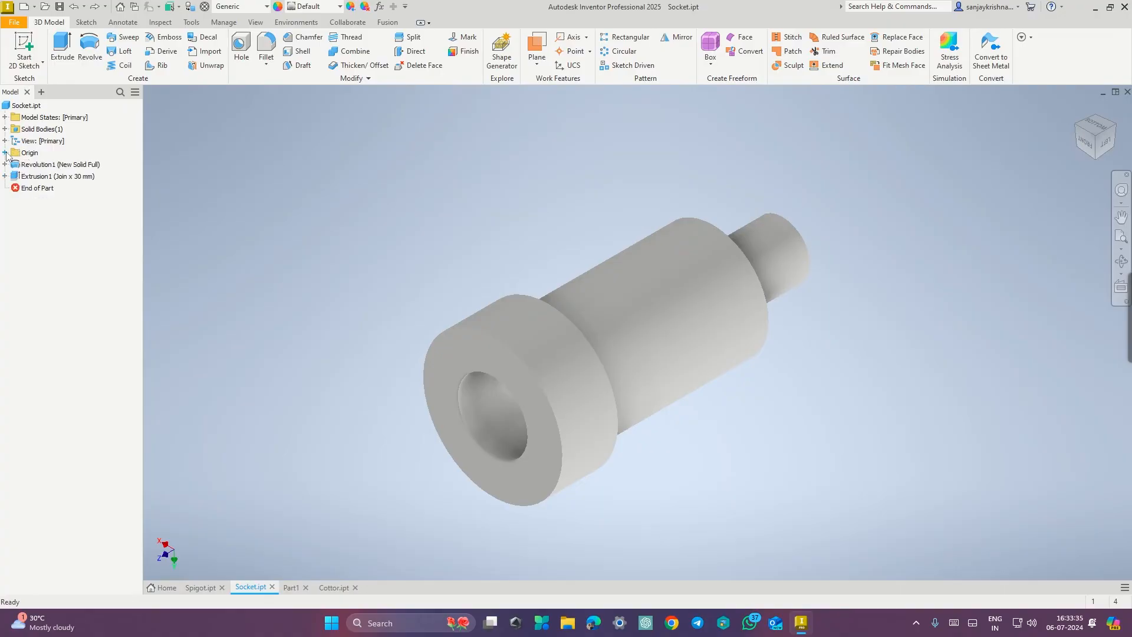
{"action": "left_click", "coordinate": [5, 152]}
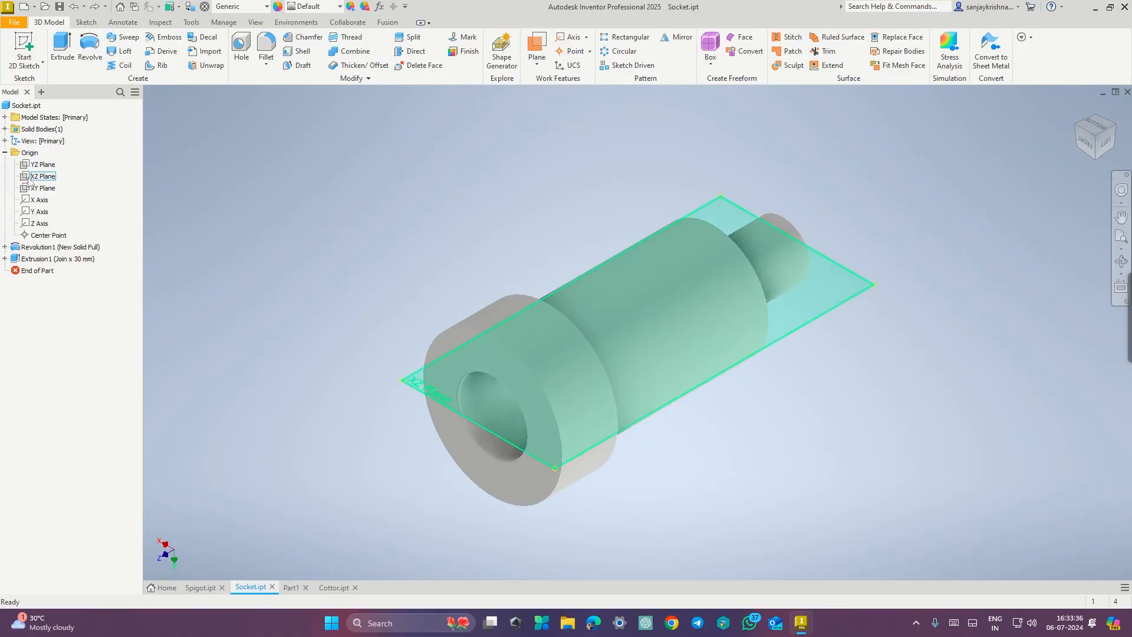
{"action": "right_click", "coordinate": [50, 171]}
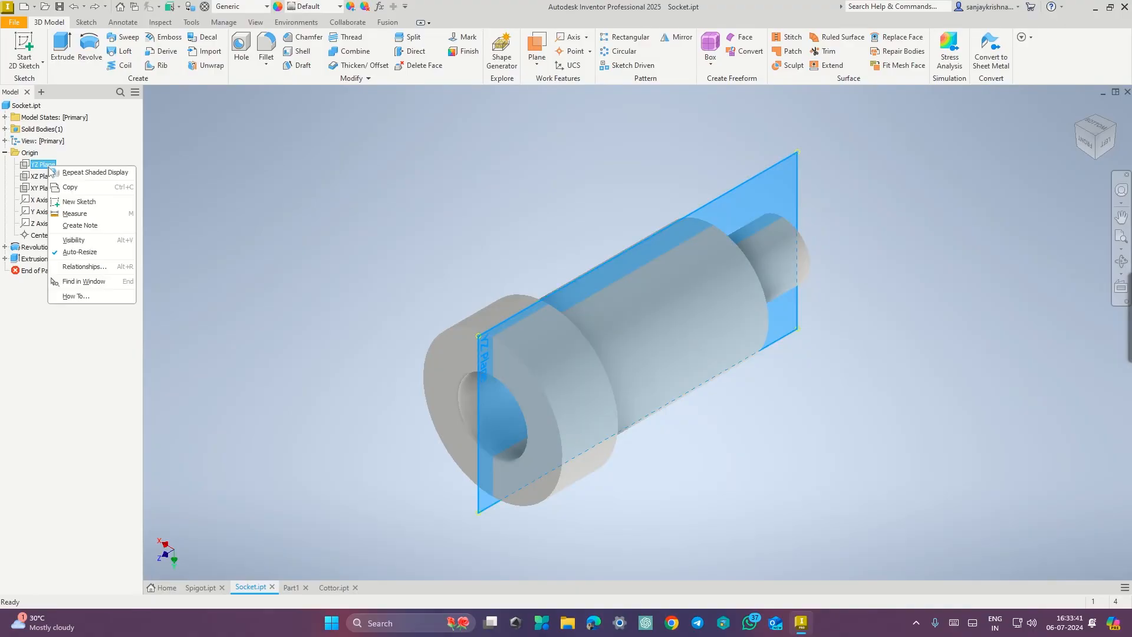
{"action": "left_click", "coordinate": [84, 207]}
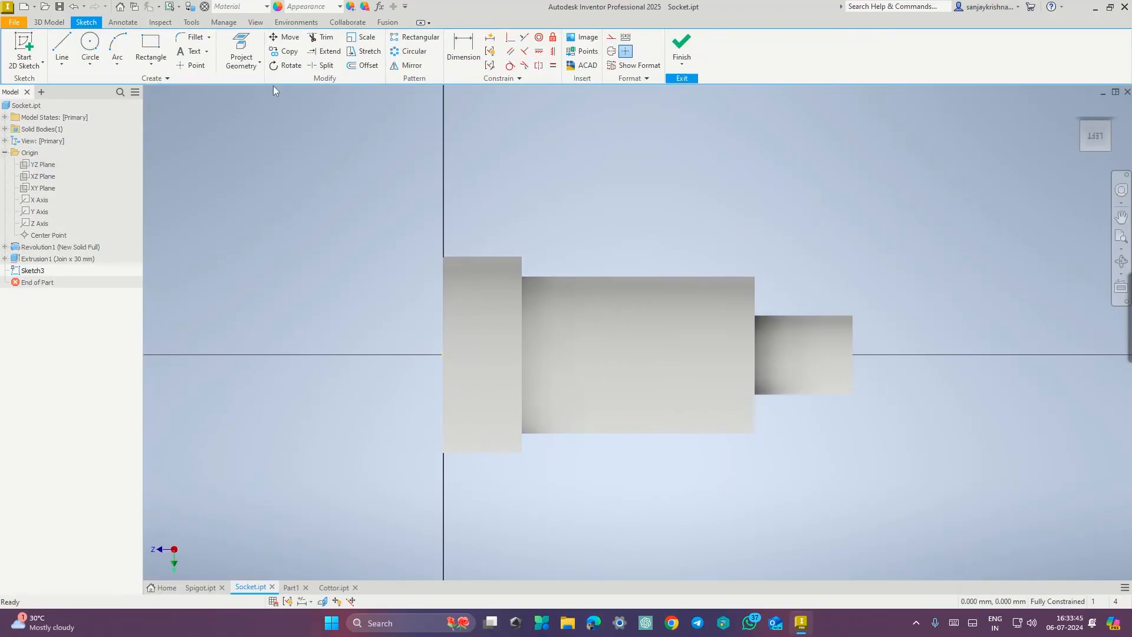
- Set the socket's visual style to Wireframe and check the slot position in the reference drawing
{"action": "left_click", "coordinate": [255, 21]}
{"action": "left_click", "coordinate": [220, 62]}
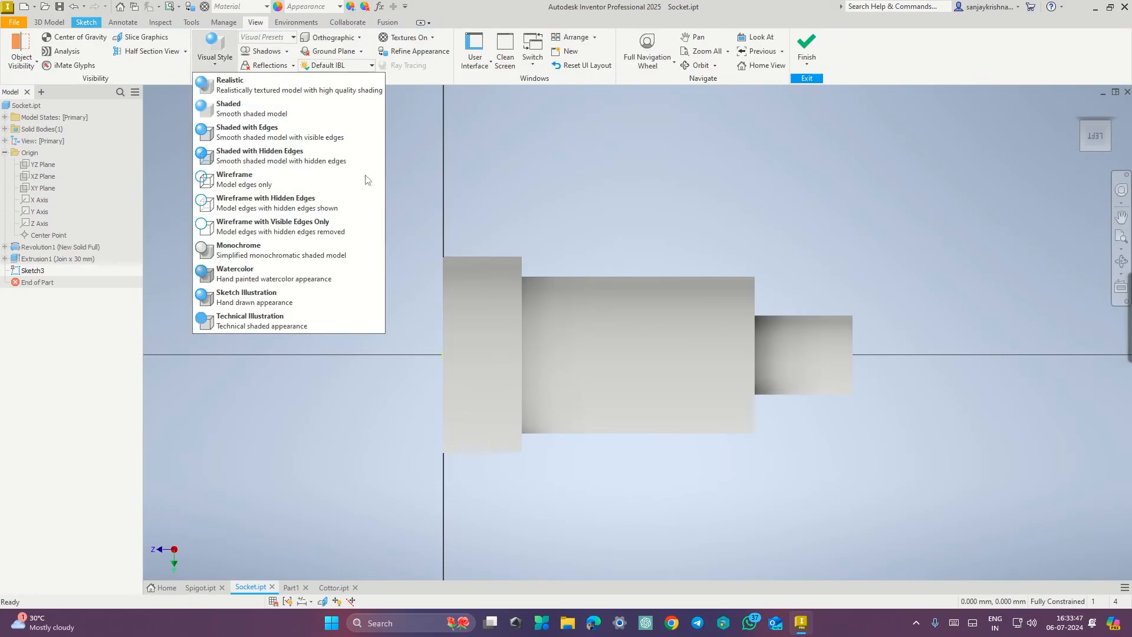
{"action": "left_click", "coordinate": [334, 188]}
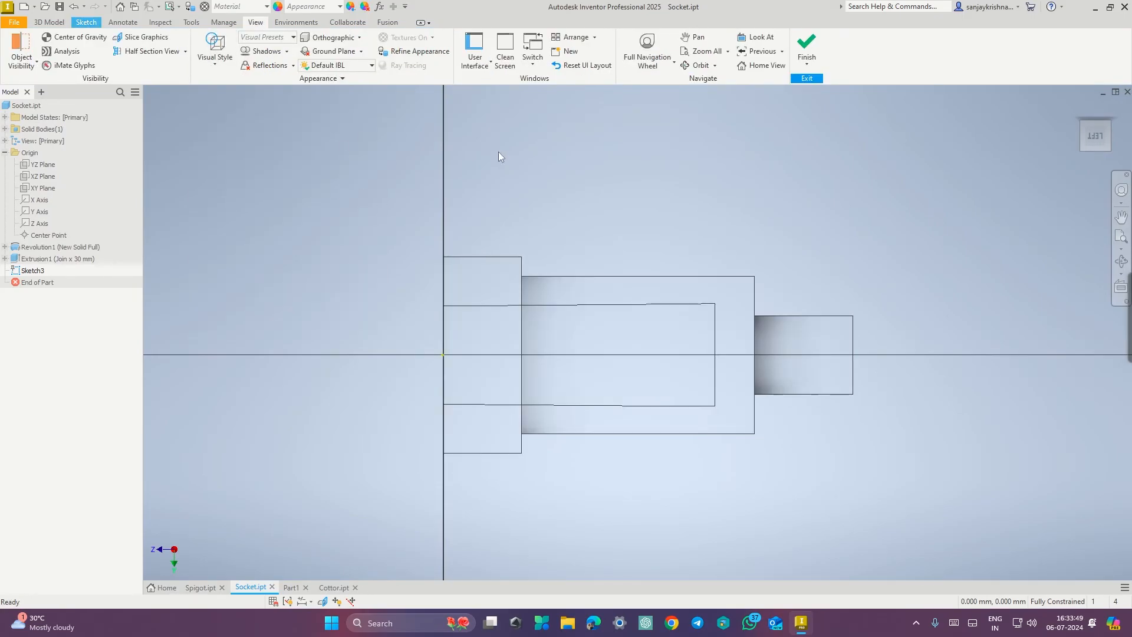
{"action": "left_click", "coordinate": [26, 105]}
{"action": "left_click", "coordinate": [155, 235]}
{"action": "key", "text": "ctrl+super+Right"}
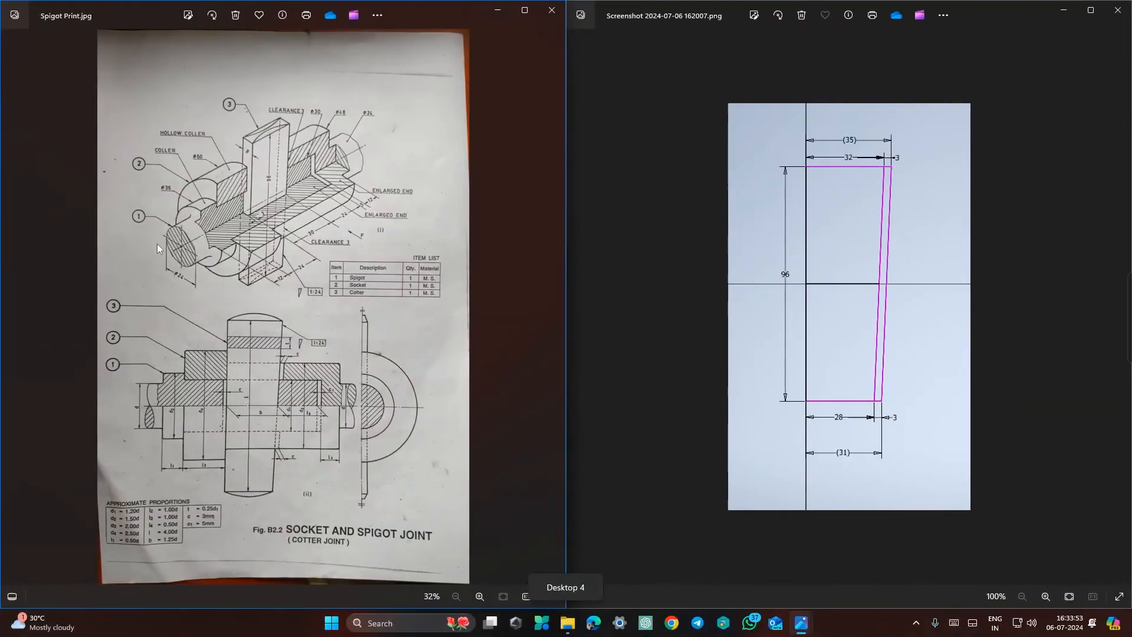
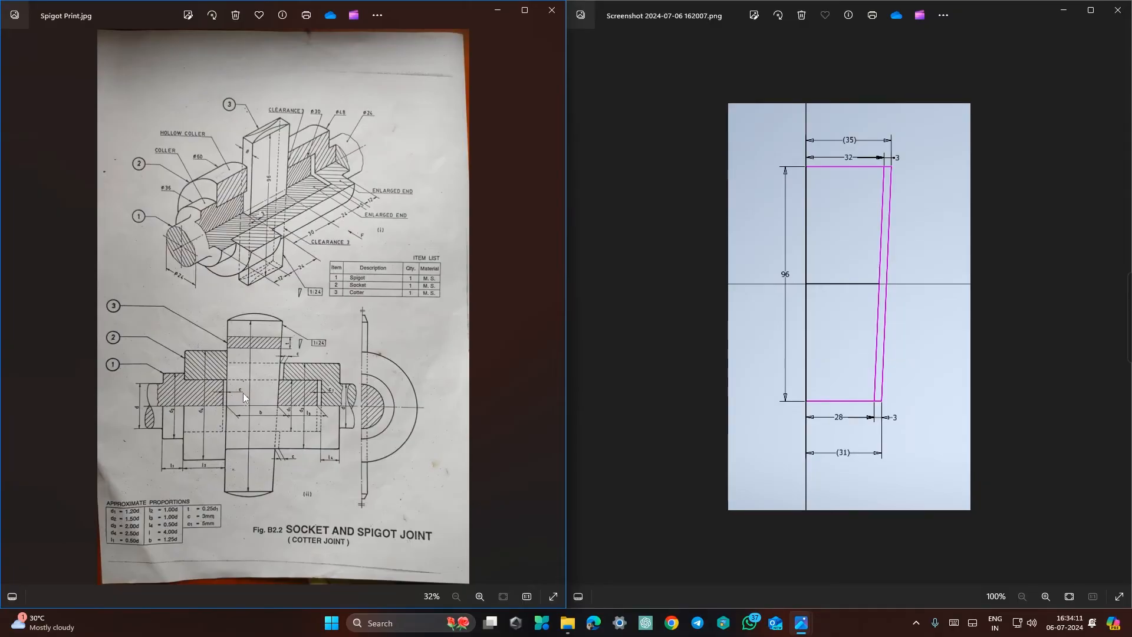
{"action": "key", "text": "ctrl+super+Right"}
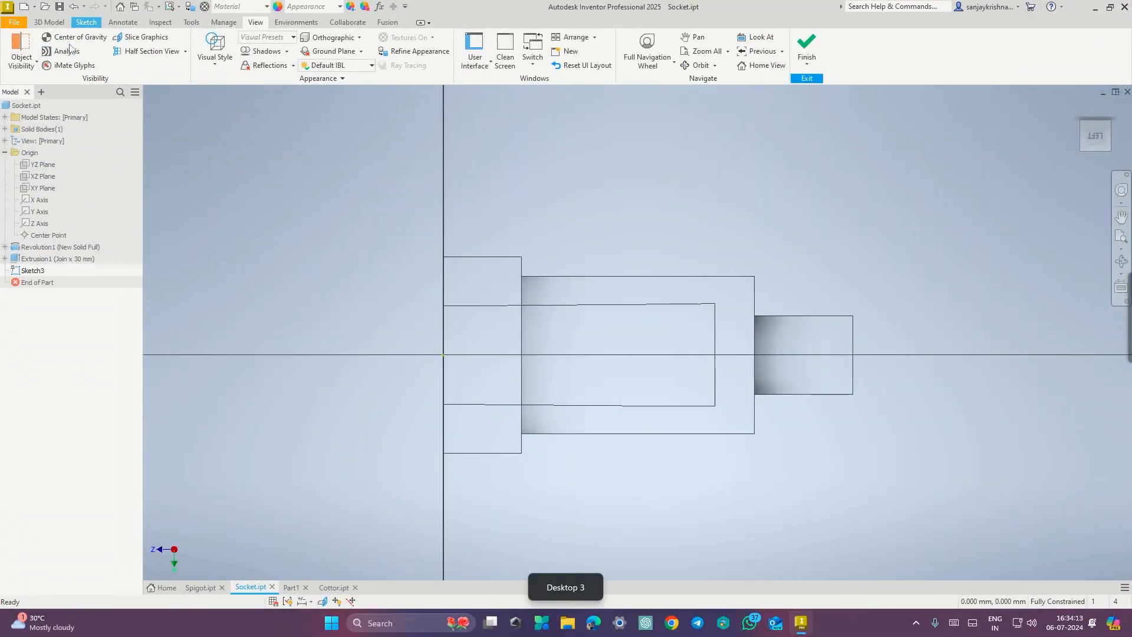
- Draw a 48 mm vertical line upward from the socket's axis along the collar's inner face, 24 mm from the origin
{"action": "left_click", "coordinate": [86, 21]}
{"action": "left_click", "coordinate": [62, 50]}
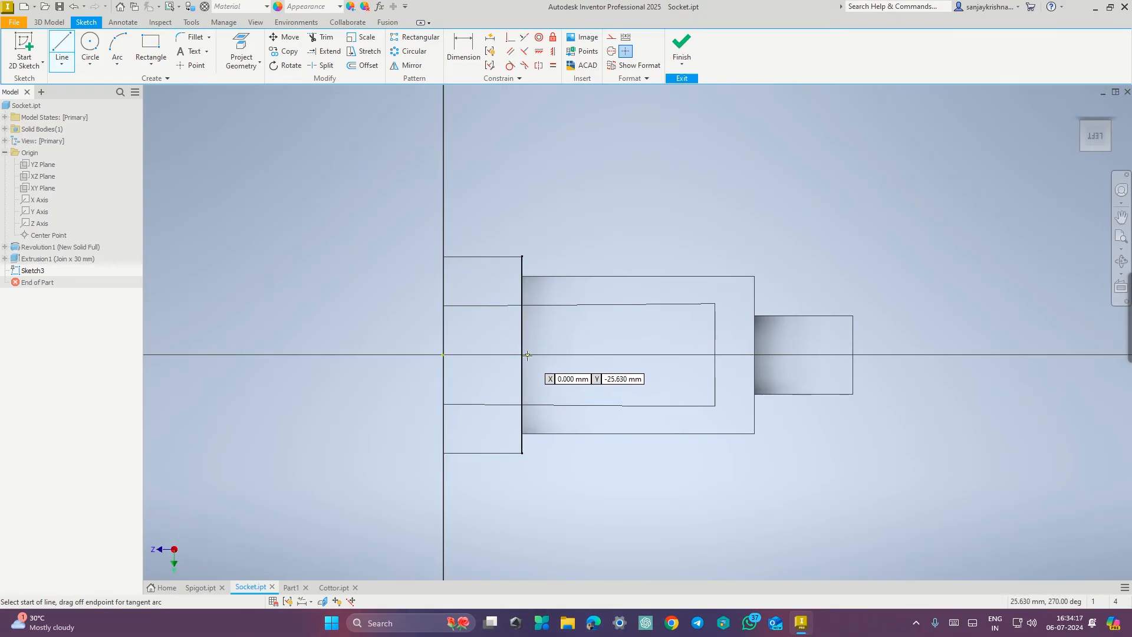
{"action": "left_click", "coordinate": [522, 354]}
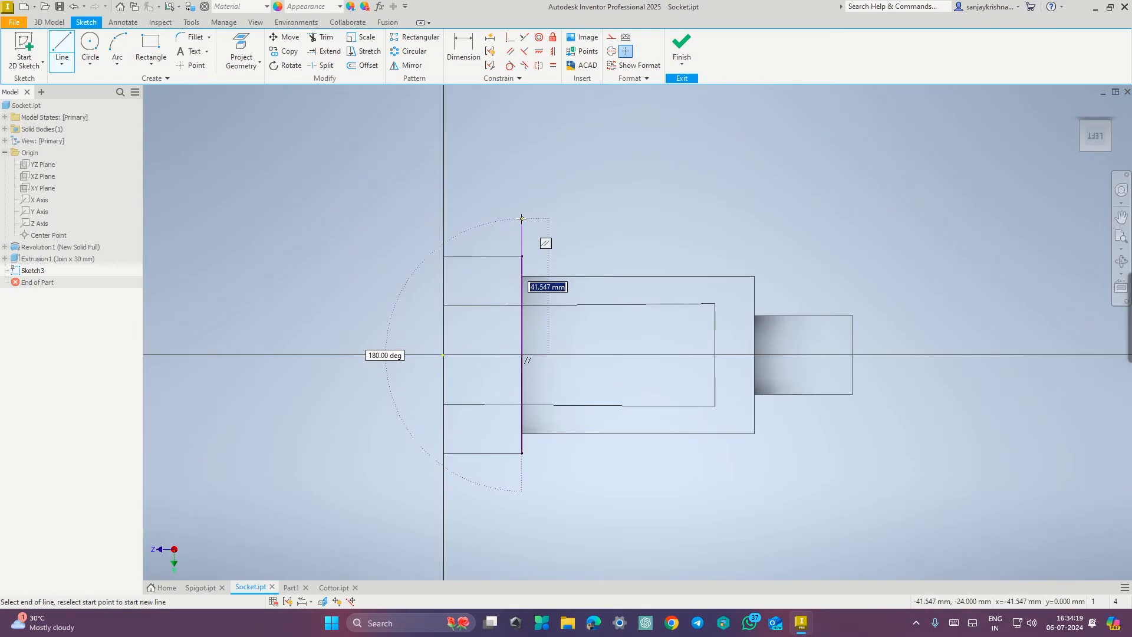
{"action": "type", "text": "48"}
{"action": "key", "text": "Return"}
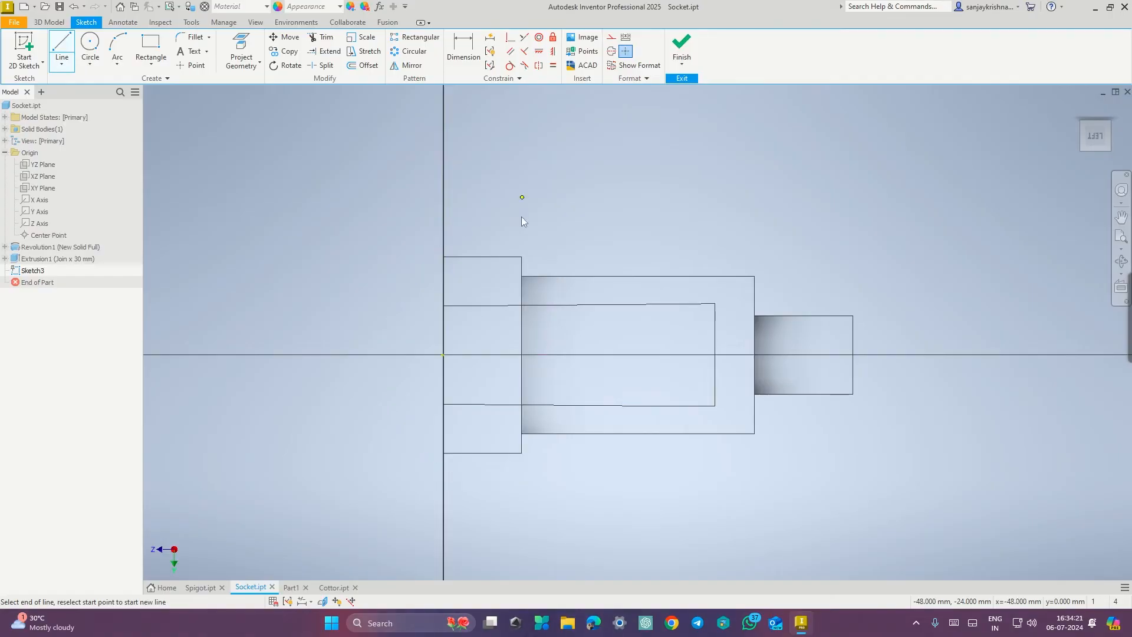
{"action": "key", "text": "Escape"}
- Draw a second 48 mm vertical line downward from the same axis point at the socket collar's inner face
{"action": "key", "text": "l"}
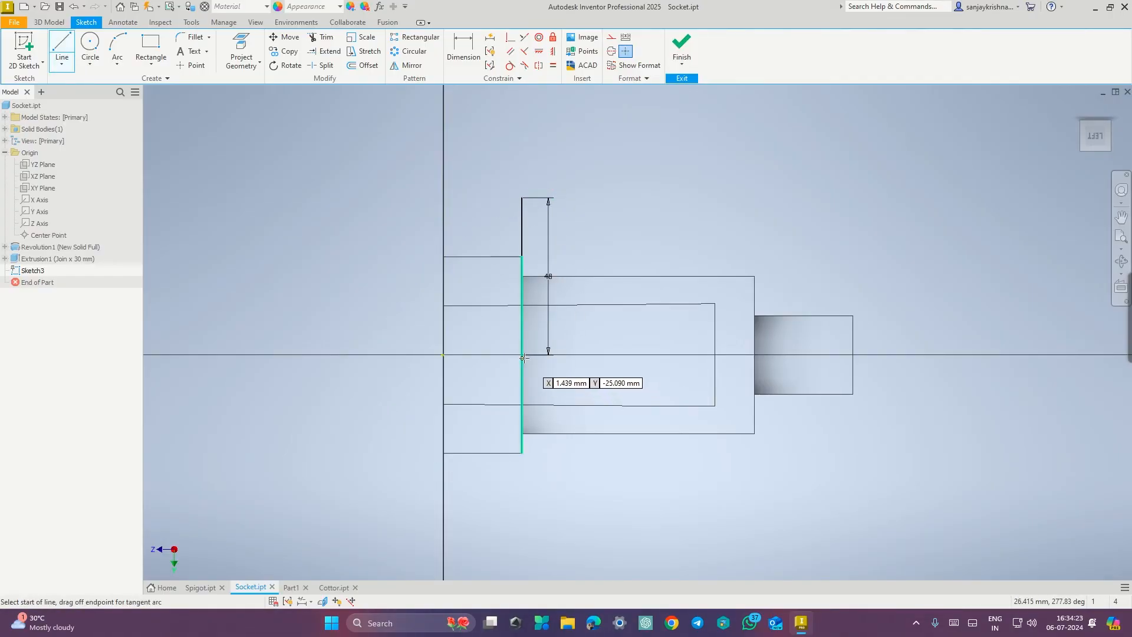
{"action": "left_click", "coordinate": [521, 354]}
{"action": "type", "text": "48"}
{"action": "key", "text": "Return"}
{"action": "key", "text": "Escape"}
- Draw a 35 mm horizontal line away from the collar, starting at the upper end of the 48 mm line
{"action": "key", "text": "l"}
{"action": "left_click", "coordinate": [521, 198]}
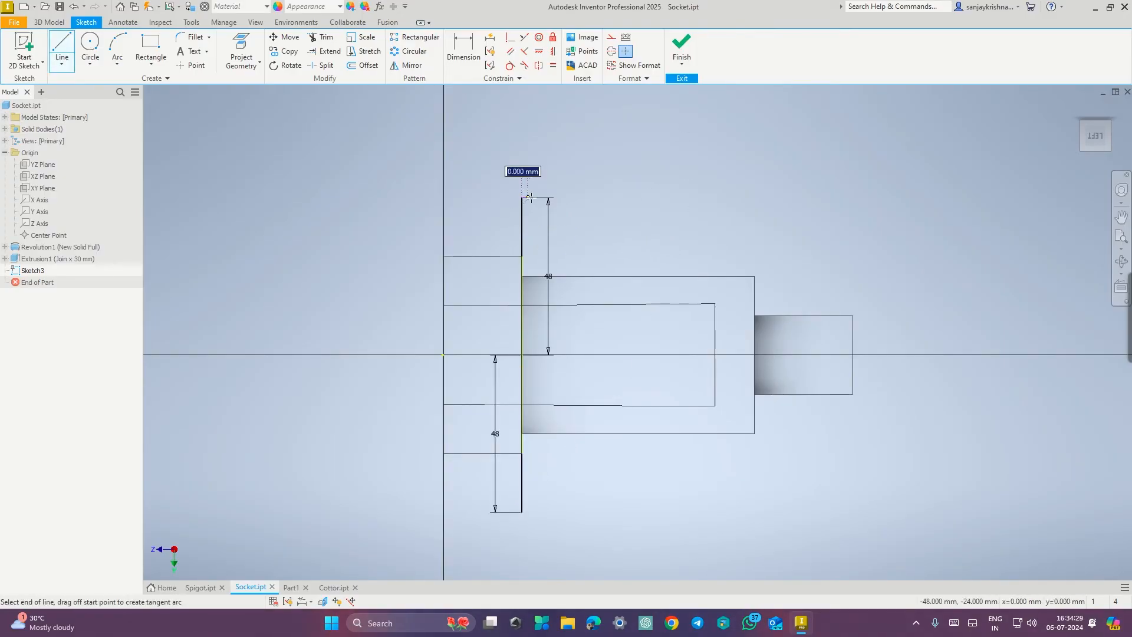
{"action": "type", "text": "35"}
{"action": "key", "text": "Return"}
{"action": "key", "text": "Escape"}
- Draw a 31 mm horizontal line from the lower end, close the profile to the 35 mm line's end and finish the sketch
{"action": "key", "text": "l"}
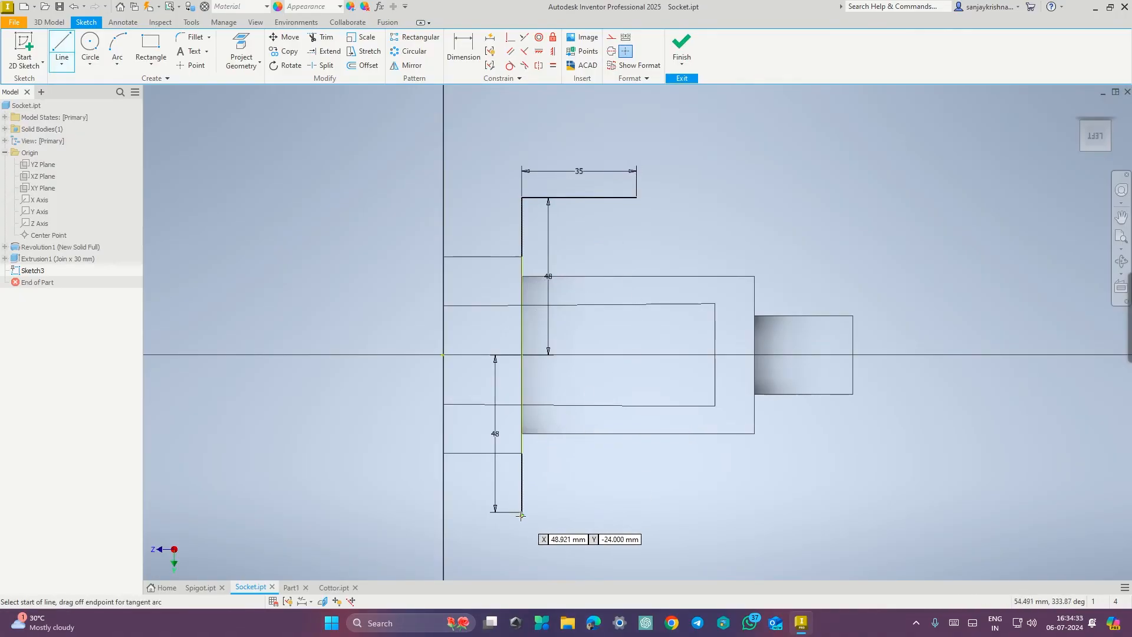
{"action": "left_click", "coordinate": [522, 512]}
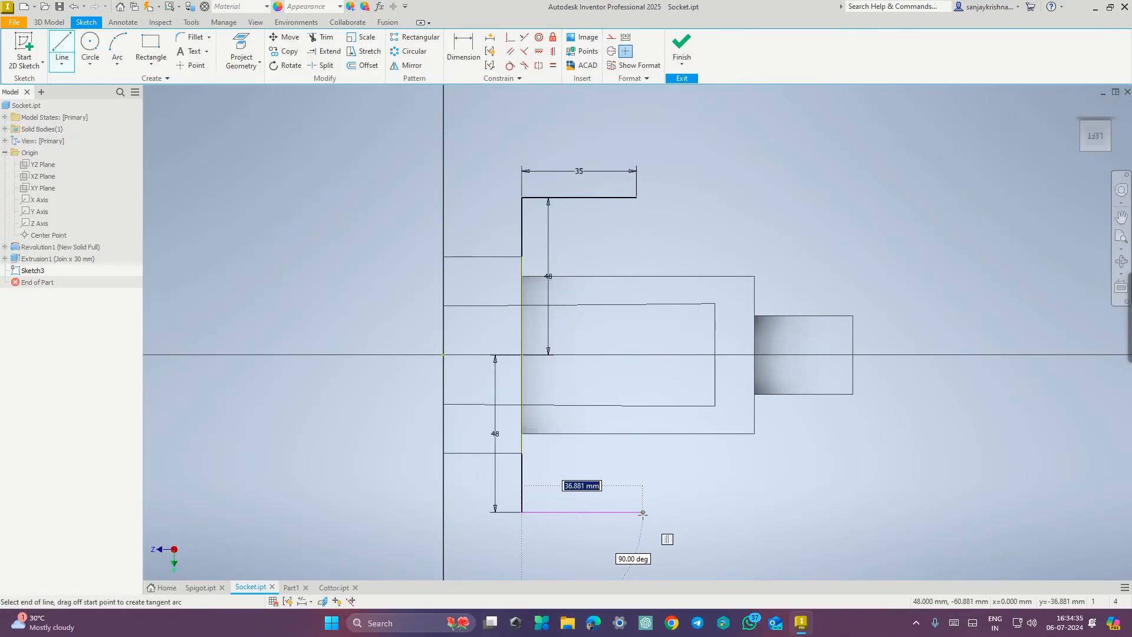
{"action": "type", "text": "31"}
{"action": "key", "text": "Return"}
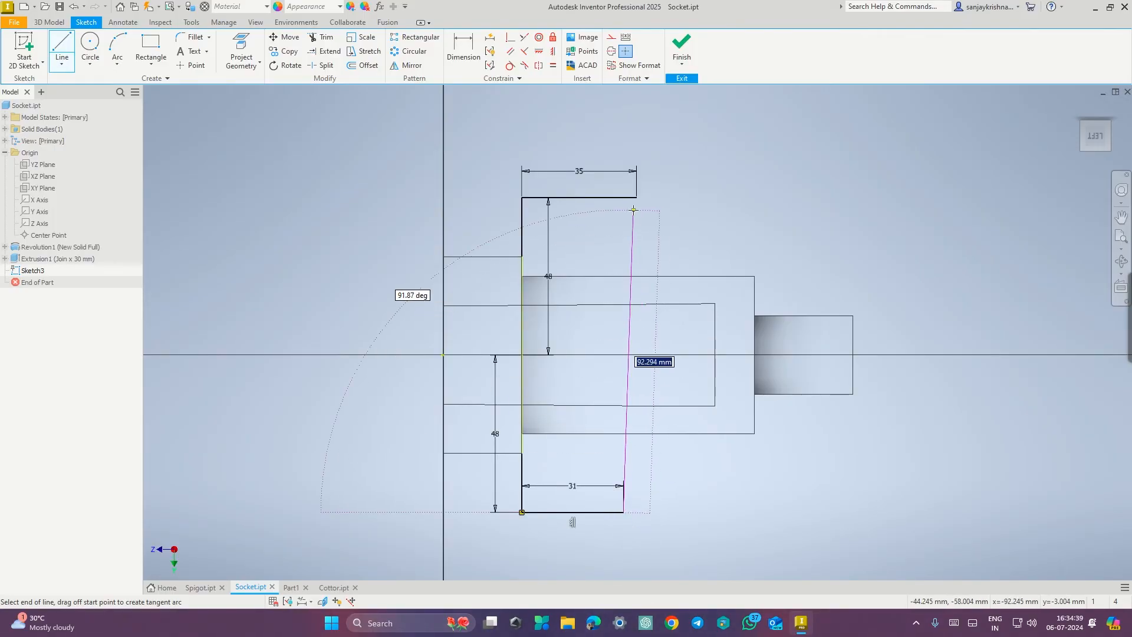
{"action": "left_click", "coordinate": [636, 198]}
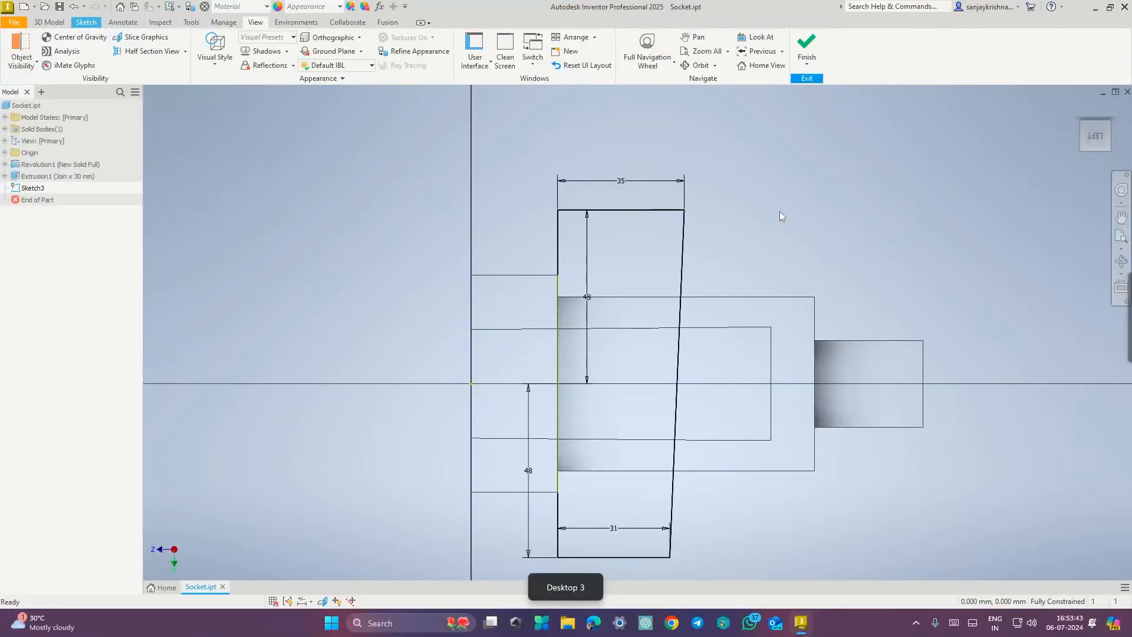
{"action": "left_click", "coordinate": [806, 44]}
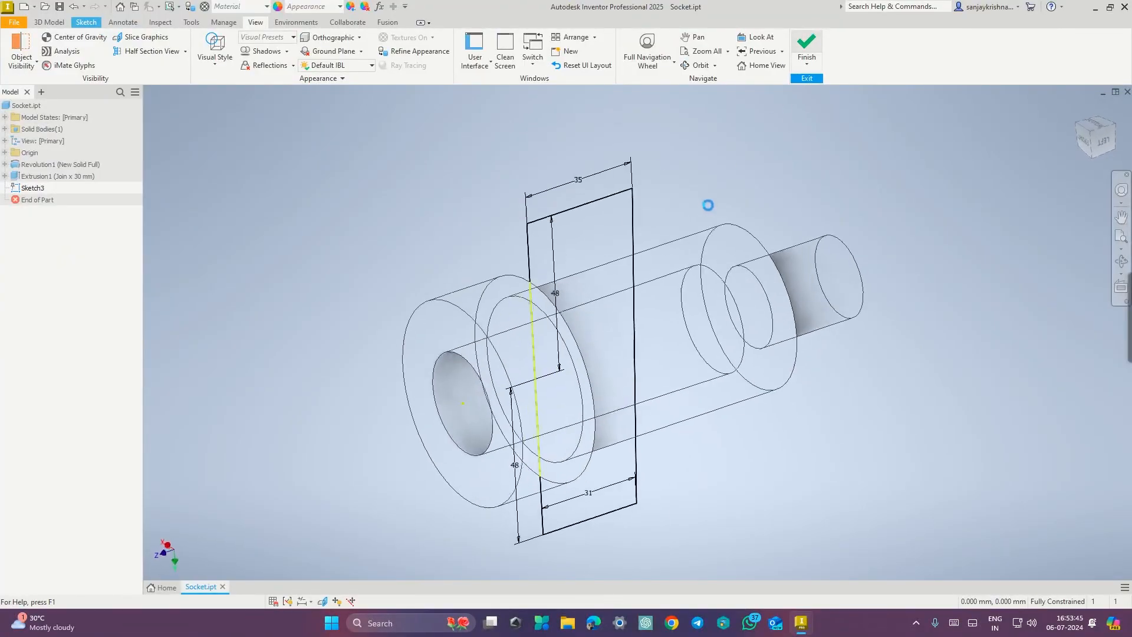
- Set the socket part's visual style to Shaded with Edges
{"action": "left_click", "coordinate": [255, 23]}
{"action": "left_click", "coordinate": [214, 47]}
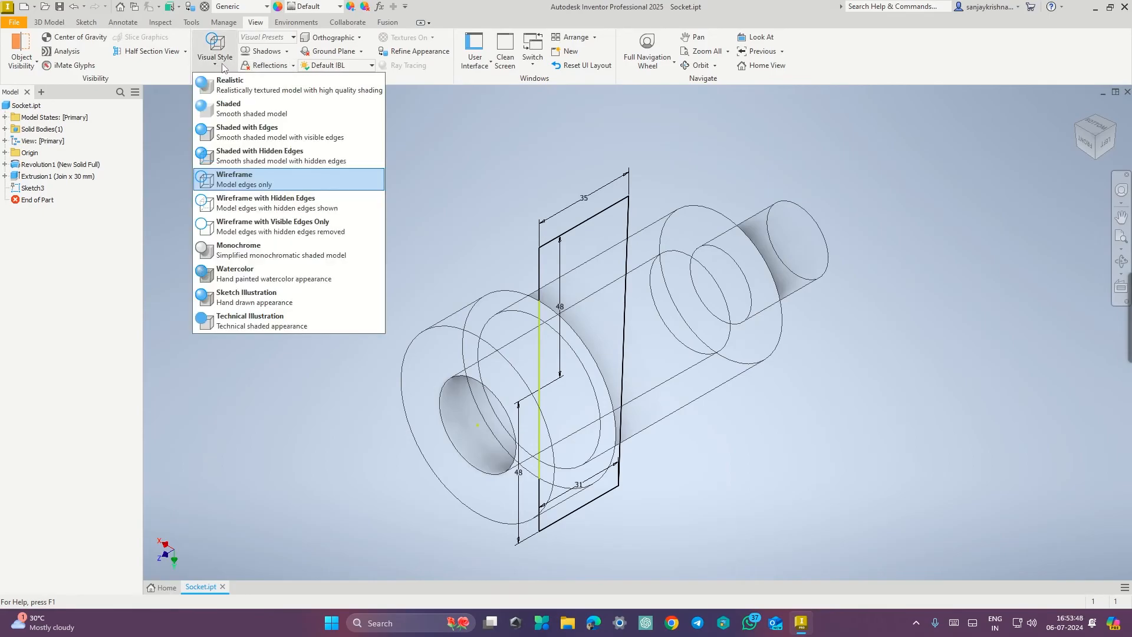
{"action": "left_click", "coordinate": [287, 140]}
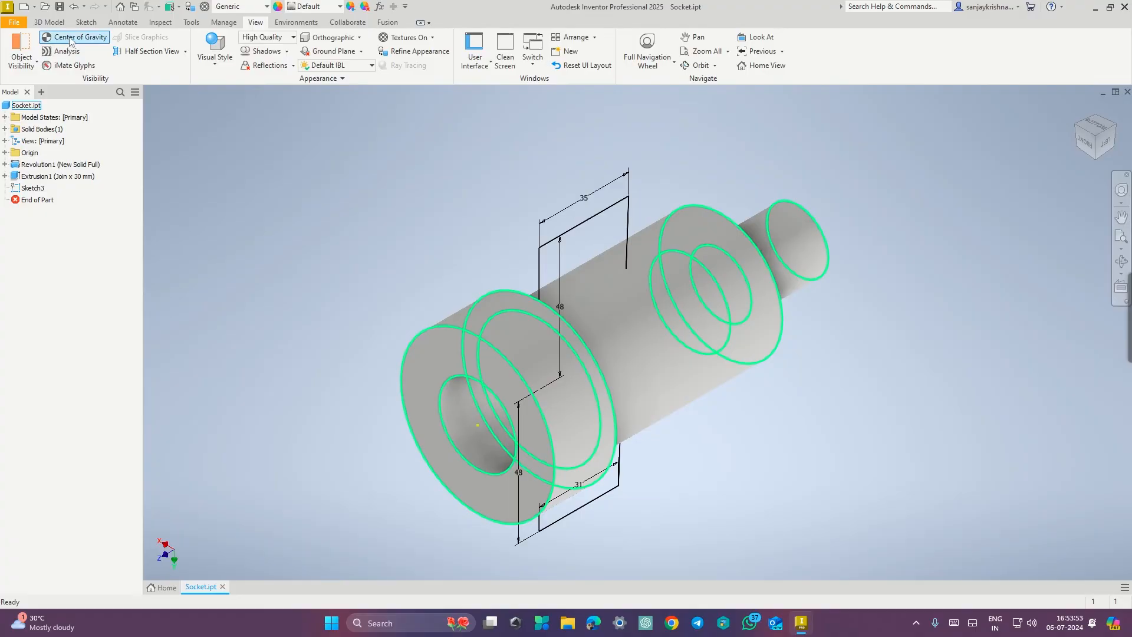
- Extrude the tapered slot profile as a cut through the socket, 8 mm symmetric about the sketch plane
{"action": "left_click", "coordinate": [50, 23]}
{"action": "left_click", "coordinate": [62, 50]}
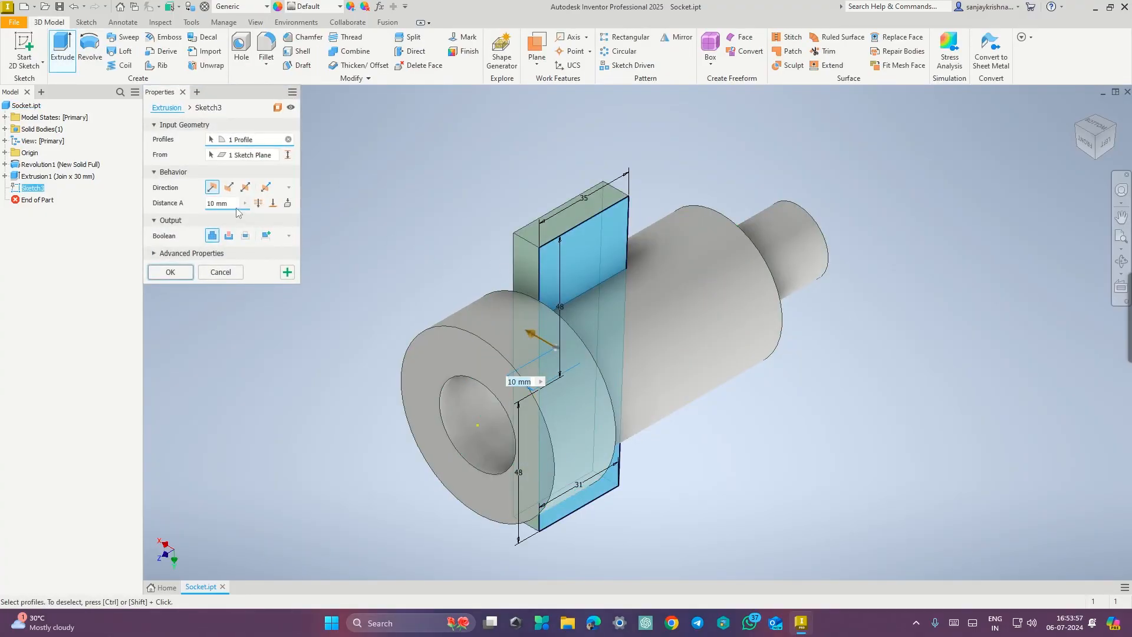
{"action": "left_click", "coordinate": [229, 187]}
{"action": "left_click", "coordinate": [229, 235]}
{"action": "left_click", "coordinate": [229, 206]}
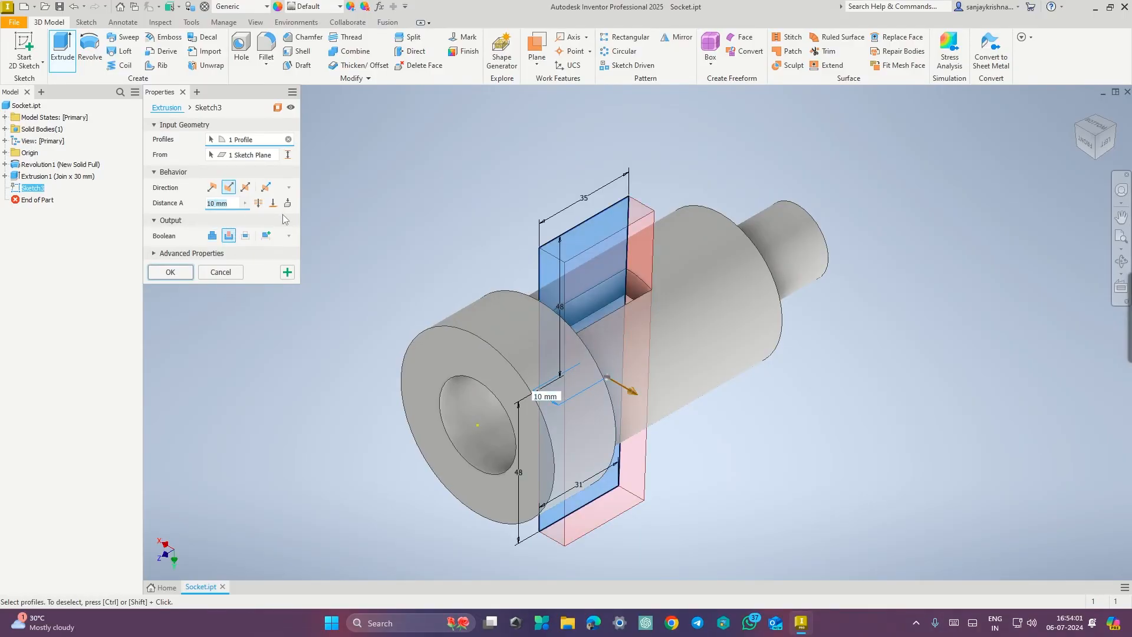
{"action": "type", "text": "8"}
{"action": "left_click", "coordinate": [245, 187]}
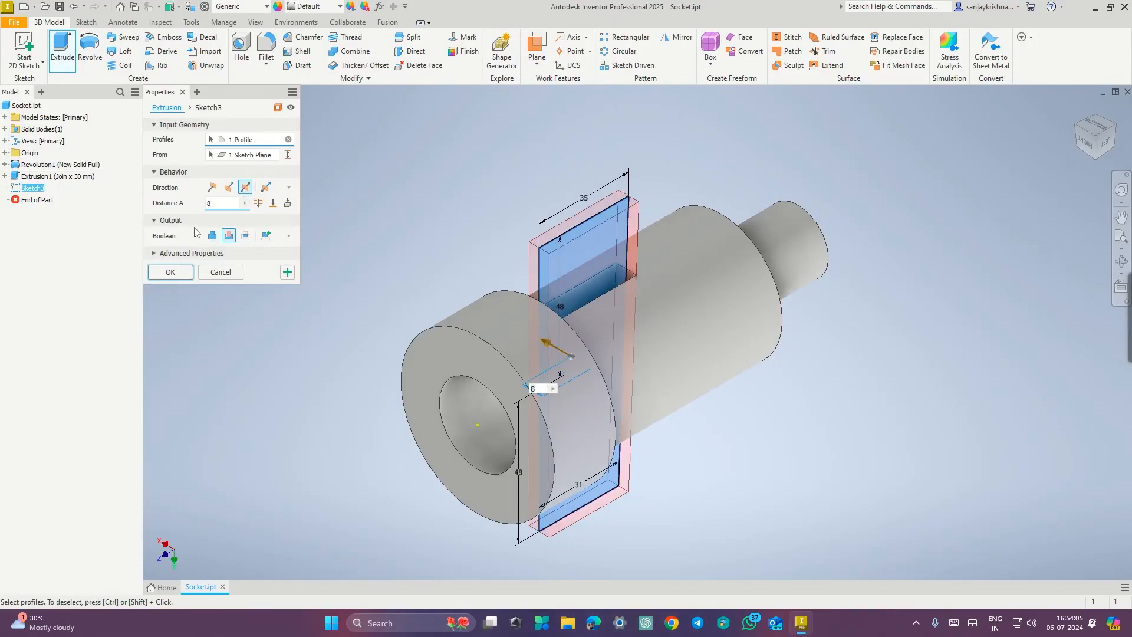
{"action": "left_click", "coordinate": [170, 271]}
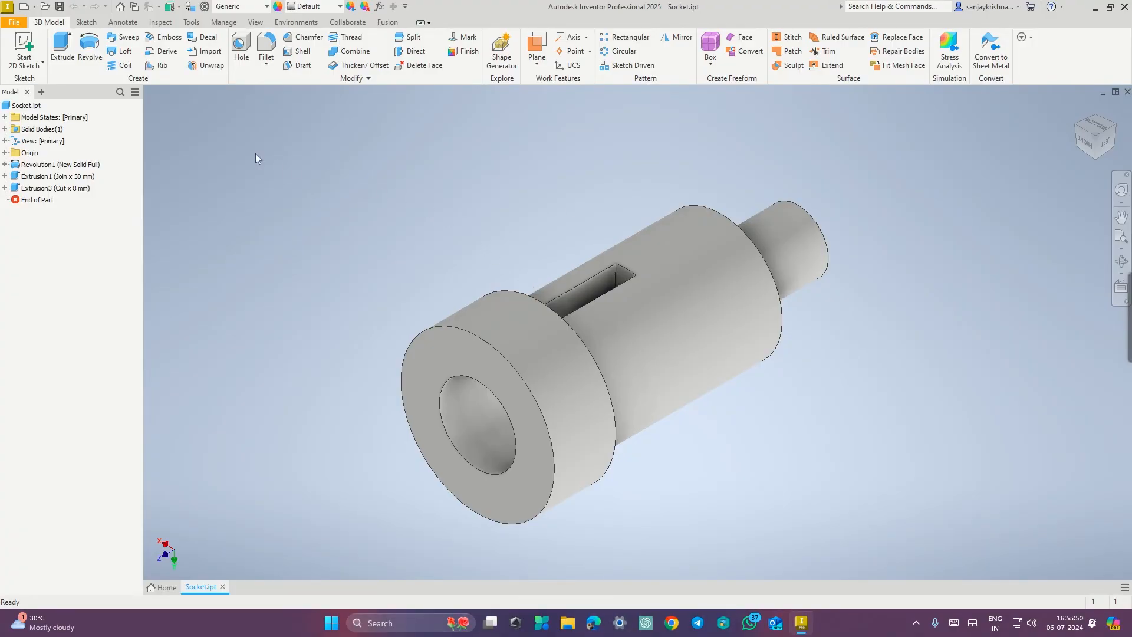
- Create a new assembly from the Standard (mm).iam template and place one instance of Socket.ipt in it
{"action": "left_click", "coordinate": [24, 7]}
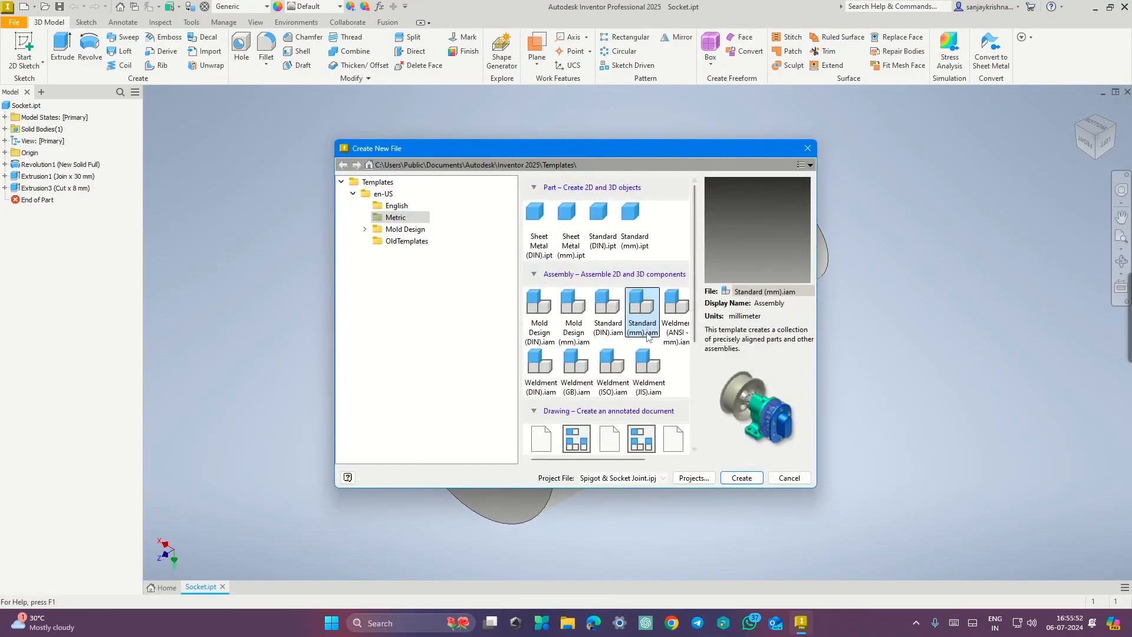
{"action": "left_click", "coordinate": [740, 478]}
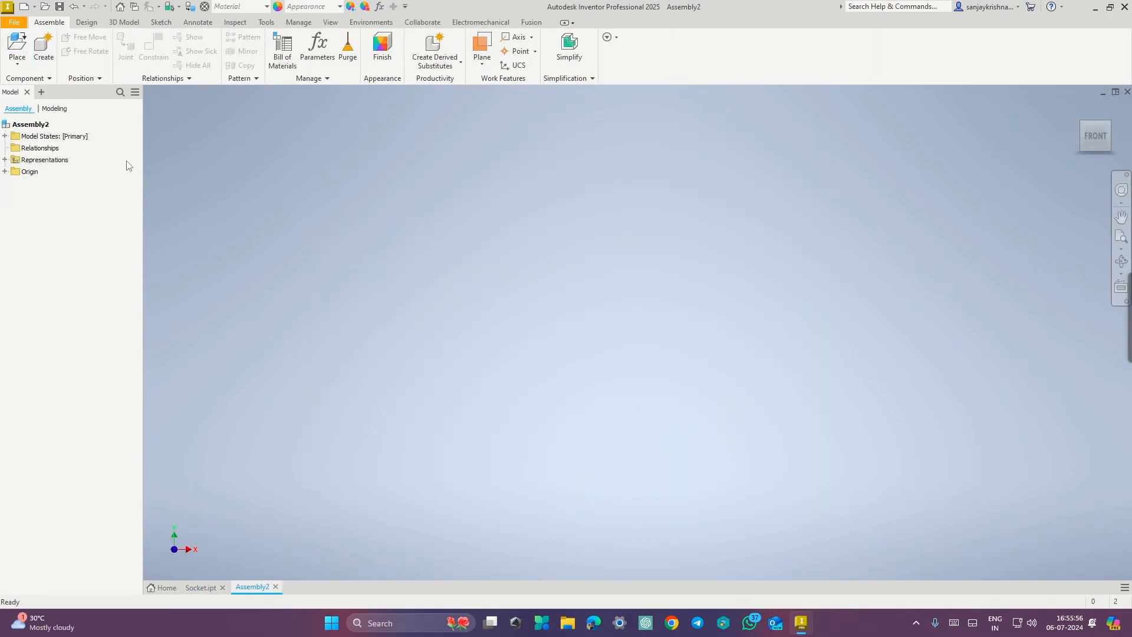
{"action": "left_click", "coordinate": [18, 44]}
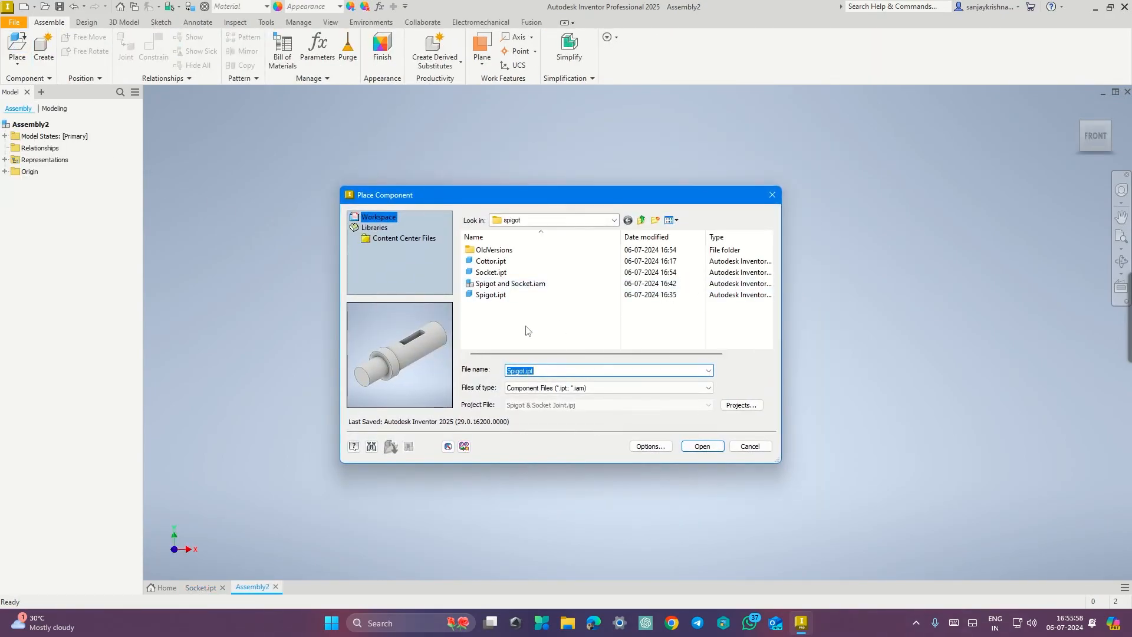
{"action": "left_click", "coordinate": [495, 273]}
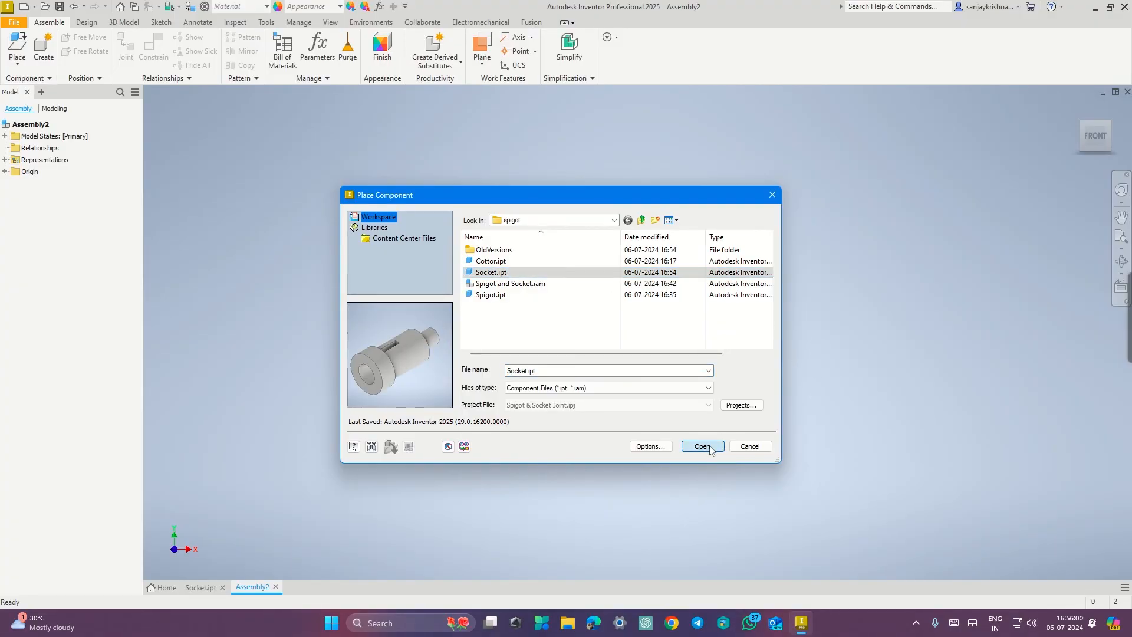
{"action": "left_click", "coordinate": [702, 446]}
{"action": "scroll", "coordinate": [632, 352], "scroll_direction": "down", "scroll_amount": 3}
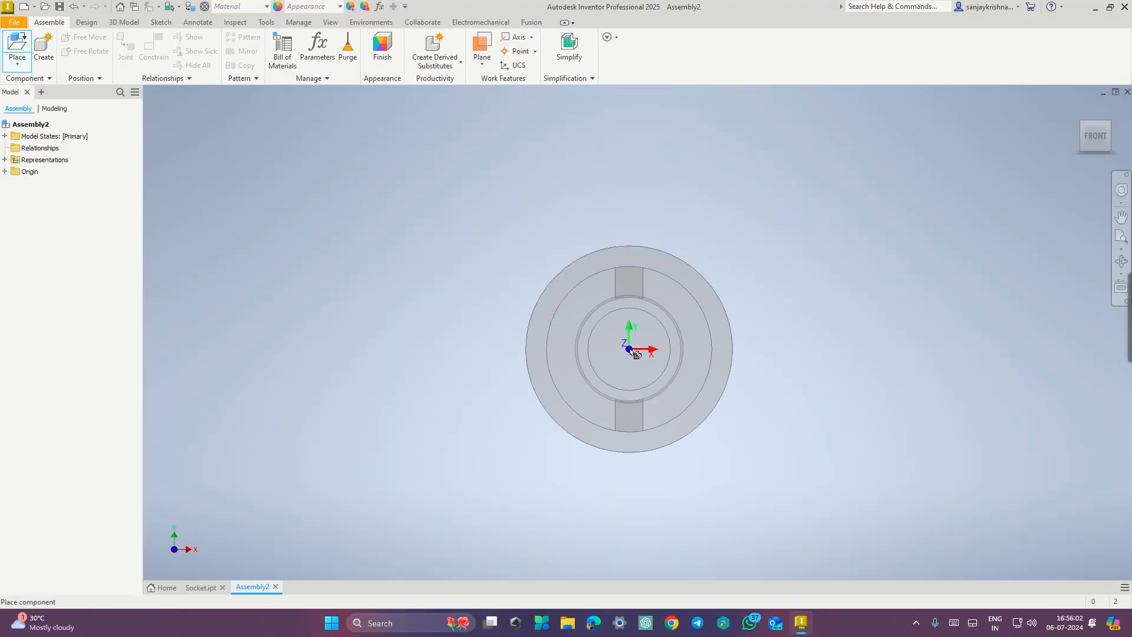
{"action": "left_click", "coordinate": [630, 348]}
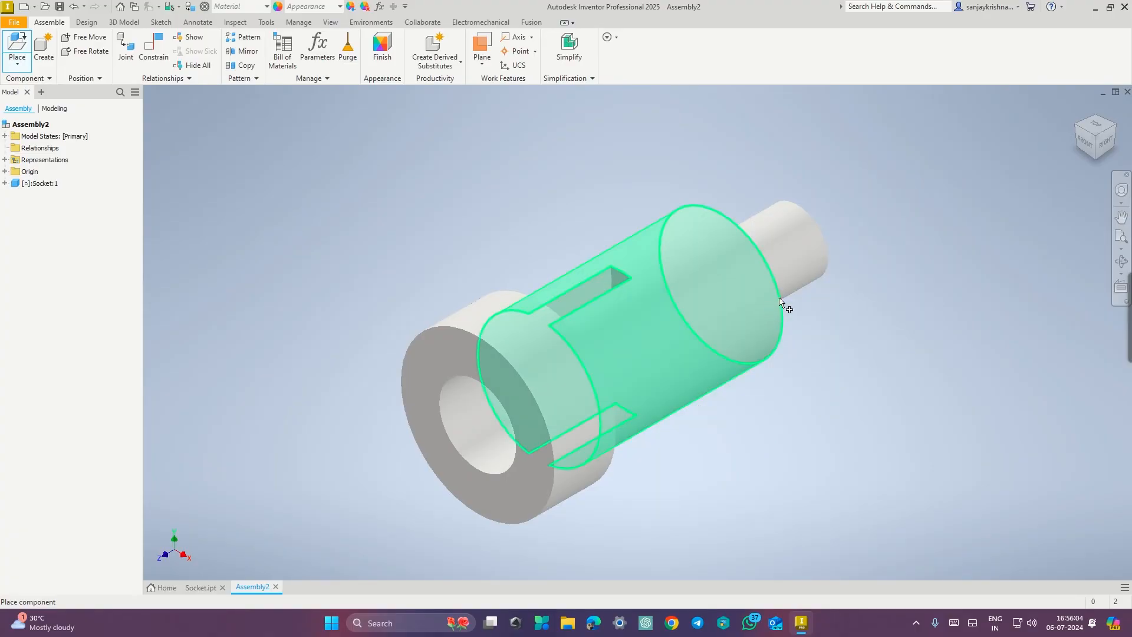
{"action": "key", "text": "Escape"}
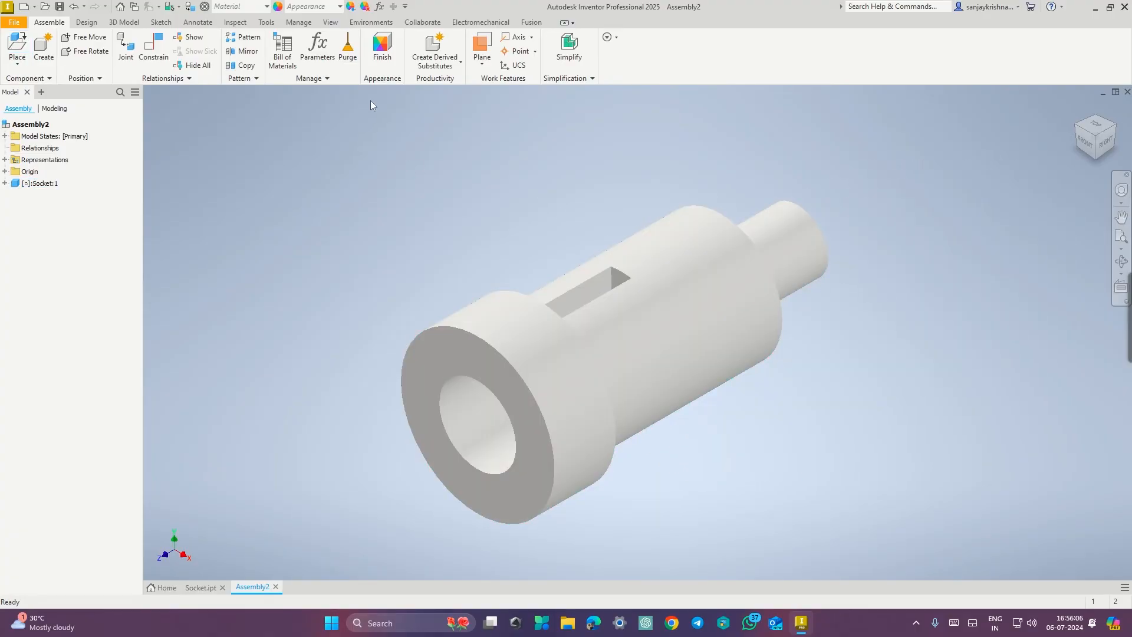
- Set the assembly's visual style to Shaded with Edges
{"action": "left_click", "coordinate": [330, 21]}
{"action": "left_click", "coordinate": [243, 53]}
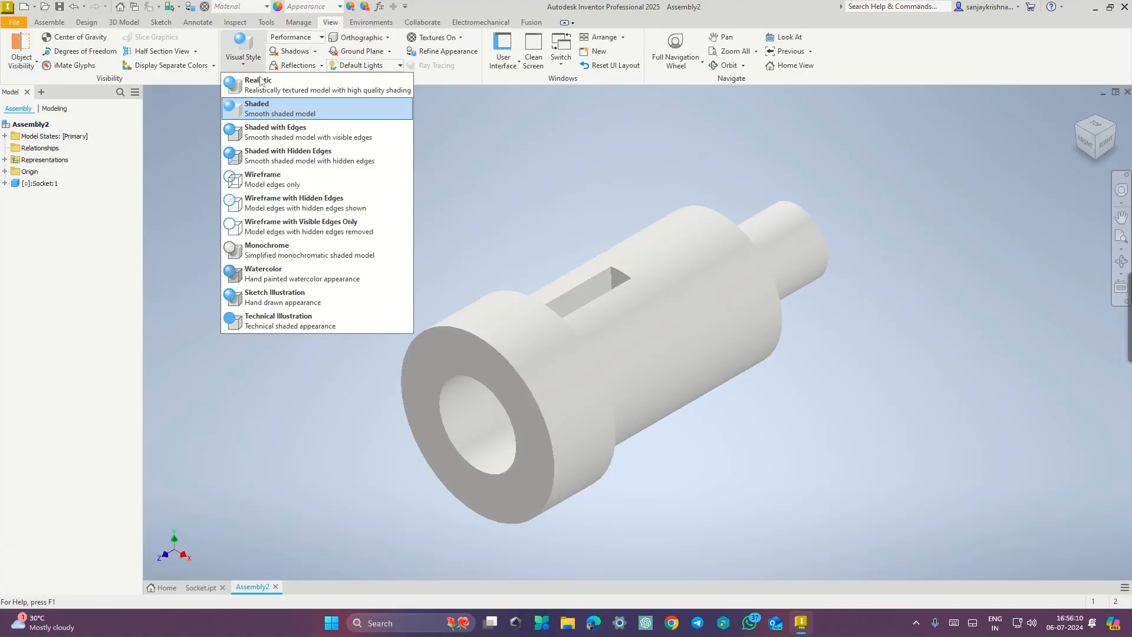
{"action": "left_click", "coordinate": [297, 133]}
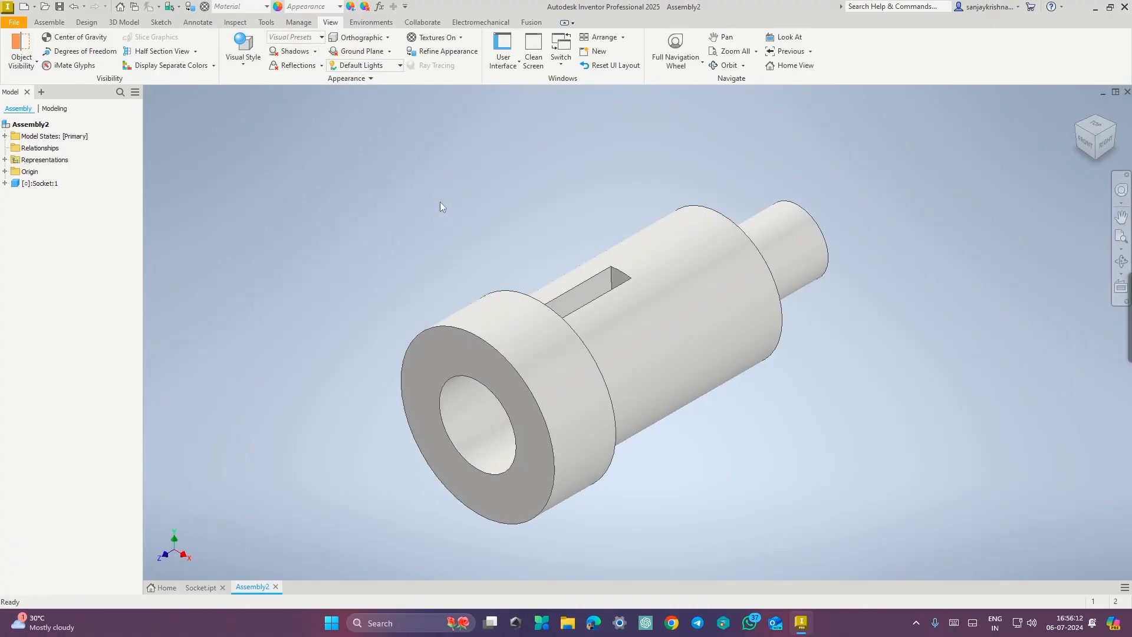
- Start placing Spigot.ipt in the assembly and rotate its preview 90° about the Y axis
{"action": "left_click", "coordinate": [49, 22]}
{"action": "left_click", "coordinate": [18, 46]}
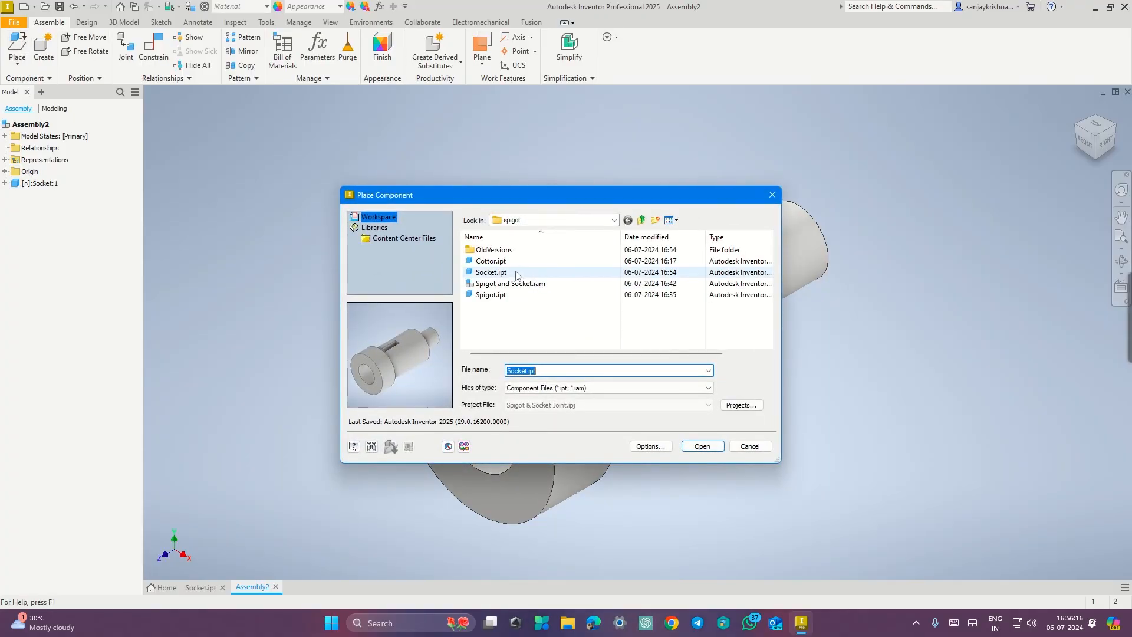
{"action": "left_click", "coordinate": [491, 295]}
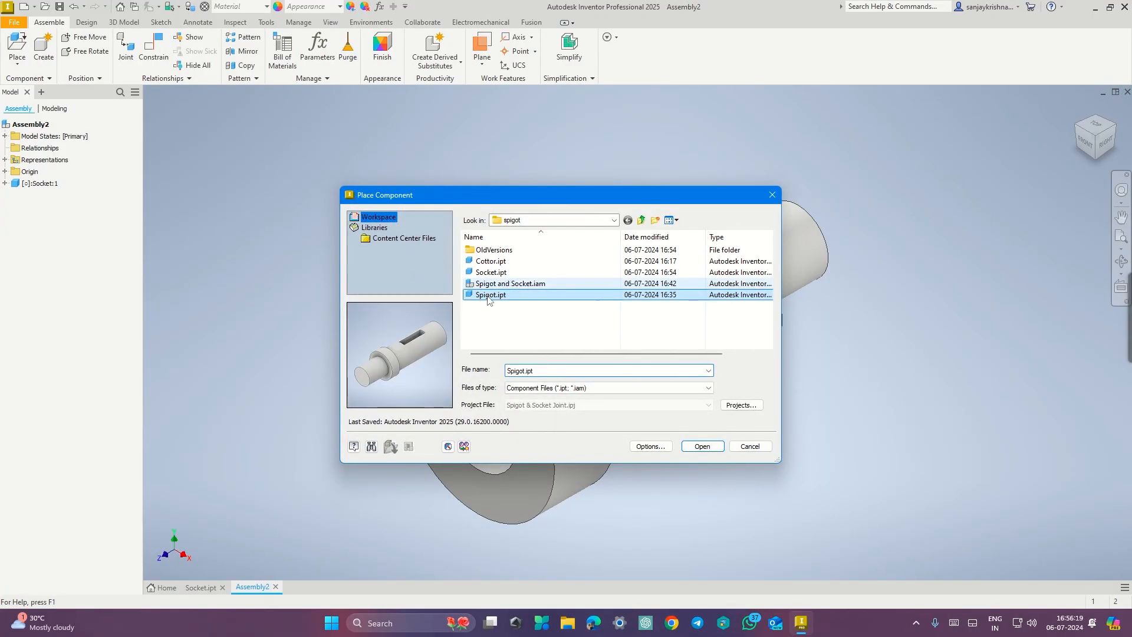
{"action": "left_click", "coordinate": [702, 446]}
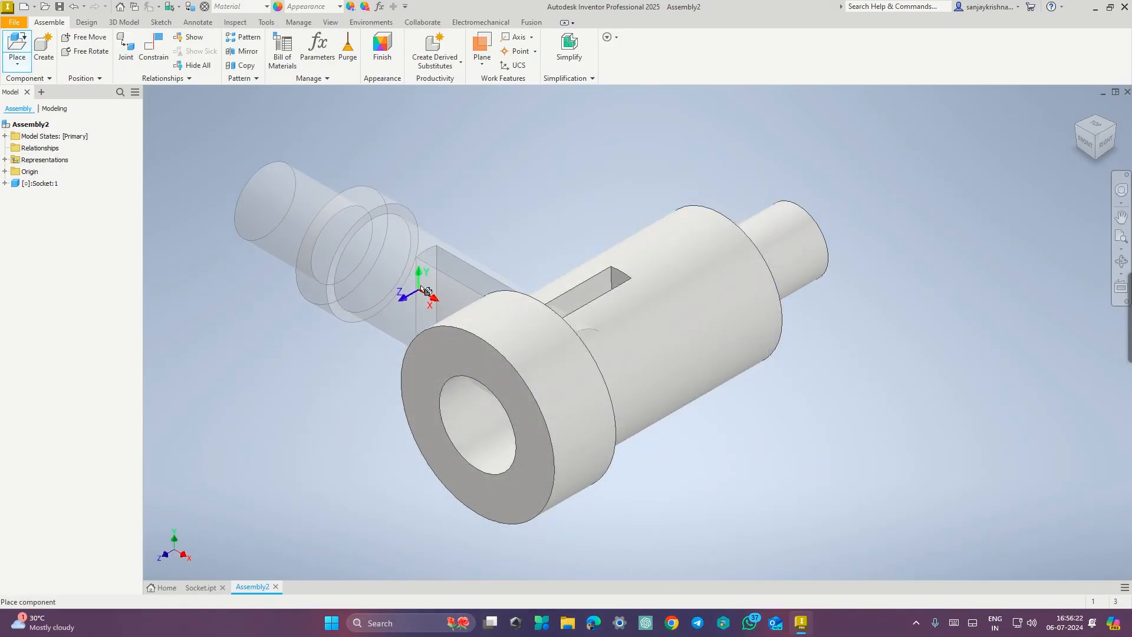
{"action": "scroll", "coordinate": [424, 293], "scroll_direction": "down", "scroll_amount": 2}
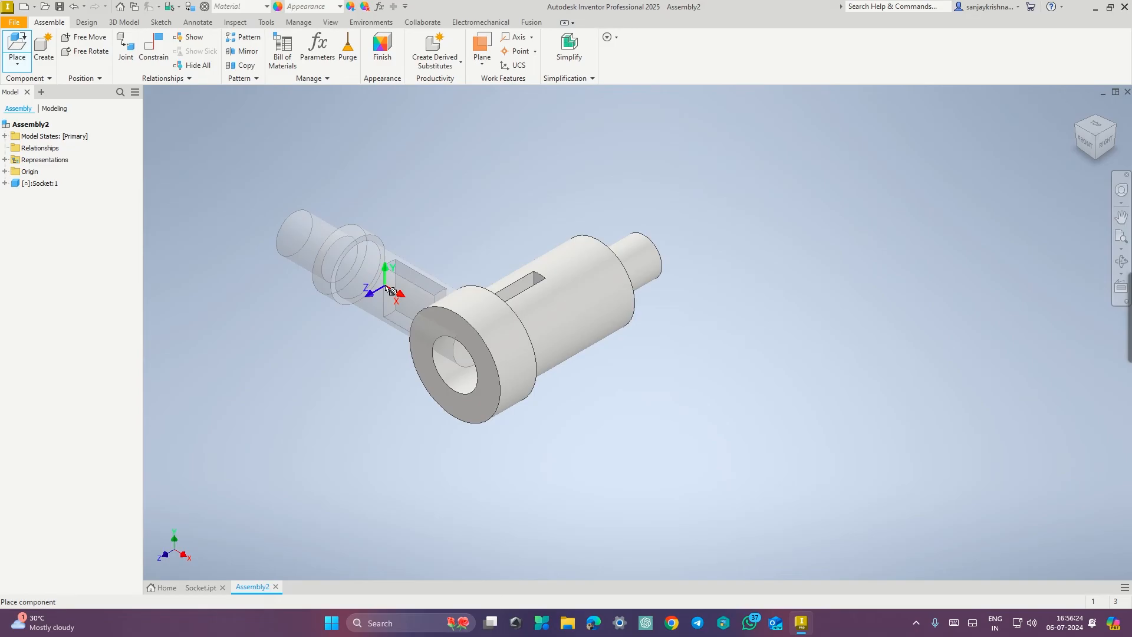
{"action": "right_click", "coordinate": [389, 288]}
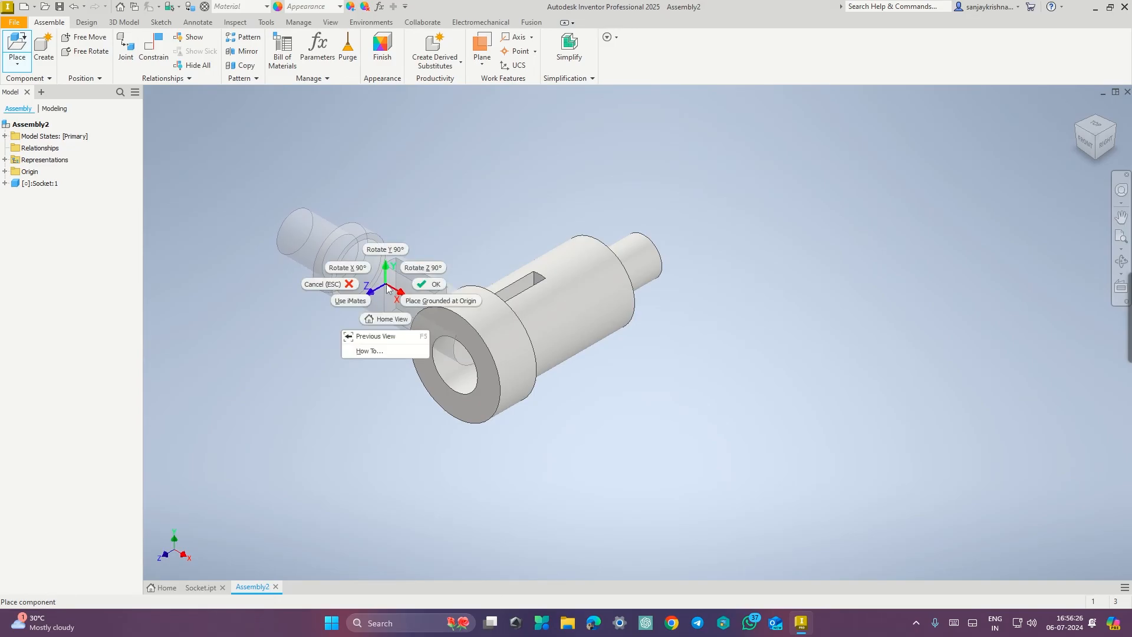
{"action": "left_click", "coordinate": [397, 250]}
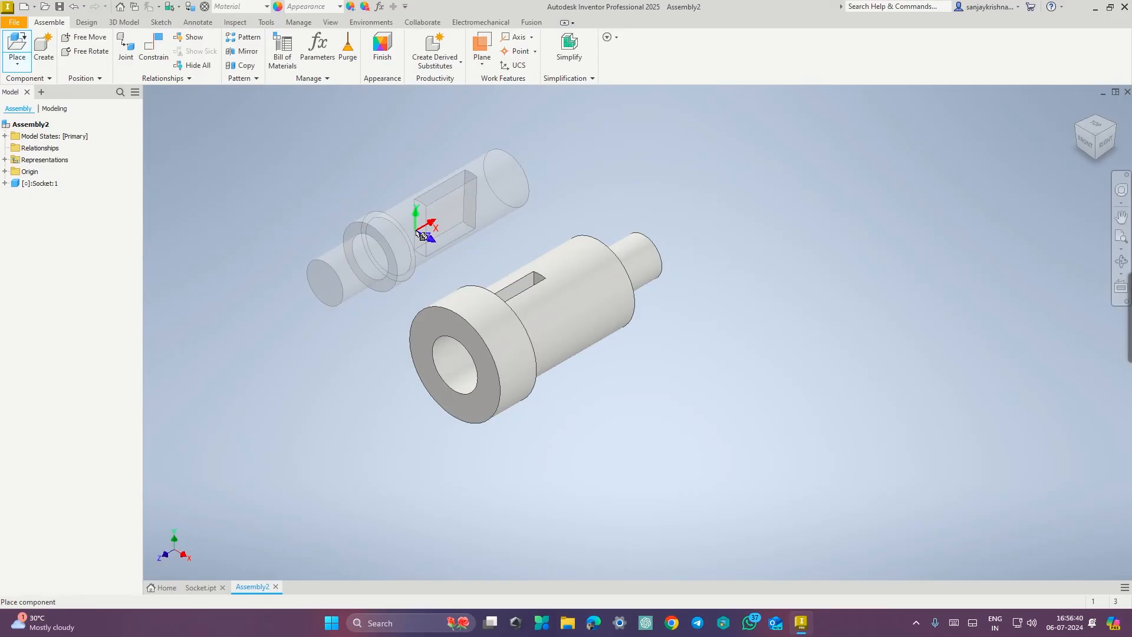
- Set the assembly's visual style to Wireframe while placing the spigot
{"action": "left_click", "coordinate": [331, 22]}
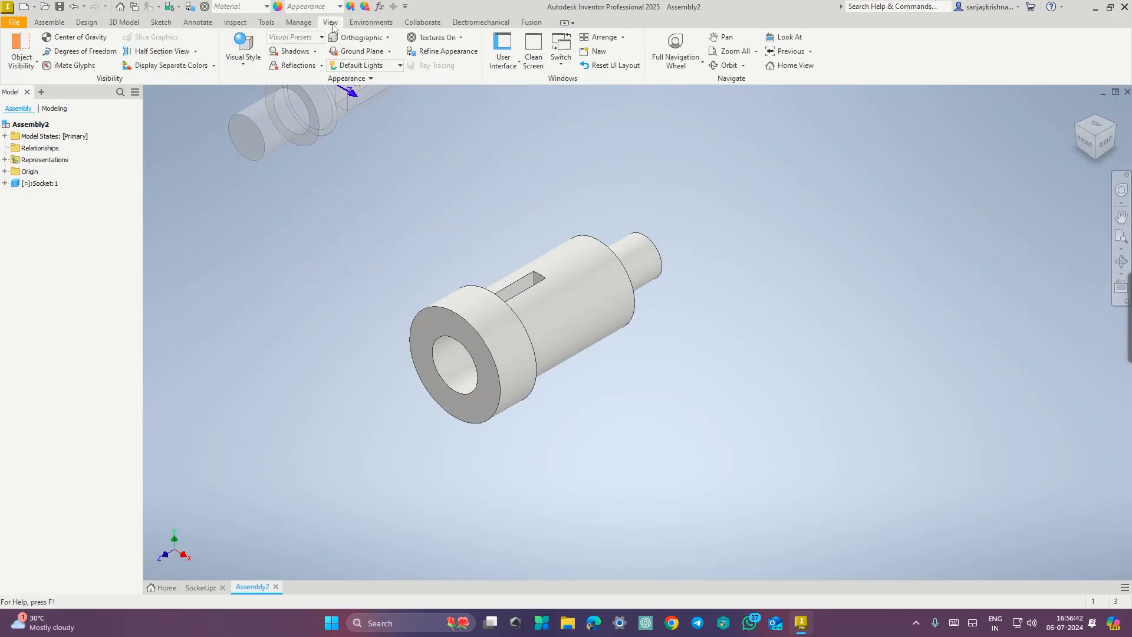
{"action": "left_click", "coordinate": [243, 50]}
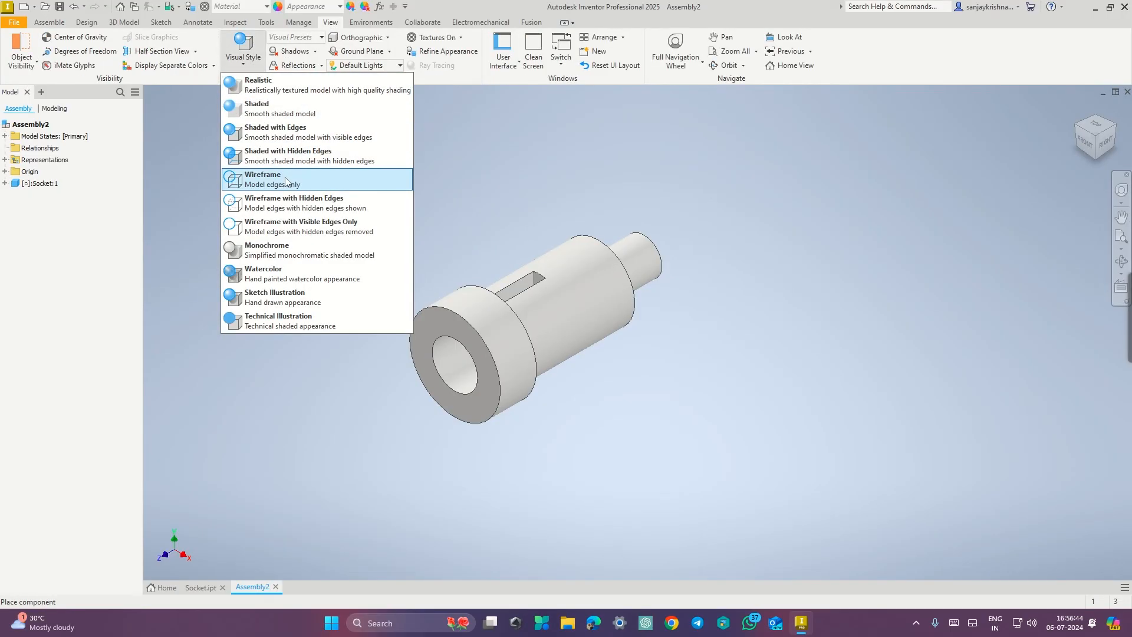
{"action": "left_click", "coordinate": [285, 181]}
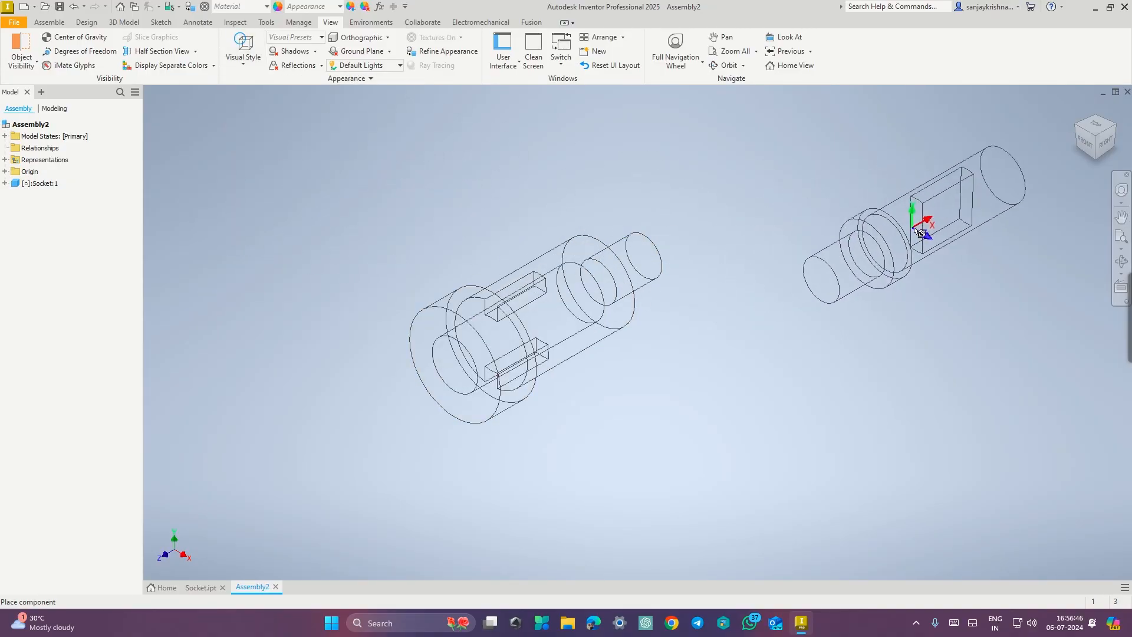
{"action": "key", "text": "Escape"}
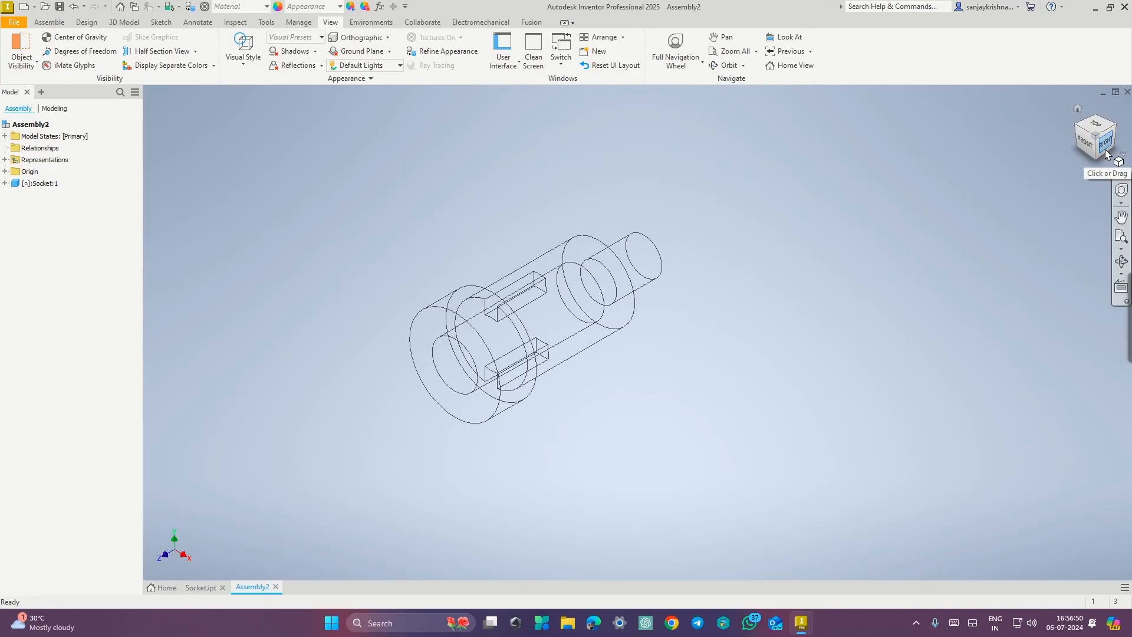
- Rotate the spigot preview 180° about its X axis in the right side view and place one instance above the socket
{"action": "left_click", "coordinate": [1104, 152]}
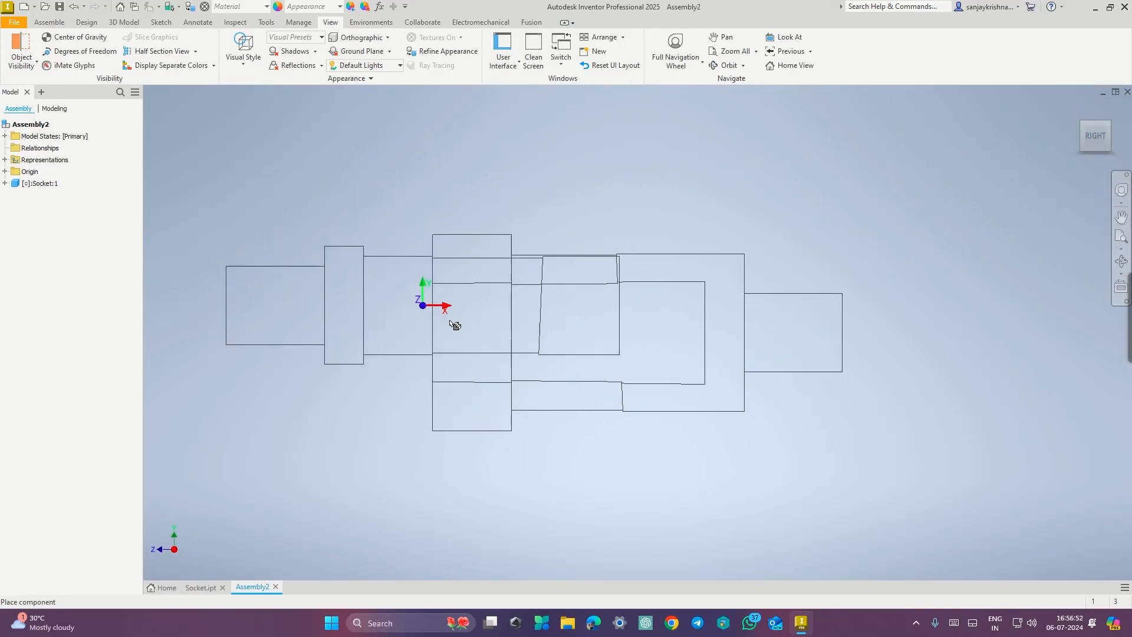
{"action": "middle_click_drag", "start_coordinate": [440, 168], "coordinate": [461, 246]}
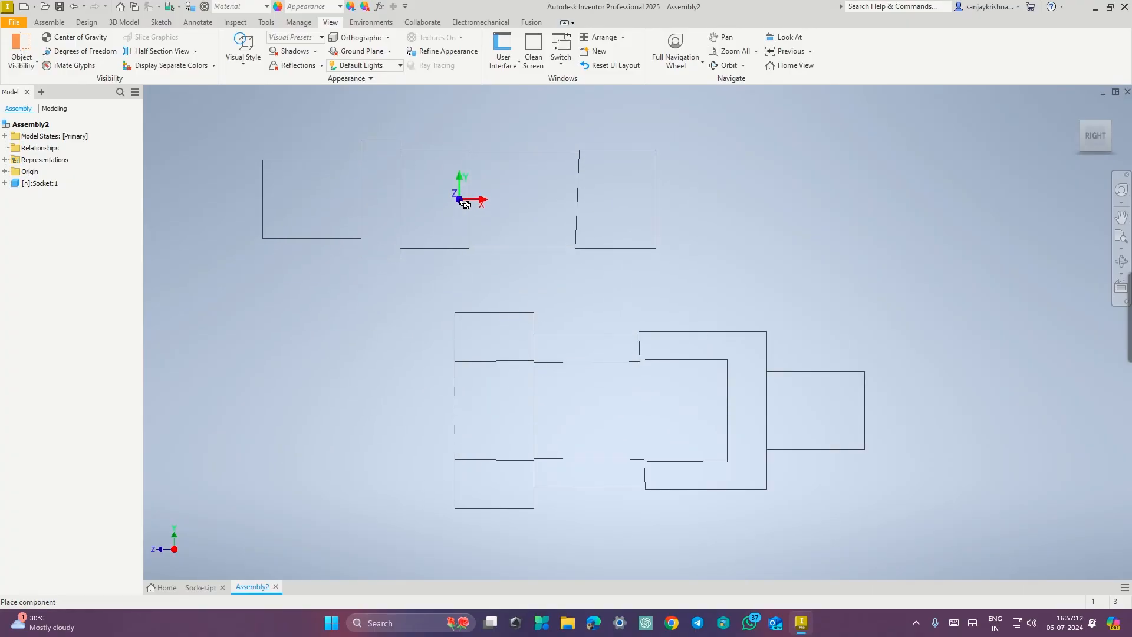
{"action": "right_click", "coordinate": [461, 203]}
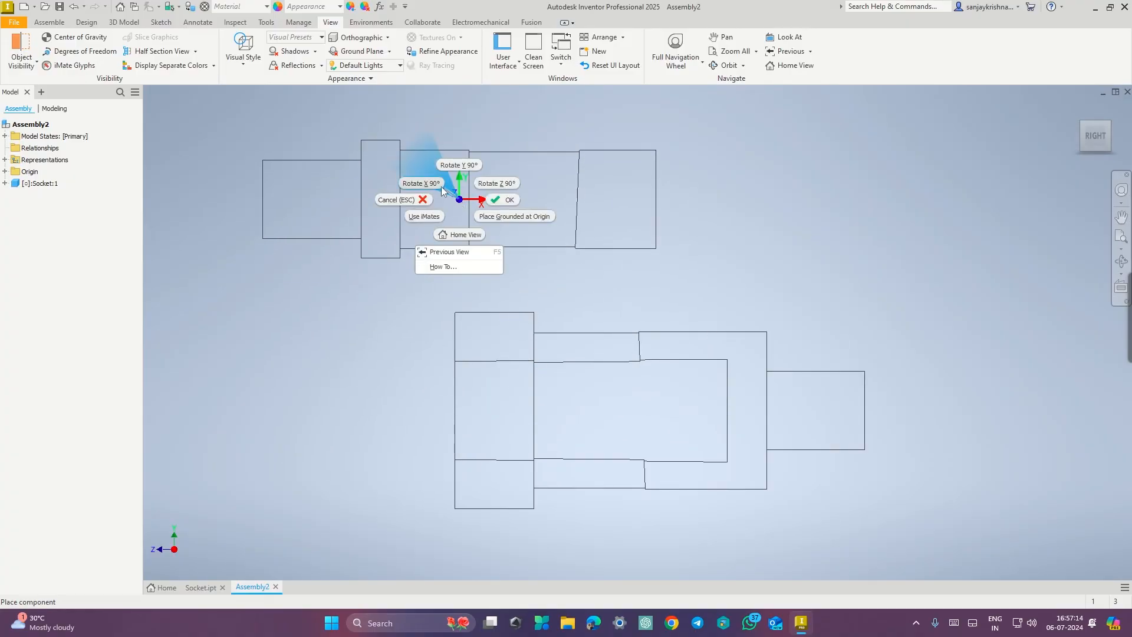
{"action": "left_click", "coordinate": [436, 187]}
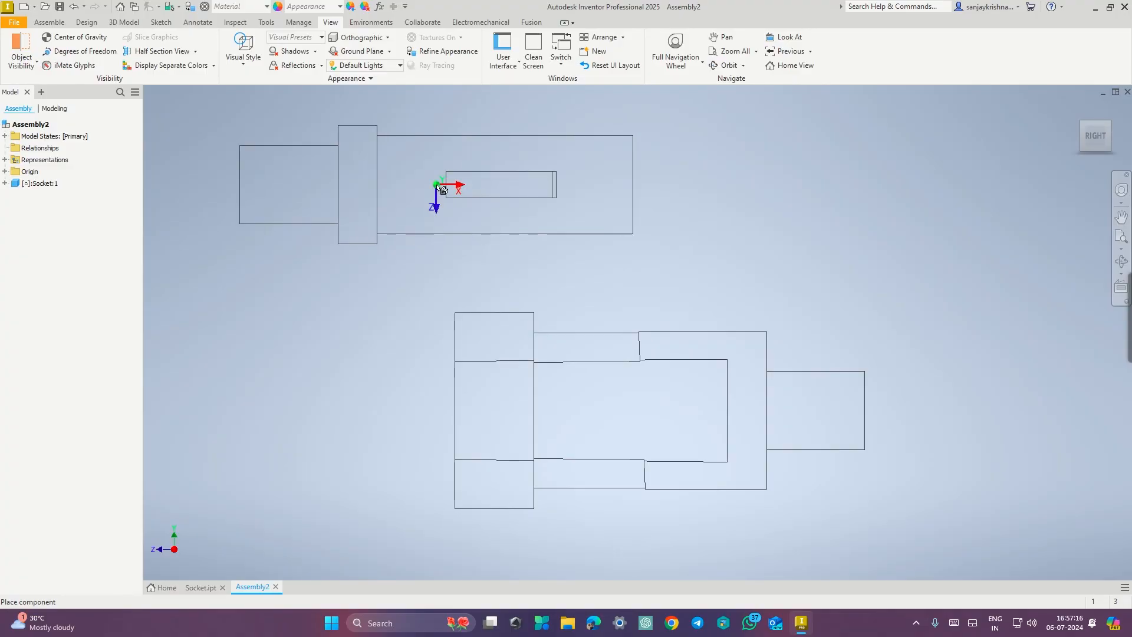
{"action": "right_click", "coordinate": [451, 204]}
{"action": "left_click", "coordinate": [431, 189]}
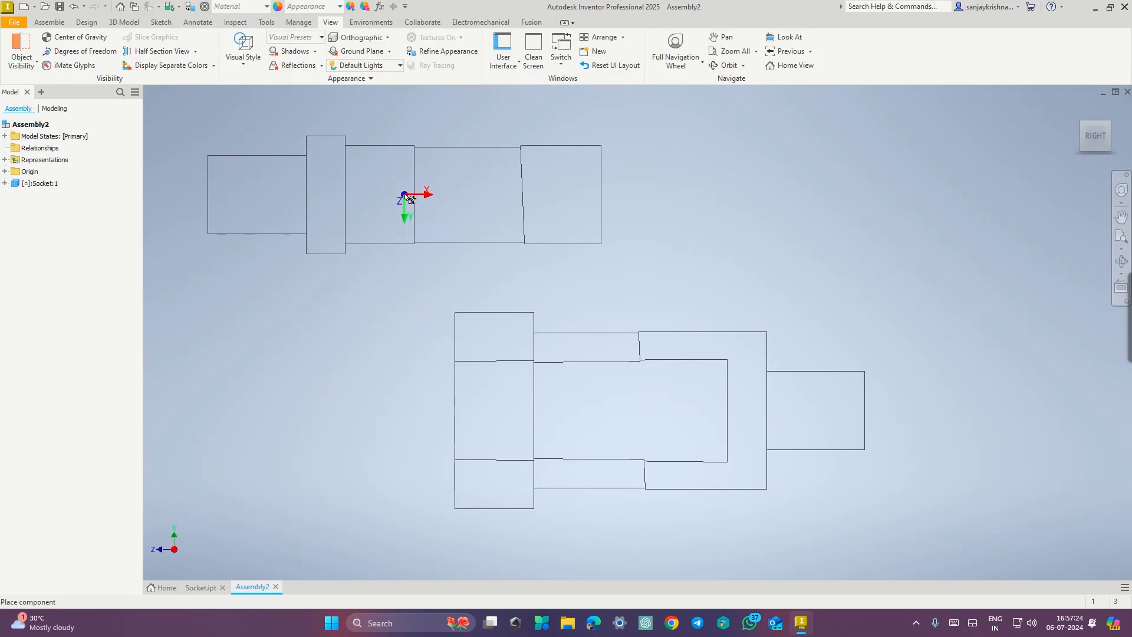
{"action": "left_click", "coordinate": [403, 193]}
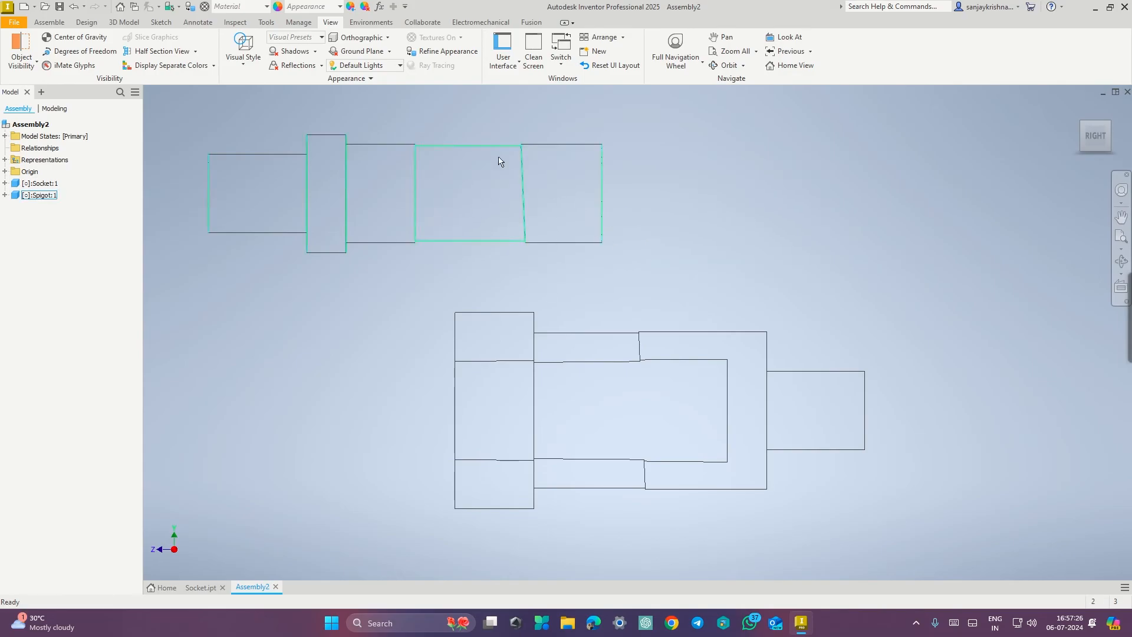
- Set the assembly's visual style back to Shaded with Edges and view it isometrically
{"action": "left_click", "coordinate": [243, 51]}
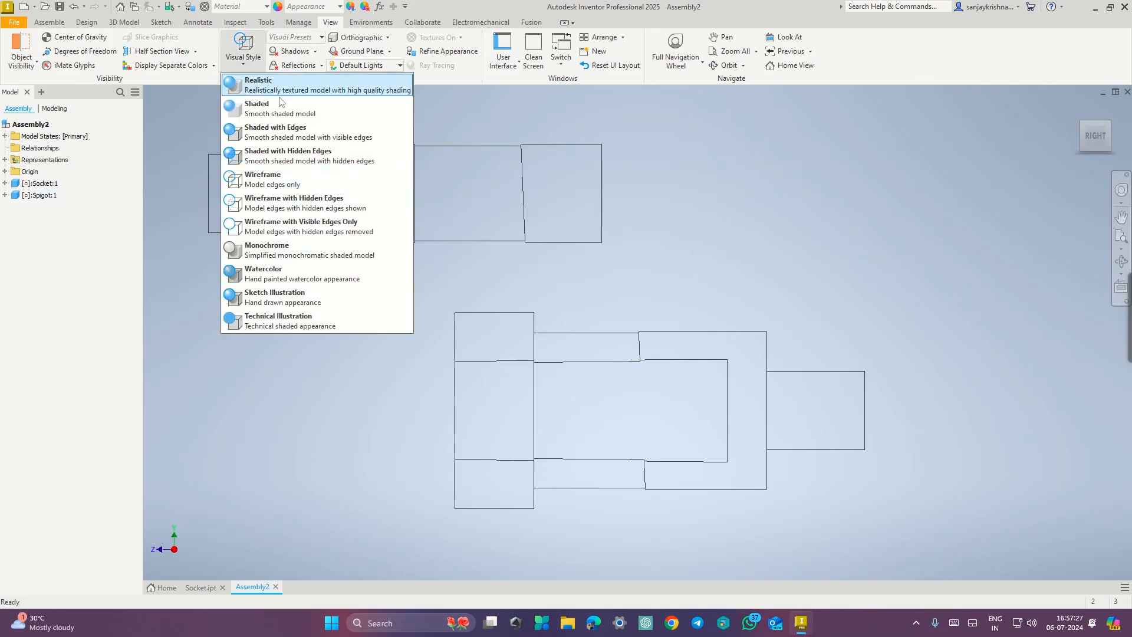
{"action": "left_click", "coordinate": [288, 133]}
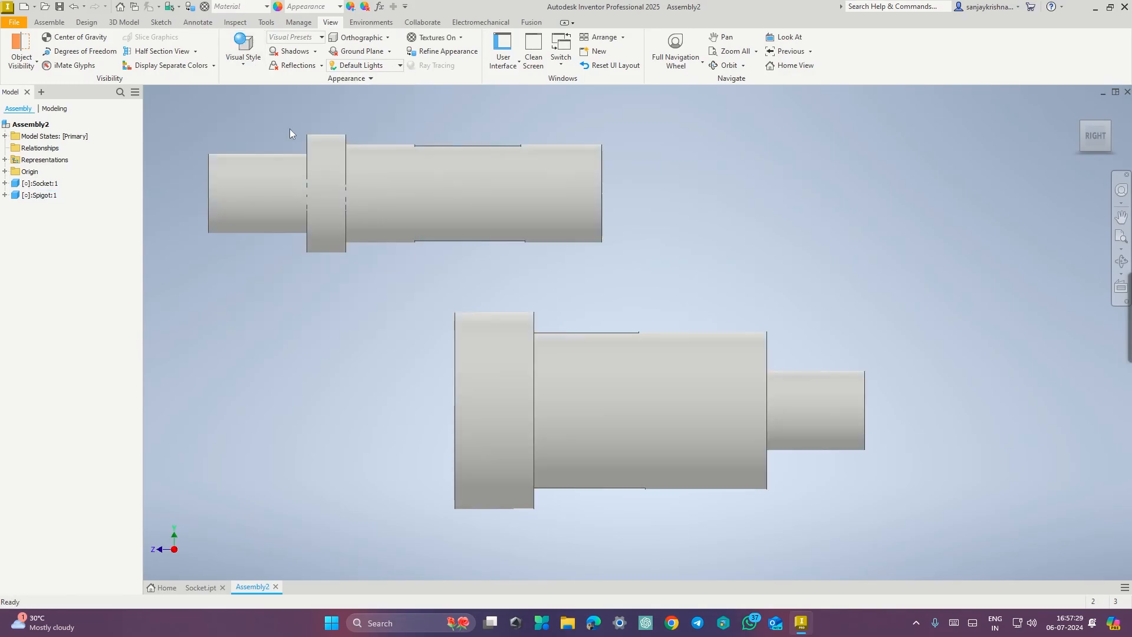
{"action": "left_click", "coordinate": [1082, 129]}
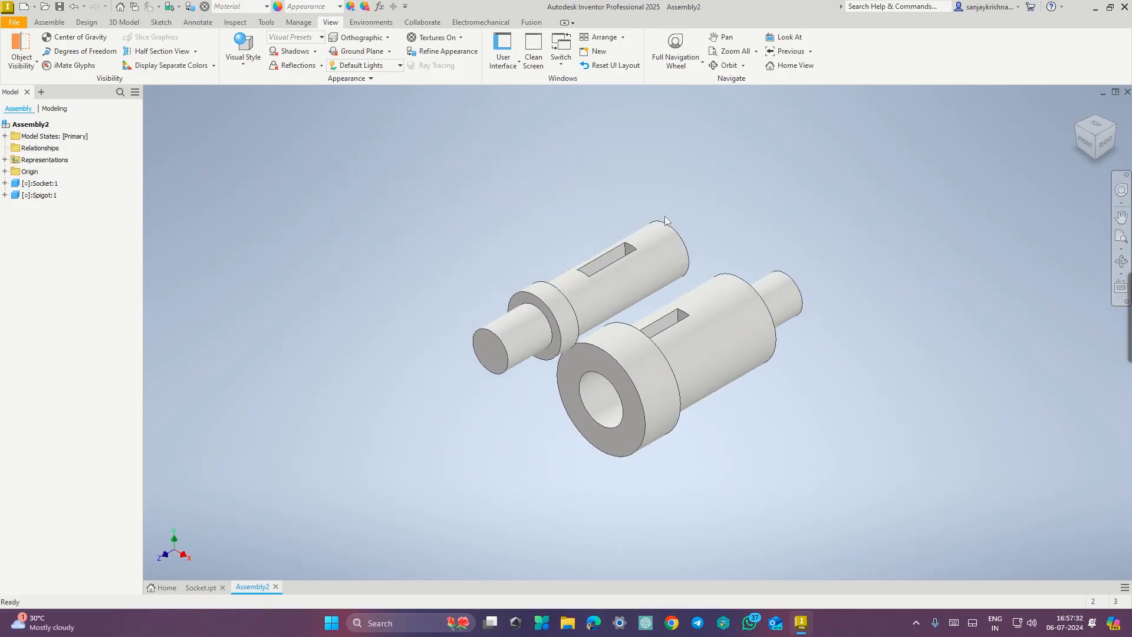
- Mate the spigot's axis to the socket's axis and slide the spigot out of the socket's open end
{"action": "left_click", "coordinate": [49, 22]}
{"action": "left_click", "coordinate": [148, 47]}
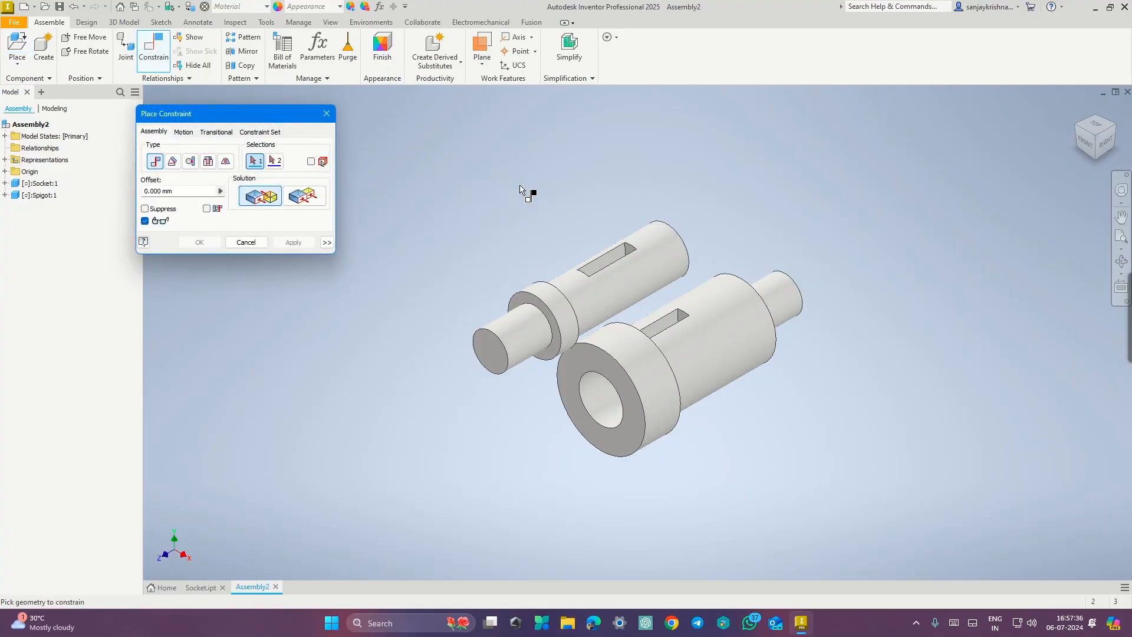
{"action": "left_click", "coordinate": [585, 293]}
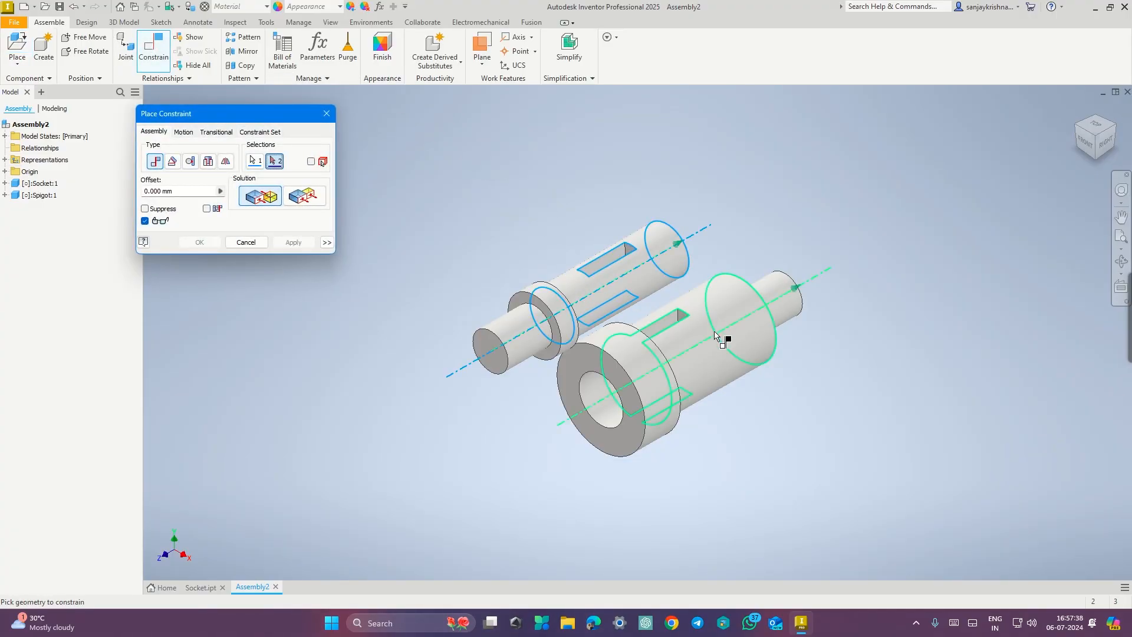
{"action": "left_click", "coordinate": [702, 366]}
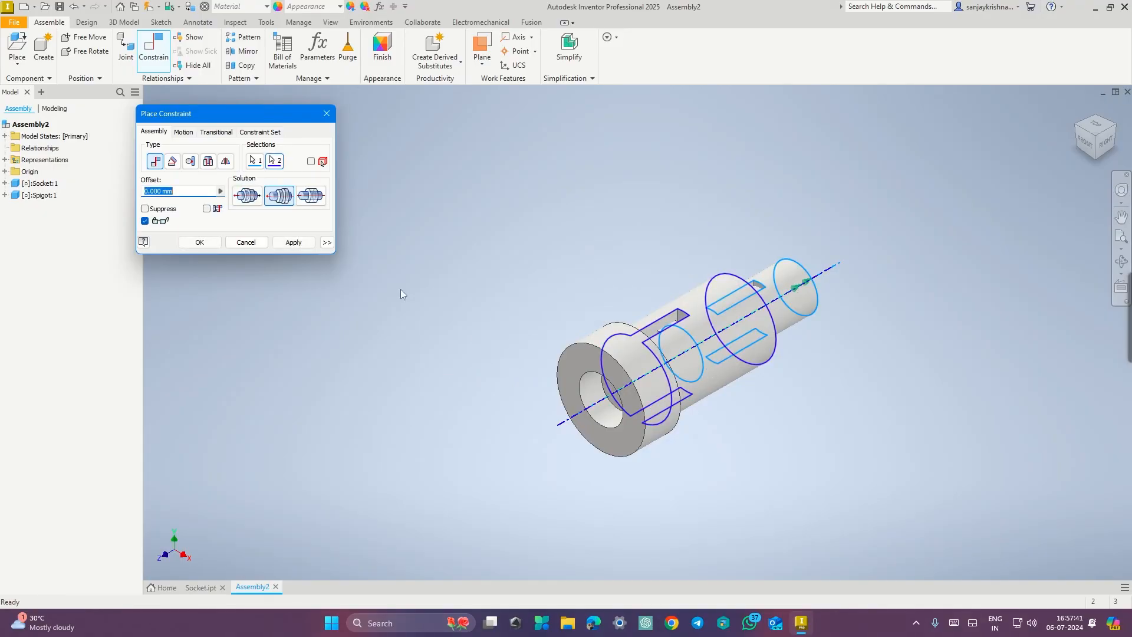
{"action": "left_click", "coordinate": [199, 242]}
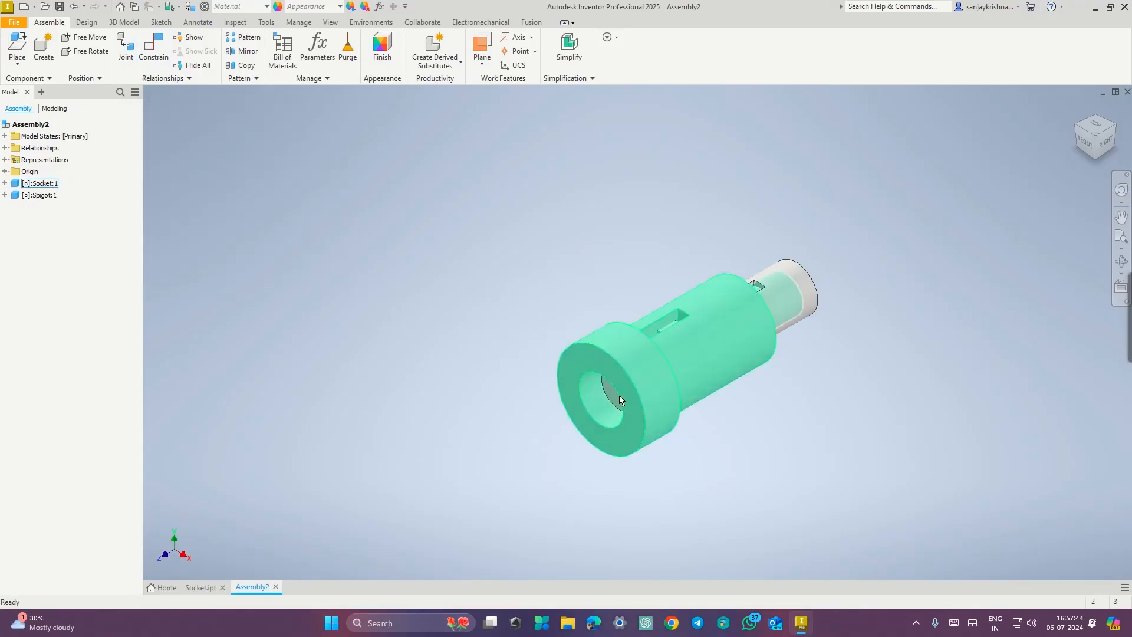
{"action": "left_click_drag", "start_coordinate": [608, 402], "coordinate": [306, 392]}
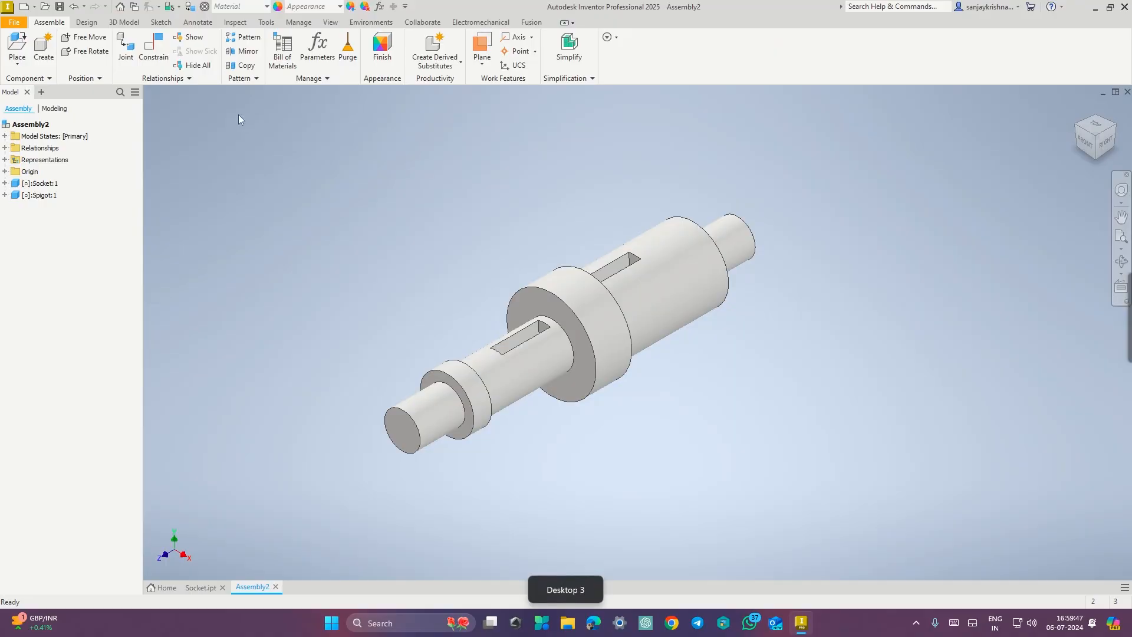
- Mate the spigot collar's inner annular face to the socket collar's open end face with 0 mm offset
{"action": "left_click", "coordinate": [154, 51]}
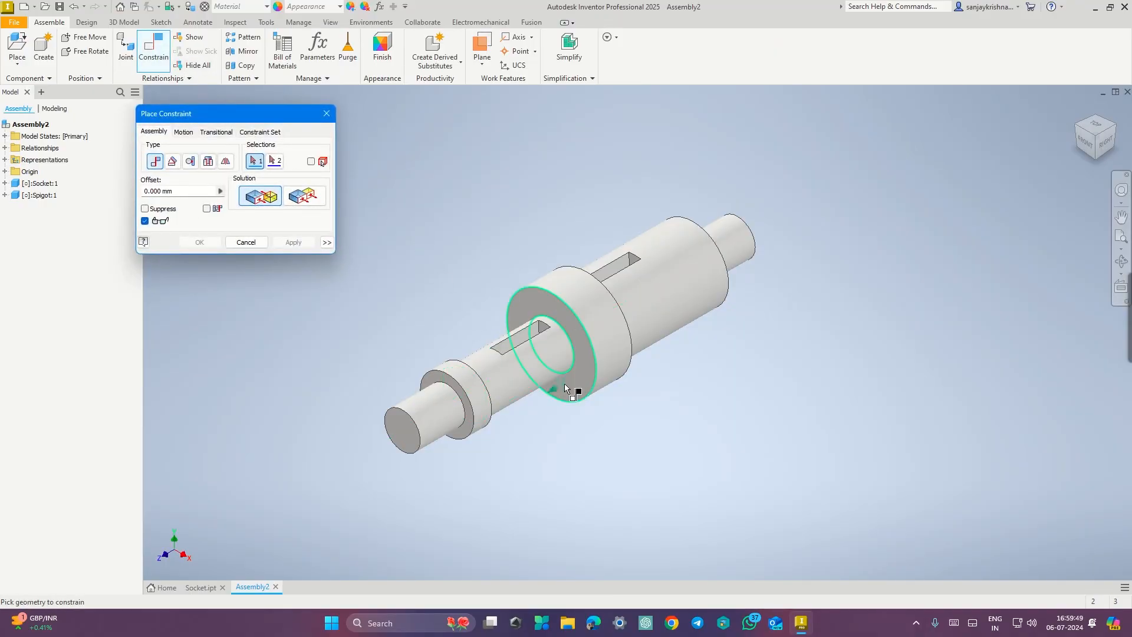
{"action": "middle_click_drag", "start_coordinate": [619, 430], "coordinate": [458, 454], "text": "shift"}
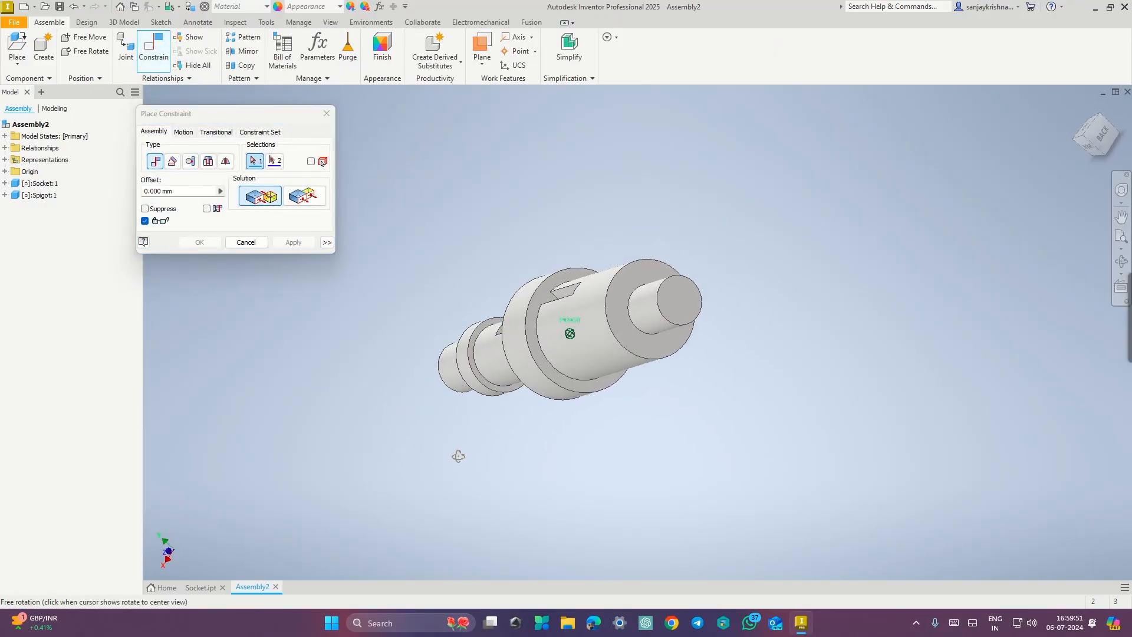
{"action": "scroll", "coordinate": [469, 378], "scroll_direction": "down", "scroll_amount": 3}
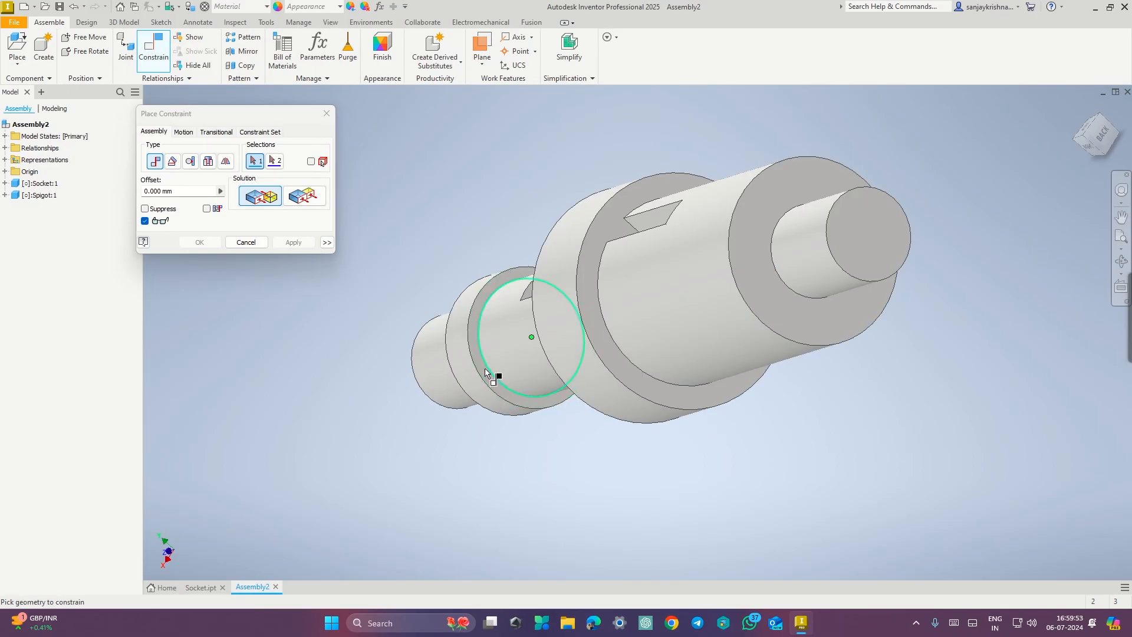
{"action": "scroll", "coordinate": [491, 382], "scroll_direction": "down", "scroll_amount": 3}
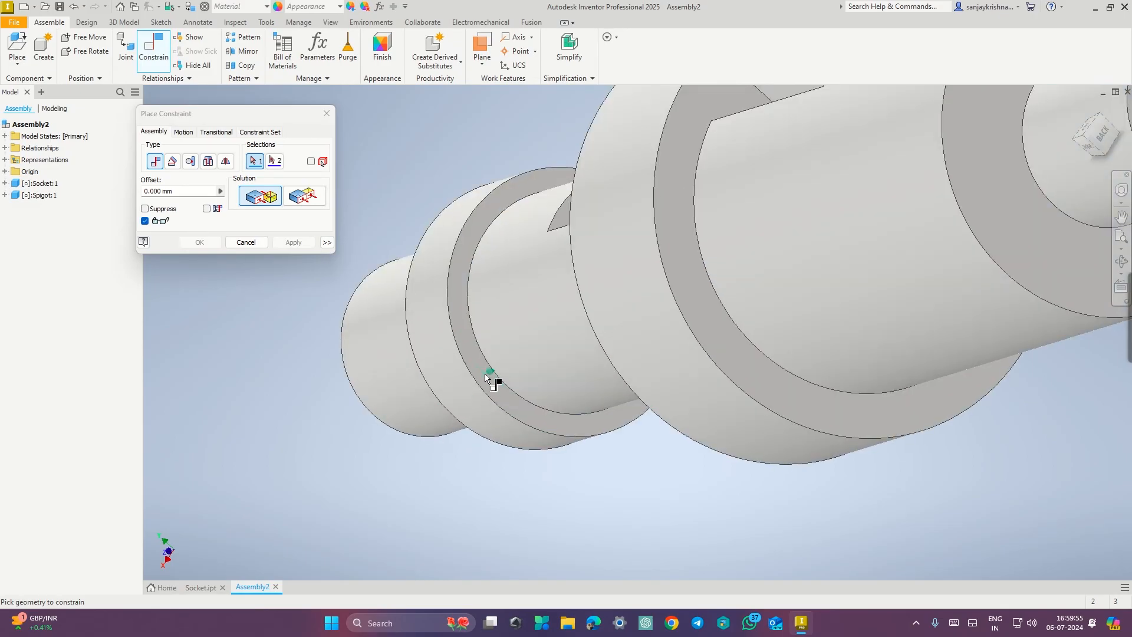
{"action": "left_click", "coordinate": [486, 376]}
{"action": "middle_click_drag", "start_coordinate": [556, 505], "coordinate": [726, 462], "text": "shift"}
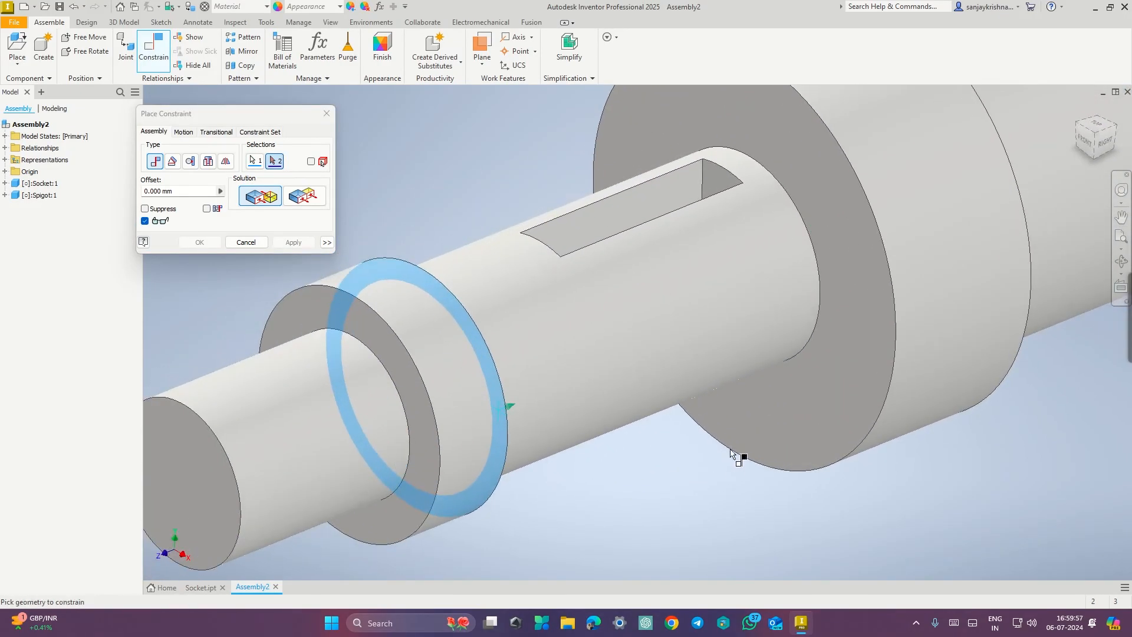
{"action": "left_click", "coordinate": [808, 403]}
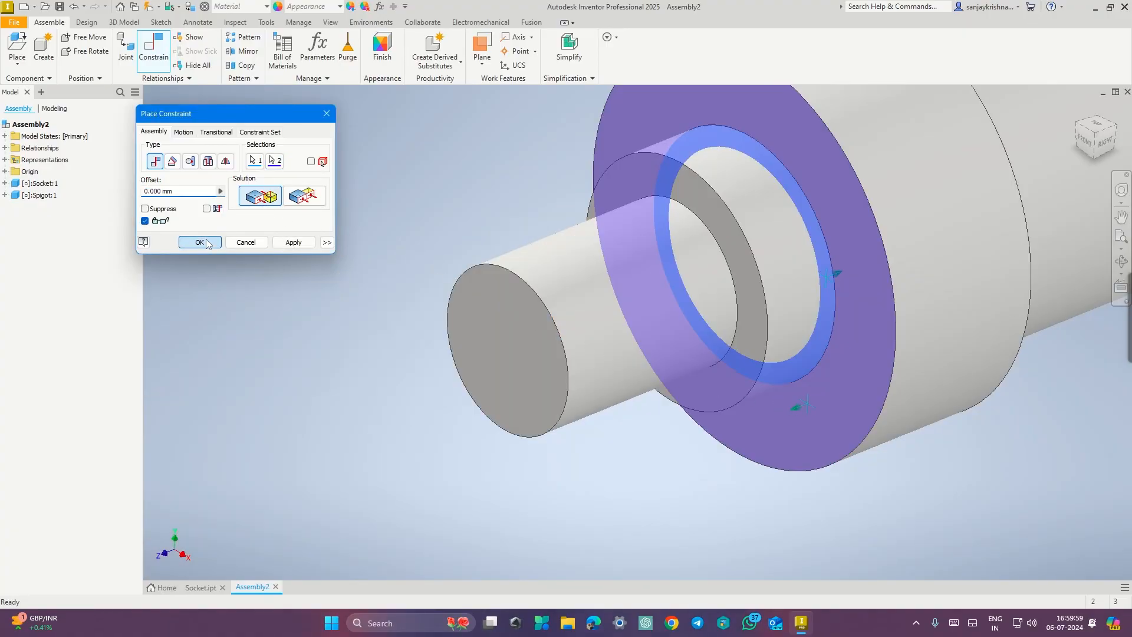
{"action": "left_click", "coordinate": [206, 242]}
- Examine the fit of the spigot in the socket and their cotter slots from the side, top and front
{"action": "scroll", "coordinate": [943, 494], "scroll_direction": "up", "scroll_amount": 3}
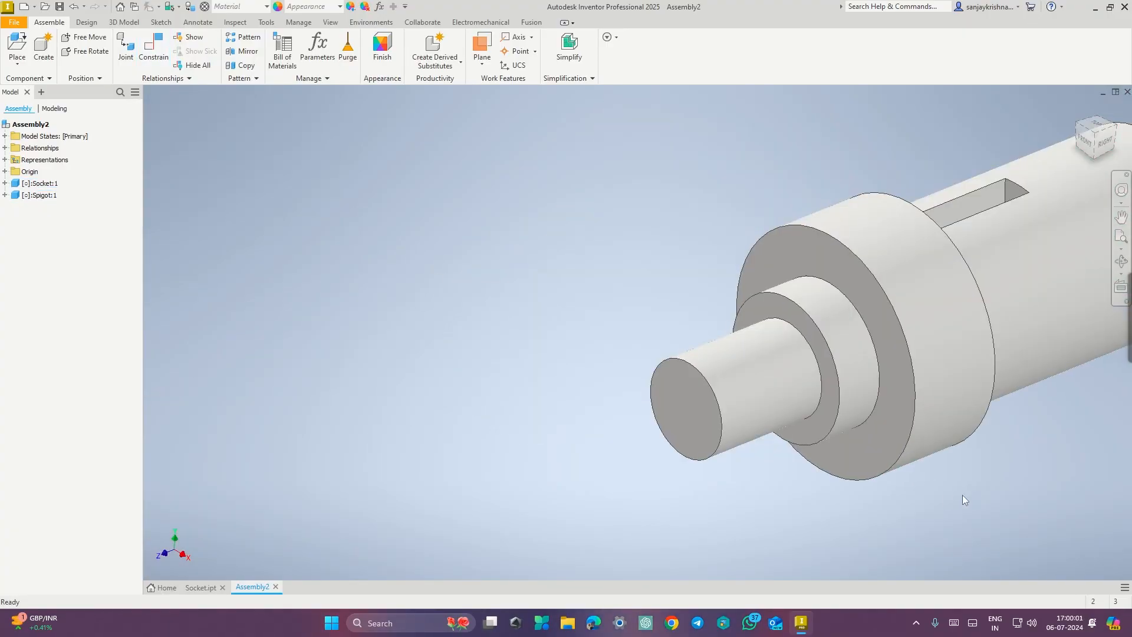
{"action": "middle_click_drag", "start_coordinate": [979, 494], "coordinate": [919, 477], "text": "shift"}
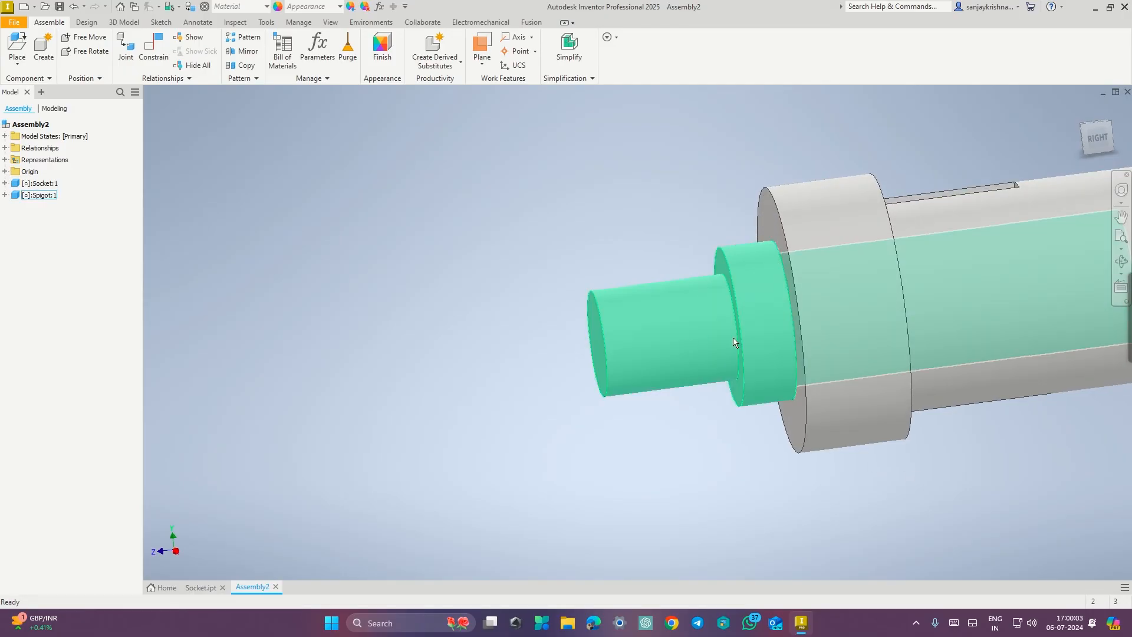
{"action": "scroll", "coordinate": [665, 195], "scroll_direction": "up", "scroll_amount": 2}
{"action": "middle_click_drag", "start_coordinate": [665, 195], "coordinate": [779, 192], "text": "shift"}
{"action": "middle_click_drag", "start_coordinate": [883, 161], "coordinate": [832, 209]}
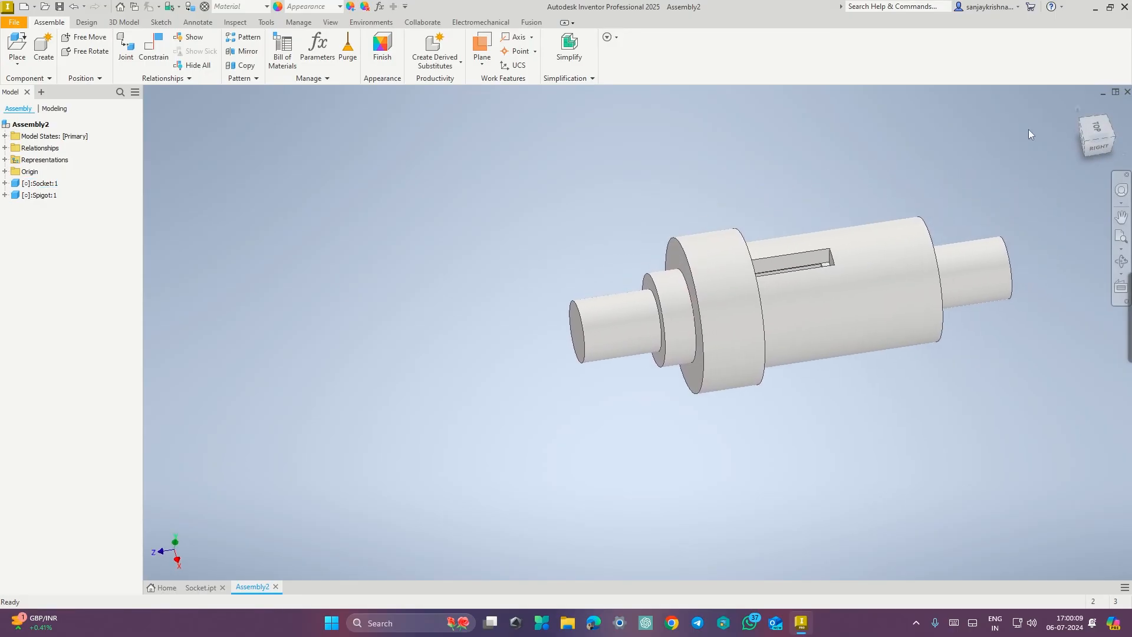
{"action": "left_click", "coordinate": [1086, 146]}
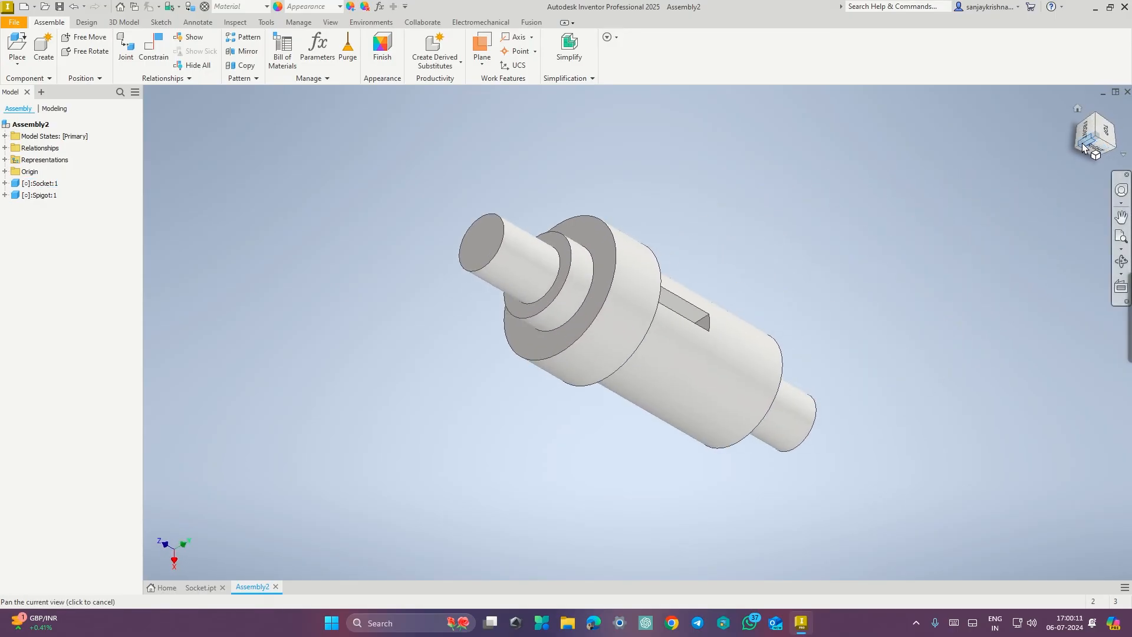
{"action": "left_click", "coordinate": [1086, 135]}
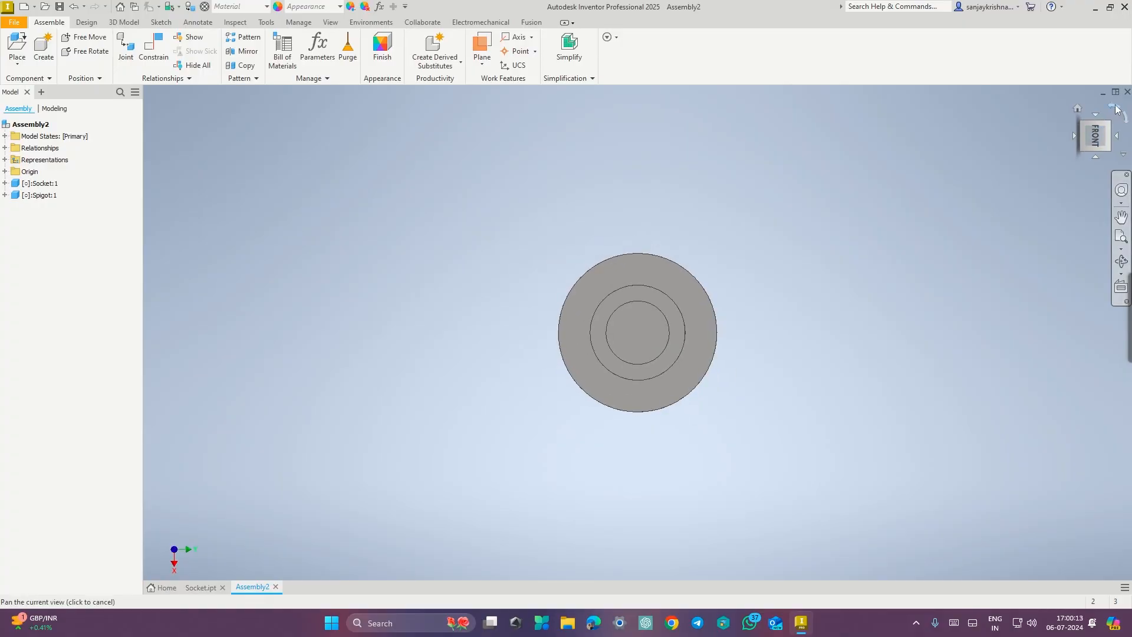
{"action": "left_click", "coordinate": [1108, 124]}
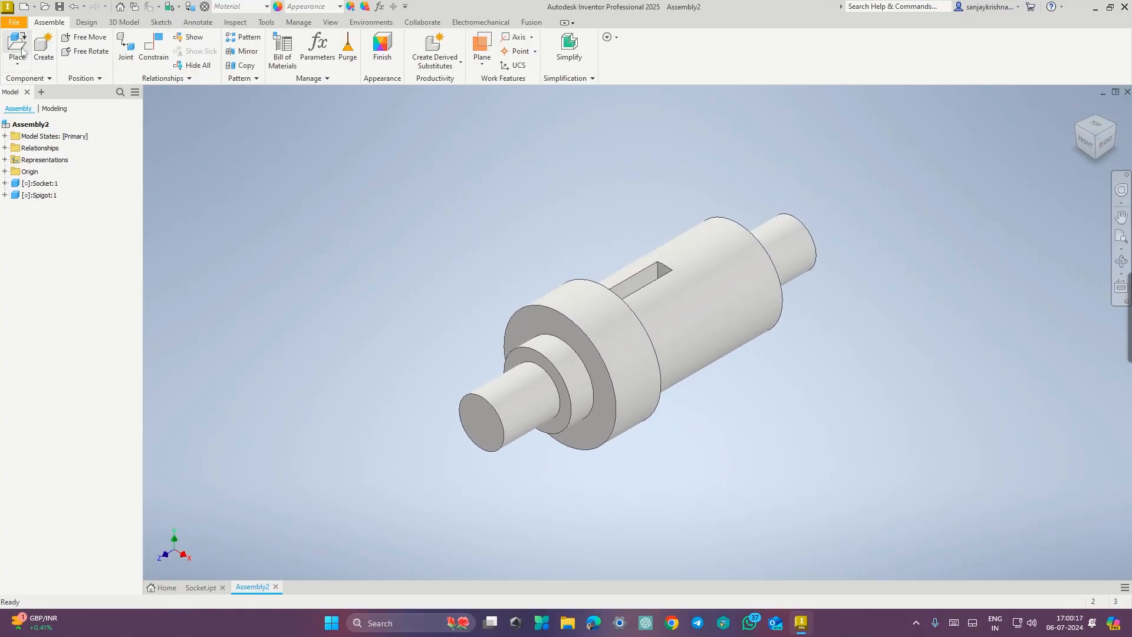
- Start placing Cottor.ipt in the assembly and set the visual style to Wireframe
{"action": "left_click", "coordinate": [491, 261]}
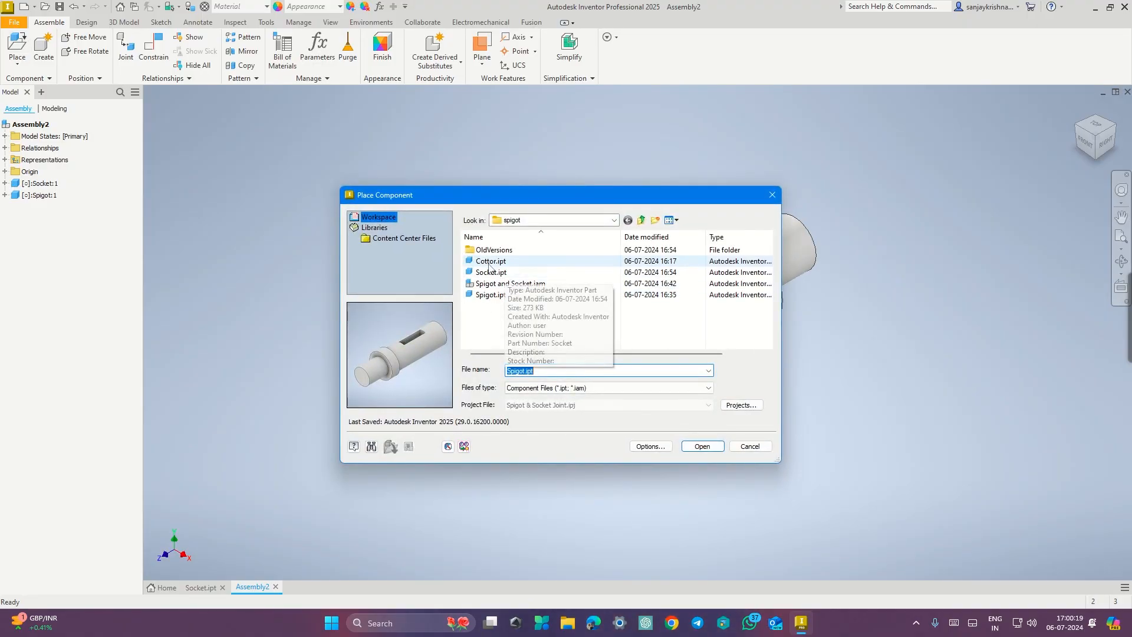
{"action": "left_click", "coordinate": [701, 446]}
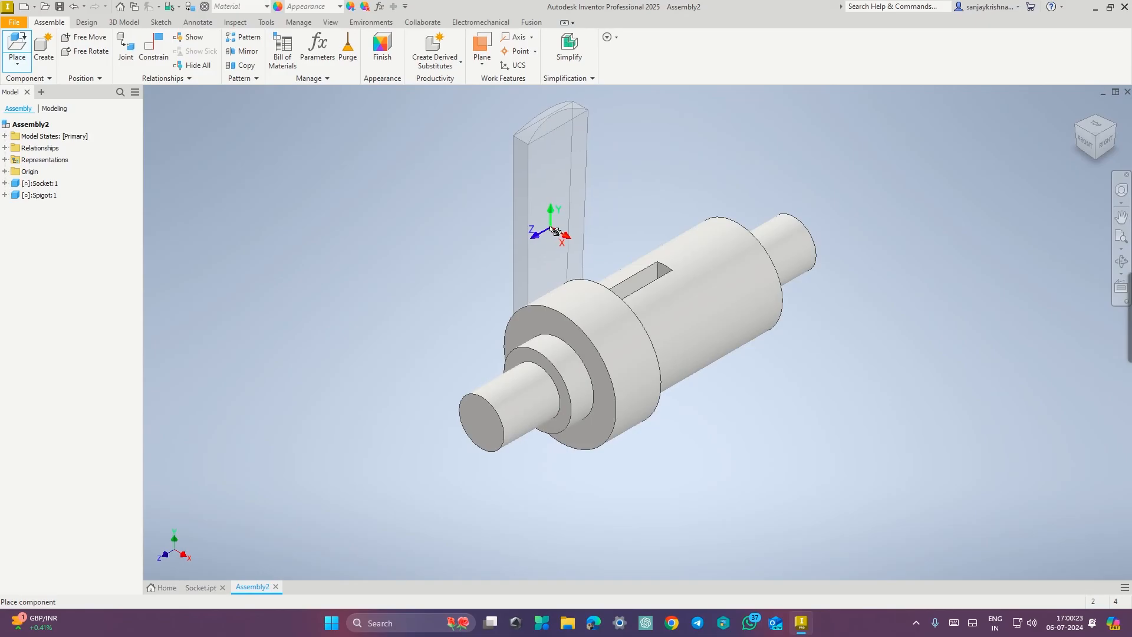
{"action": "left_click", "coordinate": [329, 23]}
{"action": "left_click", "coordinate": [250, 68]}
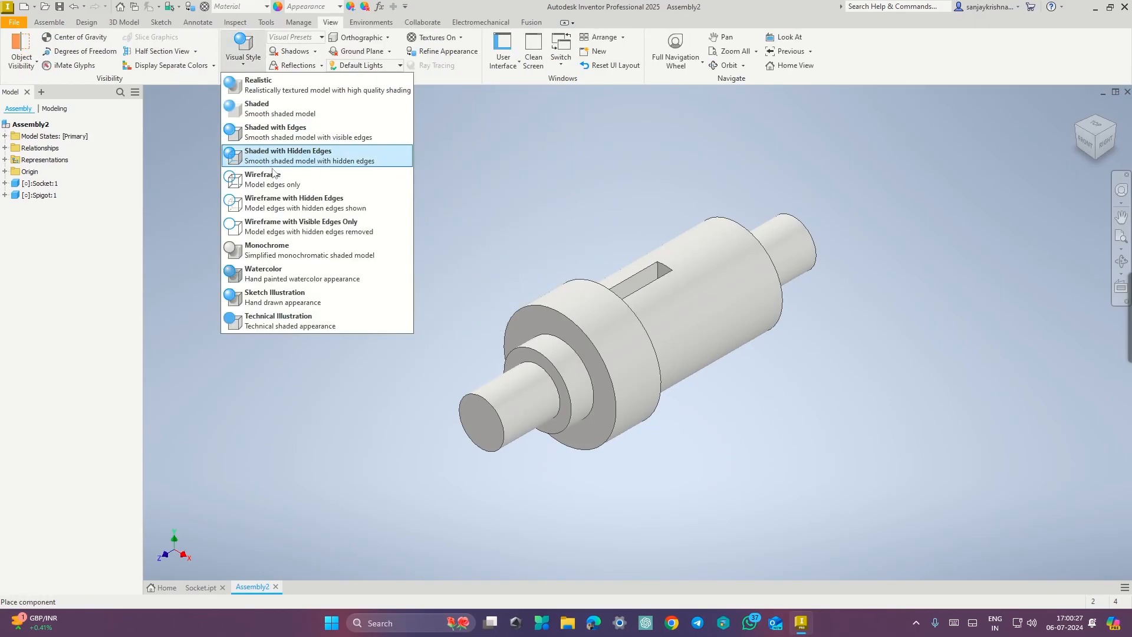
{"action": "left_click", "coordinate": [277, 177]}
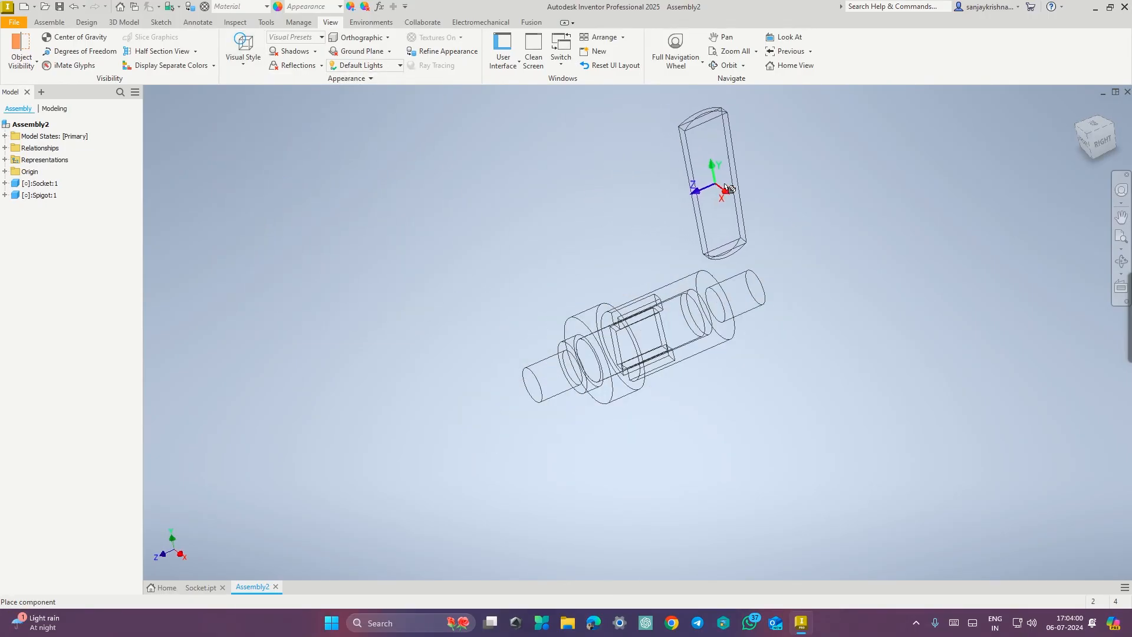
- Rotate the cotter preview 180° about its Z axis and place one instance beside the spigot's free end
{"action": "left_click", "coordinate": [1104, 144]}
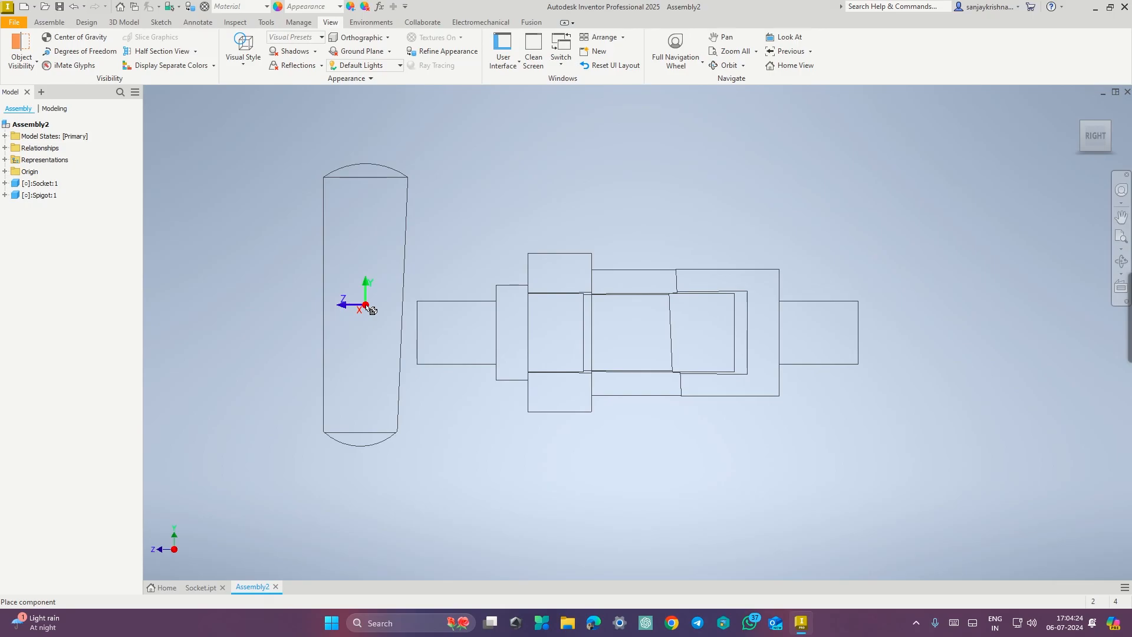
{"action": "right_click", "coordinate": [367, 308]}
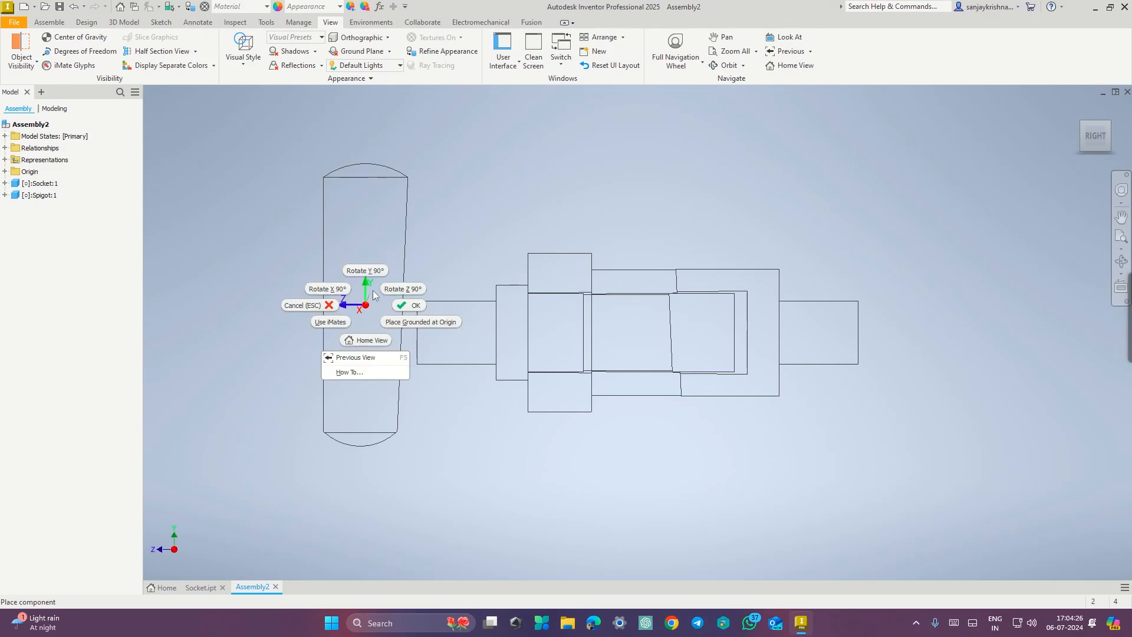
{"action": "left_click", "coordinate": [393, 289]}
{"action": "right_click", "coordinate": [377, 295]}
{"action": "left_click", "coordinate": [416, 271]}
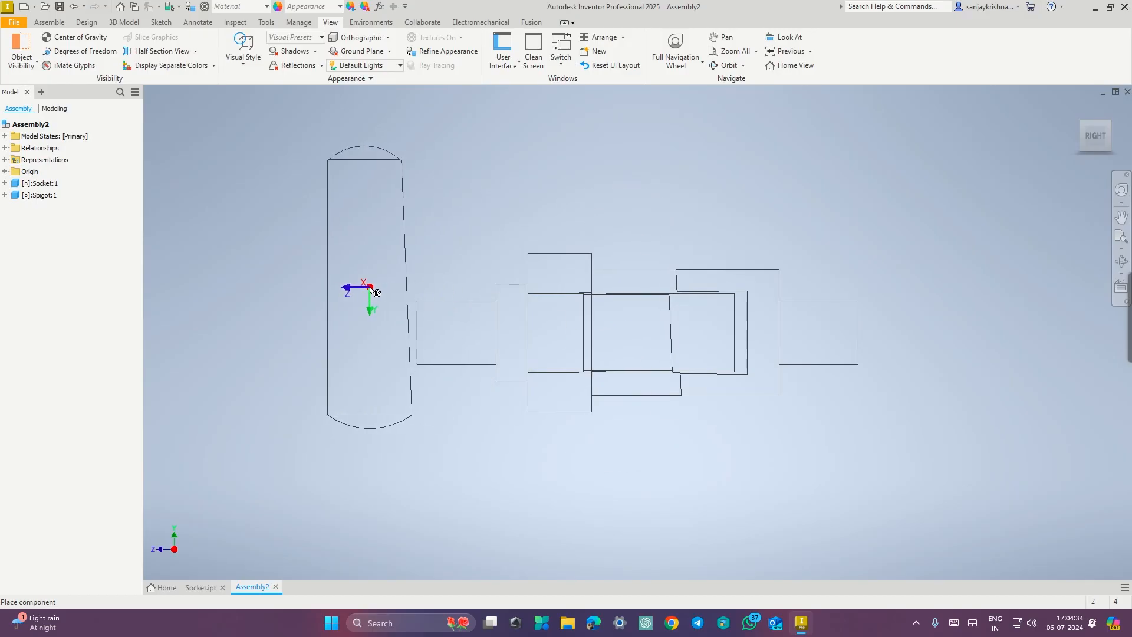
{"action": "left_click", "coordinate": [293, 333]}
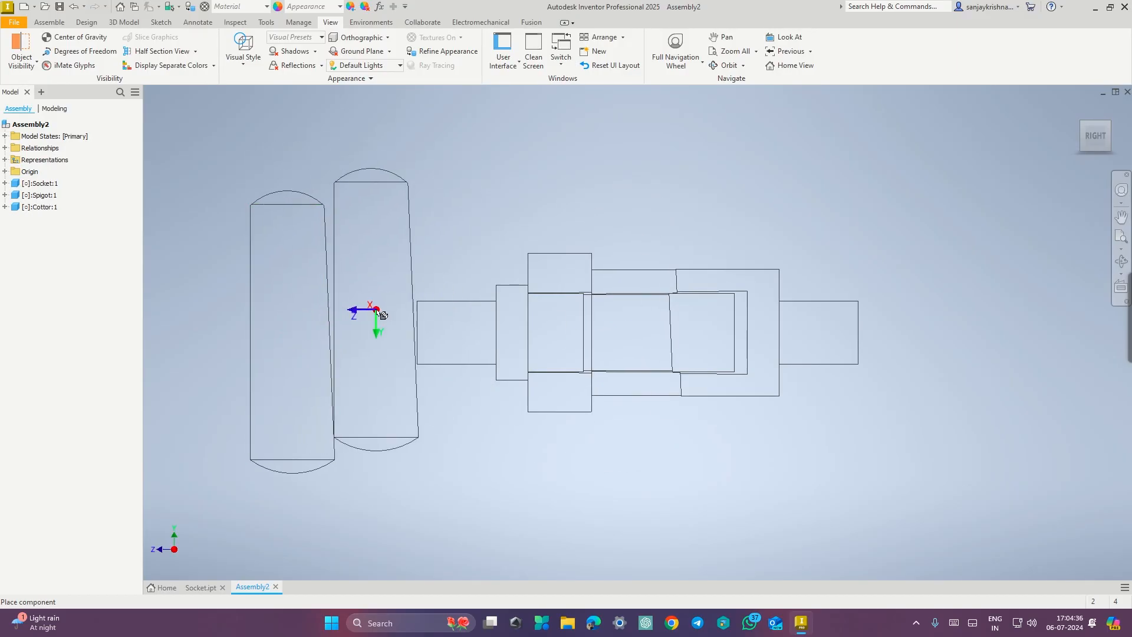
{"action": "key", "text": "Escape"}
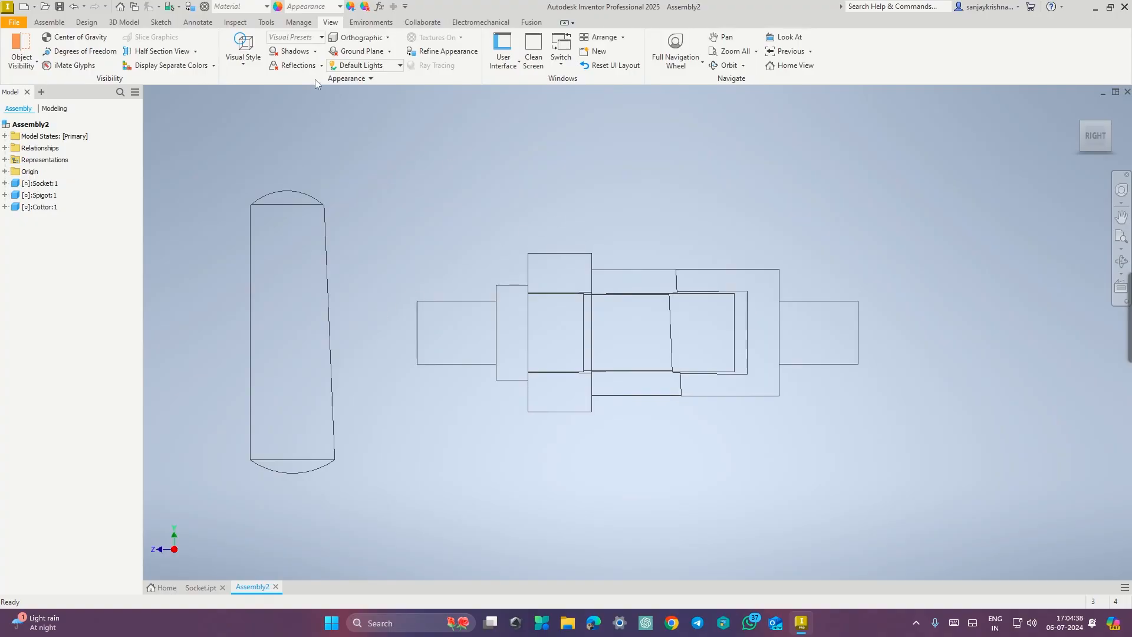
- Set the visual style to Shaded with Edges and show the assembly in an isometric view
{"action": "left_click", "coordinate": [244, 56]}
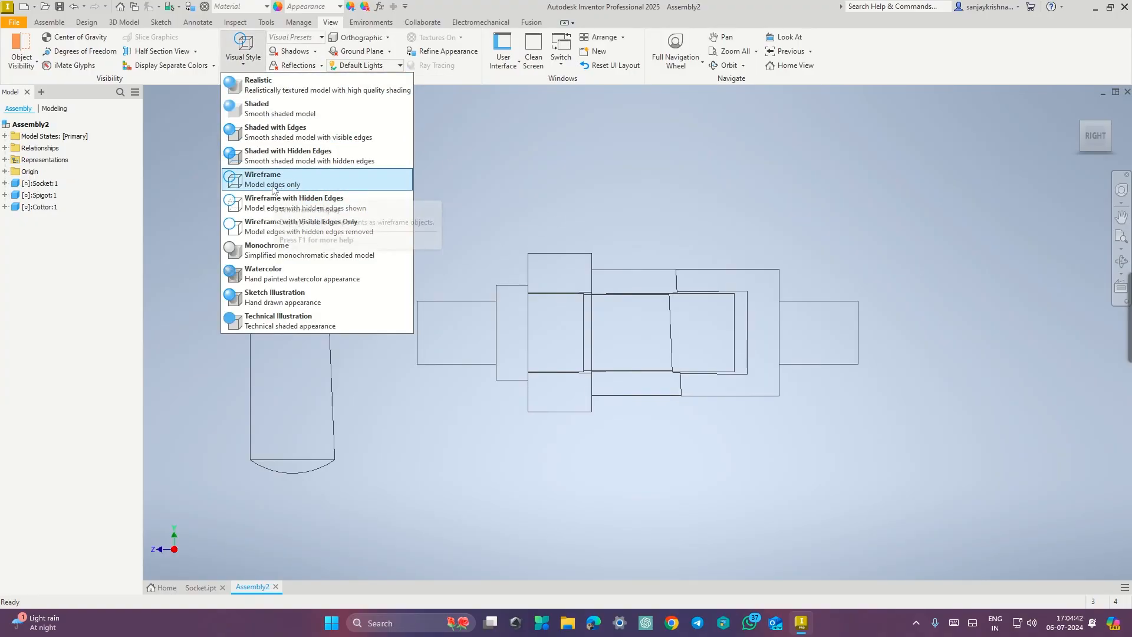
{"action": "left_click", "coordinate": [275, 132]}
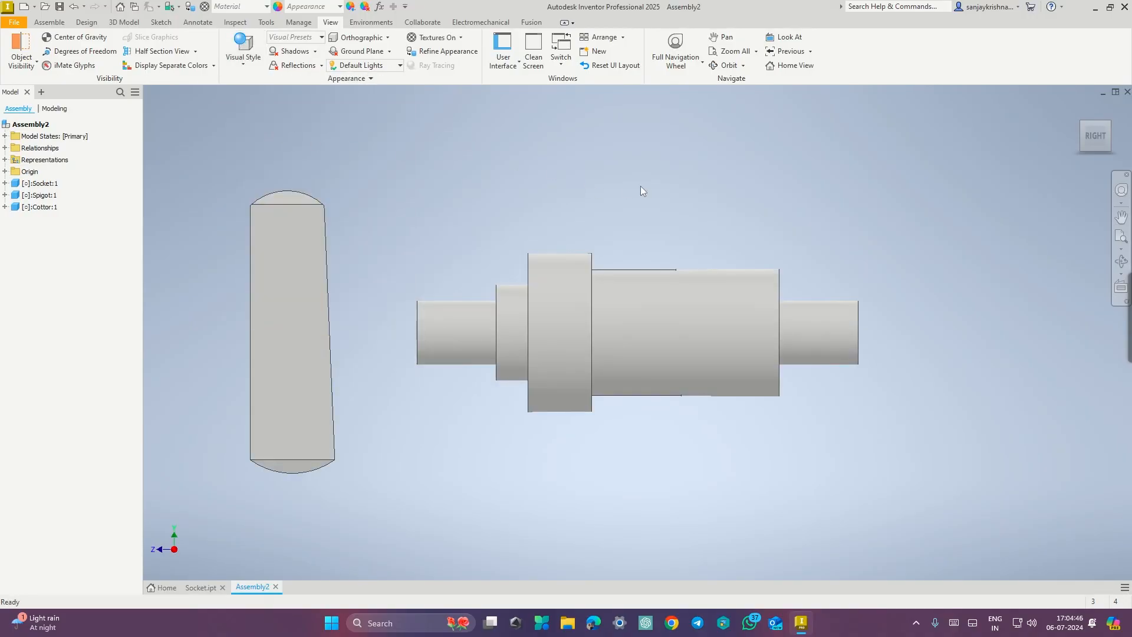
{"action": "left_click", "coordinate": [1083, 123]}
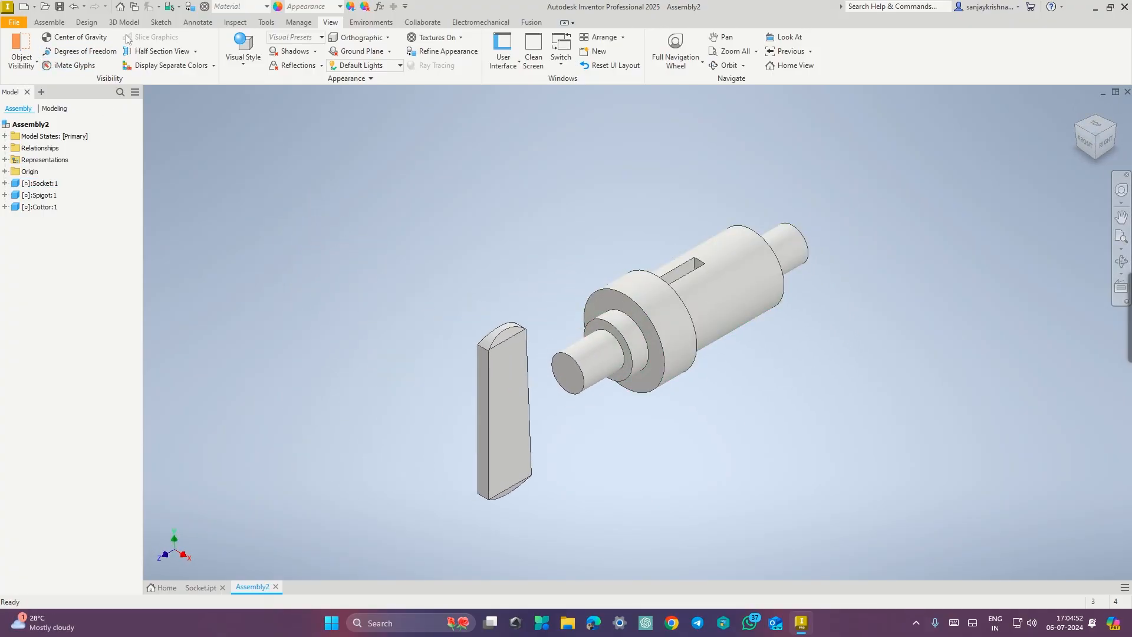
- Mate the cotter's straight, untapered long edge to the socket slot's edge beside the collar with 0 mm offset
{"action": "left_click", "coordinate": [49, 22]}
{"action": "left_click", "coordinate": [152, 52]}
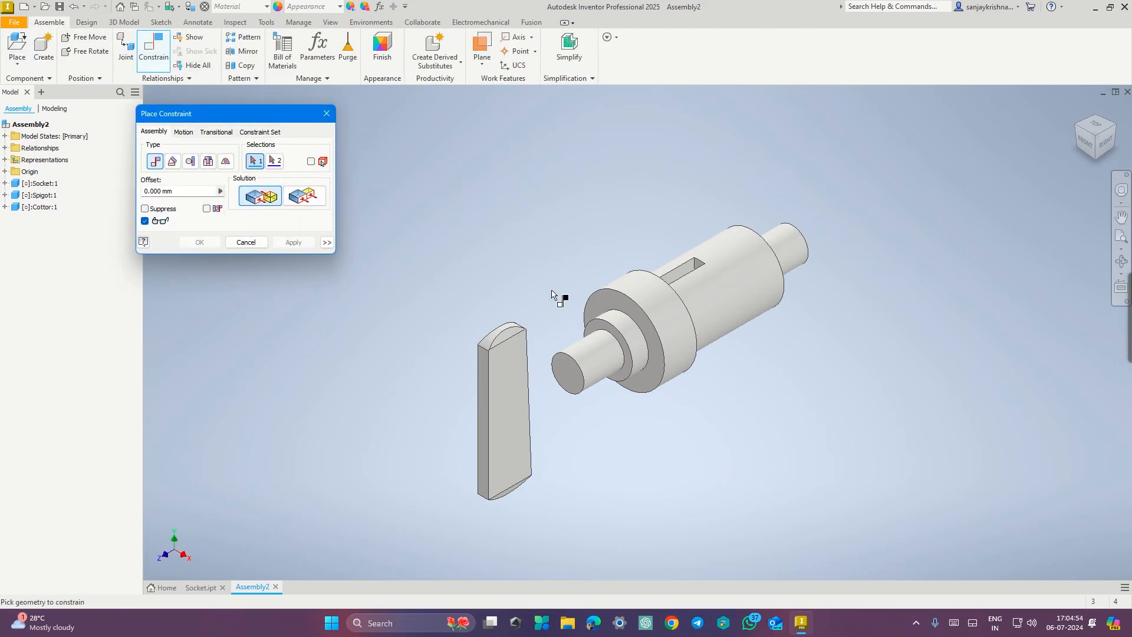
{"action": "mouse_move", "coordinate": [655, 425]}
{"action": "middle_mouse_down", "text": "shift"}
{"action": "mouse_move", "coordinate": [684, 416]}
{"action": "mouse_move", "coordinate": [647, 427]}
{"action": "mouse_move", "coordinate": [663, 425]}
{"action": "middle_mouse_up", "text": "shift"}
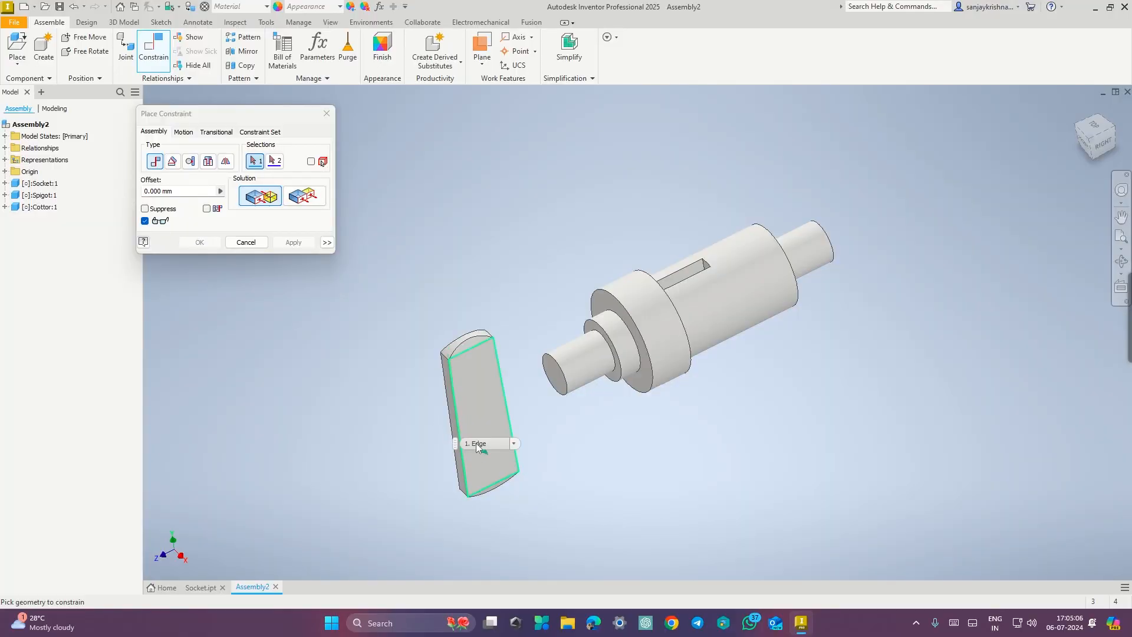
{"action": "left_click", "coordinate": [456, 426]}
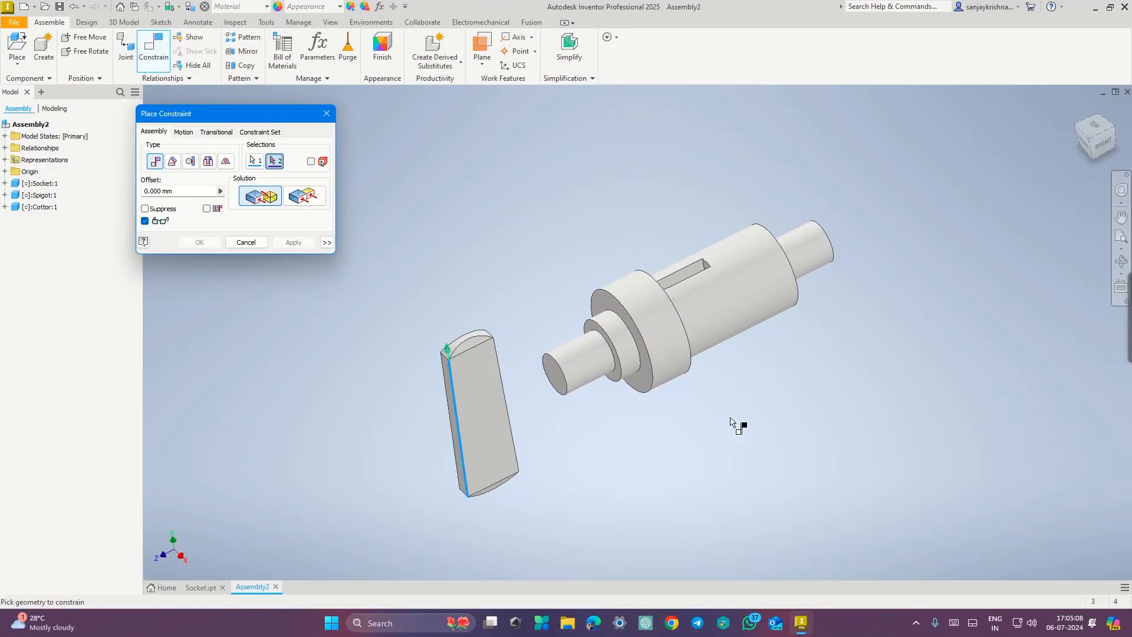
{"action": "mouse_move", "coordinate": [744, 403]}
{"action": "middle_mouse_down", "text": "shift"}
{"action": "mouse_move", "coordinate": [709, 407]}
{"action": "mouse_move", "coordinate": [705, 454]}
{"action": "middle_mouse_up", "text": "shift"}
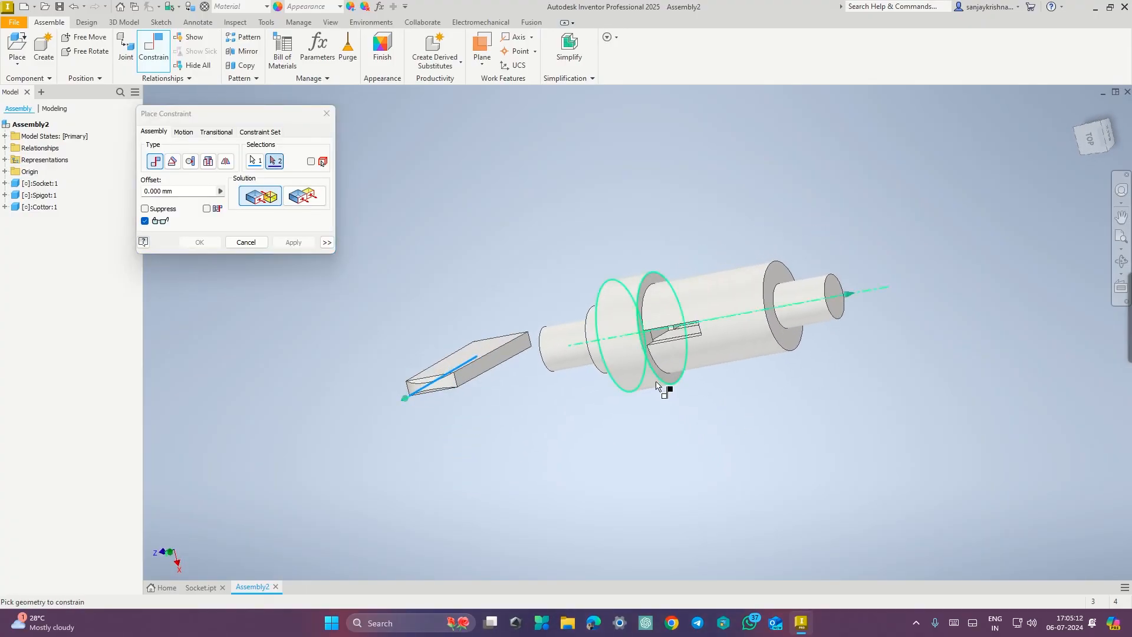
{"action": "scroll", "coordinate": [652, 347], "scroll_direction": "up", "scroll_amount": 10}
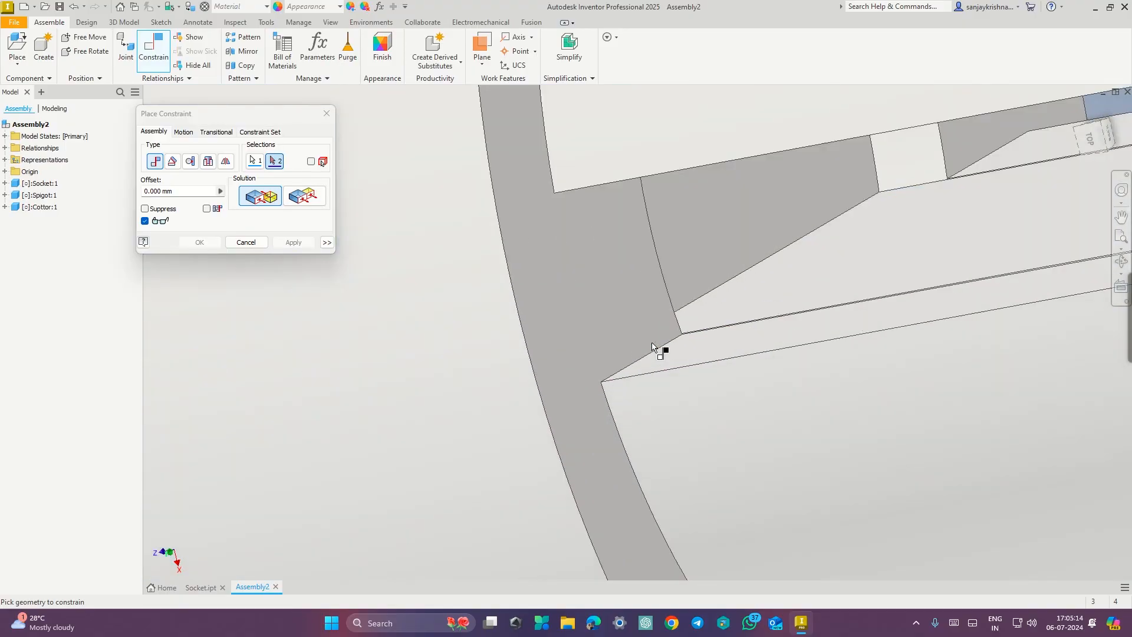
{"action": "left_click", "coordinate": [671, 369]}
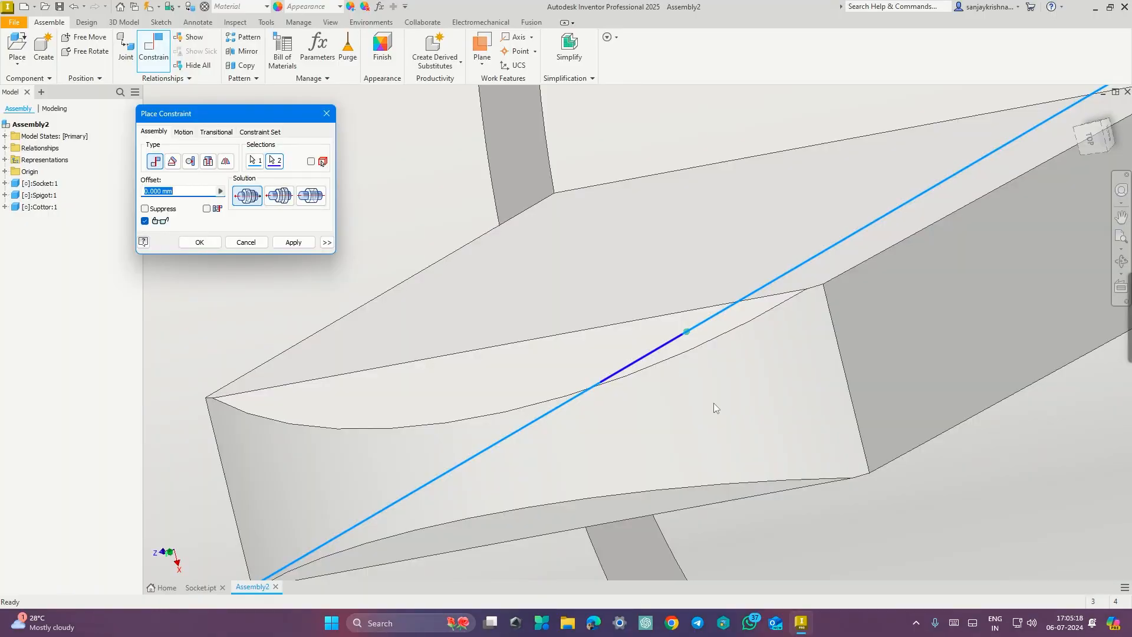
{"action": "middle_click_drag", "start_coordinate": [787, 516], "coordinate": [793, 470], "text": "shift"}
{"action": "scroll", "coordinate": [797, 482], "scroll_direction": "down", "scroll_amount": 5}
{"action": "scroll", "coordinate": [797, 483], "scroll_direction": "down", "scroll_amount": 3}
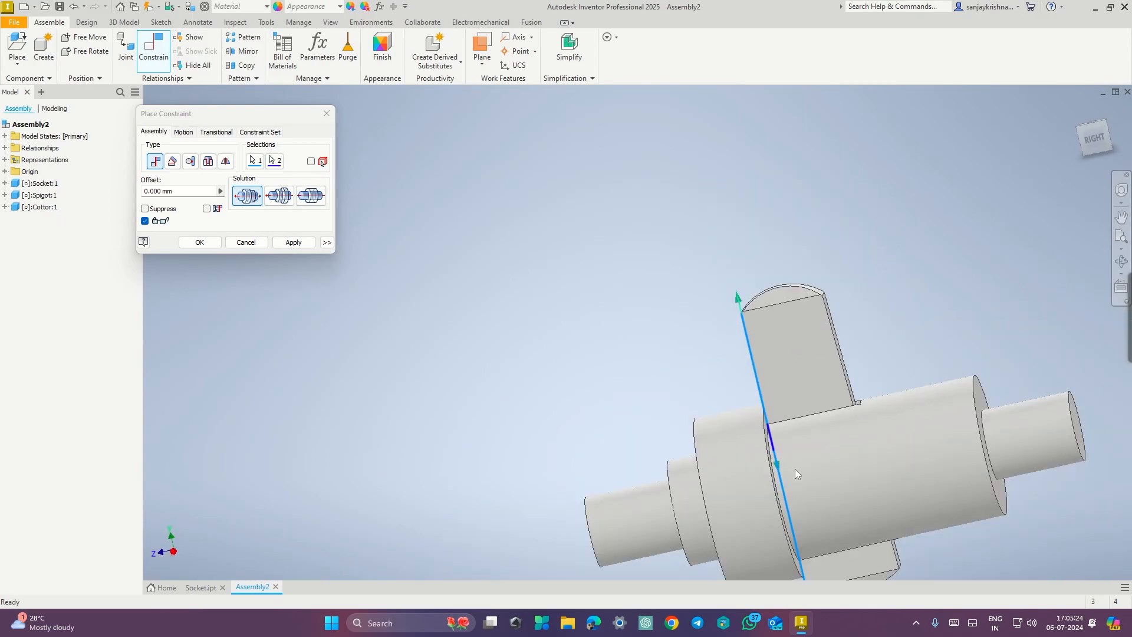
{"action": "middle_click_drag", "start_coordinate": [947, 529], "coordinate": [969, 558], "text": "shift"}
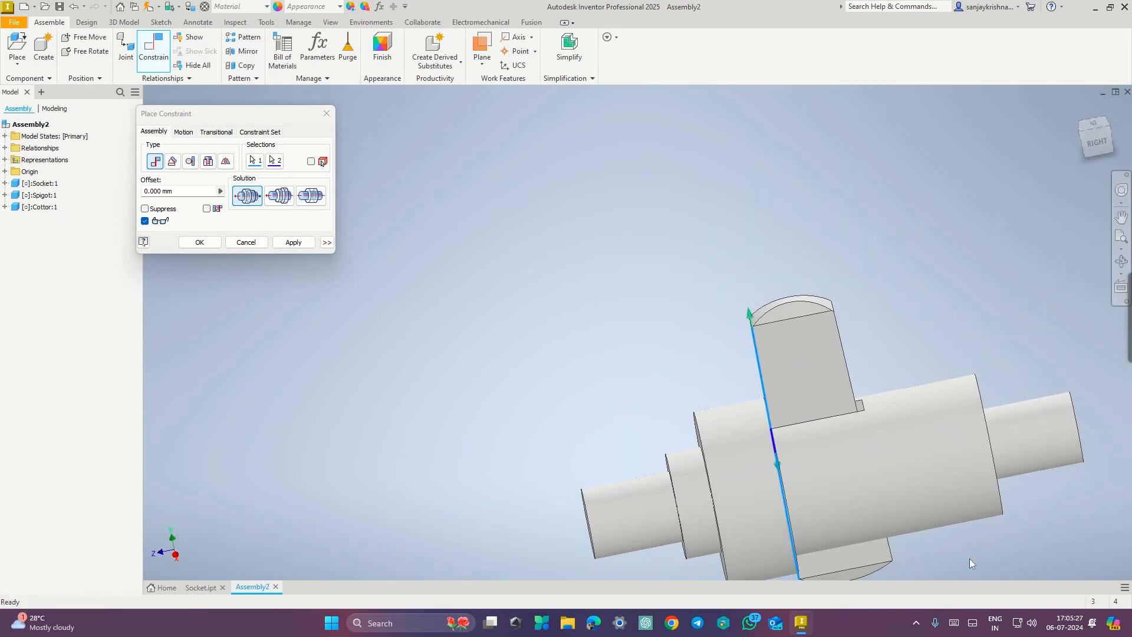
{"action": "left_click", "coordinate": [1082, 136]}
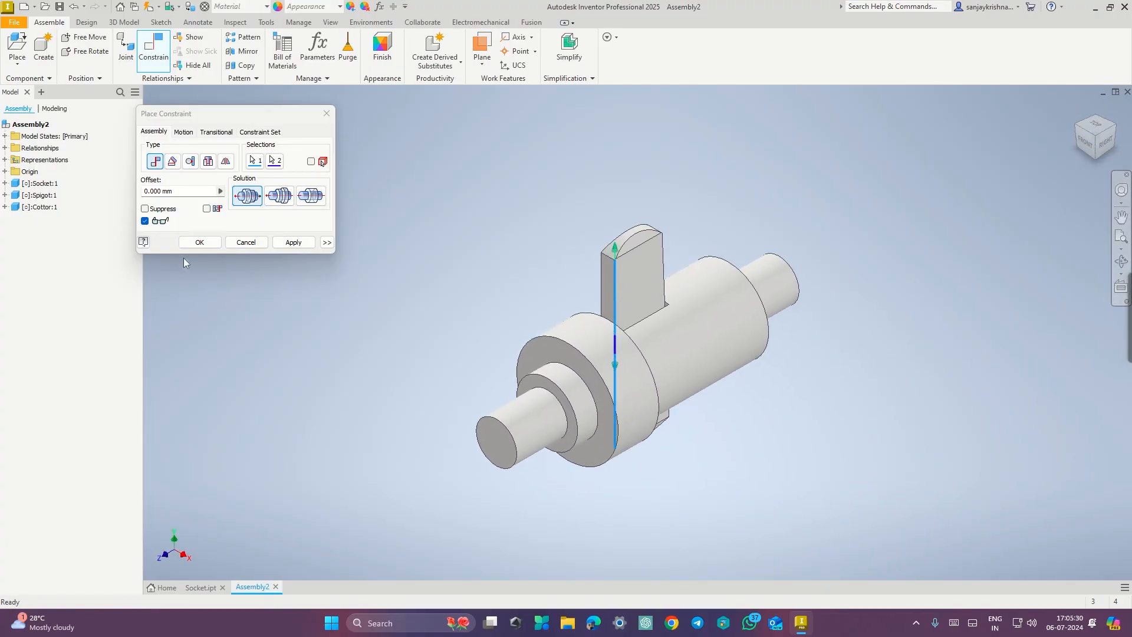
{"action": "left_click", "coordinate": [199, 242]}
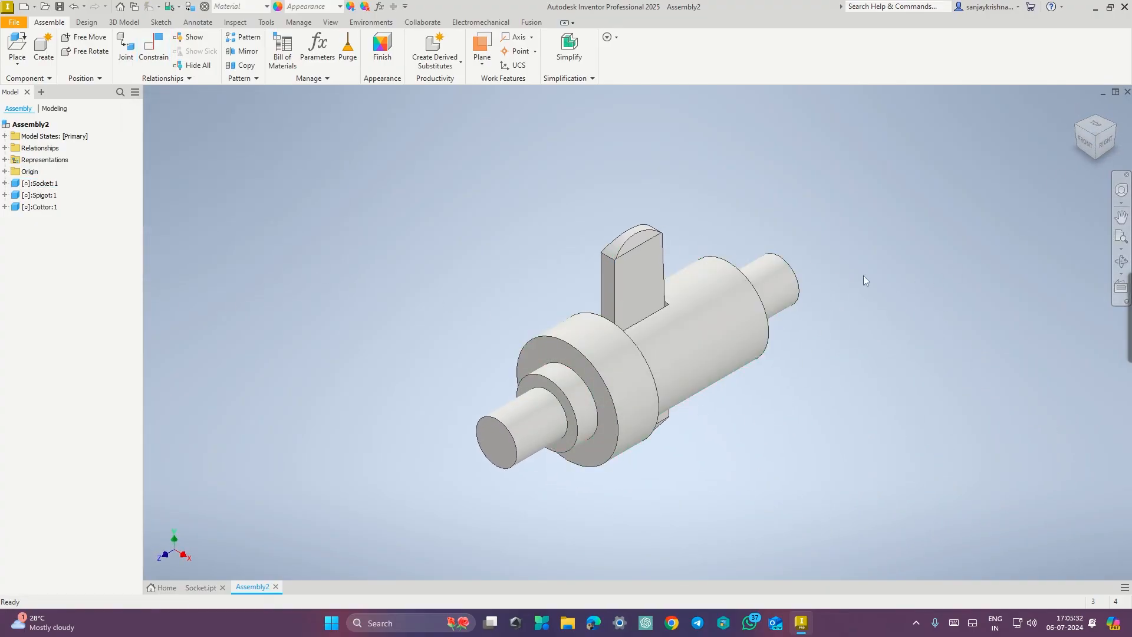
- Slide the cotter along its slot until it projects about equally from both sides of the socket
{"action": "left_click", "coordinate": [1087, 143]}
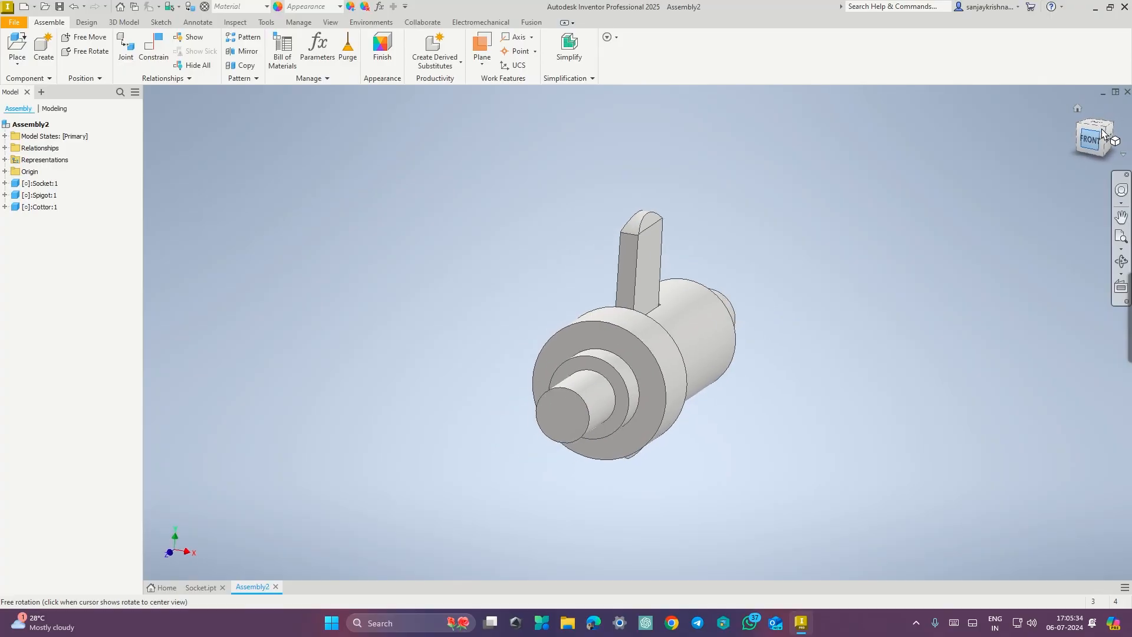
{"action": "left_click", "coordinate": [1116, 113]}
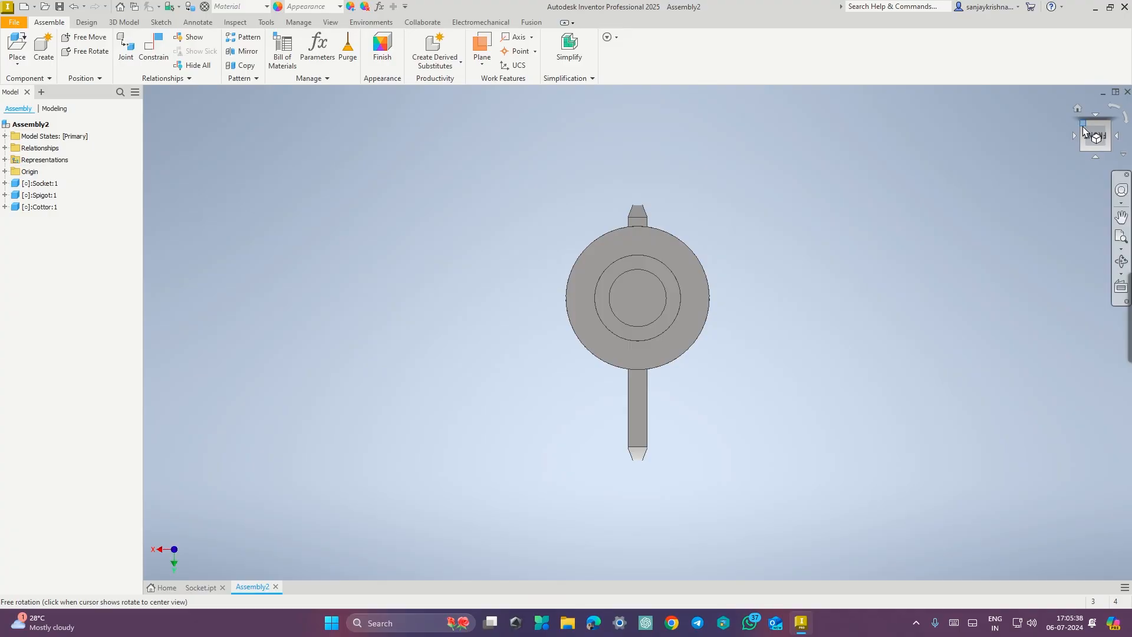
{"action": "left_click", "coordinate": [1083, 129]}
{"action": "left_click_drag", "start_coordinate": [653, 264], "coordinate": [807, 206]}
{"action": "left_click", "coordinate": [1105, 137]}
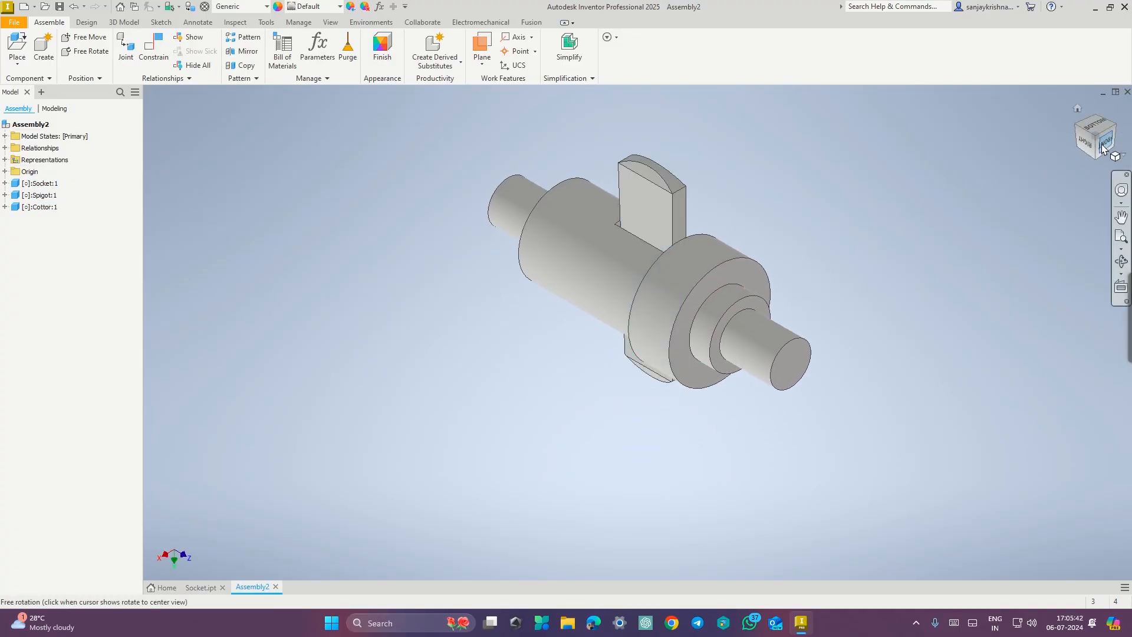
{"action": "left_click", "coordinate": [1114, 129]}
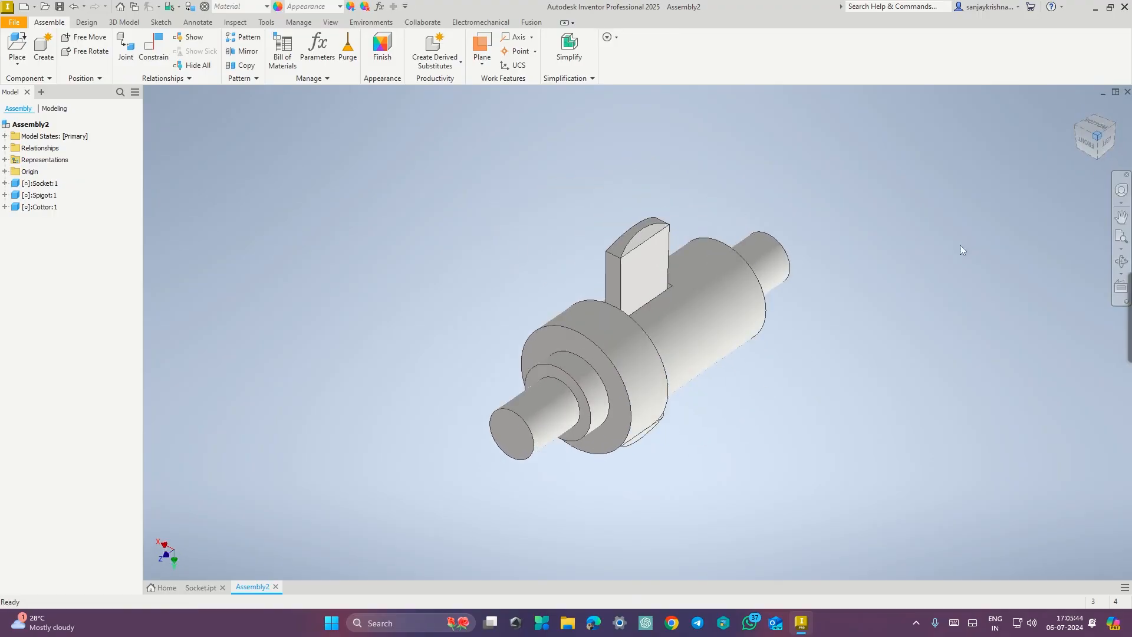
{"action": "mouse_move", "coordinate": [814, 418]}
{"action": "middle_mouse_down", "text": "shift"}
{"action": "mouse_move", "coordinate": [733, 391]}
{"action": "mouse_move", "coordinate": [743, 397]}
{"action": "middle_mouse_up", "text": "shift"}
{"action": "left_click_drag", "start_coordinate": [623, 236], "coordinate": [601, 258]}
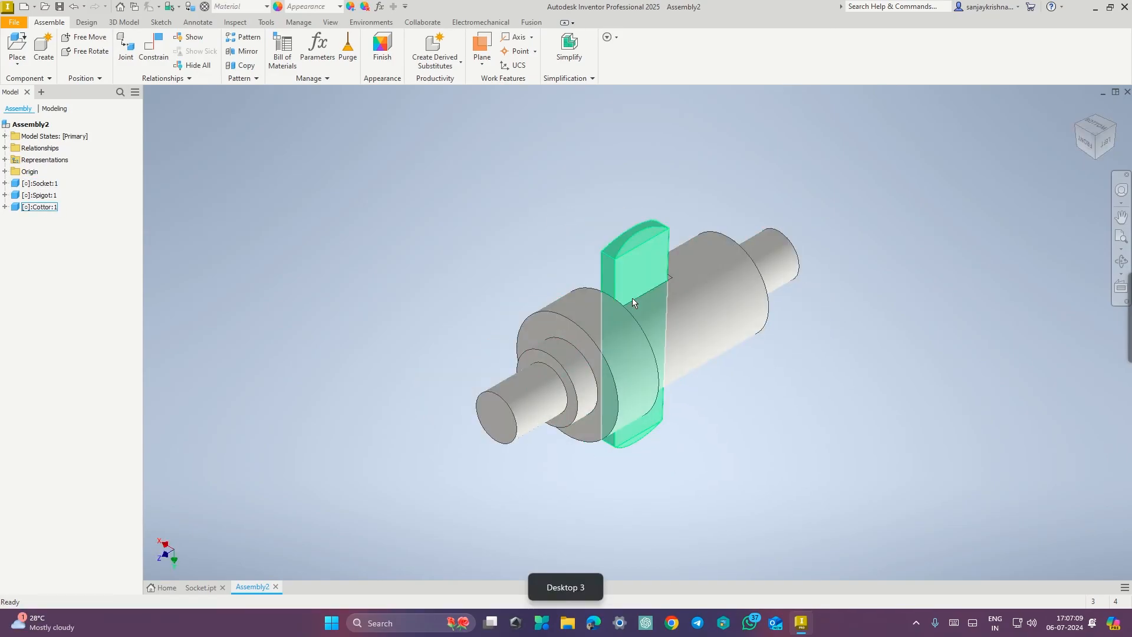
{"action": "mouse_move", "coordinate": [637, 263]}
{"action": "left_mouse_down"}
{"action": "mouse_move", "coordinate": [629, 222]}
{"action": "mouse_move", "coordinate": [639, 273]}
{"action": "left_mouse_up"}
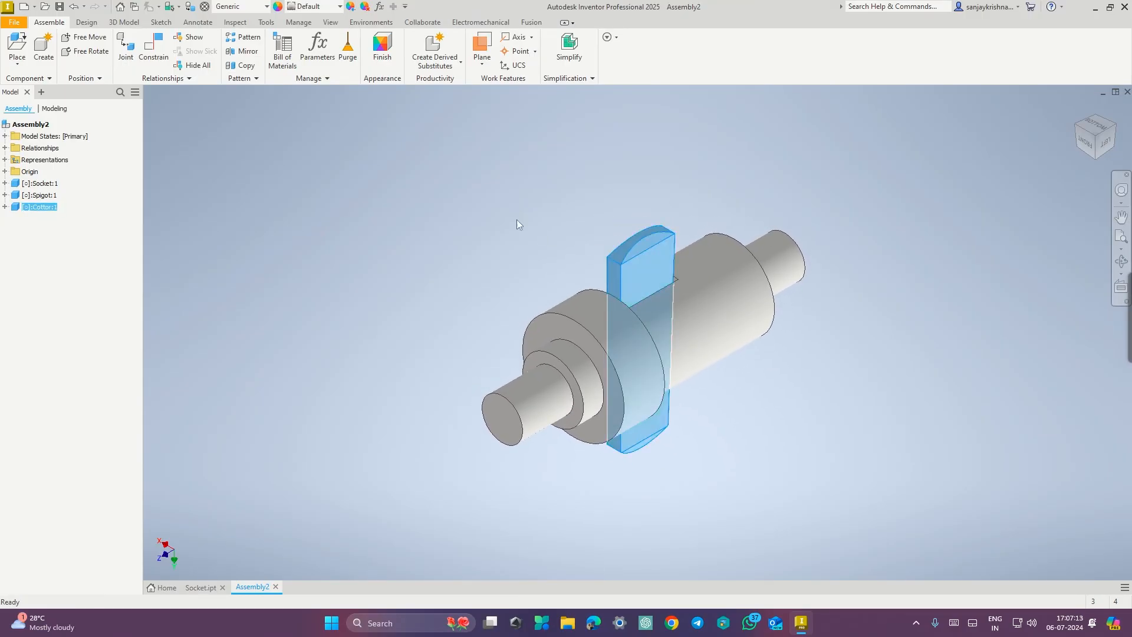
- Examine the cotter's fit in the socket and spigot slots from the side in the Wireframe visual style
{"action": "left_click", "coordinate": [1105, 147]}
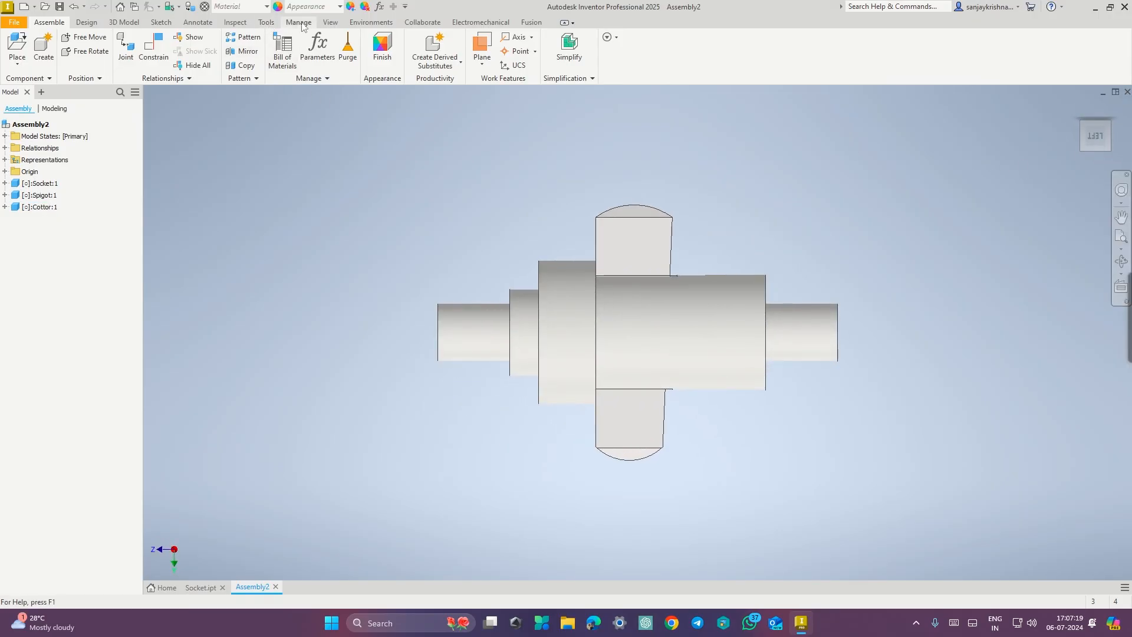
{"action": "left_click", "coordinate": [330, 22]}
{"action": "left_click", "coordinate": [247, 62]}
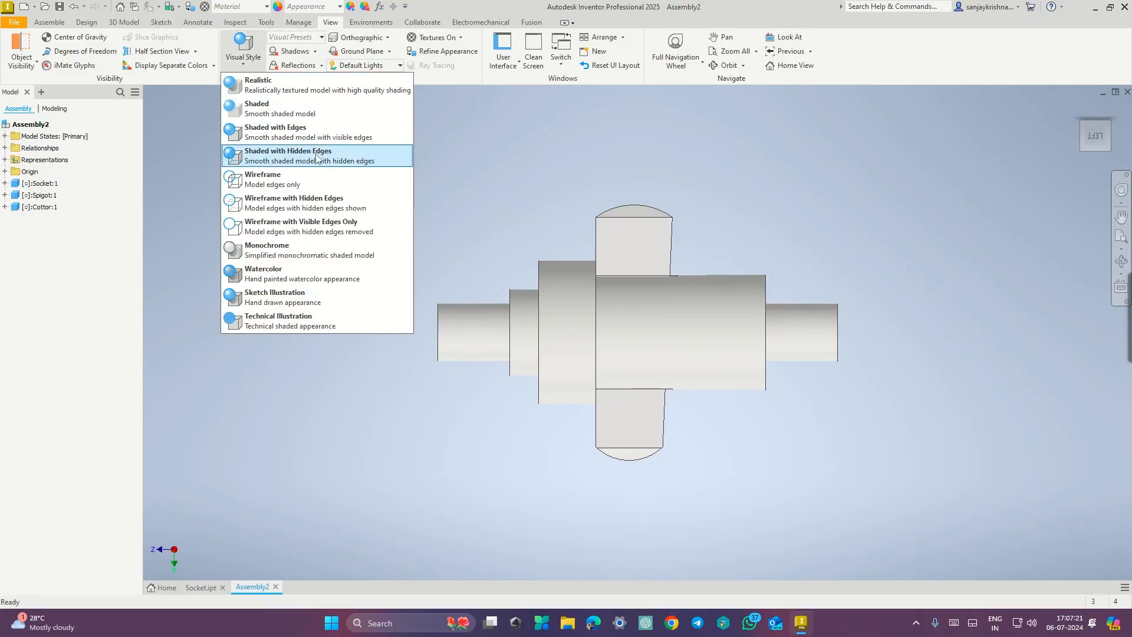
{"action": "left_click", "coordinate": [321, 174]}
{"action": "scroll", "coordinate": [691, 338], "scroll_direction": "down", "scroll_amount": 3}
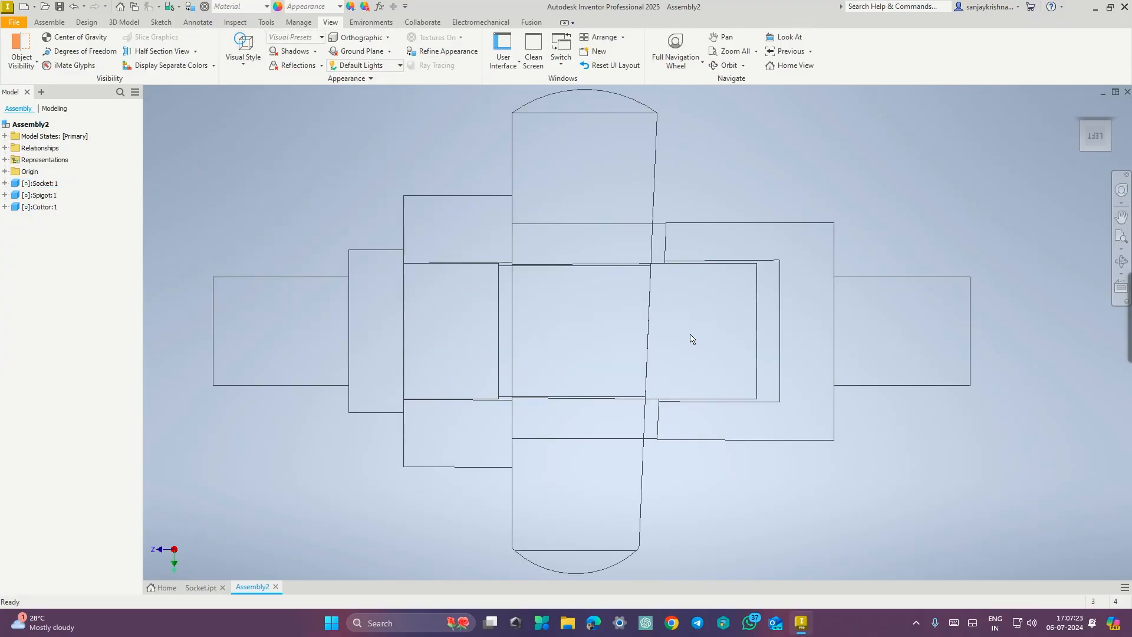
{"action": "scroll", "coordinate": [645, 290], "scroll_direction": "down", "scroll_amount": 3}
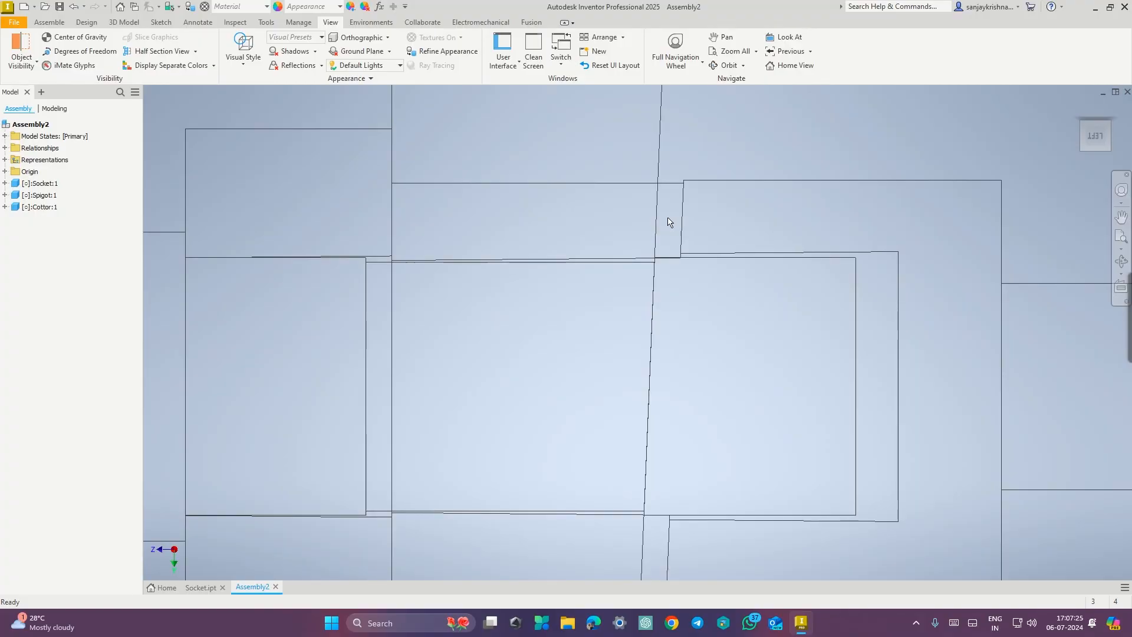
{"action": "scroll", "coordinate": [691, 227], "scroll_direction": "up", "scroll_amount": 3}
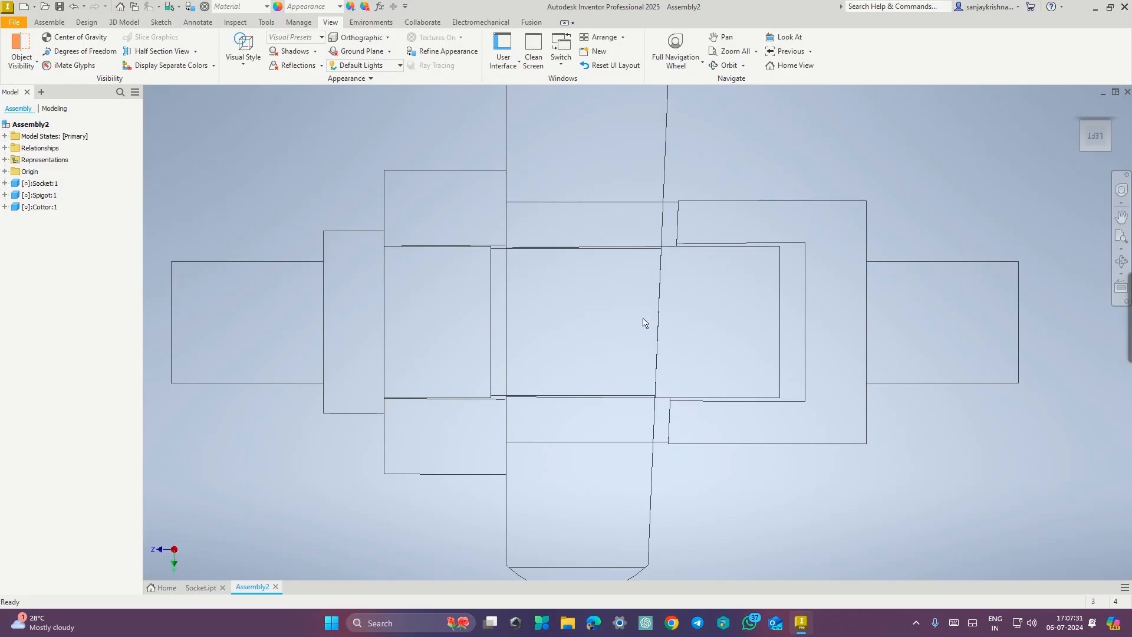
{"action": "scroll", "coordinate": [643, 302], "scroll_direction": "up", "scroll_amount": 3}
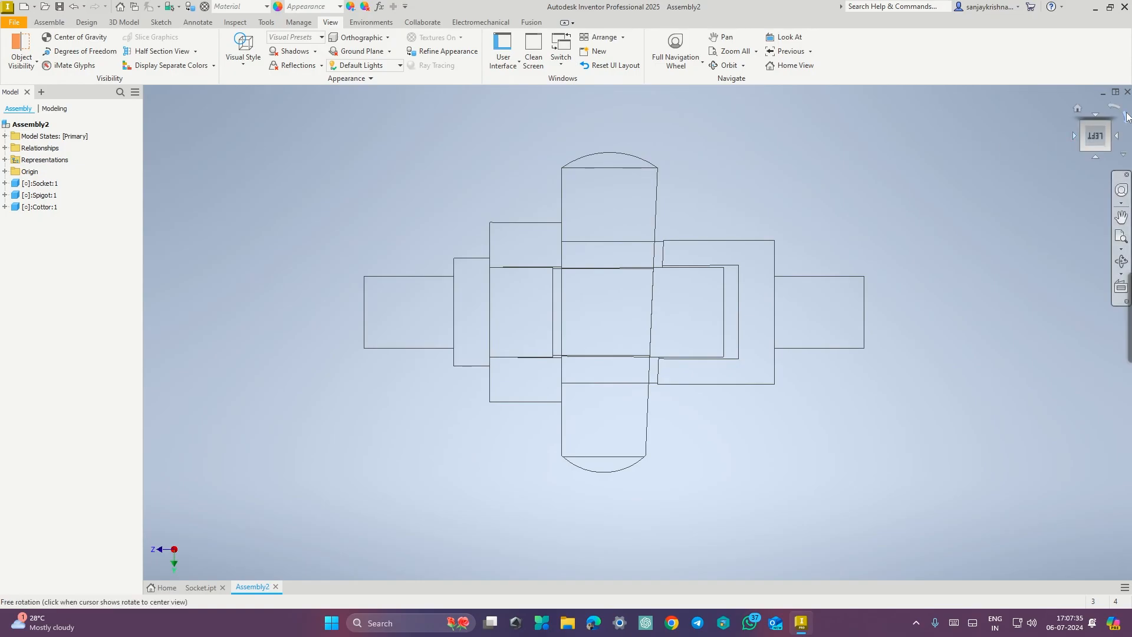
- Return the assembly to an isometric view and restore the Shaded with Edges visual style
{"action": "left_click", "coordinate": [1085, 125]}
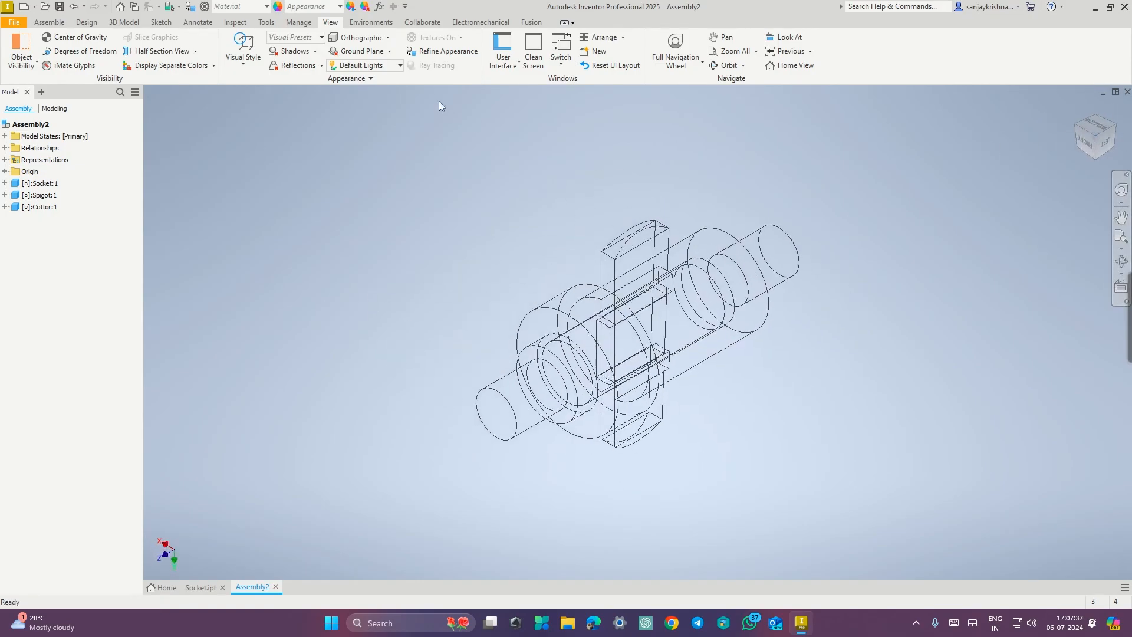
{"action": "left_click", "coordinate": [253, 64]}
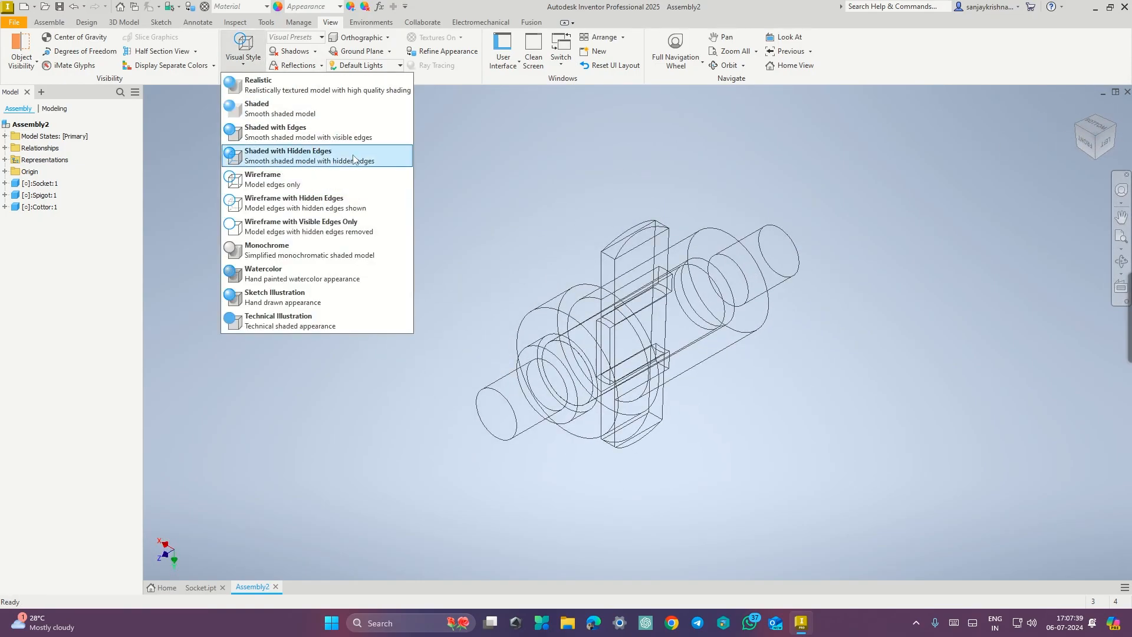
{"action": "left_click", "coordinate": [304, 127]}
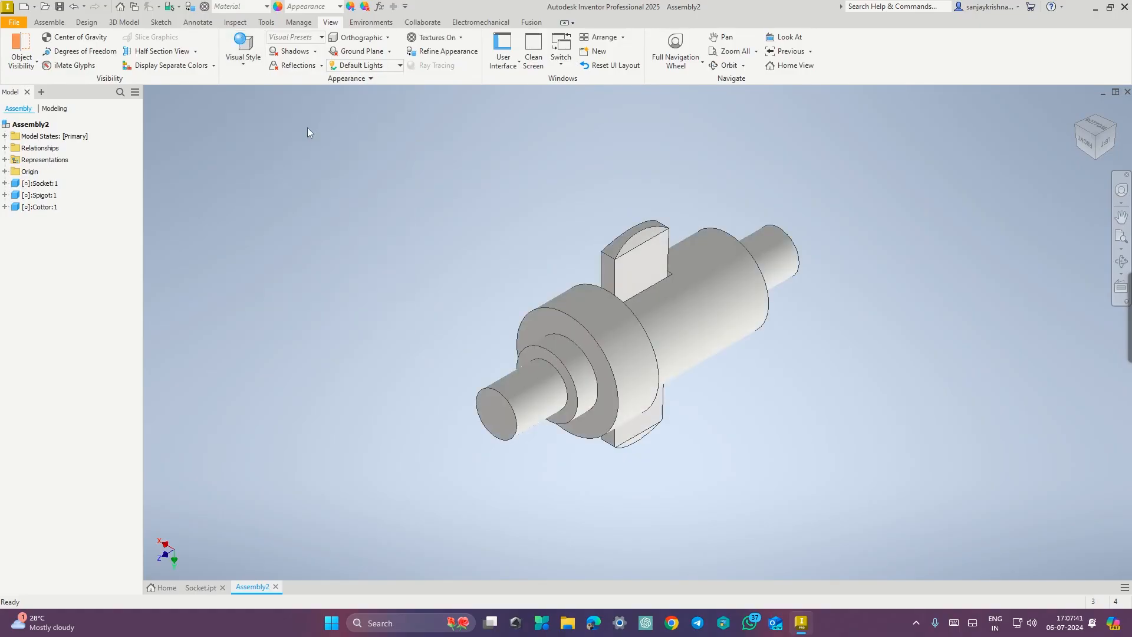